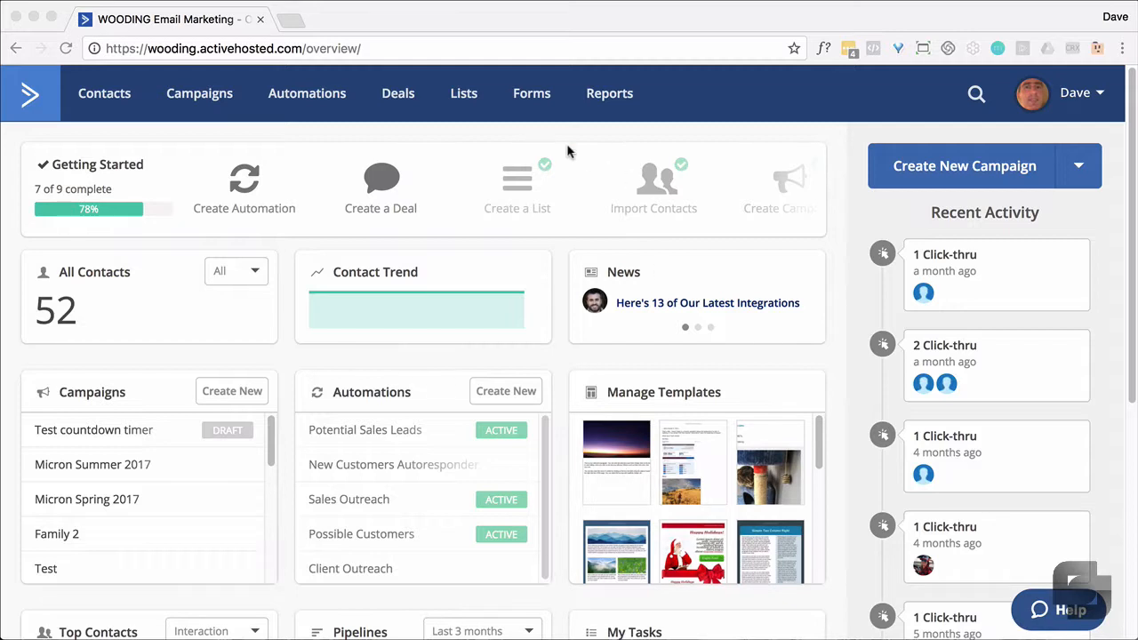
Create an inline form named Test that subscribes contacts to the Family list
click(533, 100)
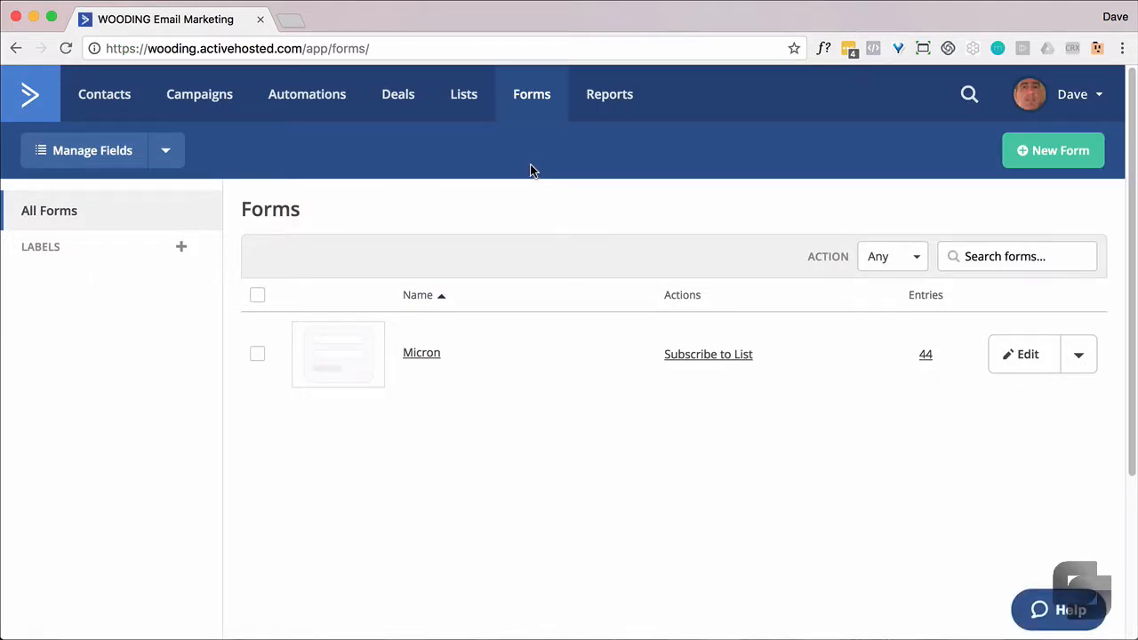
click(1032, 166)
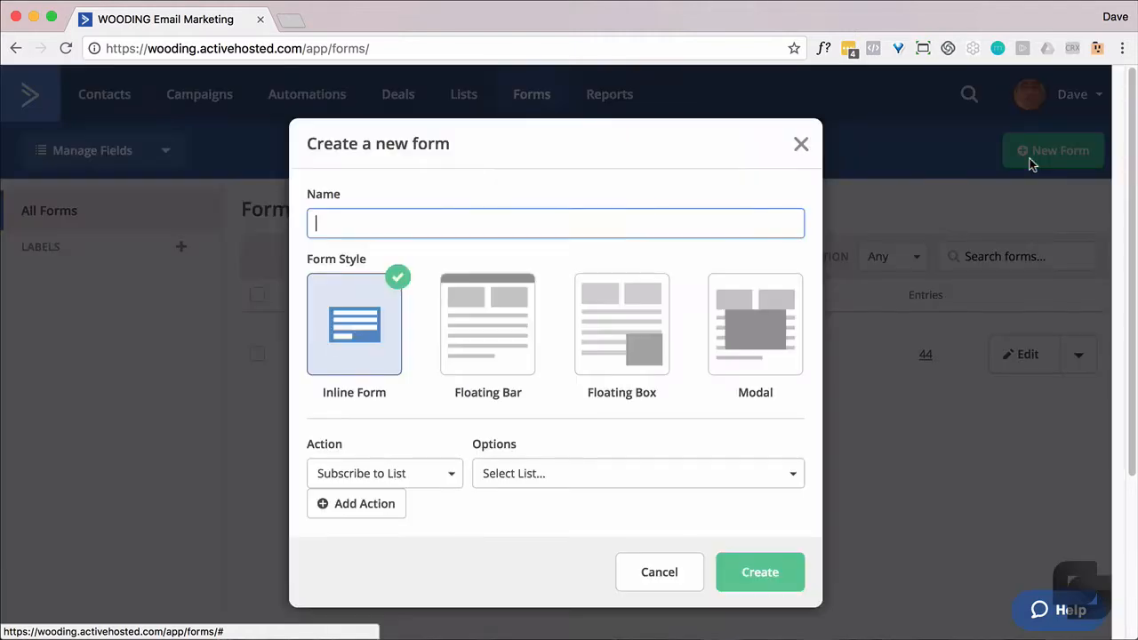
text(Test)
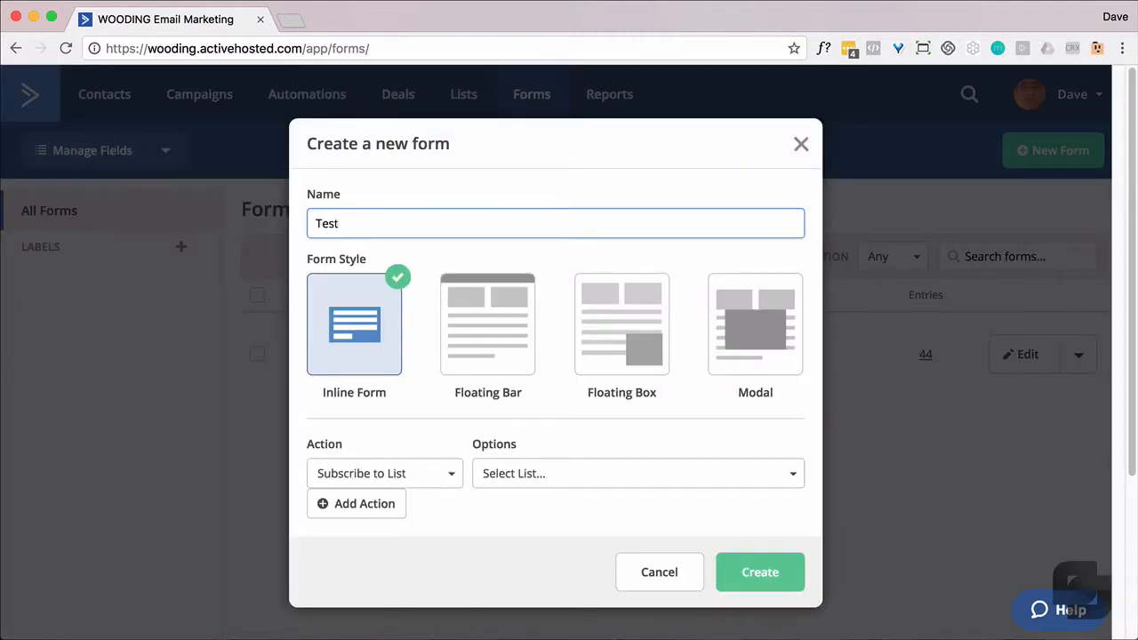
click(453, 477)
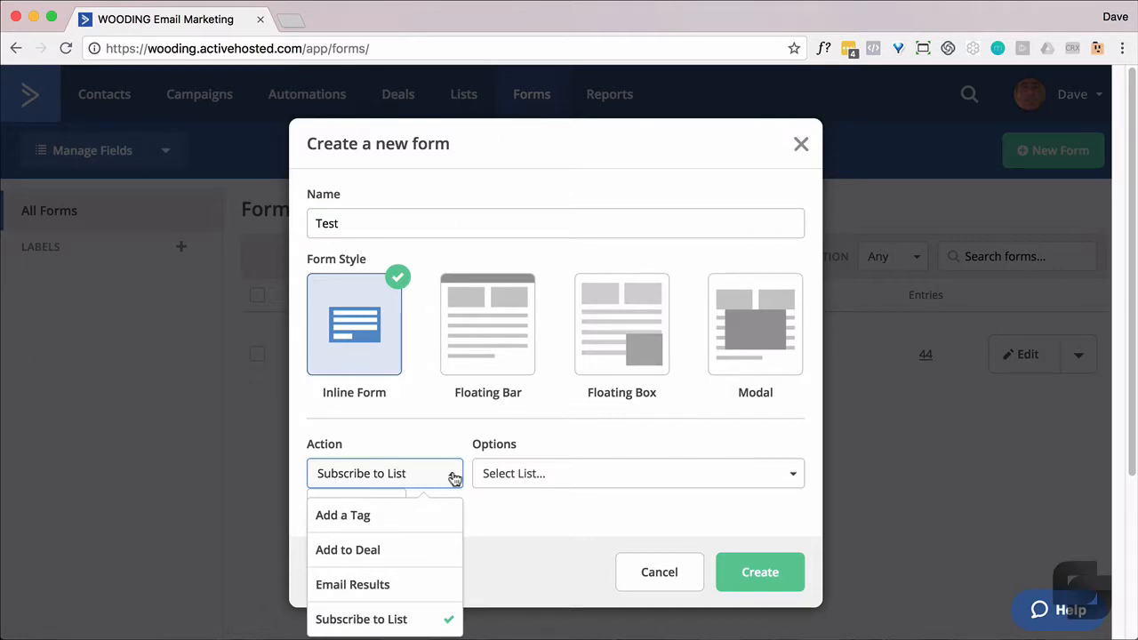
click(453, 476)
click(595, 471)
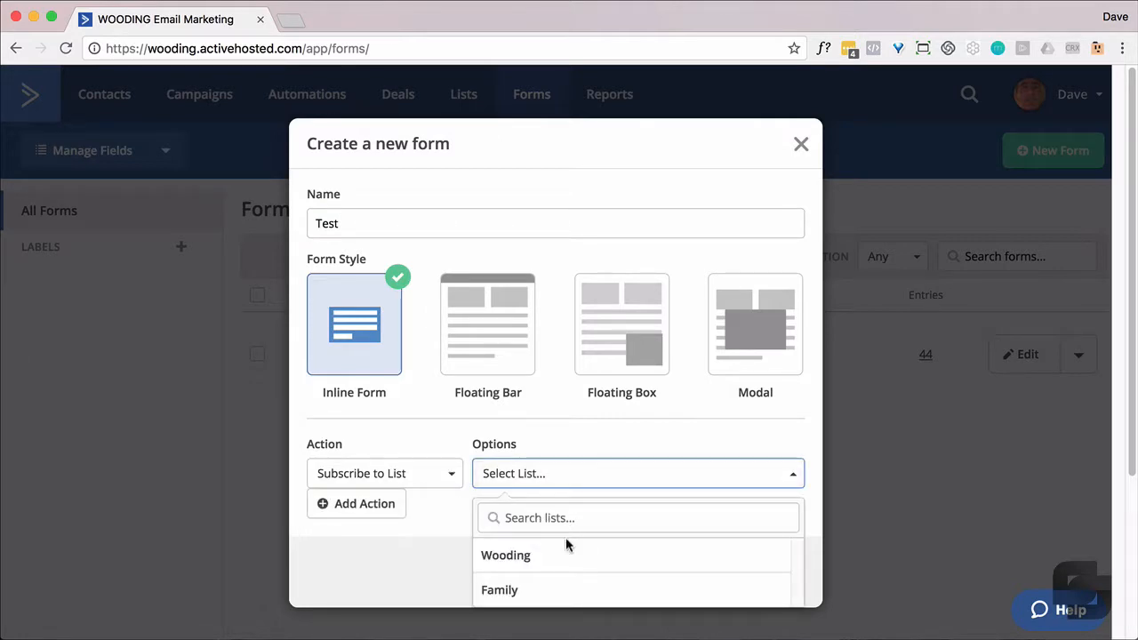
click(514, 590)
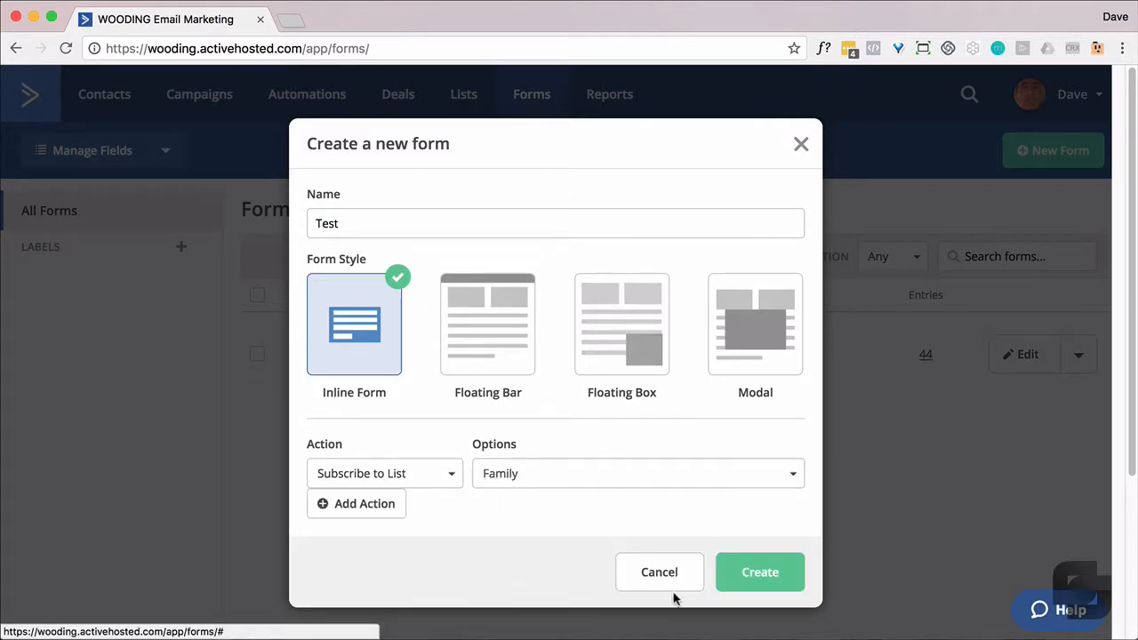
click(758, 578)
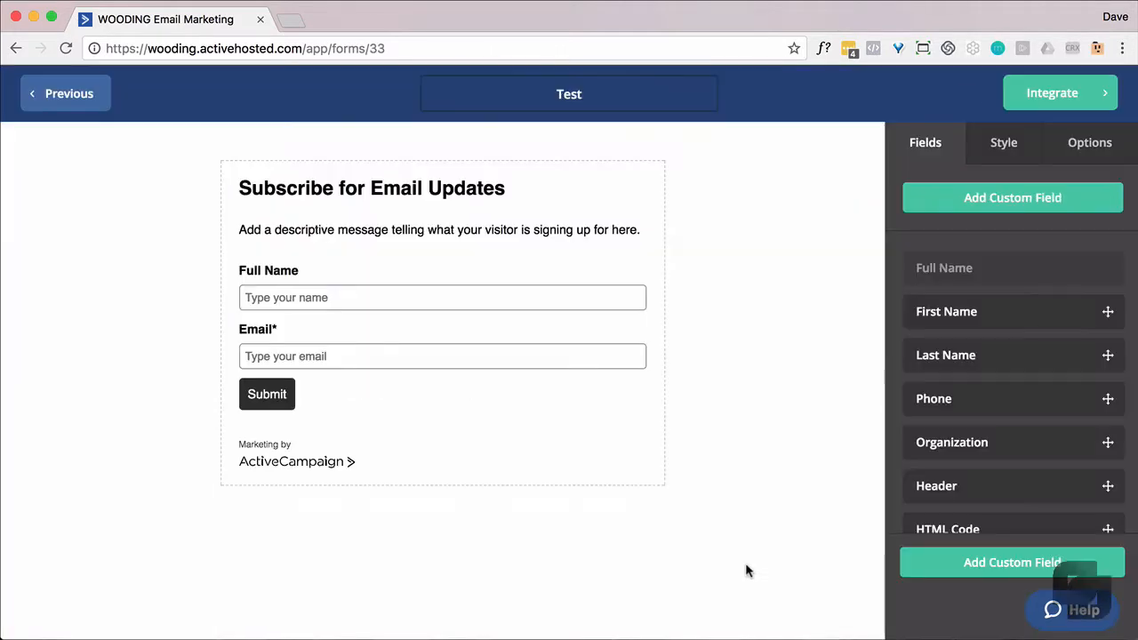
Review the Test form's integration page, its On Submit choices and its available fields
click(1046, 108)
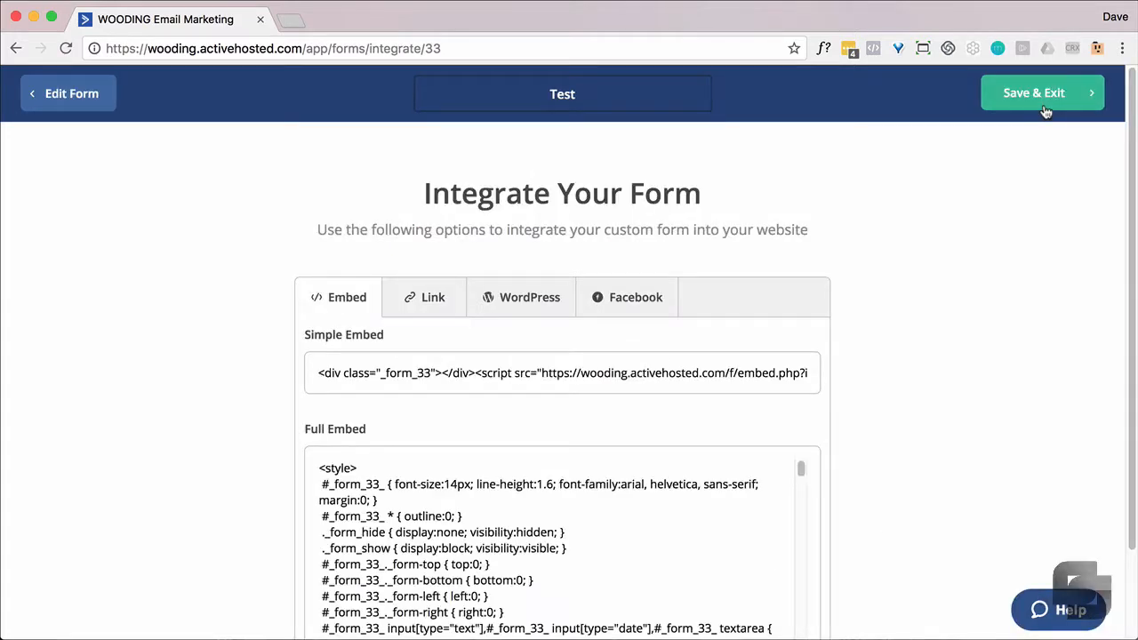
click(16, 49)
click(1098, 149)
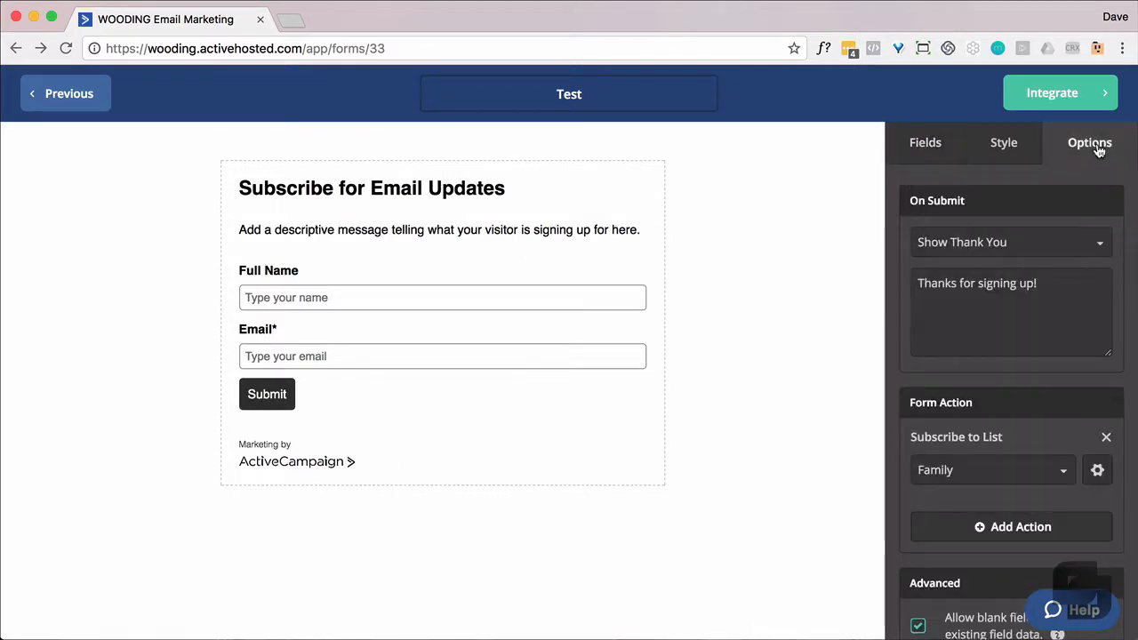
click(1099, 242)
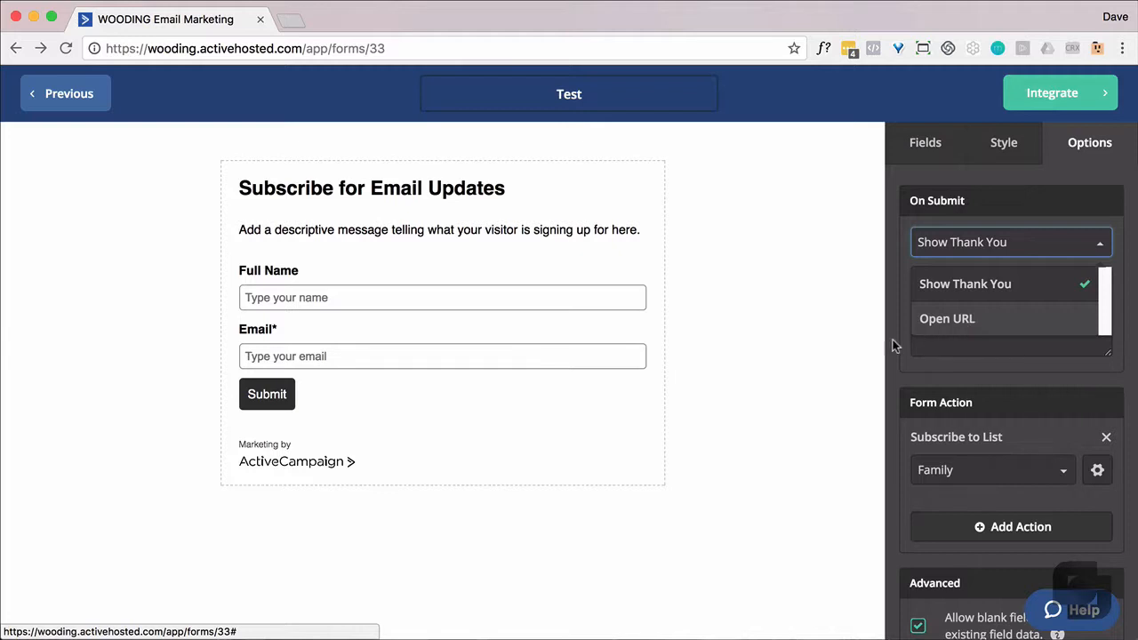
click(860, 176)
click(911, 149)
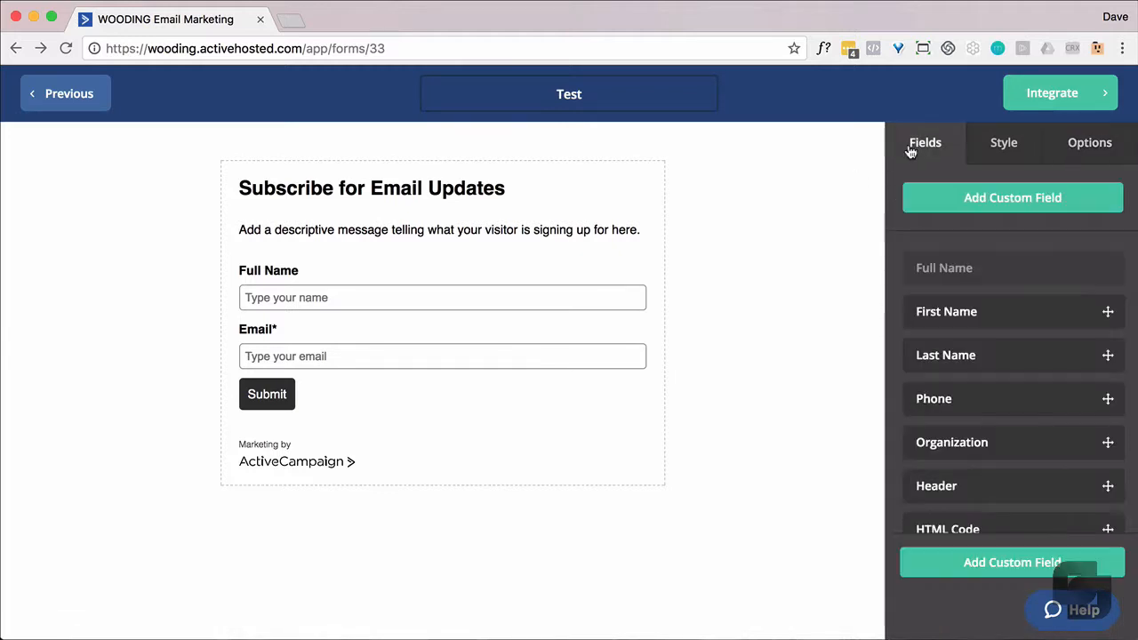
Go to the Test form's integration settings, show its shareable link, and save and exit the form
click(1075, 97)
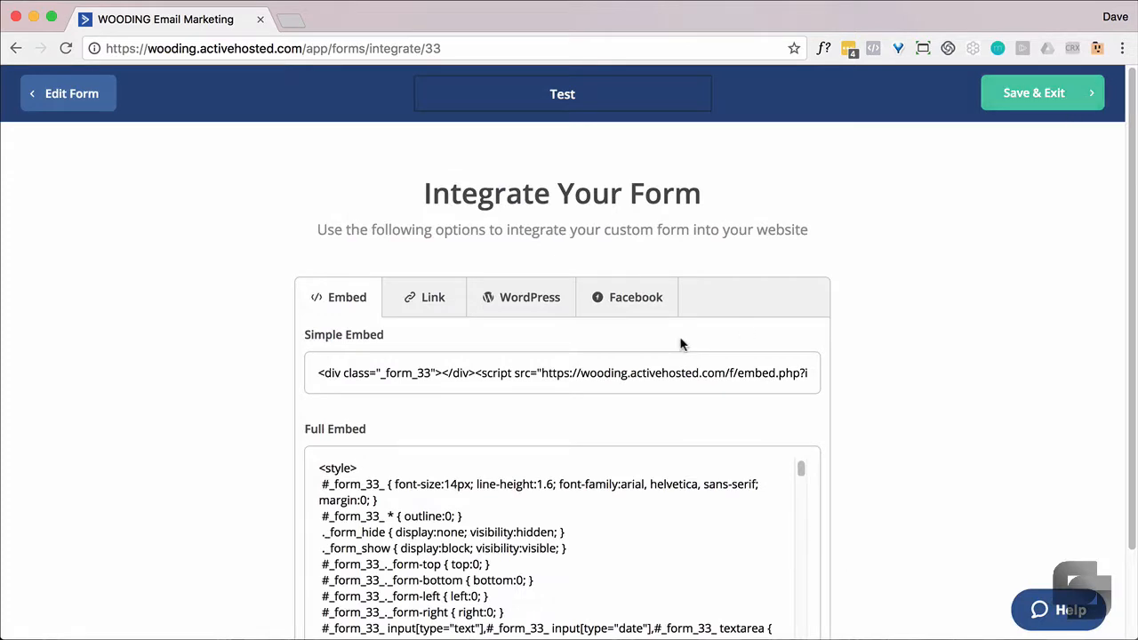
click(434, 307)
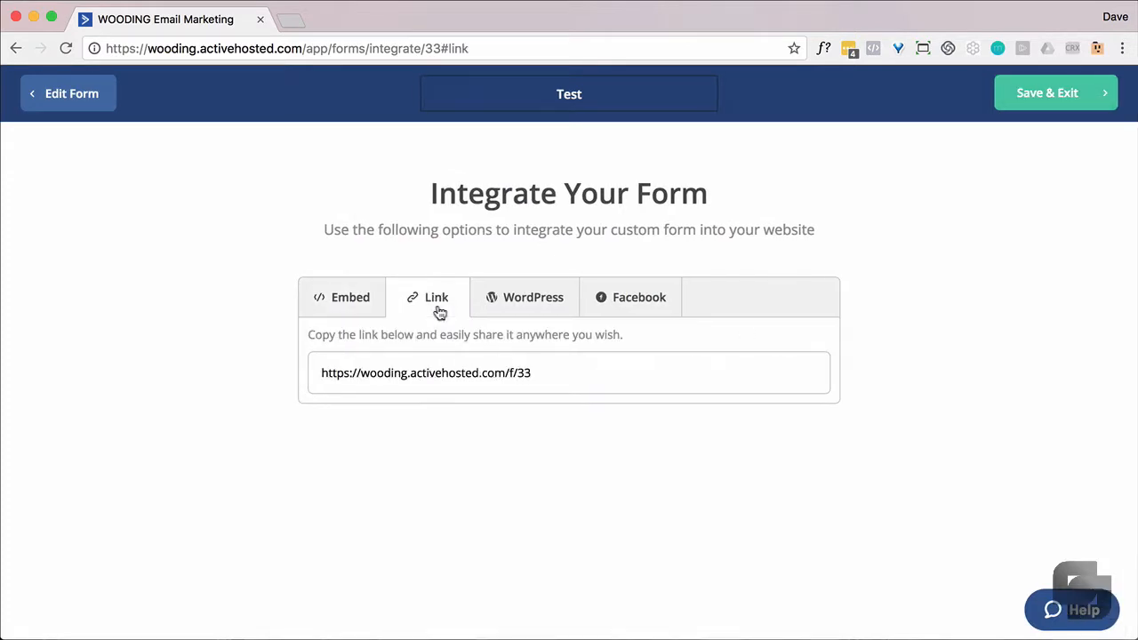
click(1046, 106)
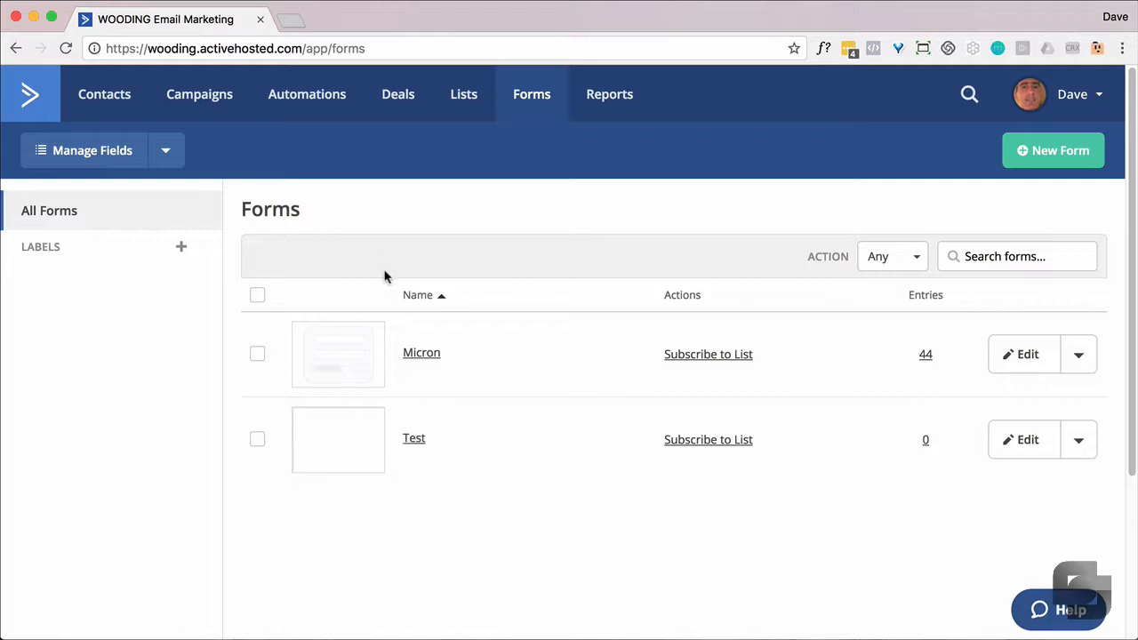
Create a new automation using the Start from Scratch recipe
click(305, 104)
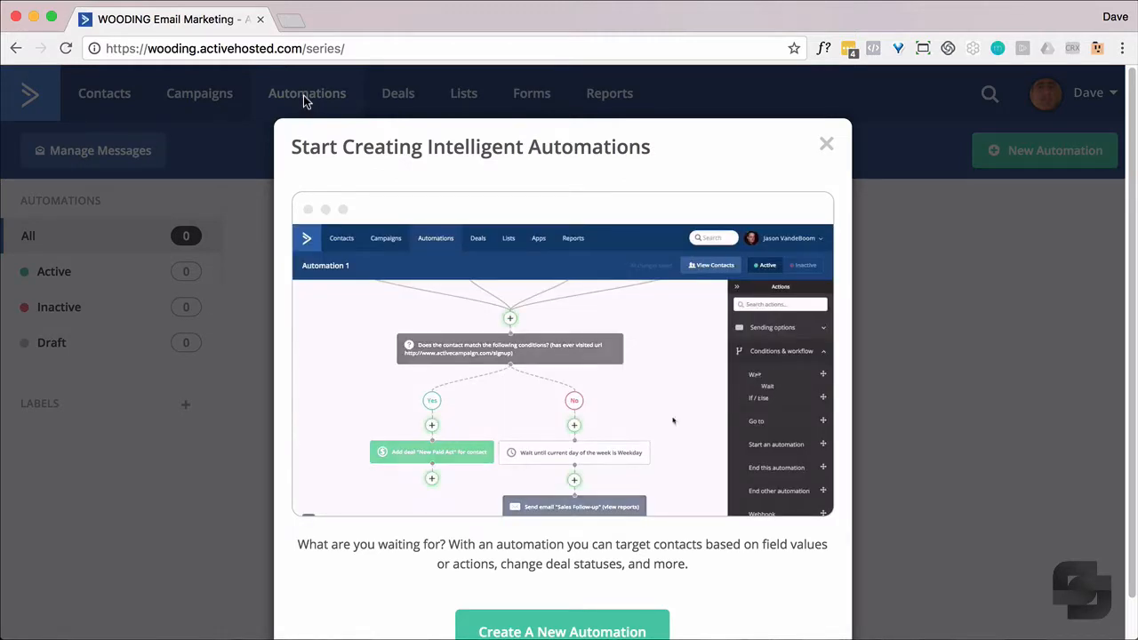
scroll(858, 425, down, 1)
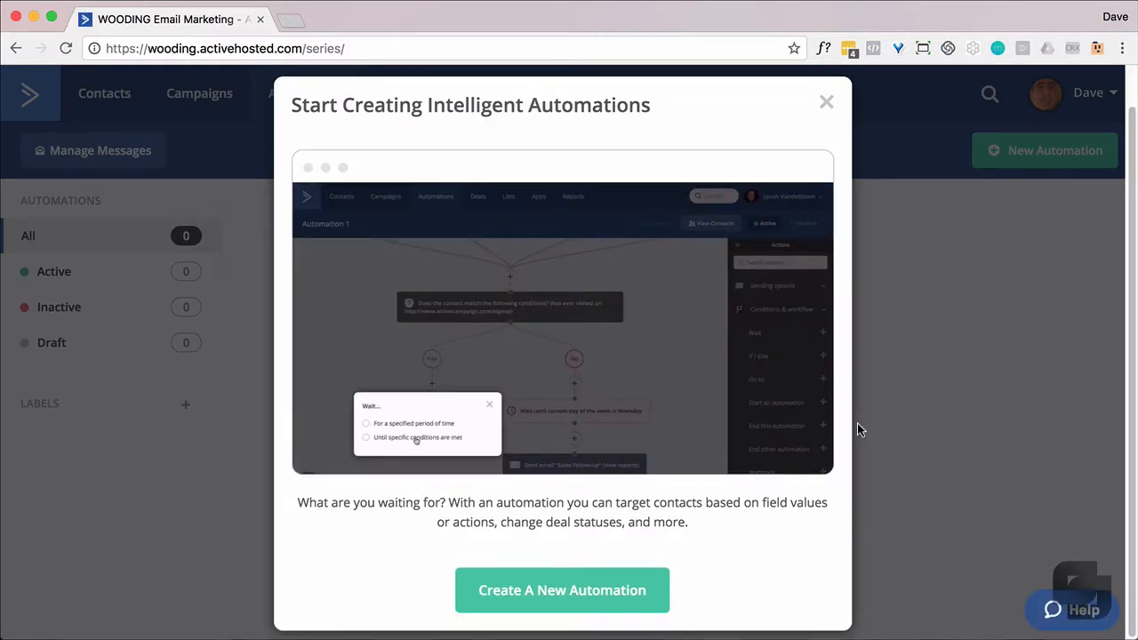
click(587, 601)
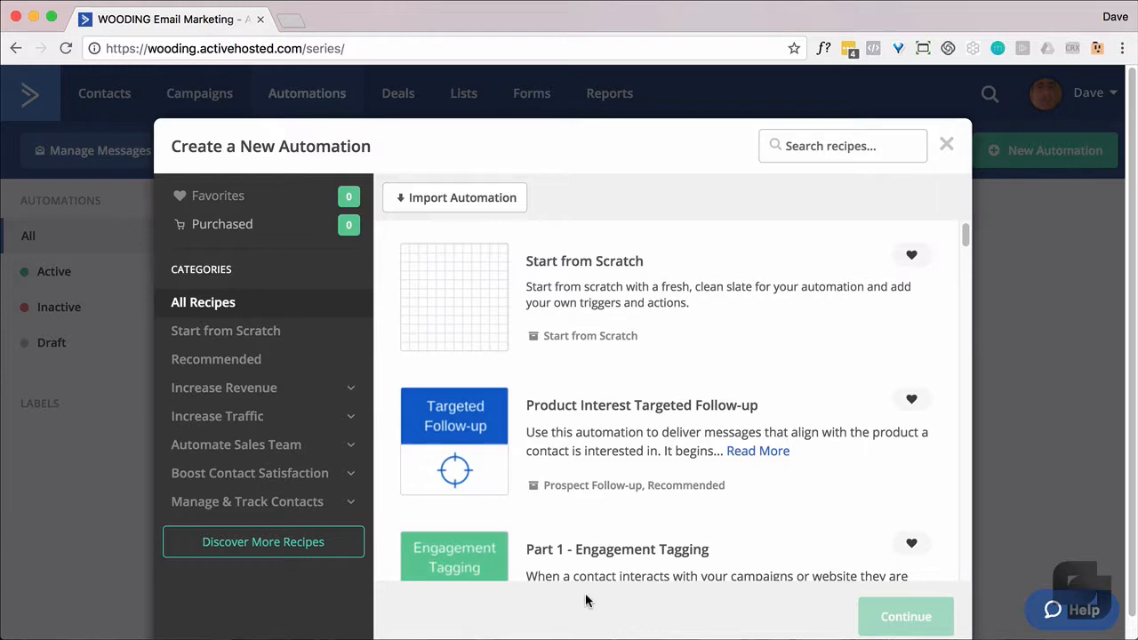
scroll(501, 406, down, 5)
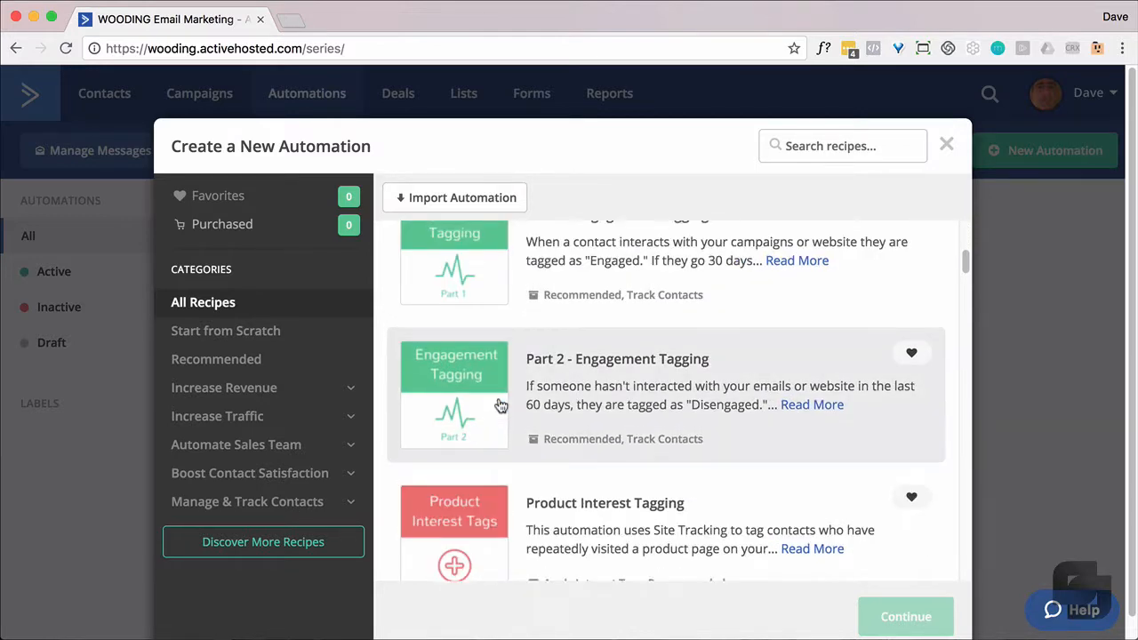
scroll(500, 405, up, 5)
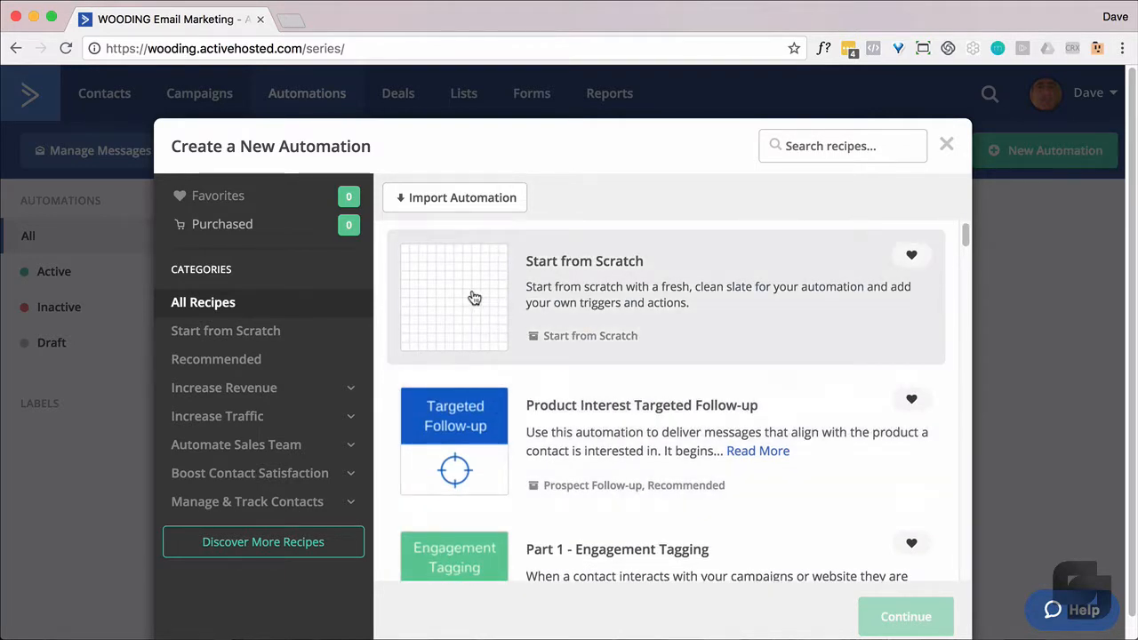
click(474, 298)
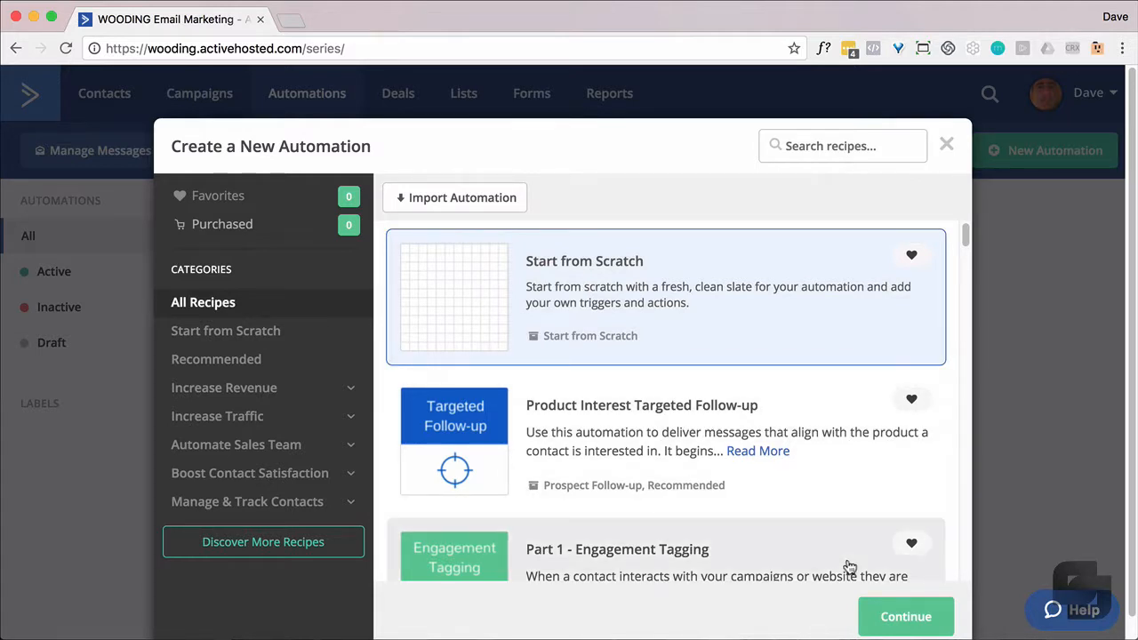
click(903, 620)
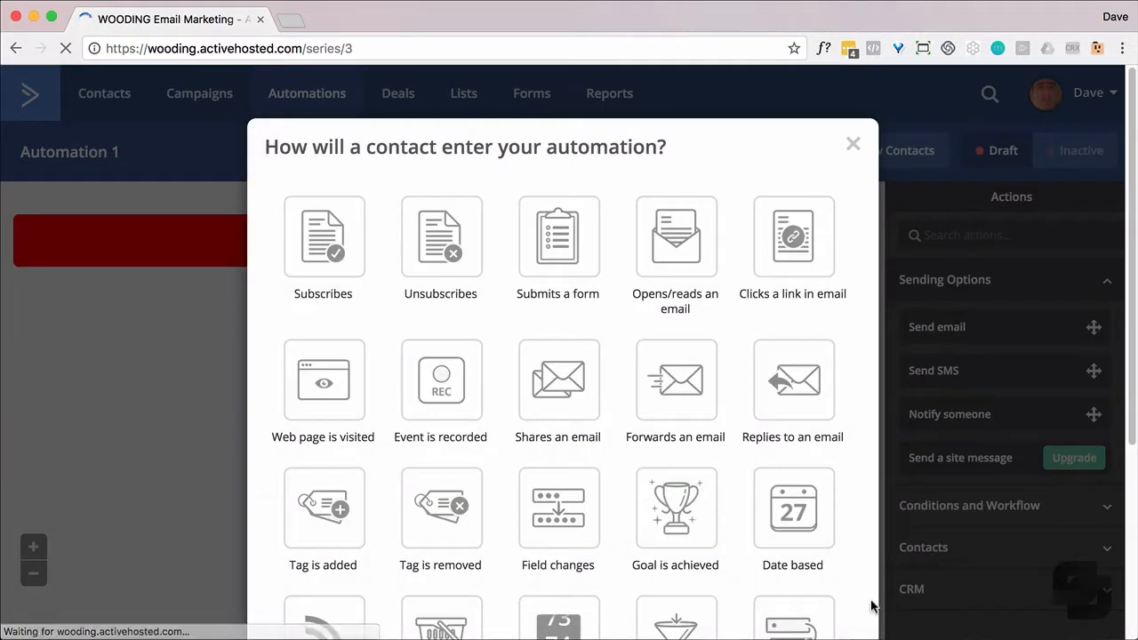
click(321, 246)
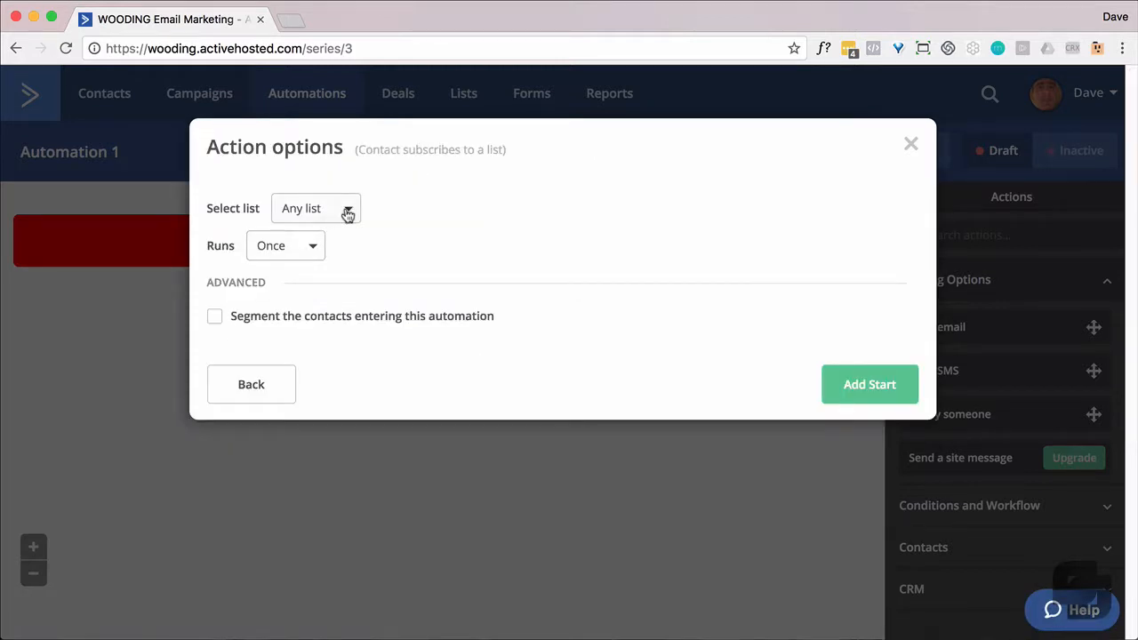
click(347, 214)
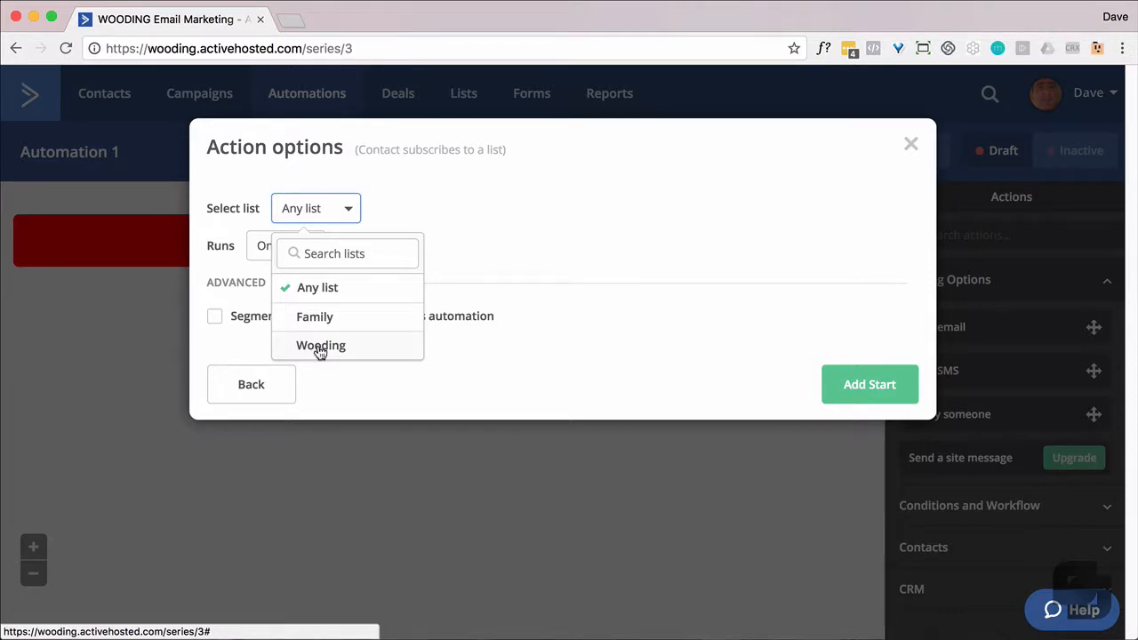
click(911, 144)
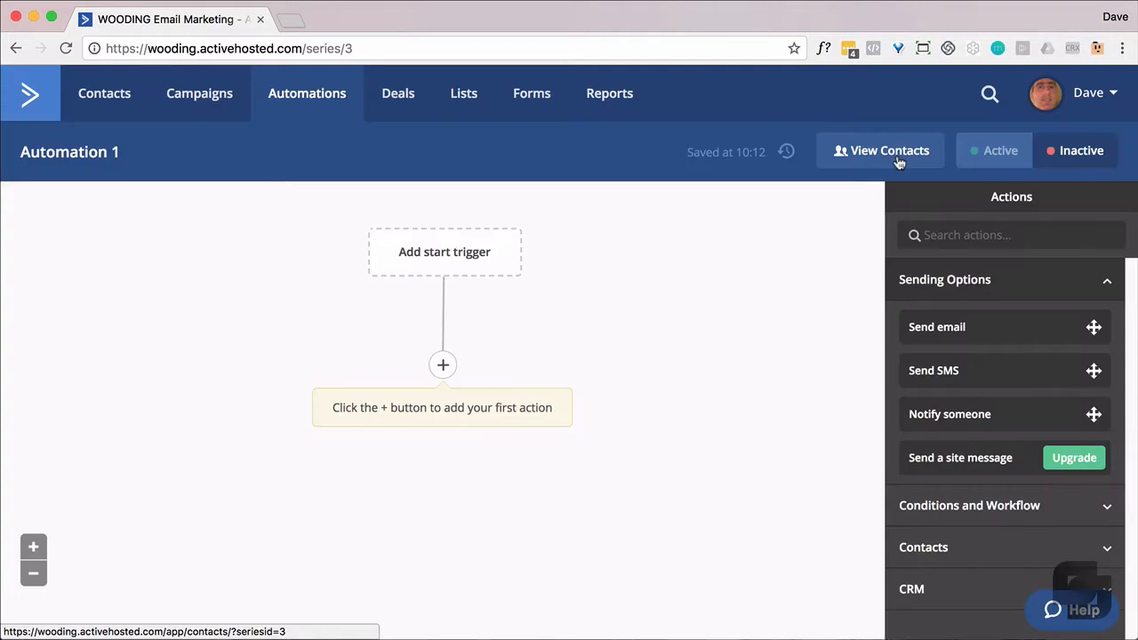
Add a start trigger that runs once when a contact submits the Test form
click(416, 250)
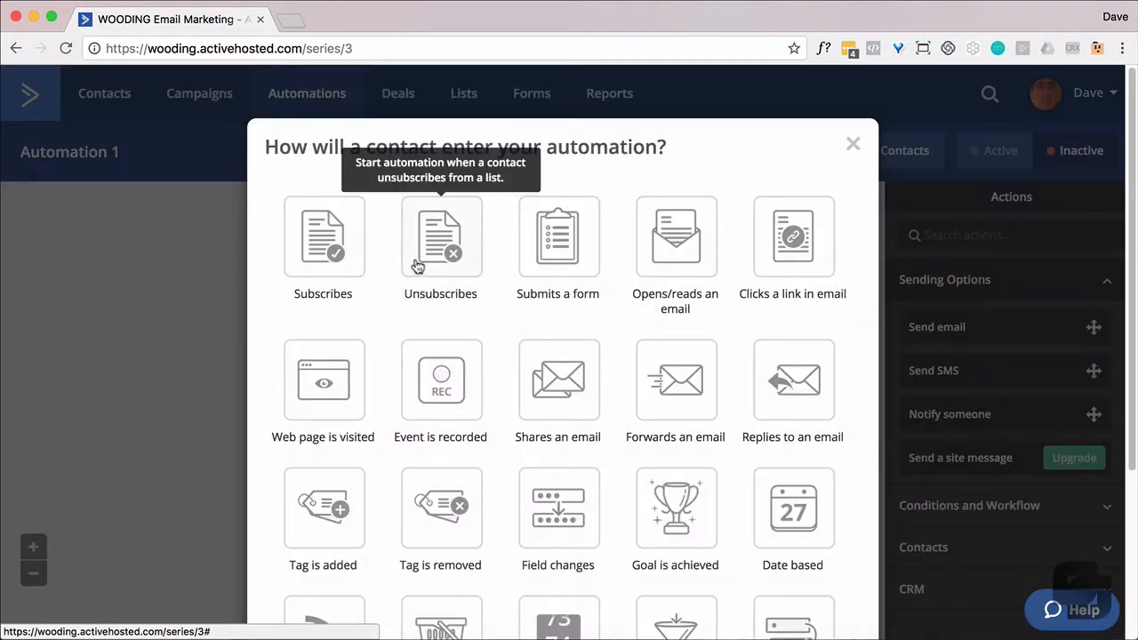
click(553, 255)
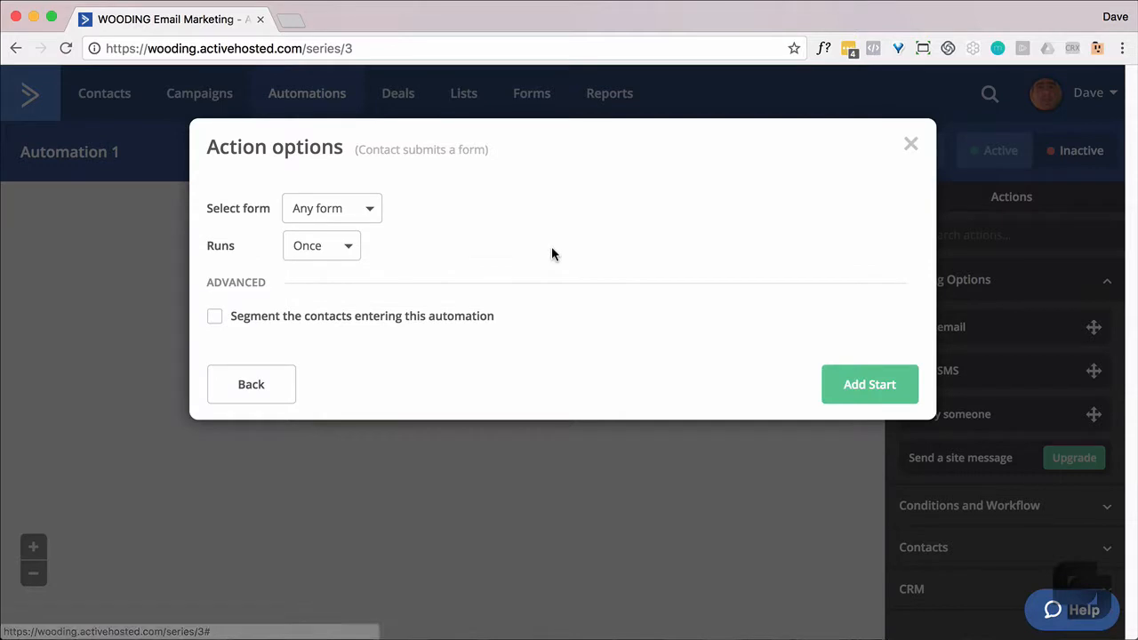
click(380, 218)
click(320, 343)
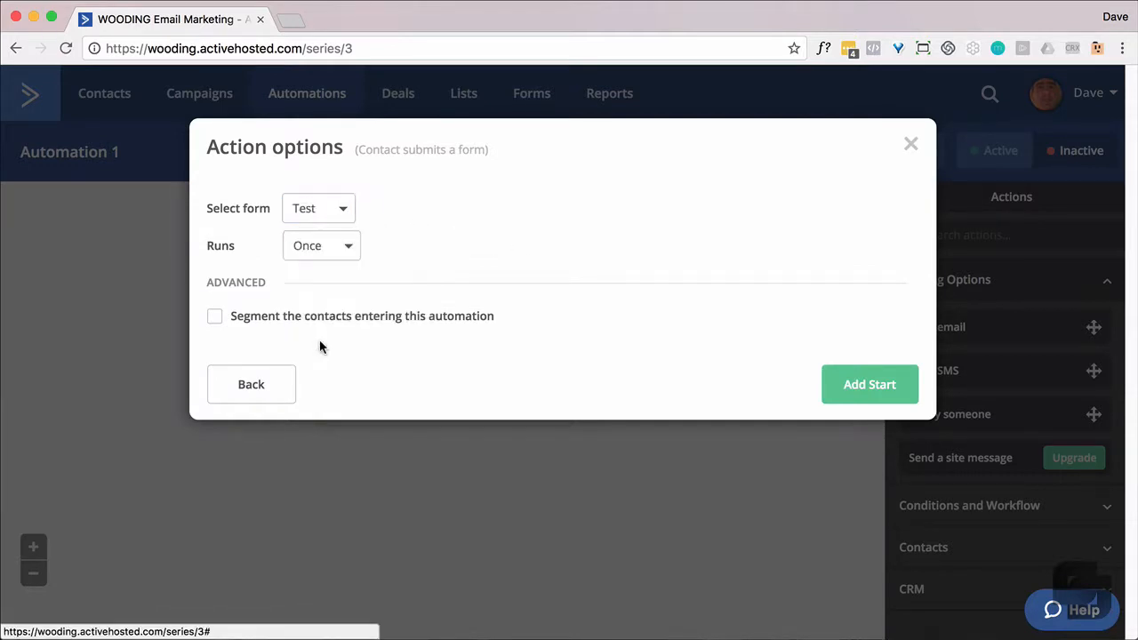
click(339, 257)
click(338, 257)
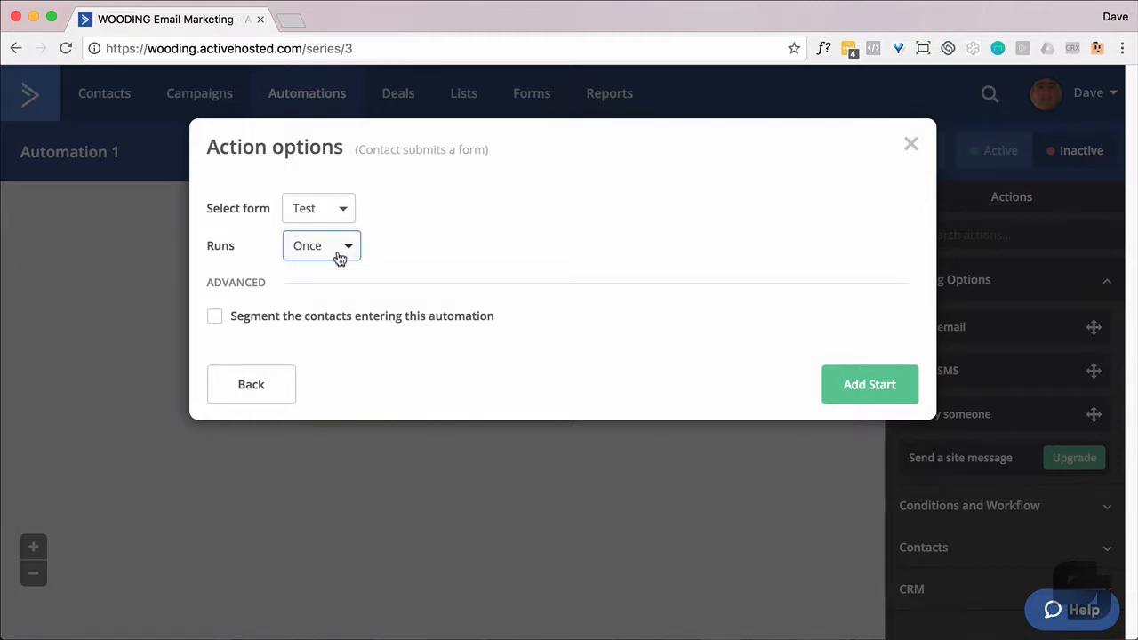
click(853, 383)
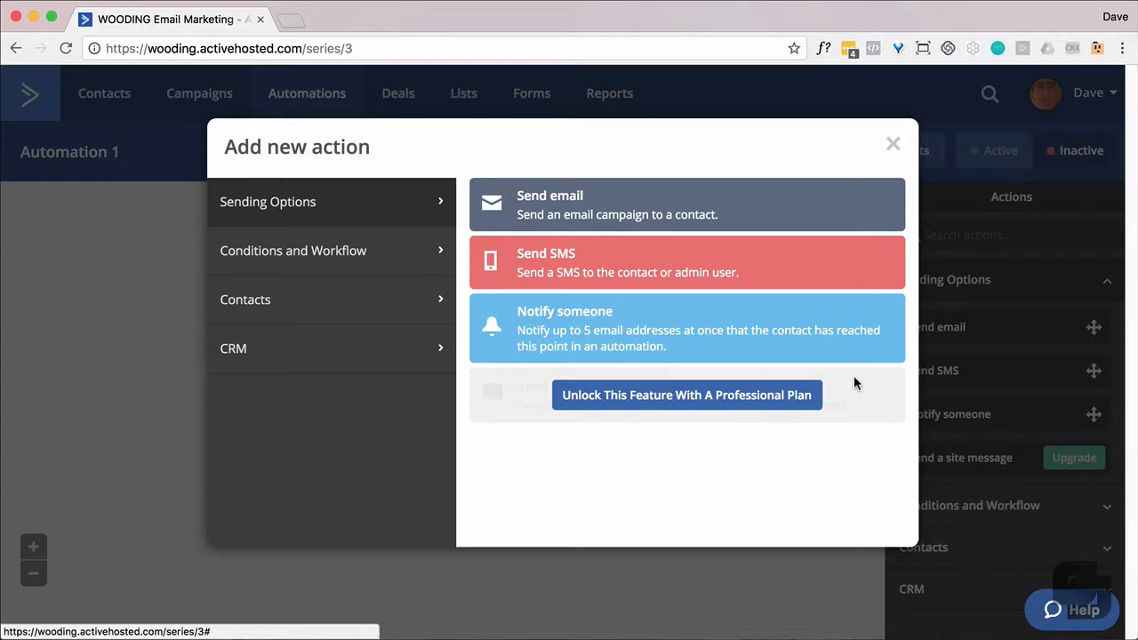
Add a Send email action to the automation and create a new email named Email 1 for it
click(564, 212)
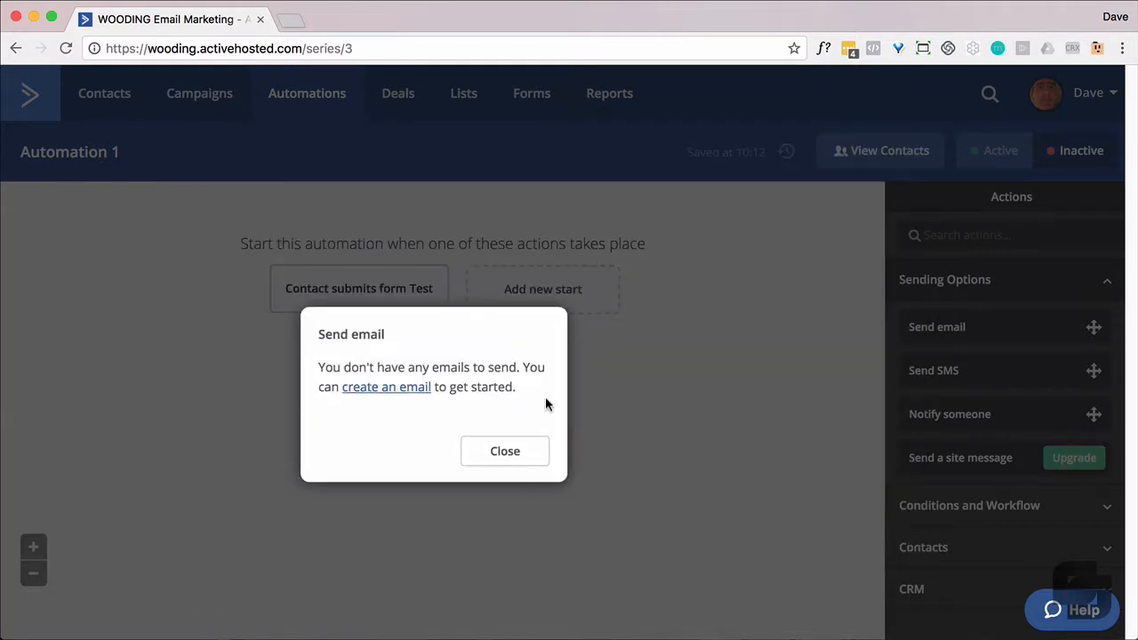
click(387, 391)
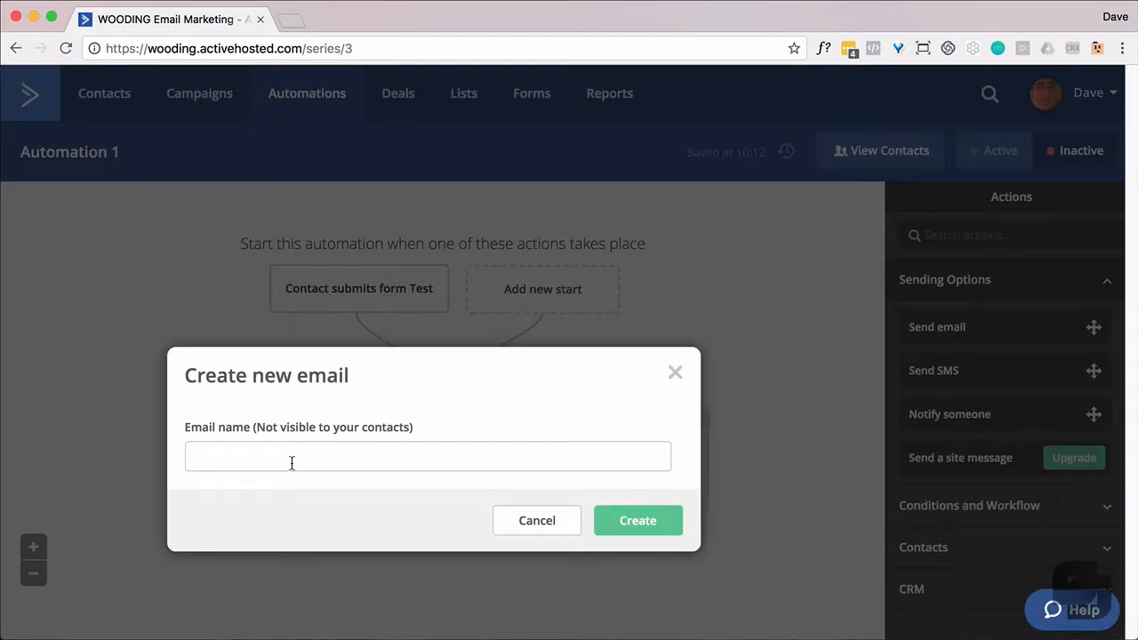
click(288, 460)
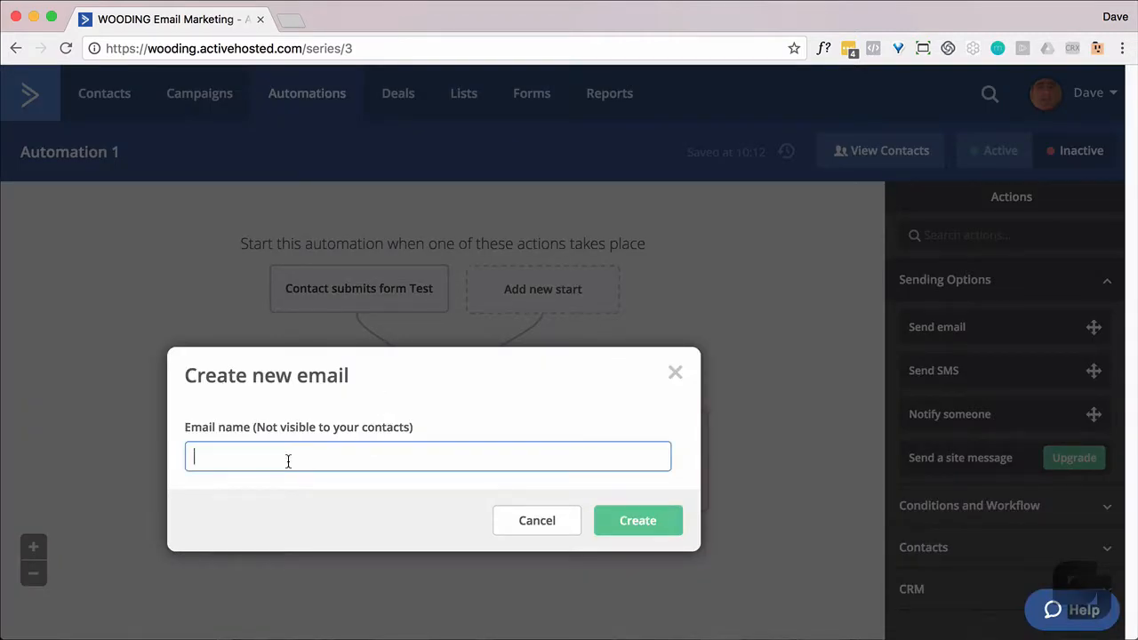
text(Email 1)
click(629, 528)
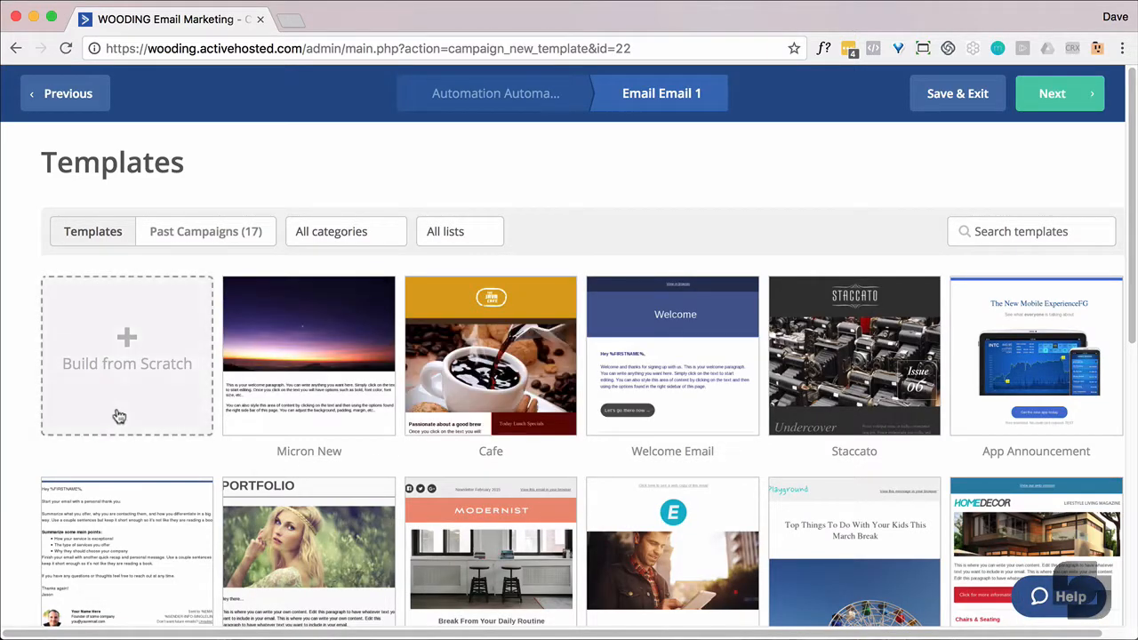
Browse the email templates and past campaigns, and use the past campaign design Micron Summer 2017 for the email
scroll(622, 443, down, 1)
scroll(658, 446, down, 6)
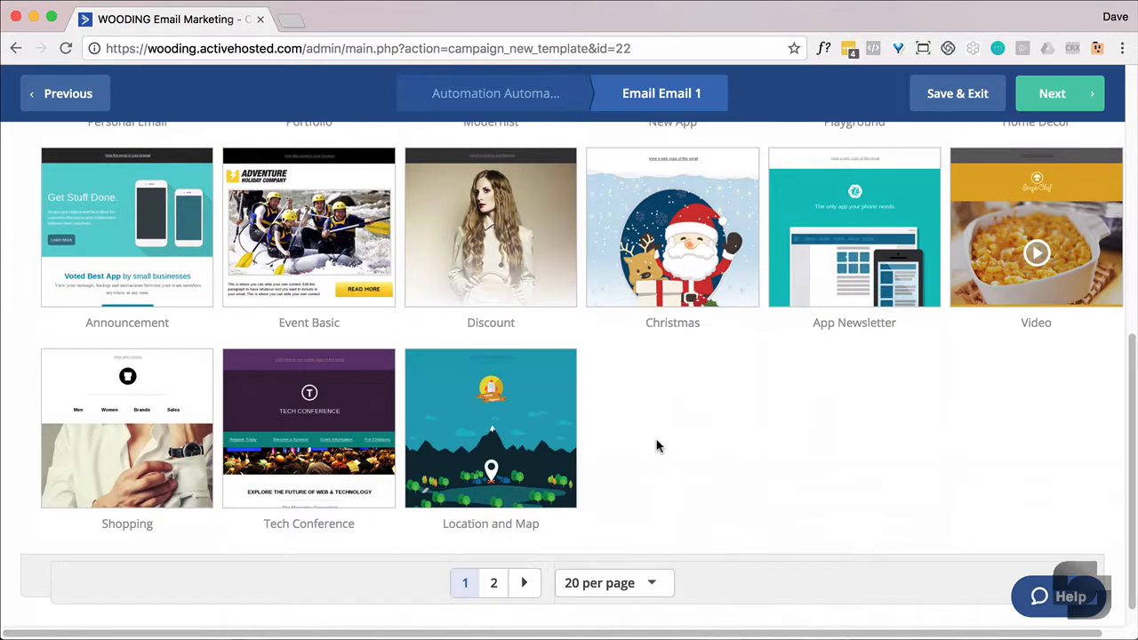
scroll(658, 447, up, 7)
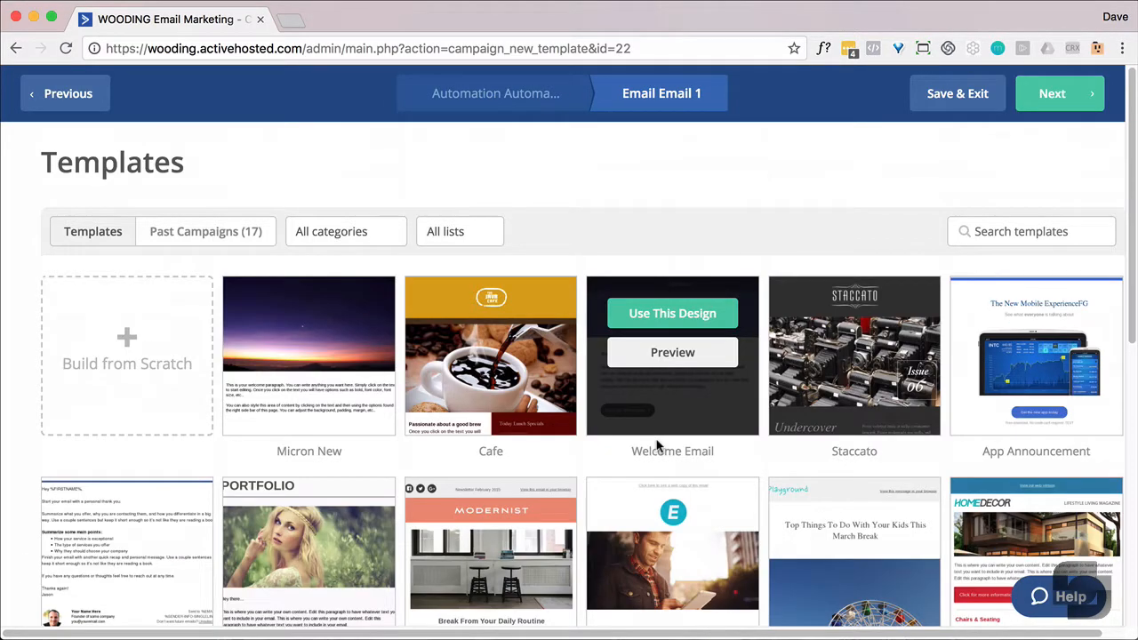
click(237, 233)
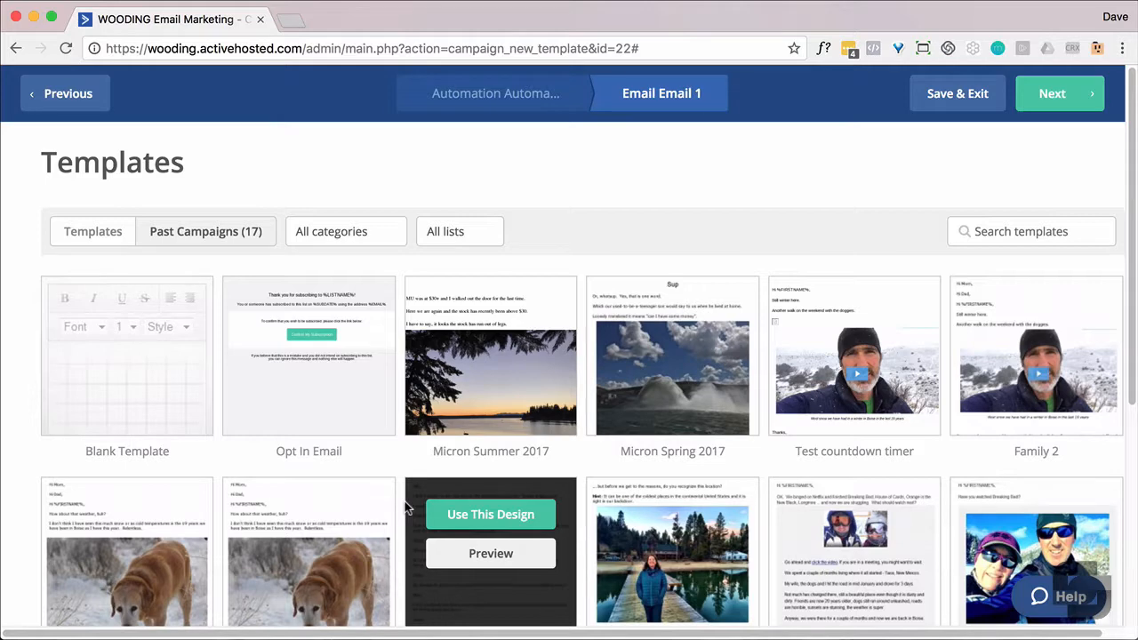
scroll(409, 508, down, 1)
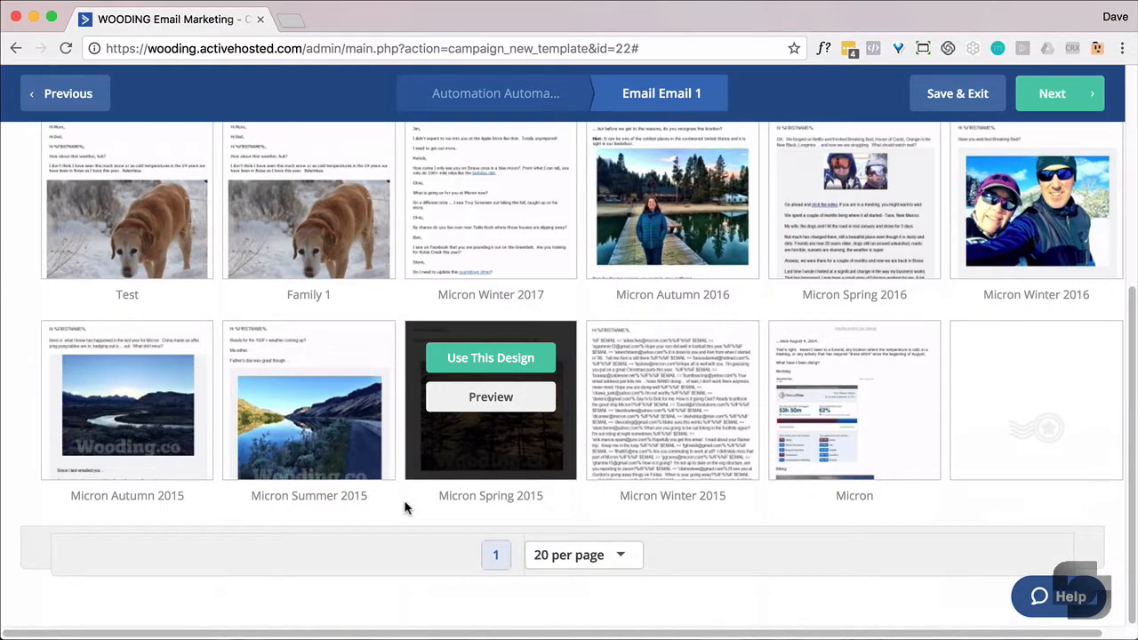
scroll(392, 494, up, 5)
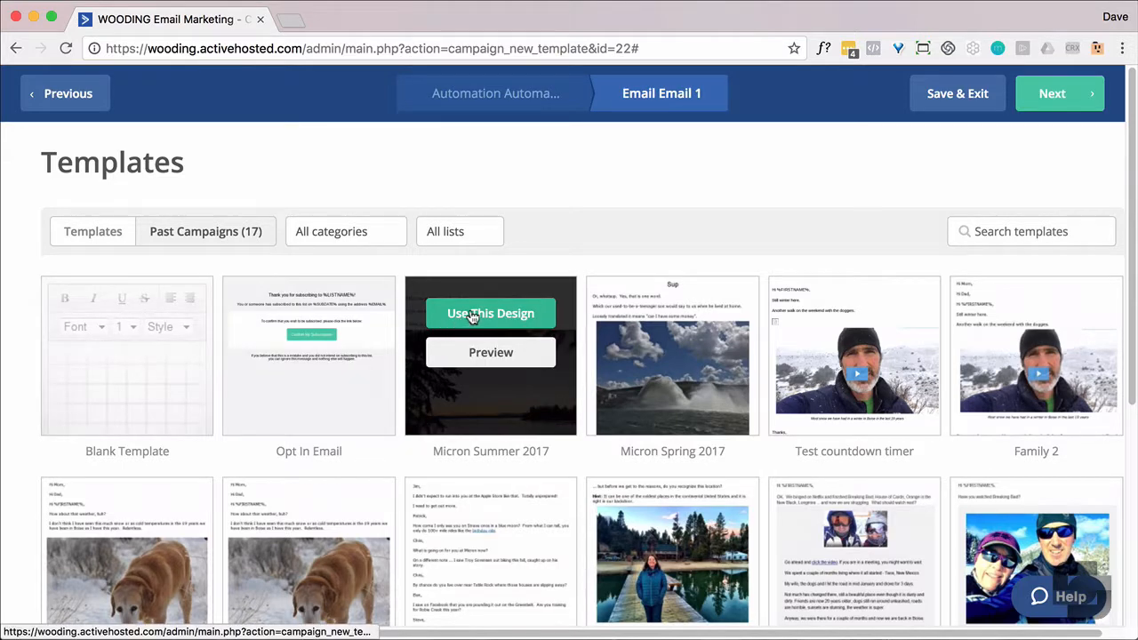
click(465, 316)
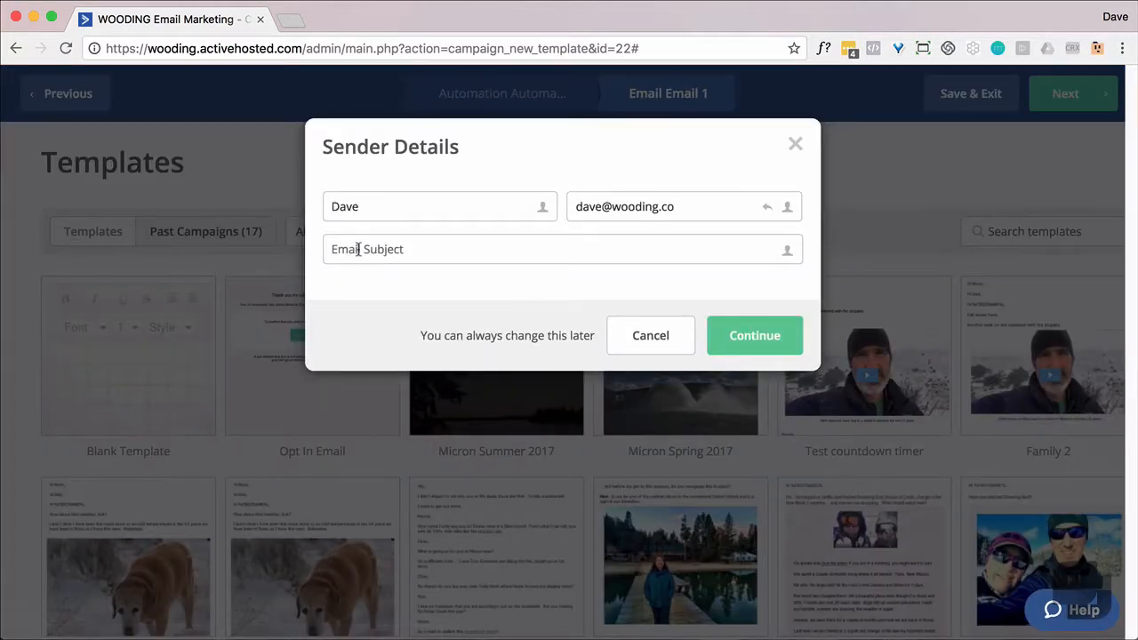
Set the email subject to "Welcome!" in the sender details and continue to the email designer
text(W)
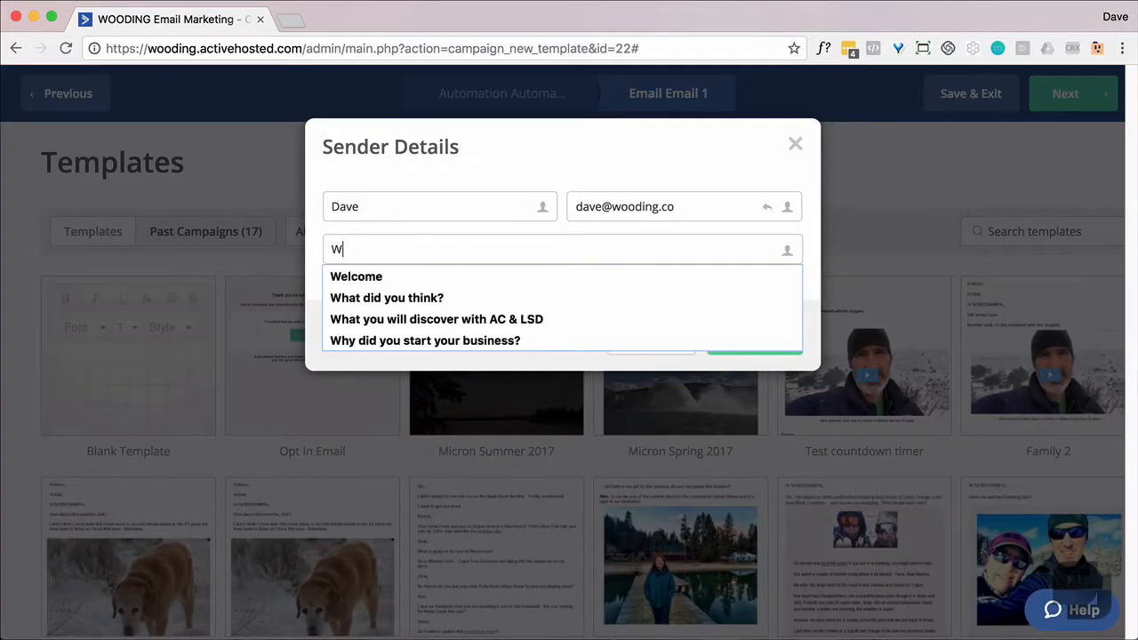
text(elcome!)
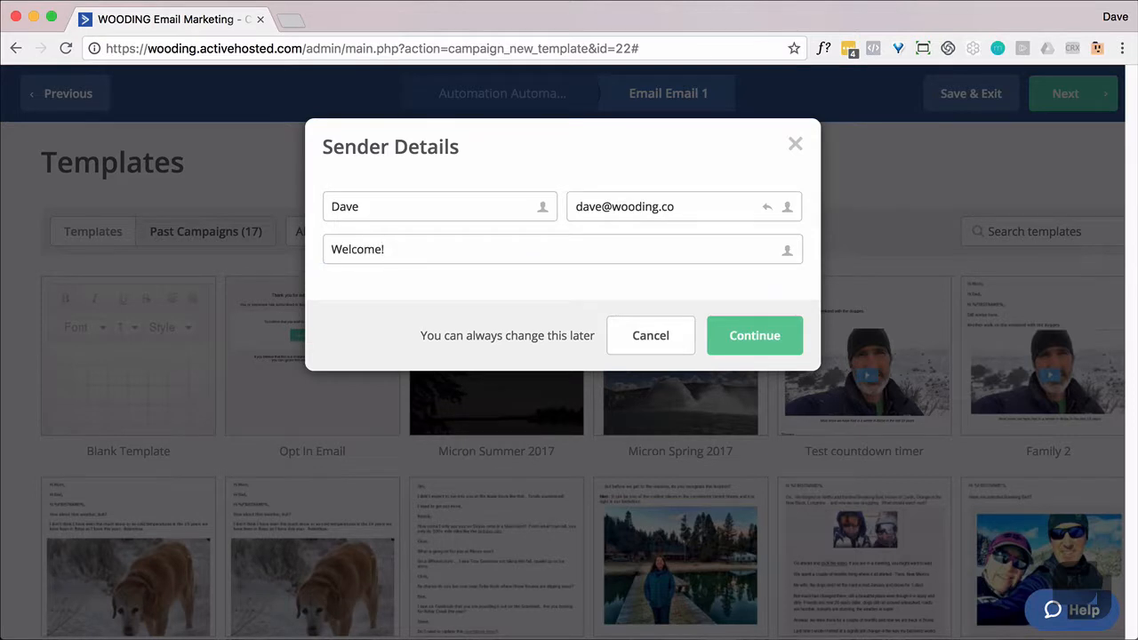
click(746, 334)
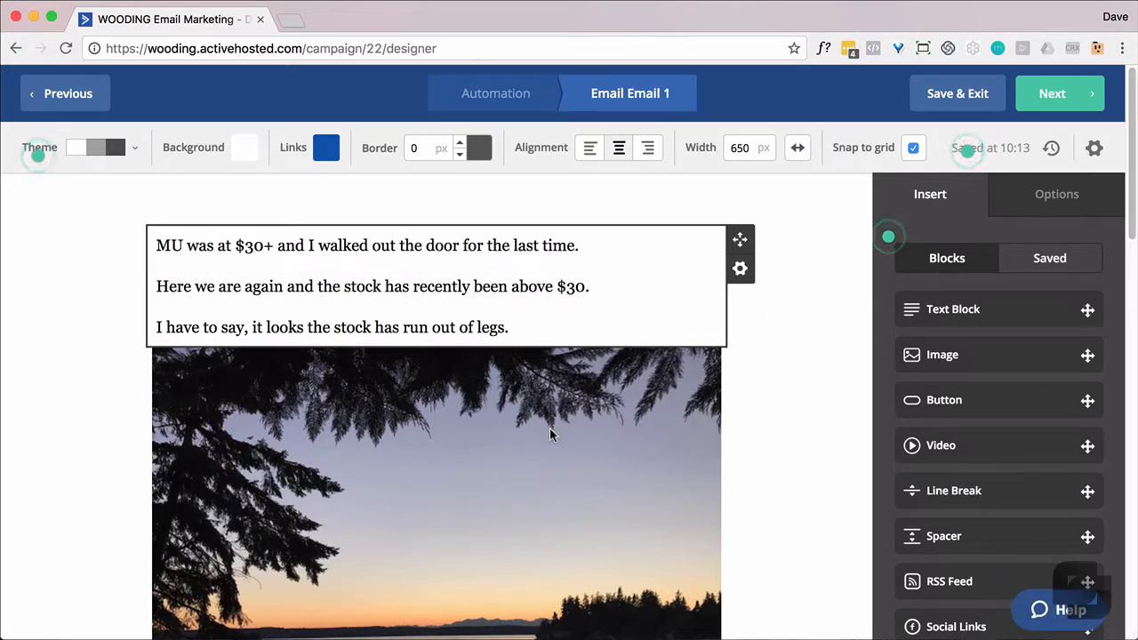
Review the email's existing content and delete the sunset image block
scroll(845, 423, down, 5)
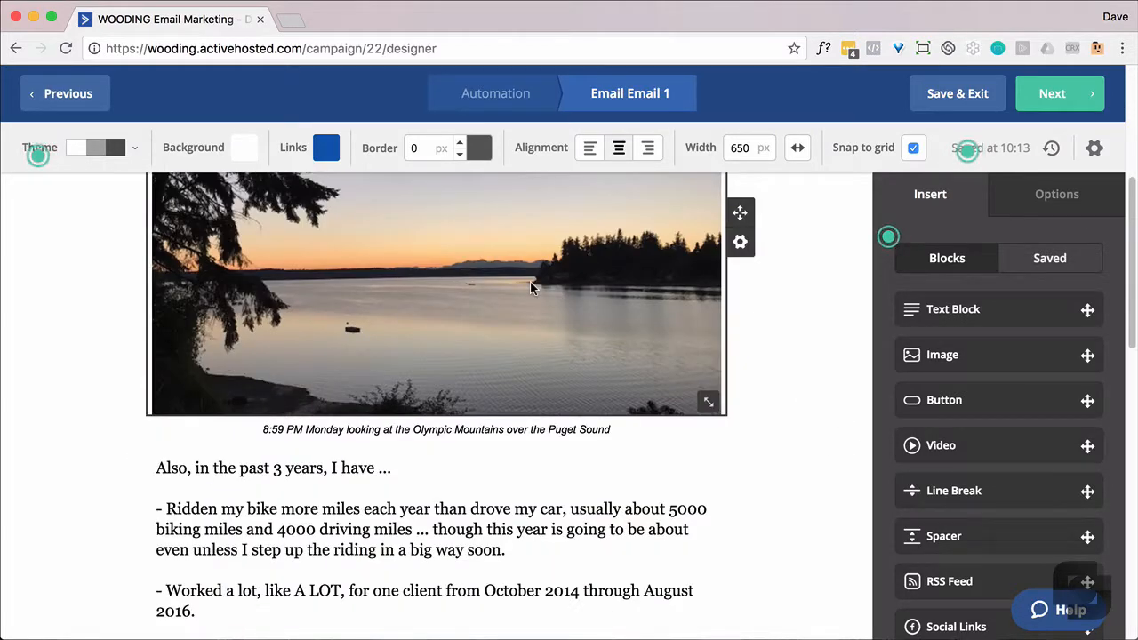
scroll(674, 378, down, 5)
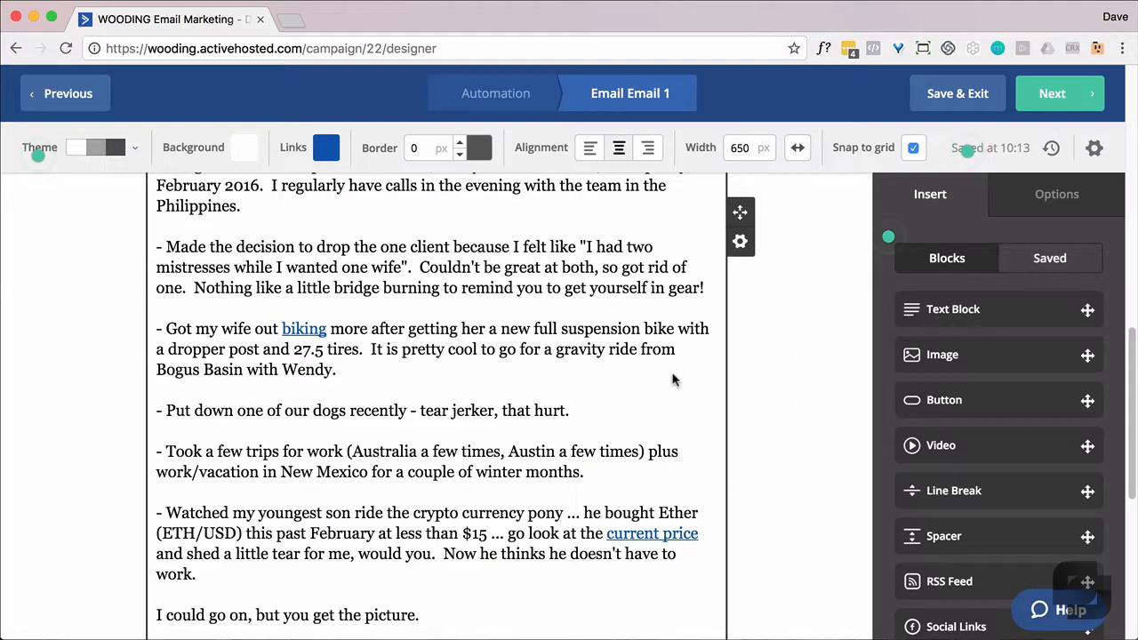
scroll(673, 380, down, 6)
scroll(673, 380, up, 15)
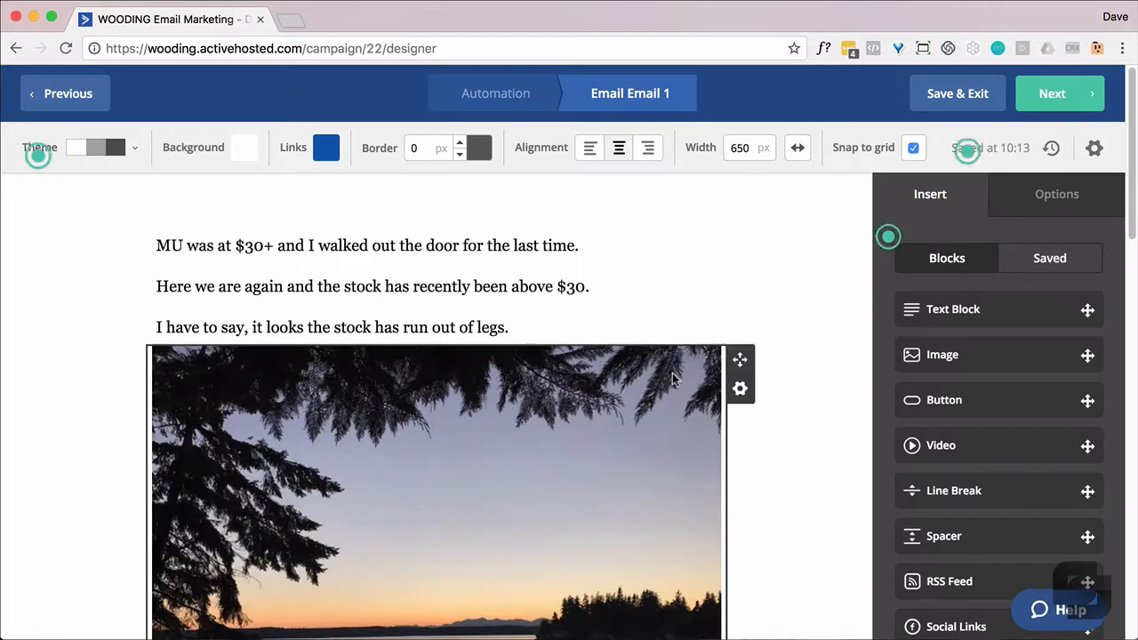
click(740, 389)
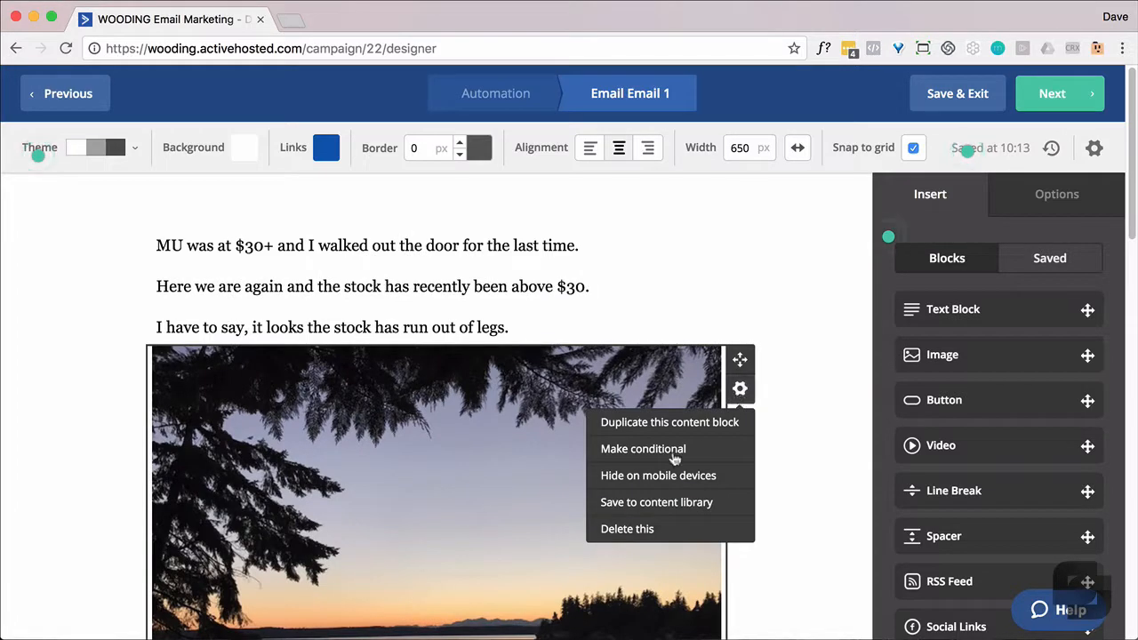
click(638, 531)
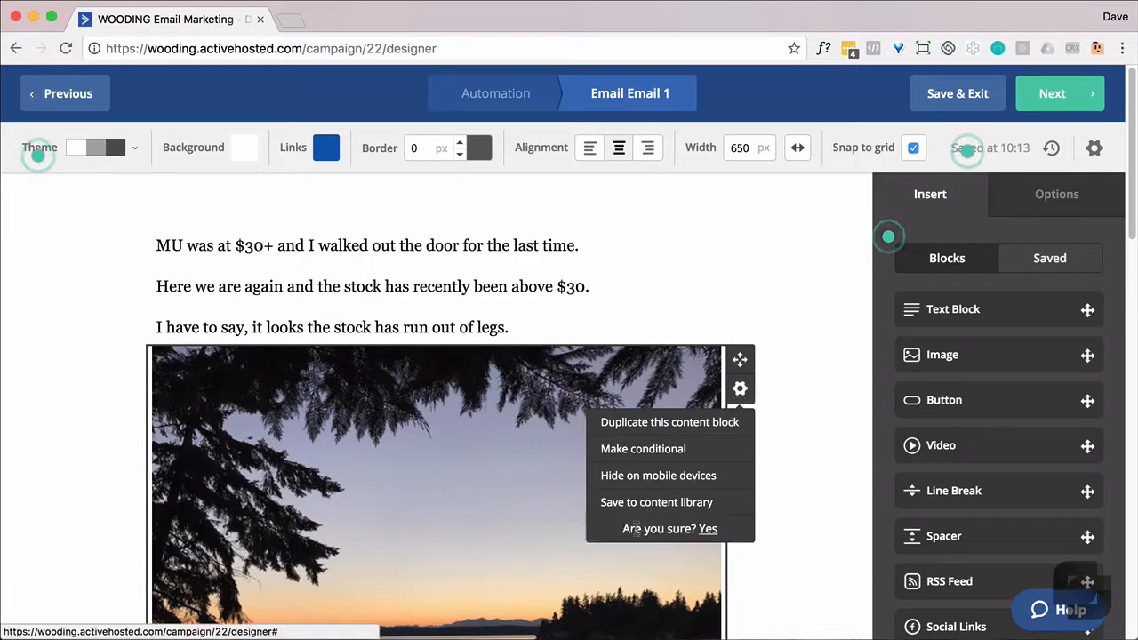
click(711, 530)
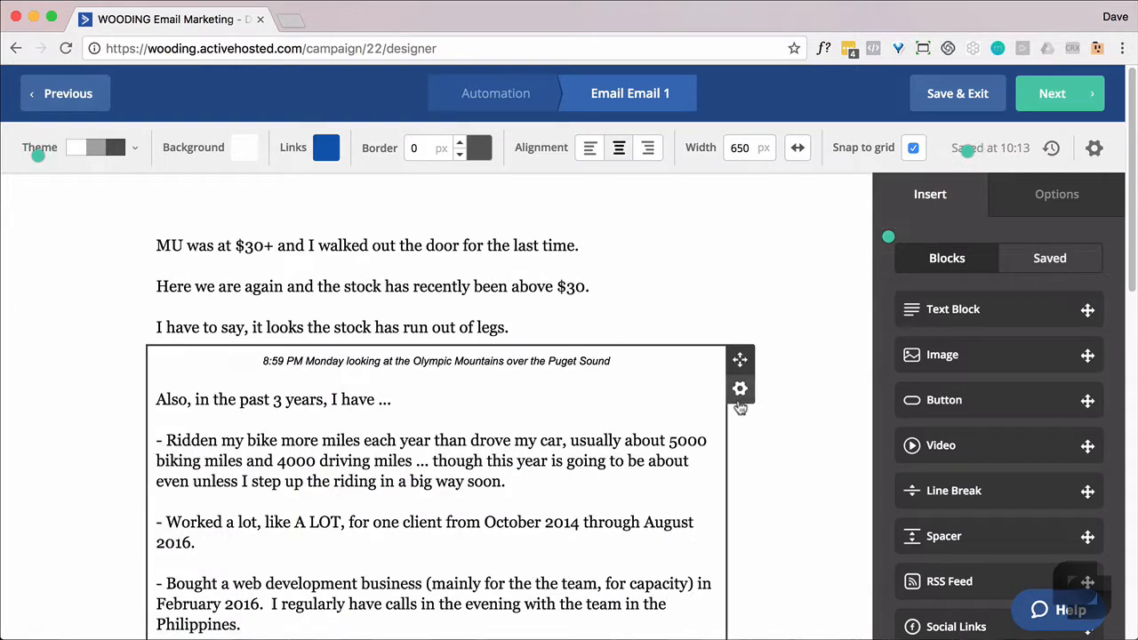
Delete the long text block that starts with the photo caption, below the opening text
click(740, 391)
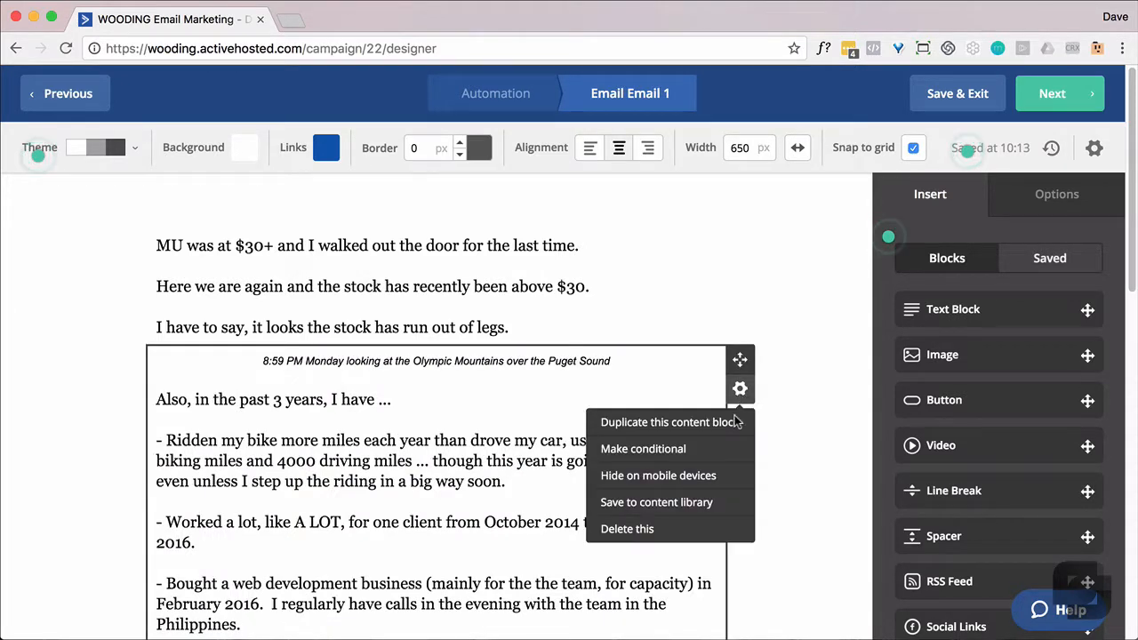
click(649, 531)
click(711, 530)
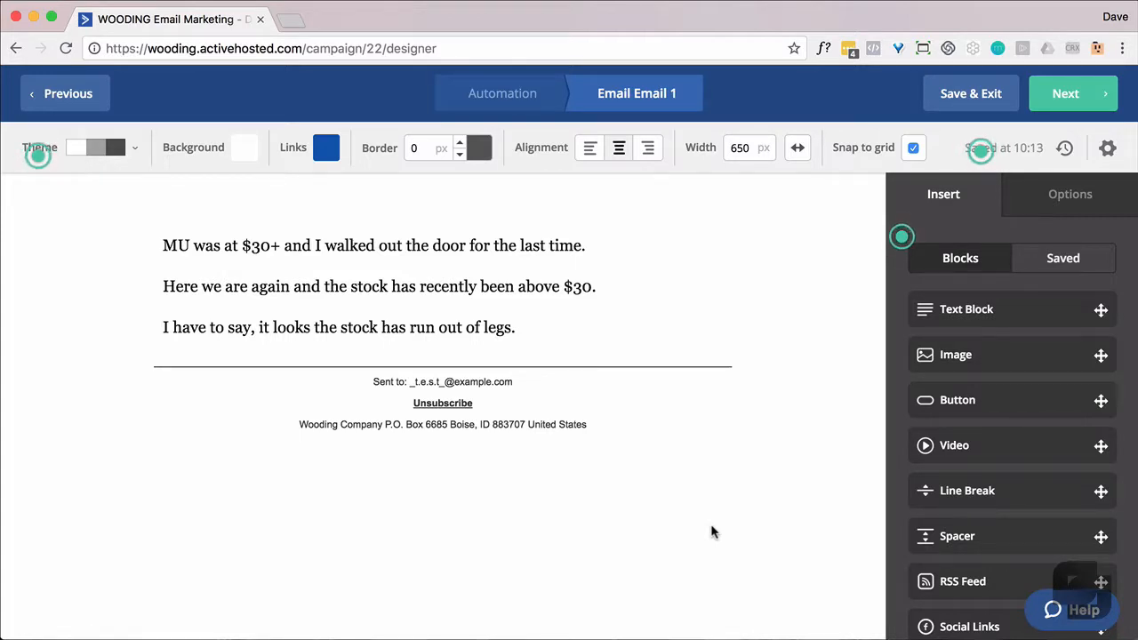
Replace all the text in the remaining text block with the greeting "Hi %FIRSTNAME%,", inserting the contact's First Name as a personalization
click(522, 329)
drag(521, 329, 158, 243)
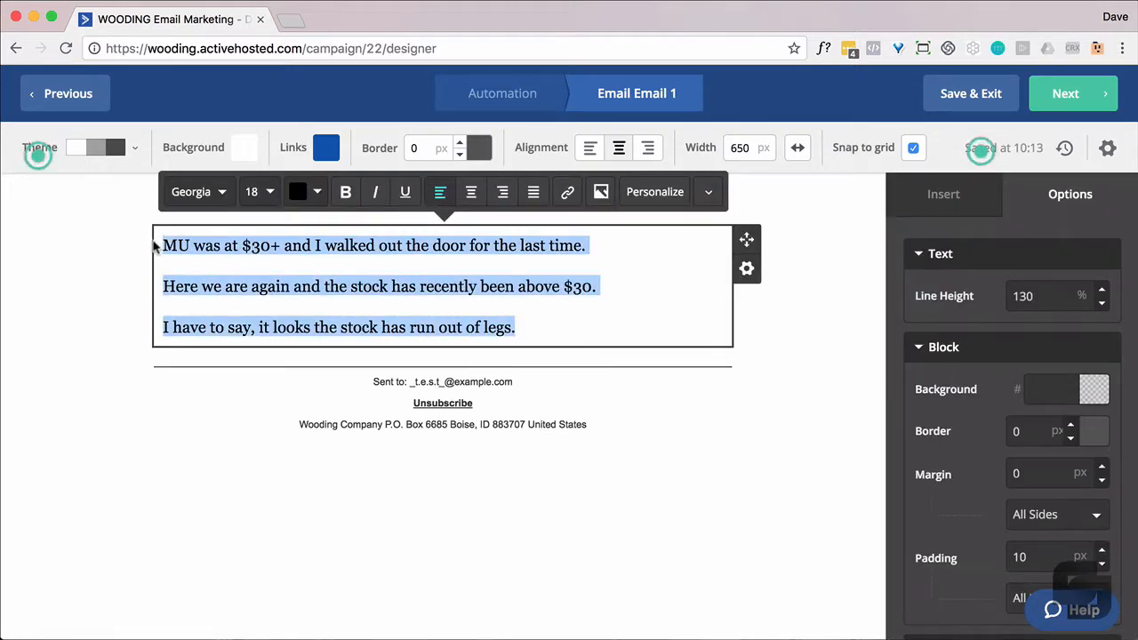
text(Hi)
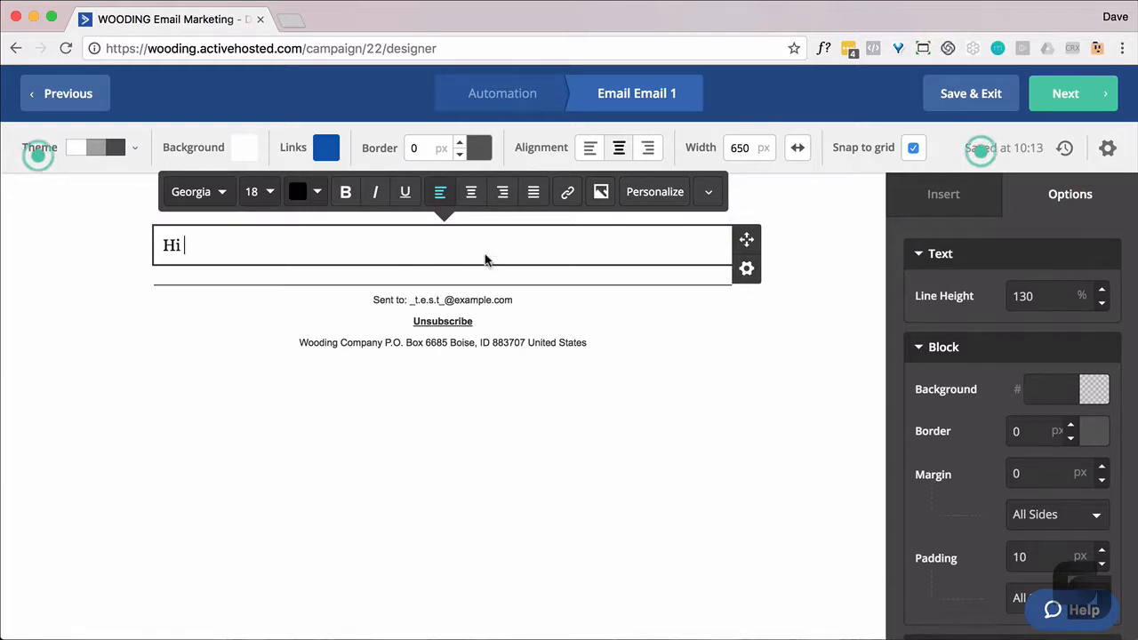
click(646, 192)
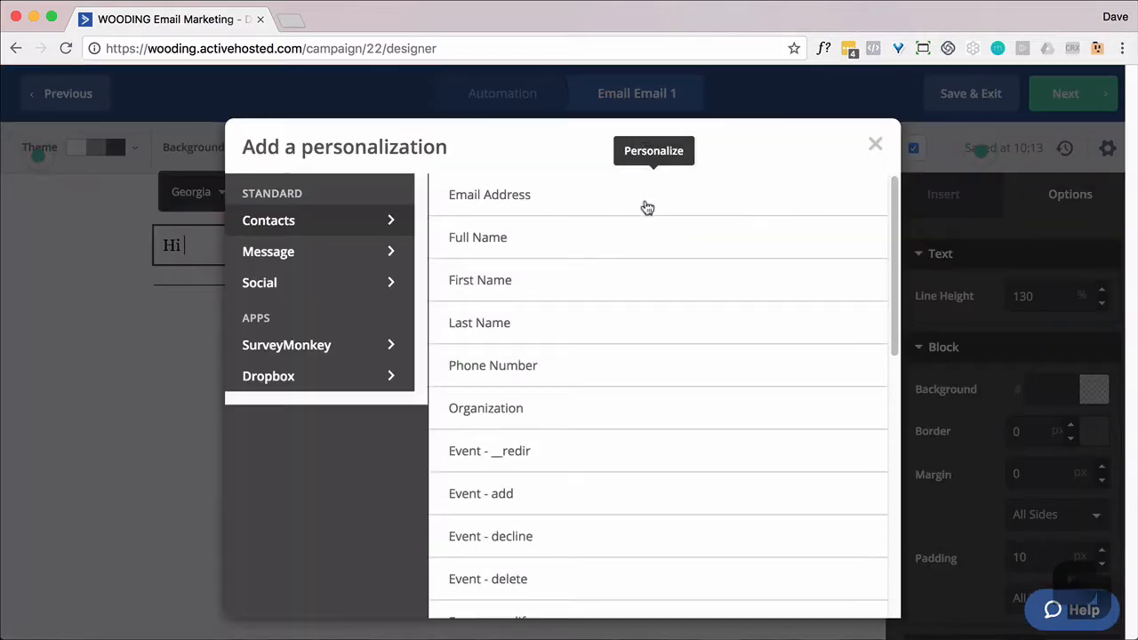
click(496, 277)
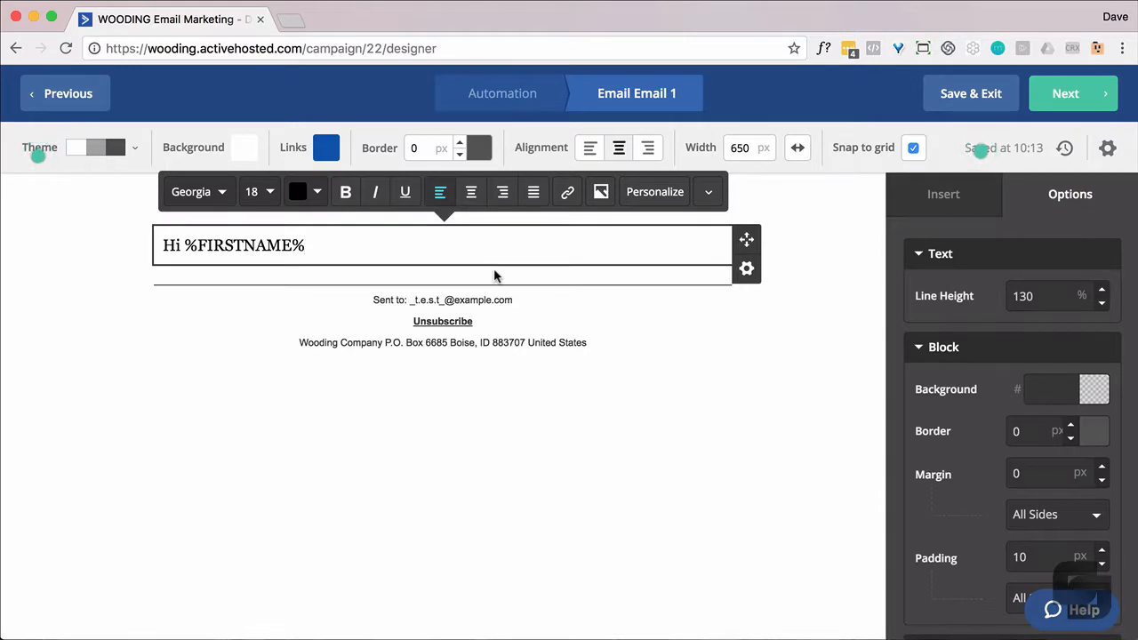
text(,)
Add the paragraph "Thanks for signing up." below the greeting
key(Return)
key(Return)
text(T)
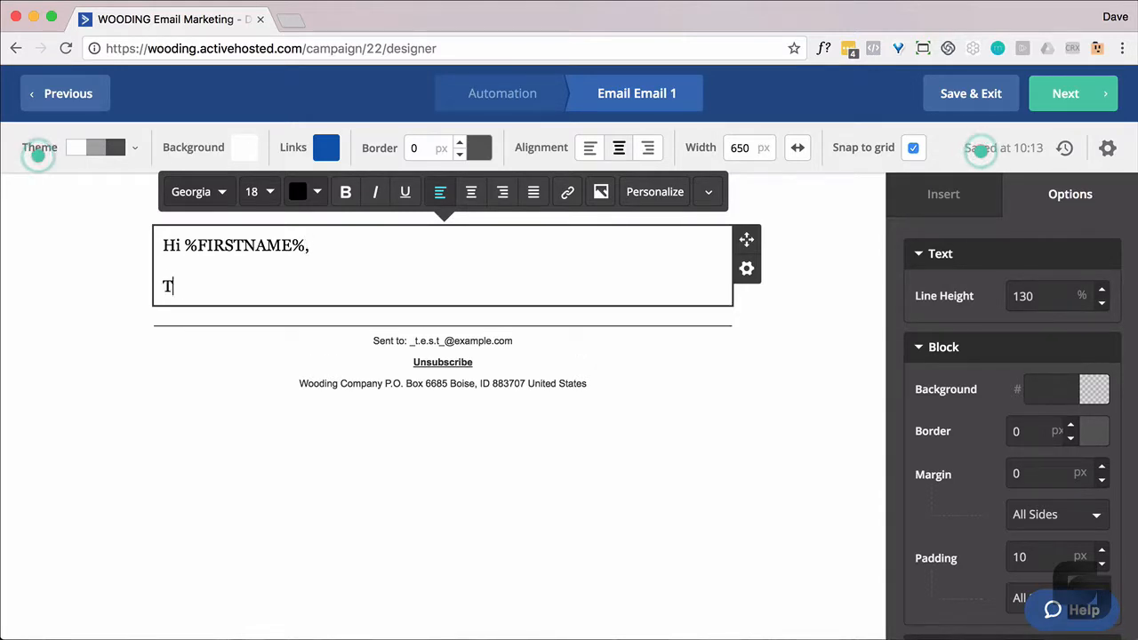
text(hanks for signi)
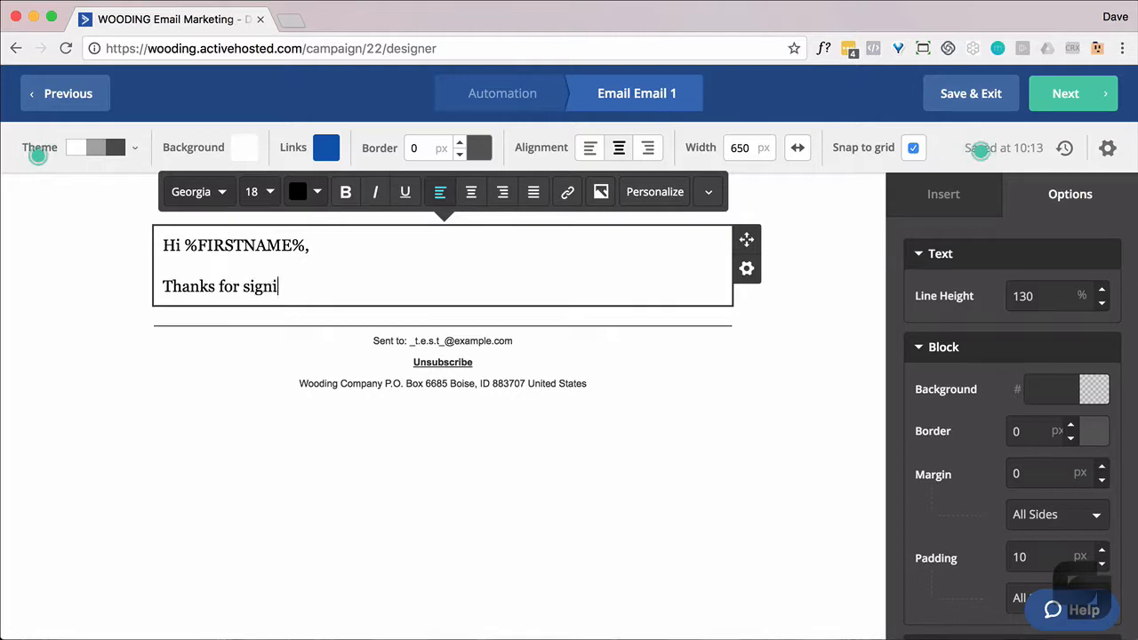
text(ng up.)
Add a further paragraph reading "If there is anything I can help you with, please reply back to this email."
key(Return)
key(Return)
text(If)
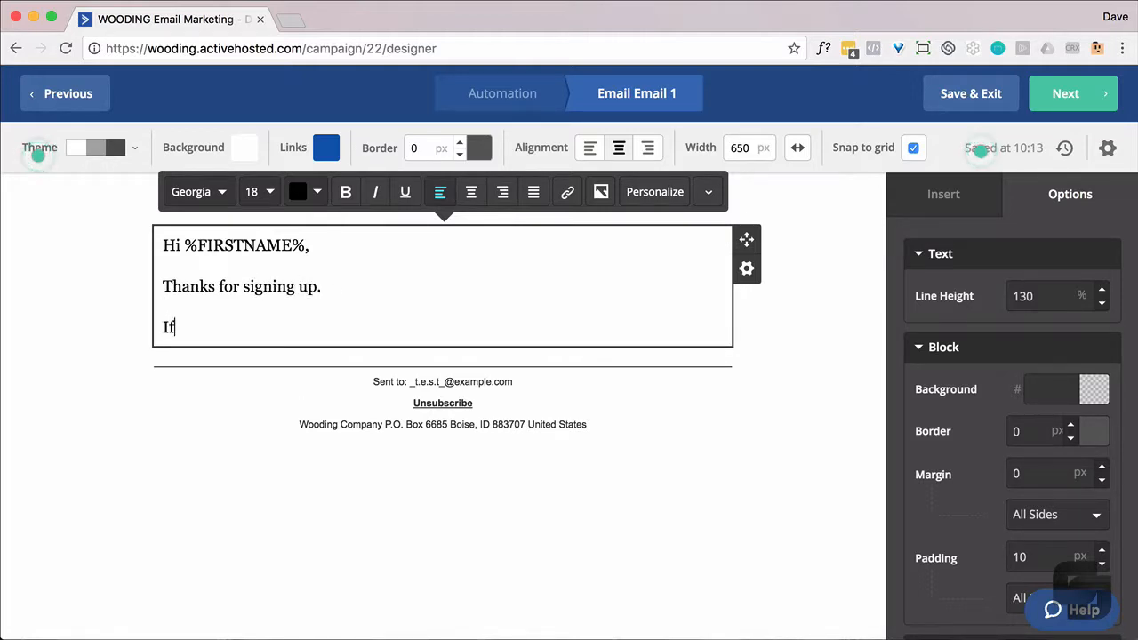
text( there i)
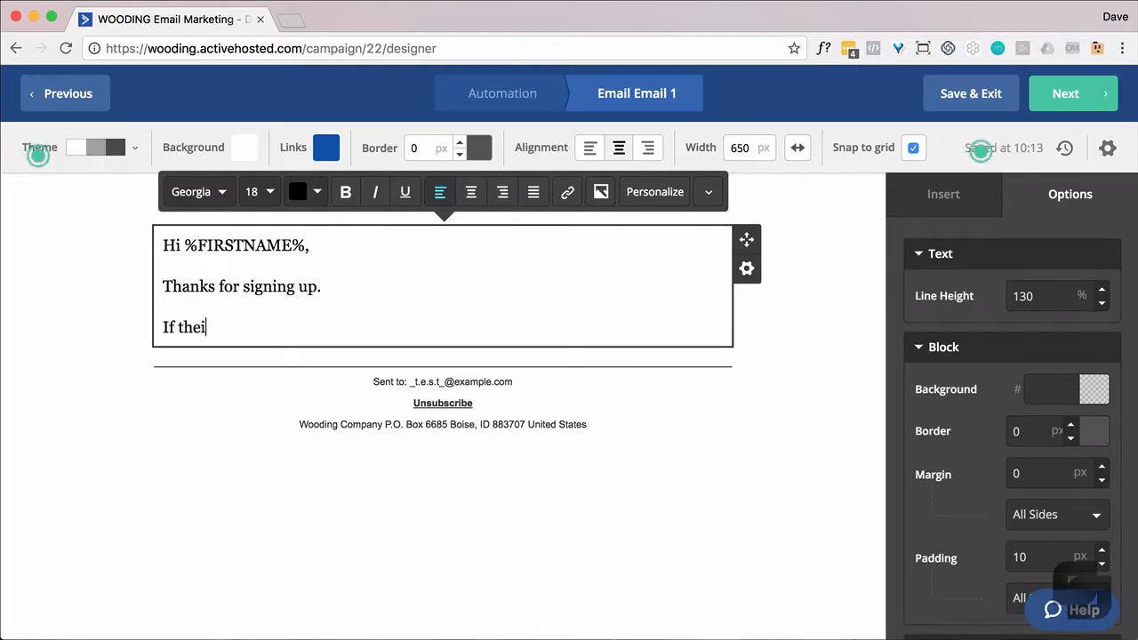
text(s anyth)
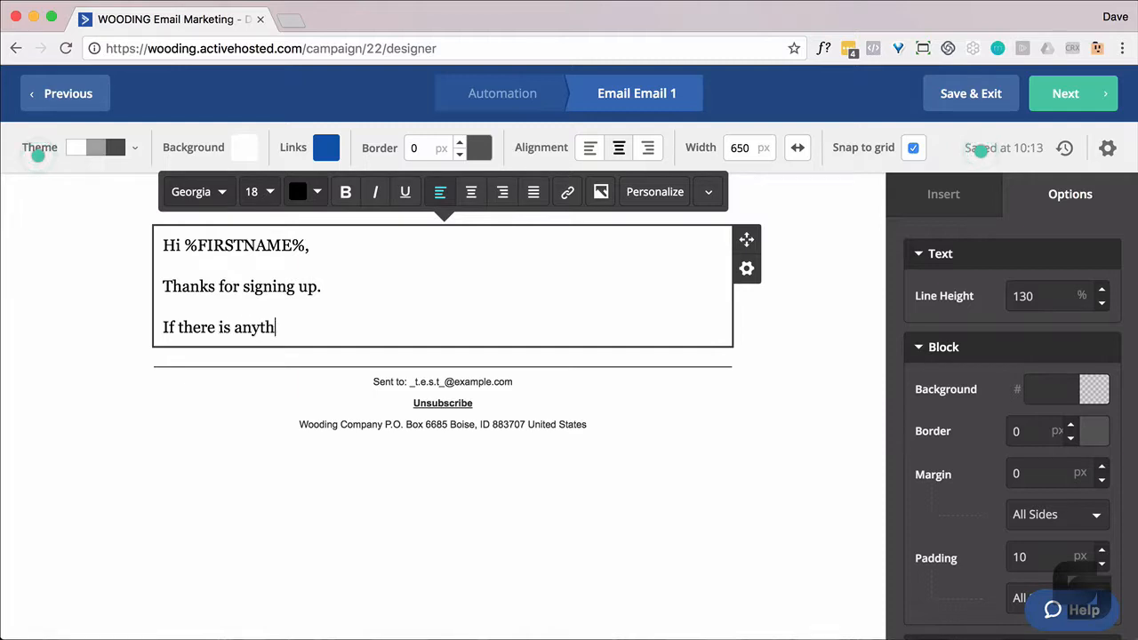
text(ing I can help)
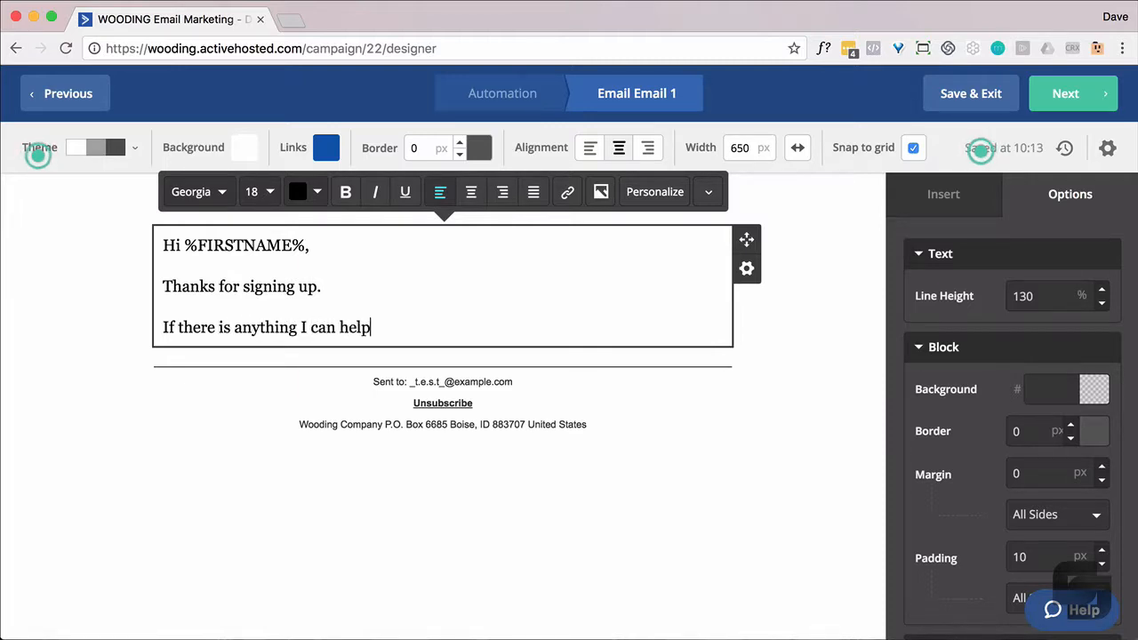
text( you with, )
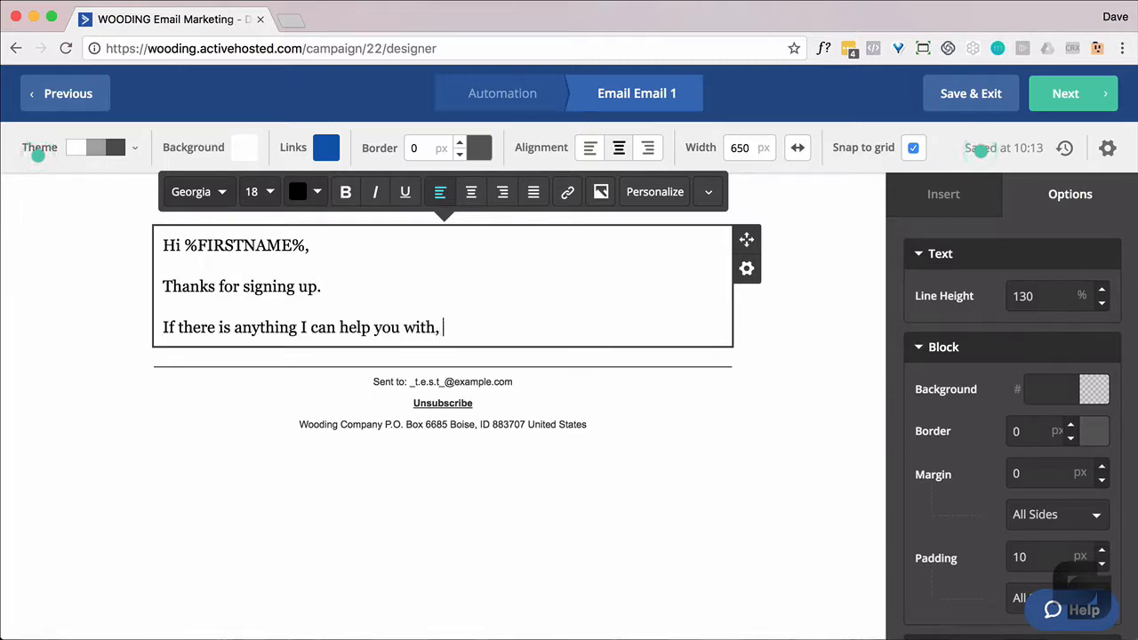
text(please rep)
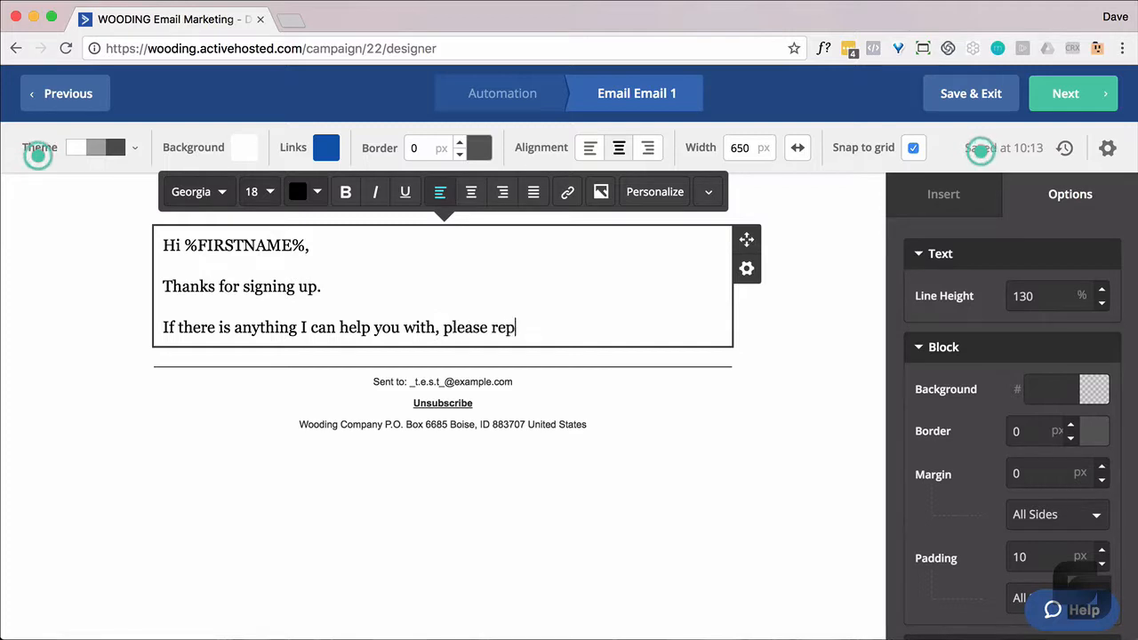
text(ly back to thi)
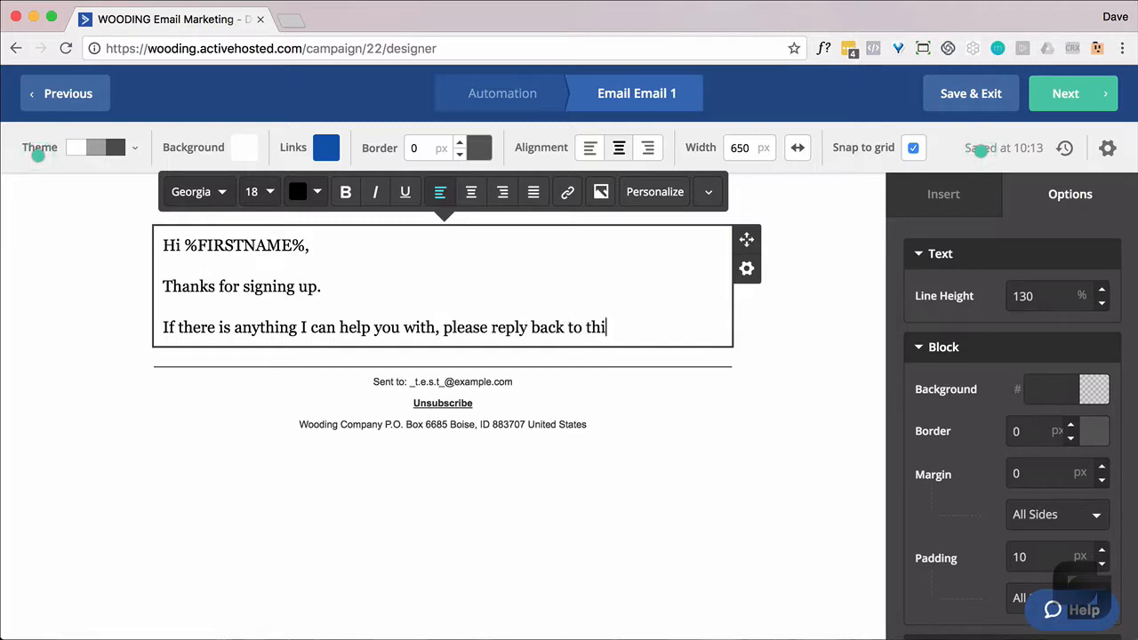
text(s email.)
Close the message with "Thank you," and the sender's first name on a separate line, and finish editing the text block
key(Return)
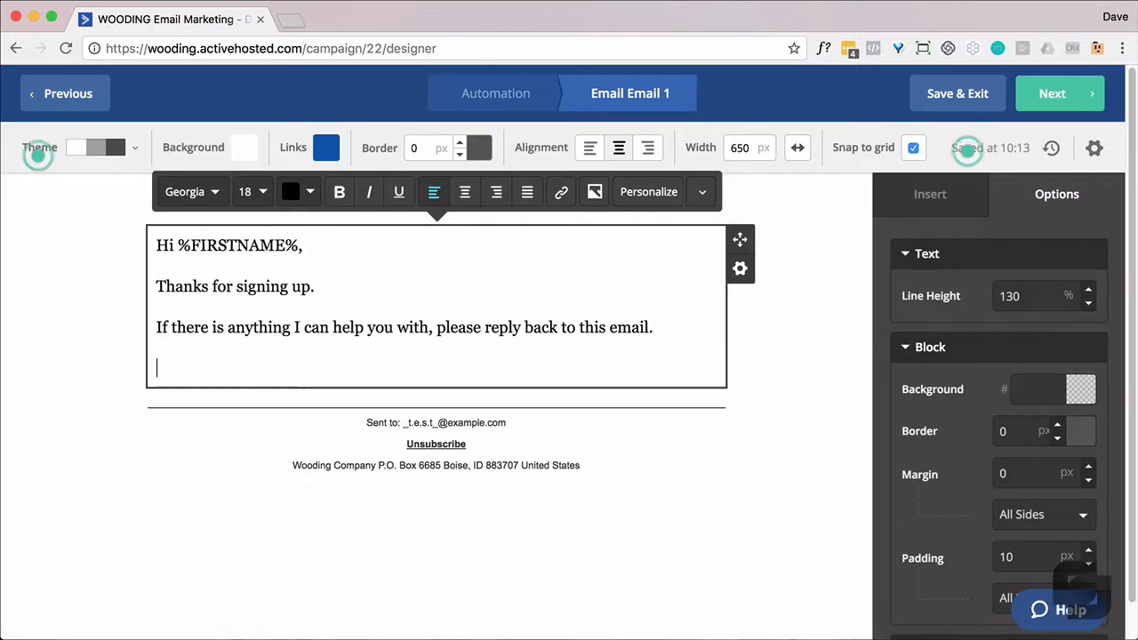
text(Thanks)
key(BackSpace)
text(you)
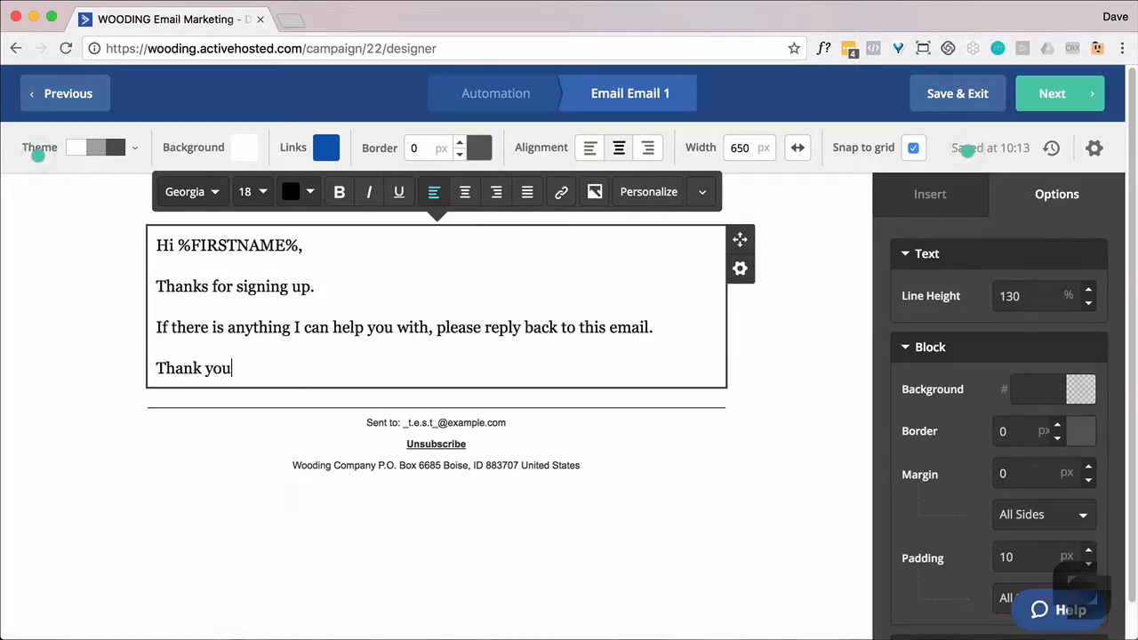
text(,)
key(Return)
text(Dave)
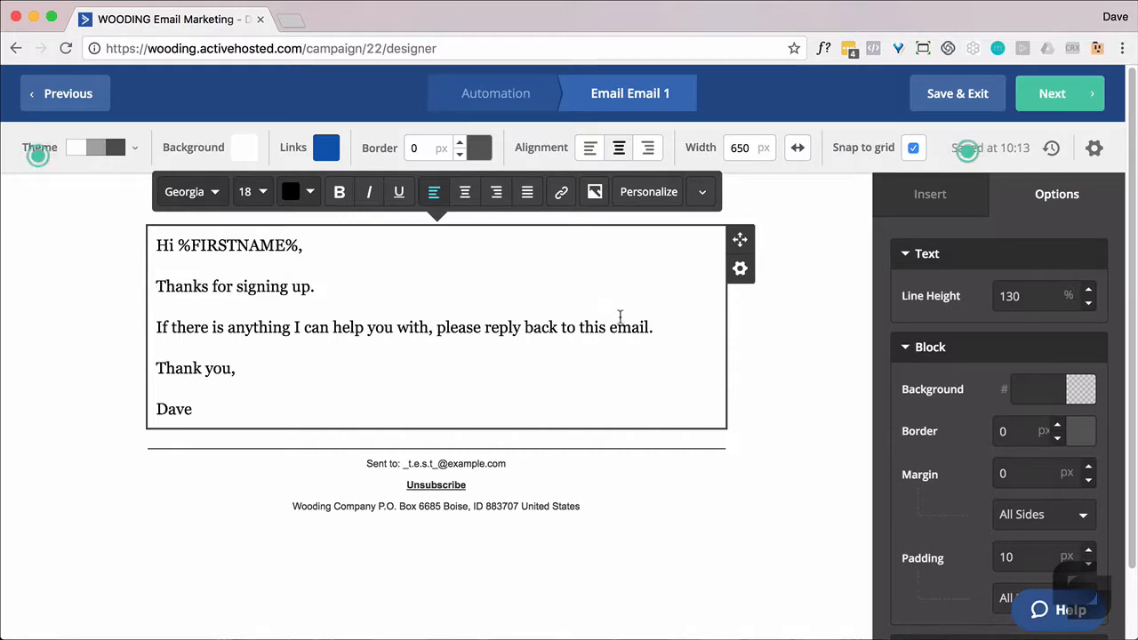
click(799, 420)
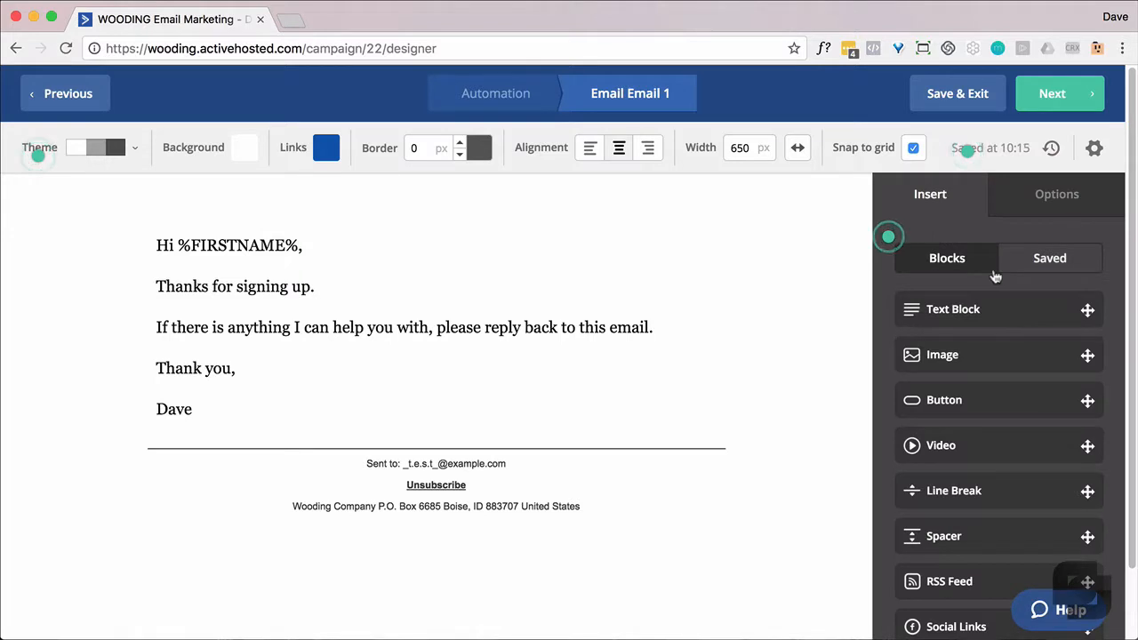
Change the font of the entire message, from the greeting to the sign-off, to Verdana and finish editing the text block
drag(194, 409, 151, 257)
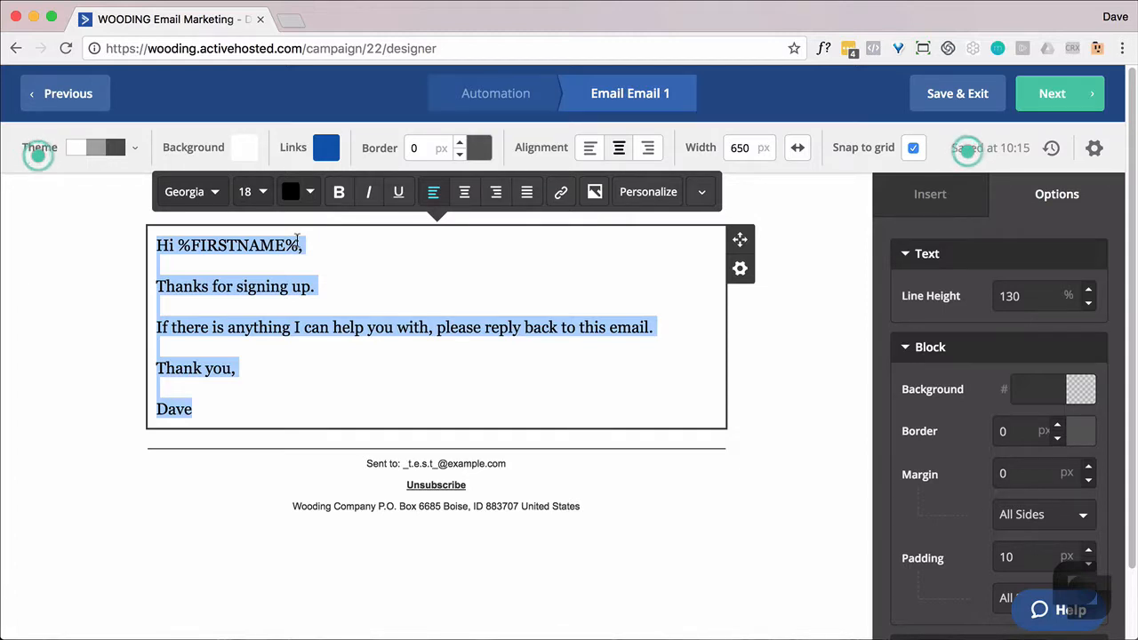
click(219, 198)
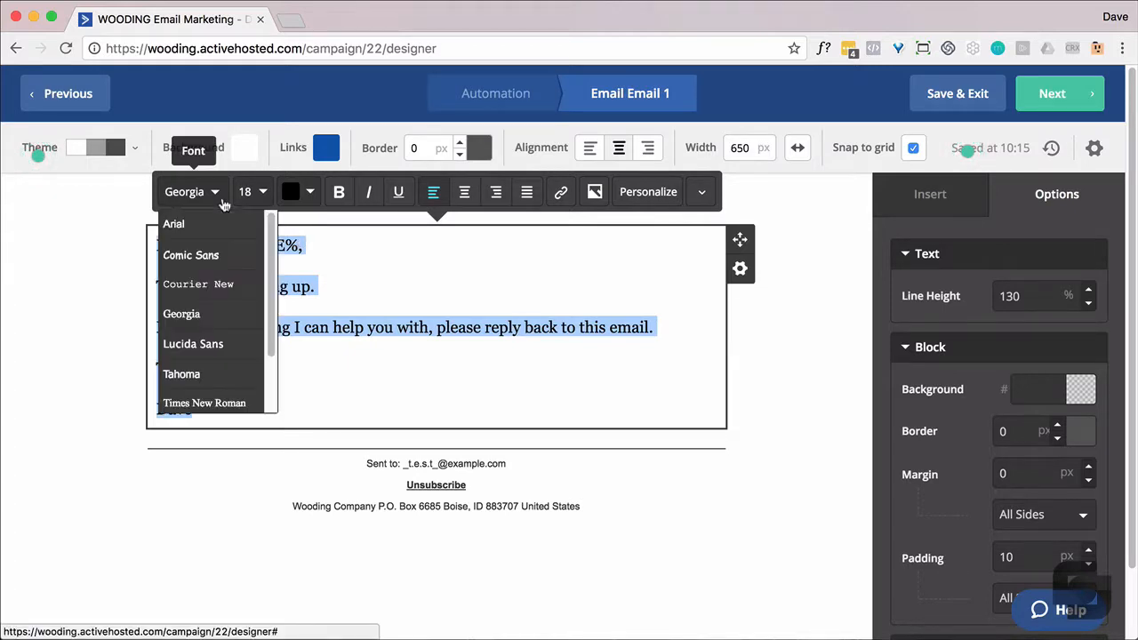
scroll(258, 356, down, 2)
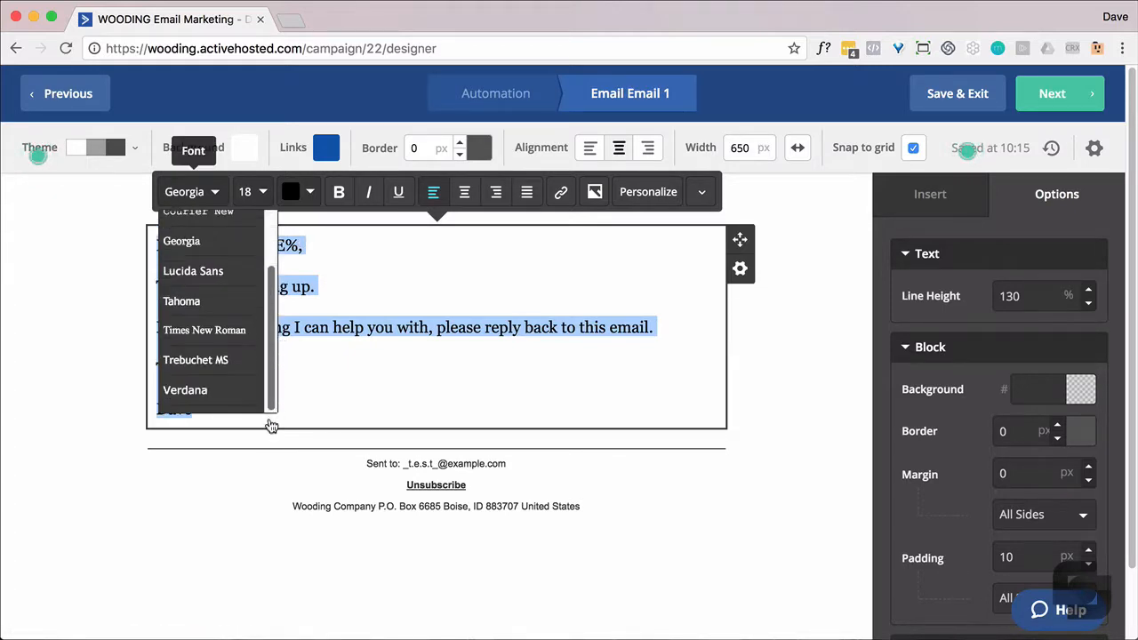
click(225, 394)
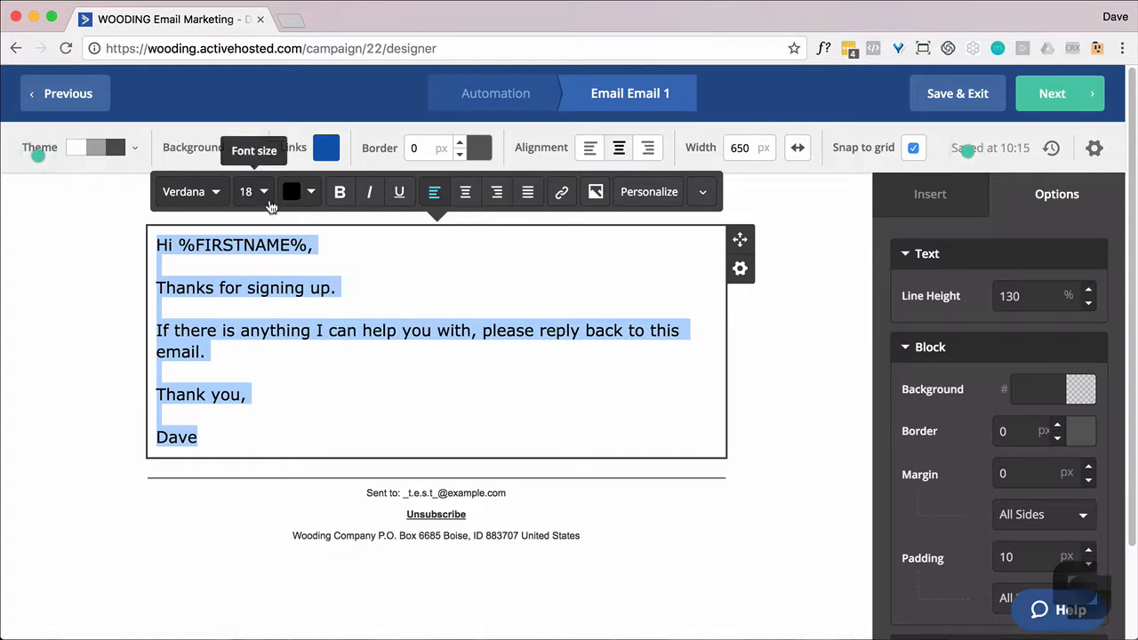
click(809, 334)
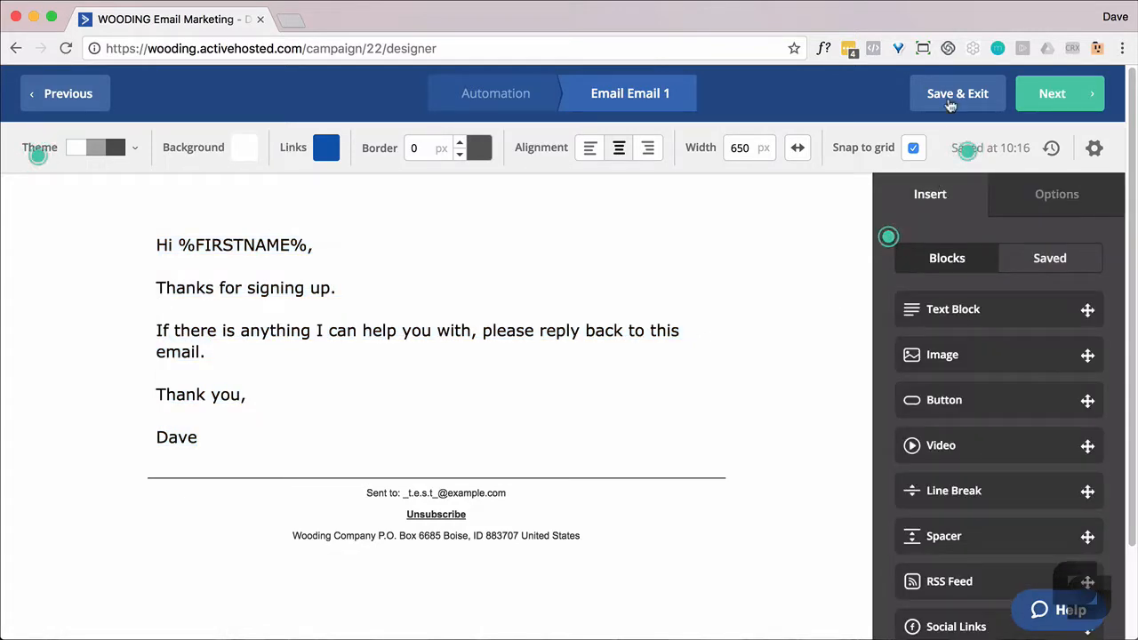
Proceed to the campaign summary, review the tracking and test options, and finish the Email 1 campaign
click(1045, 104)
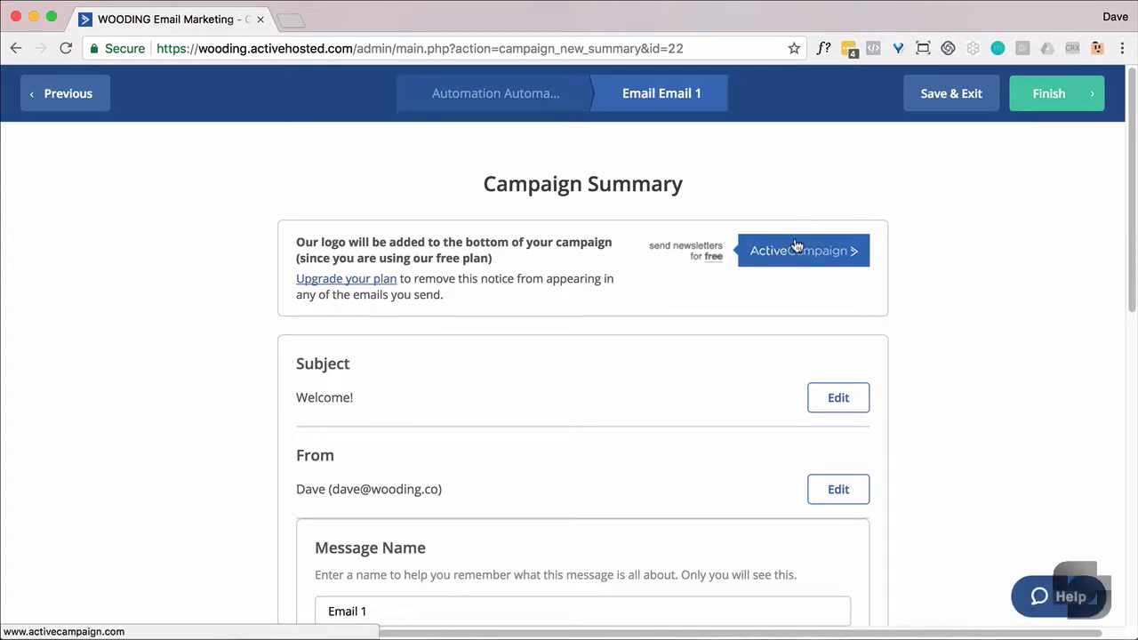
scroll(934, 208, down, 10)
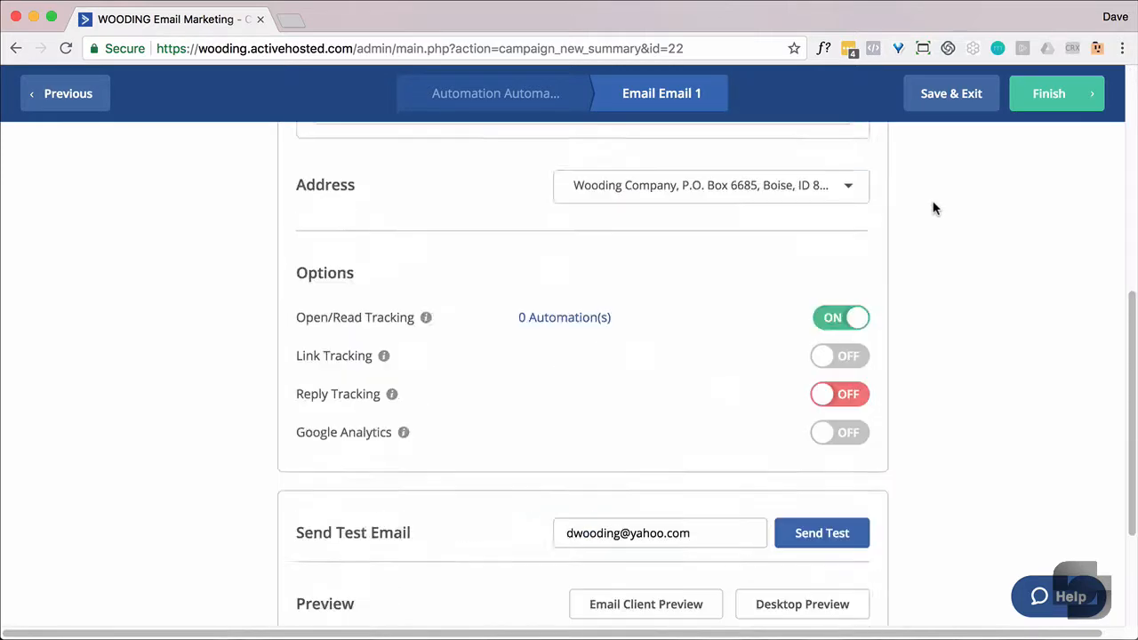
scroll(933, 208, up, 2)
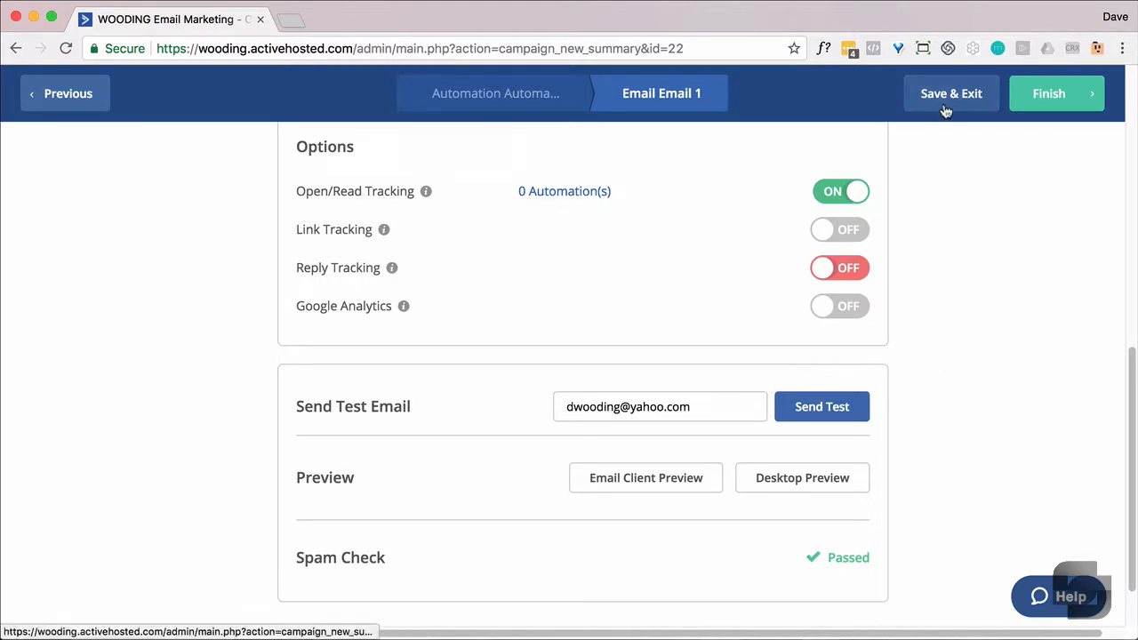
click(1029, 98)
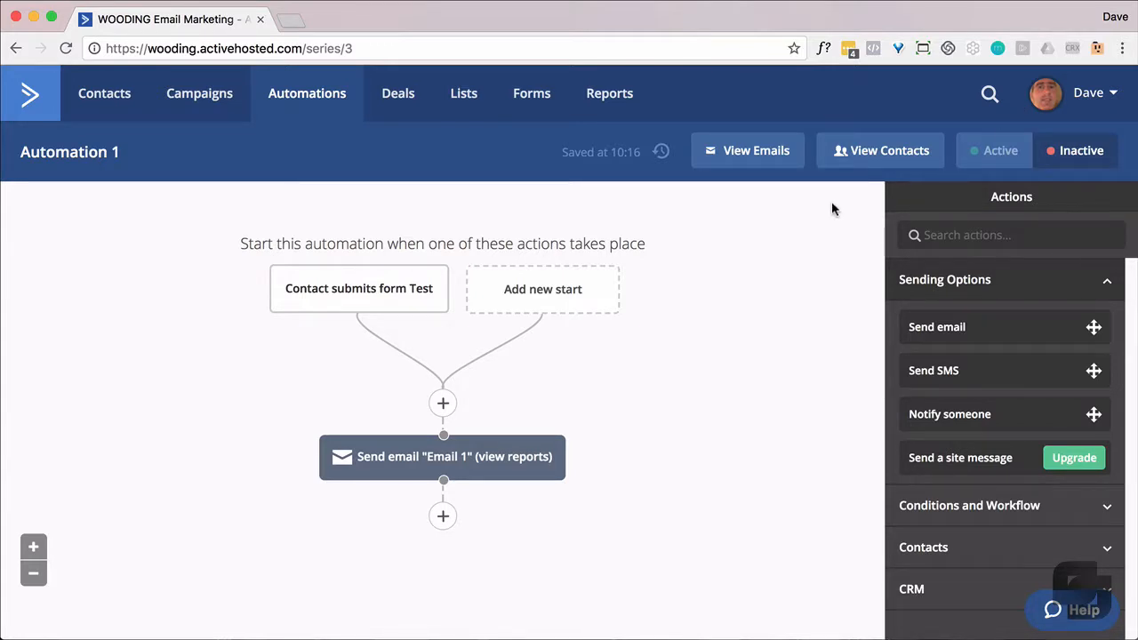
Set the automation to Active and rename it "Autoresponder"
click(978, 158)
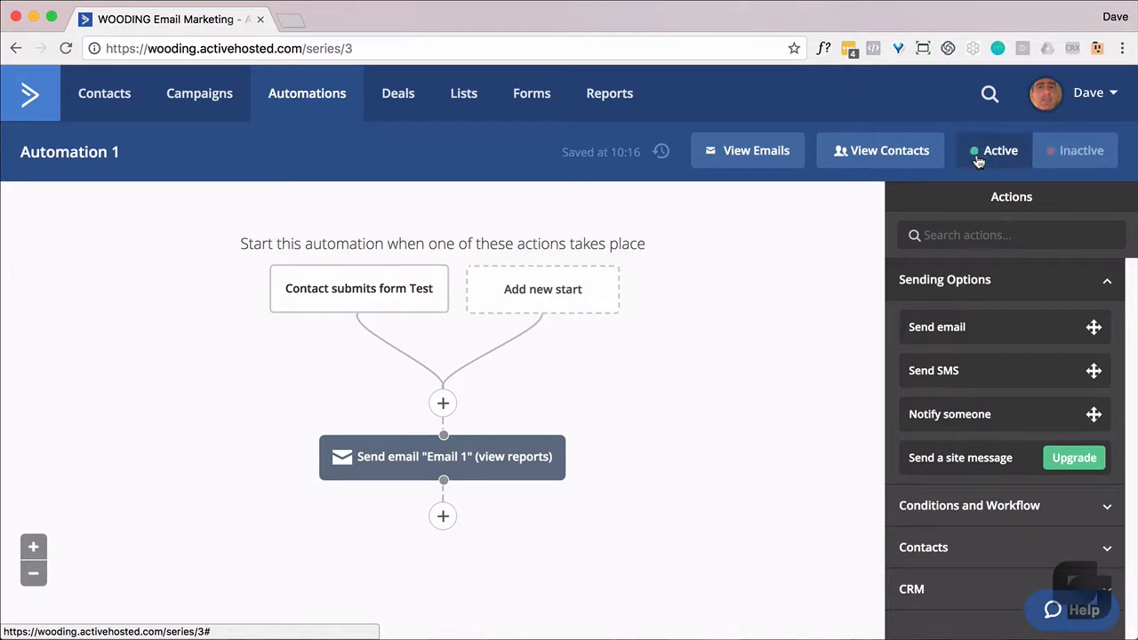
click(111, 155)
text(Autorpres)
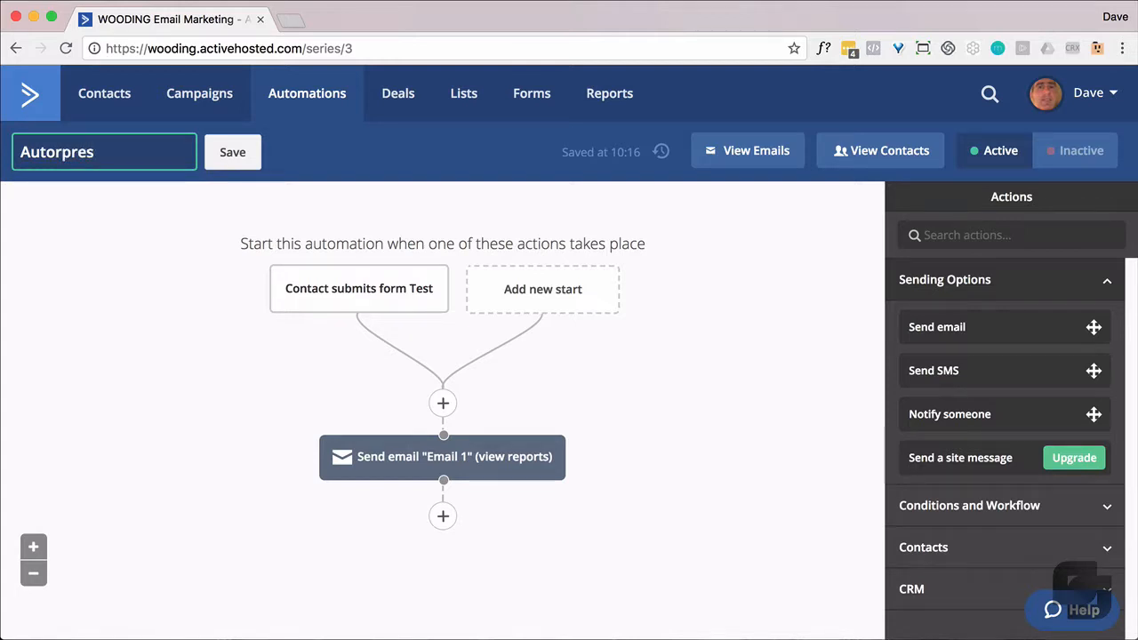
key(BackSpace)
key(BackSpace)
text(esponder)
click(229, 161)
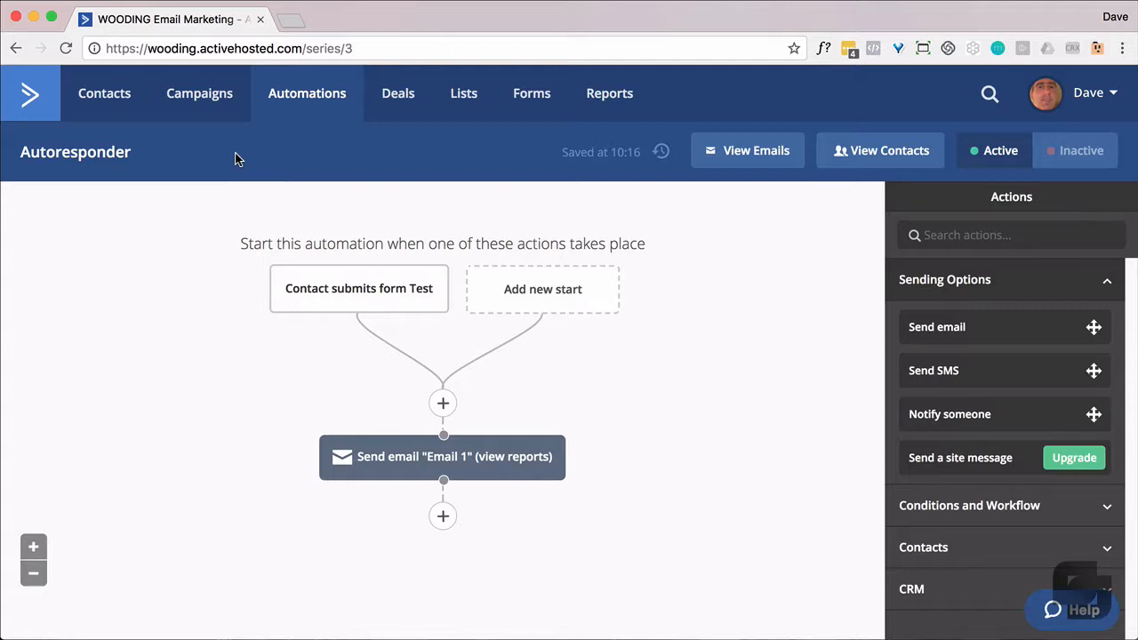
Add a Wait action for a specified period of time after the Email 1 send action
click(442, 516)
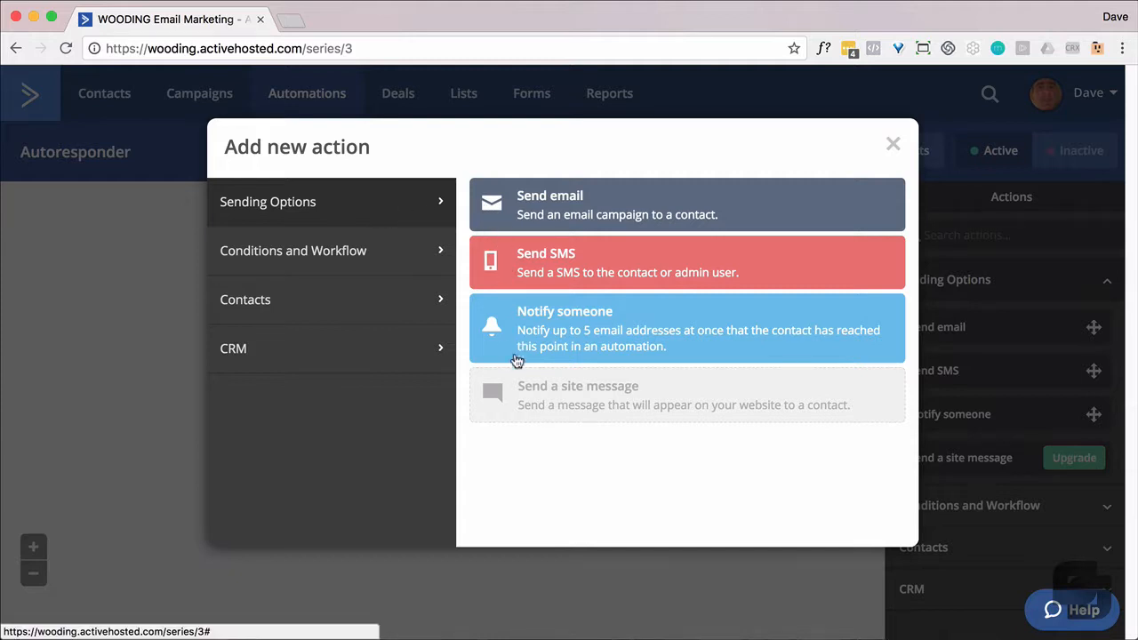
click(402, 258)
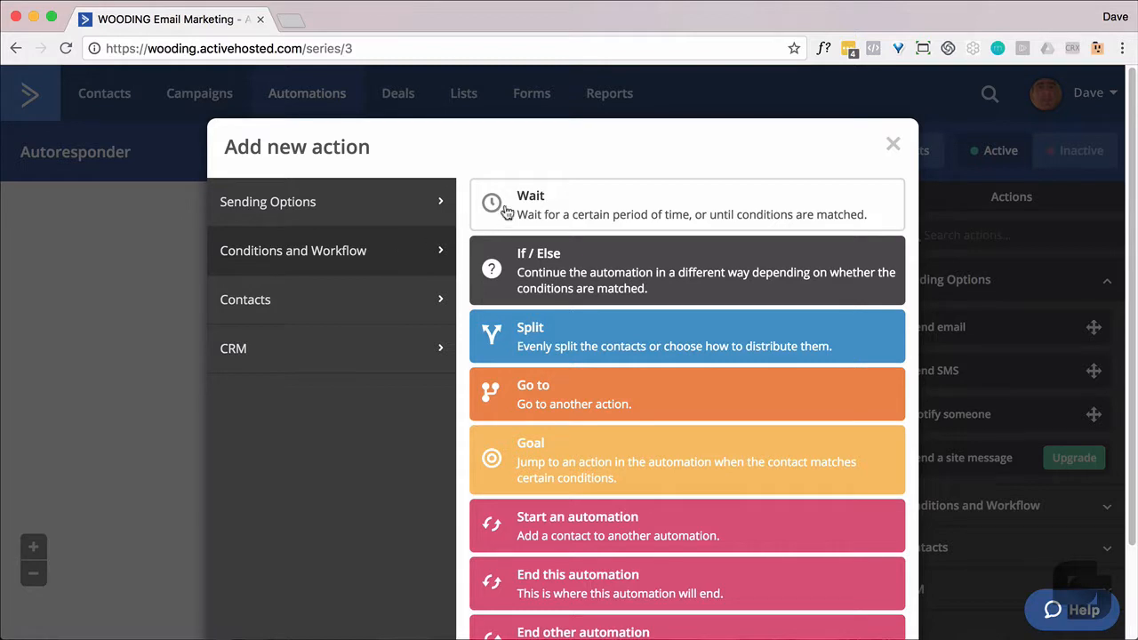
click(536, 205)
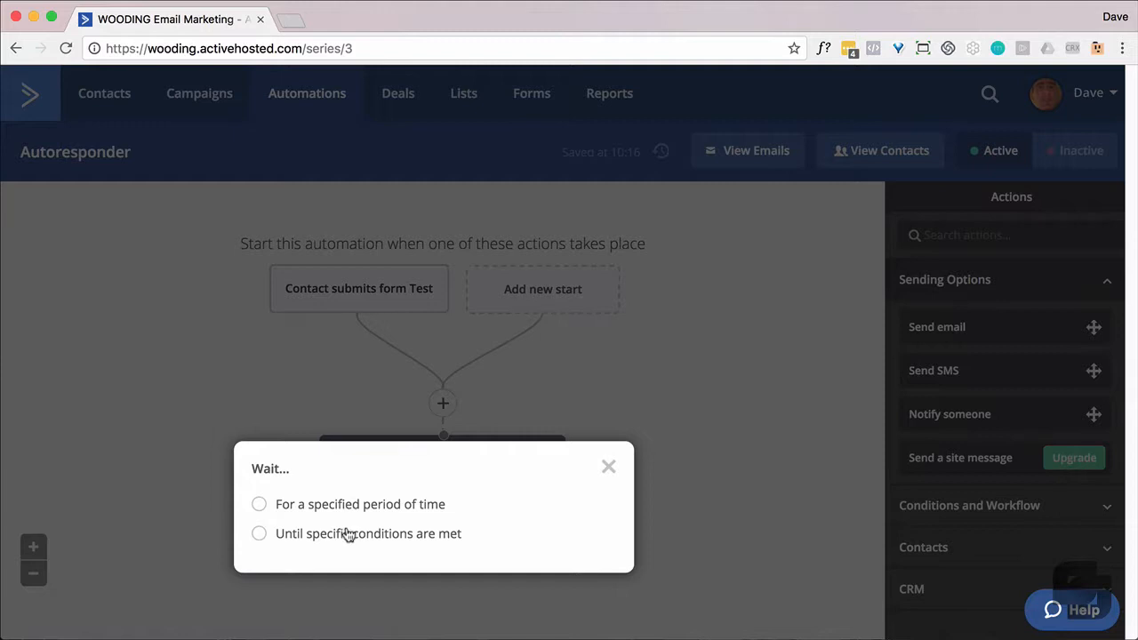
click(259, 504)
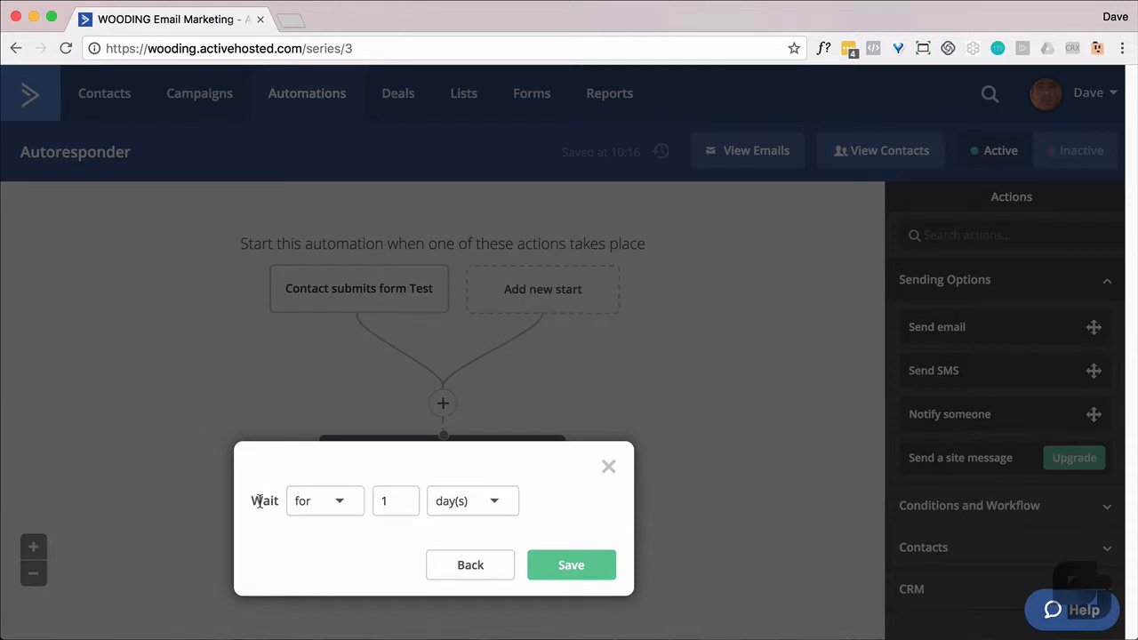
Try to save the wait duration as 1 minute
click(344, 506)
click(345, 506)
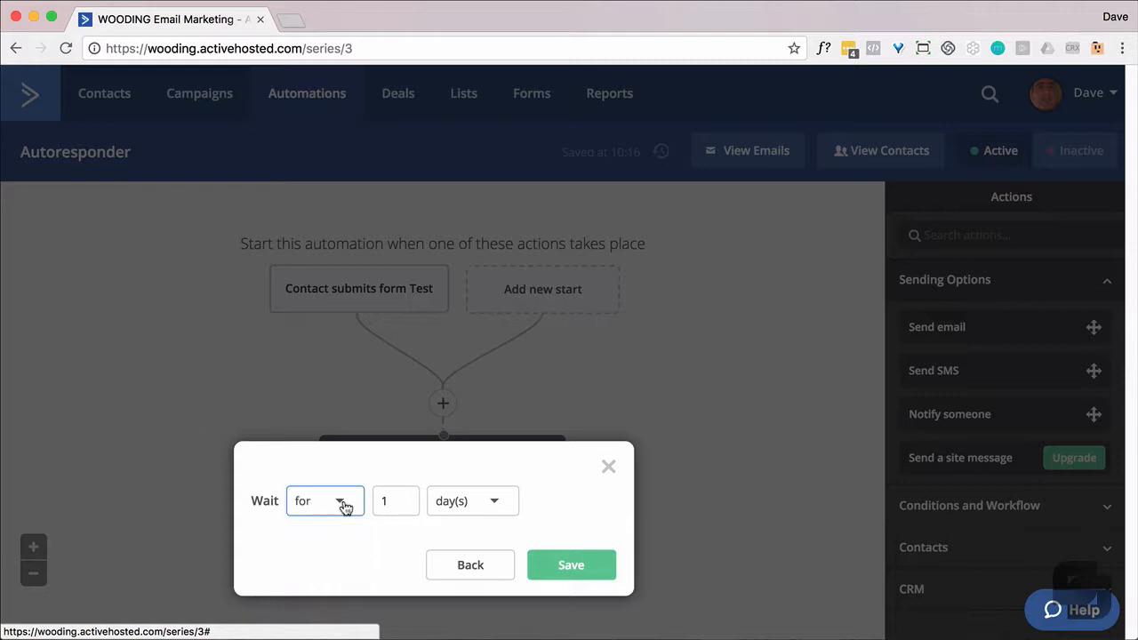
click(491, 506)
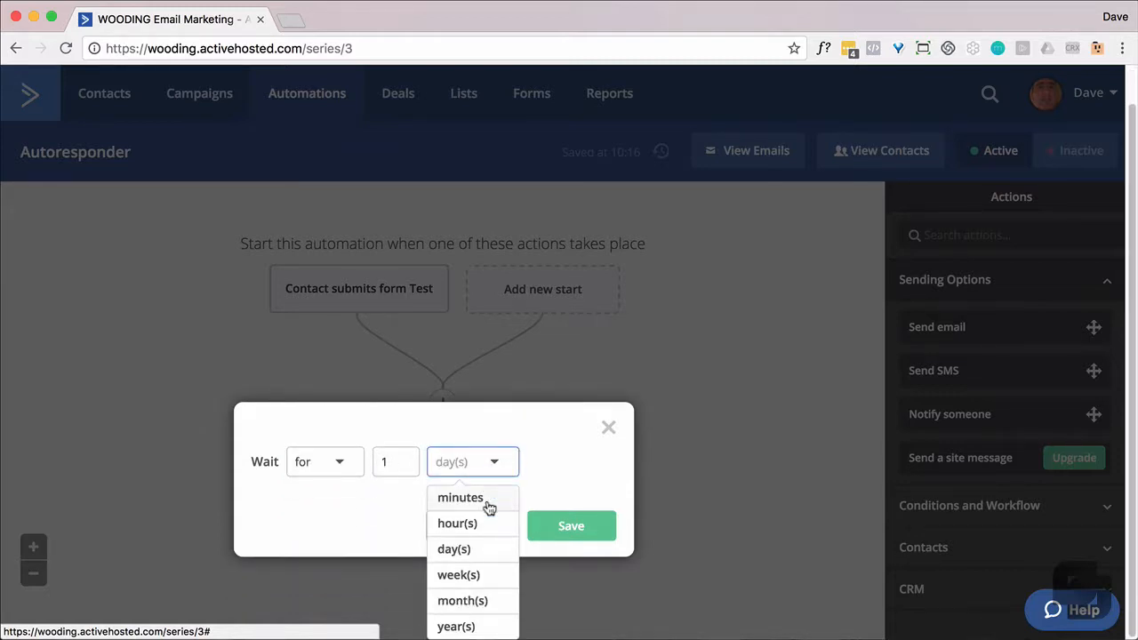
click(376, 508)
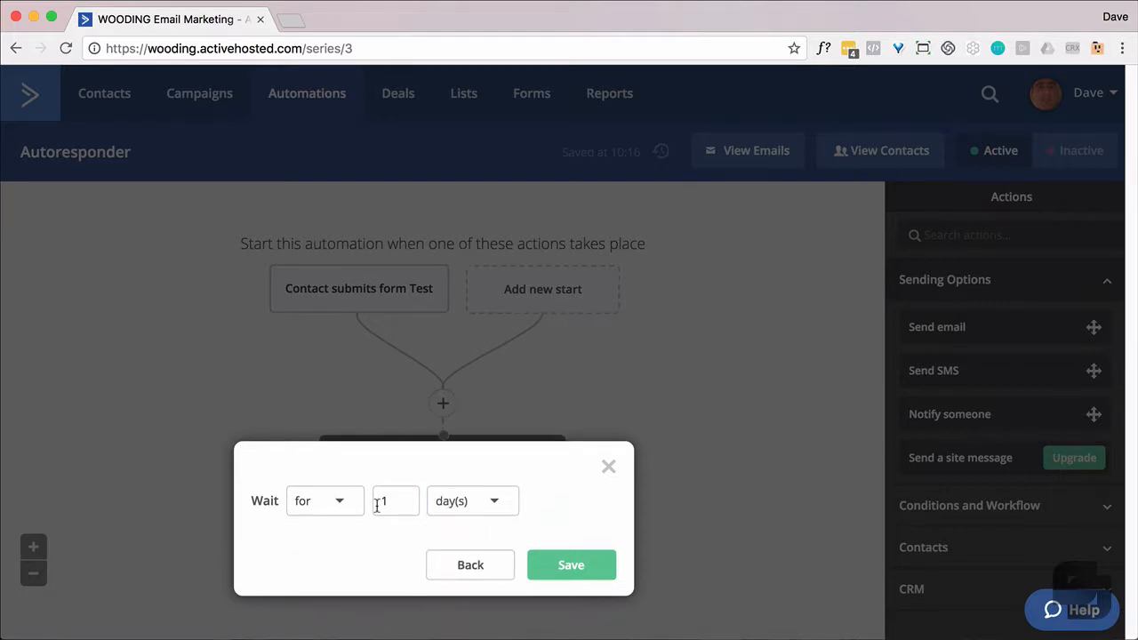
click(491, 504)
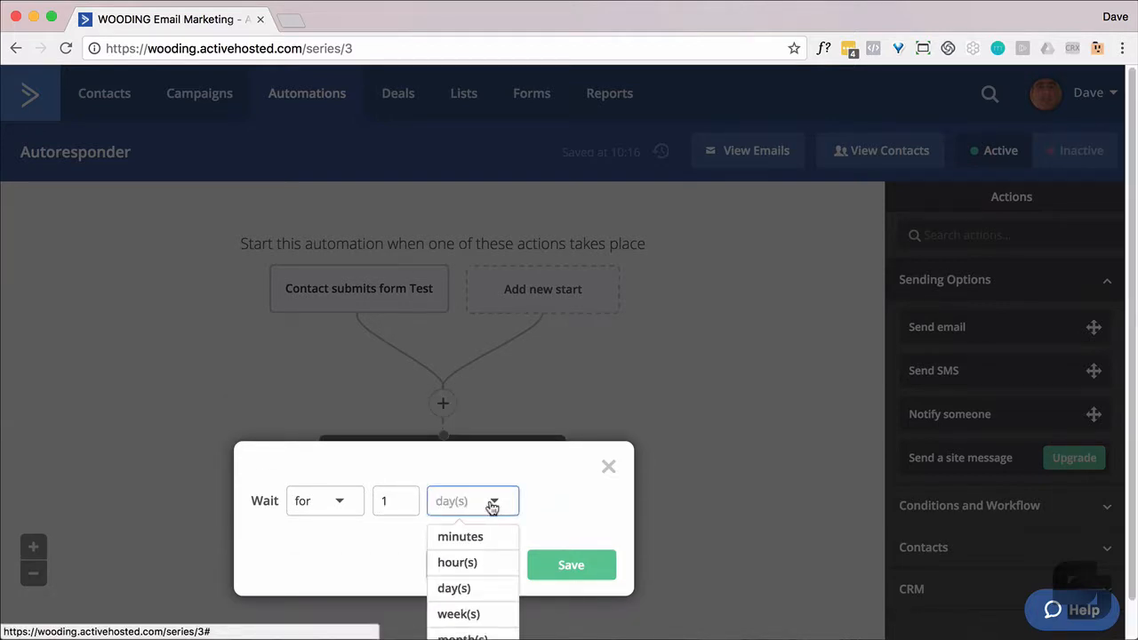
click(449, 534)
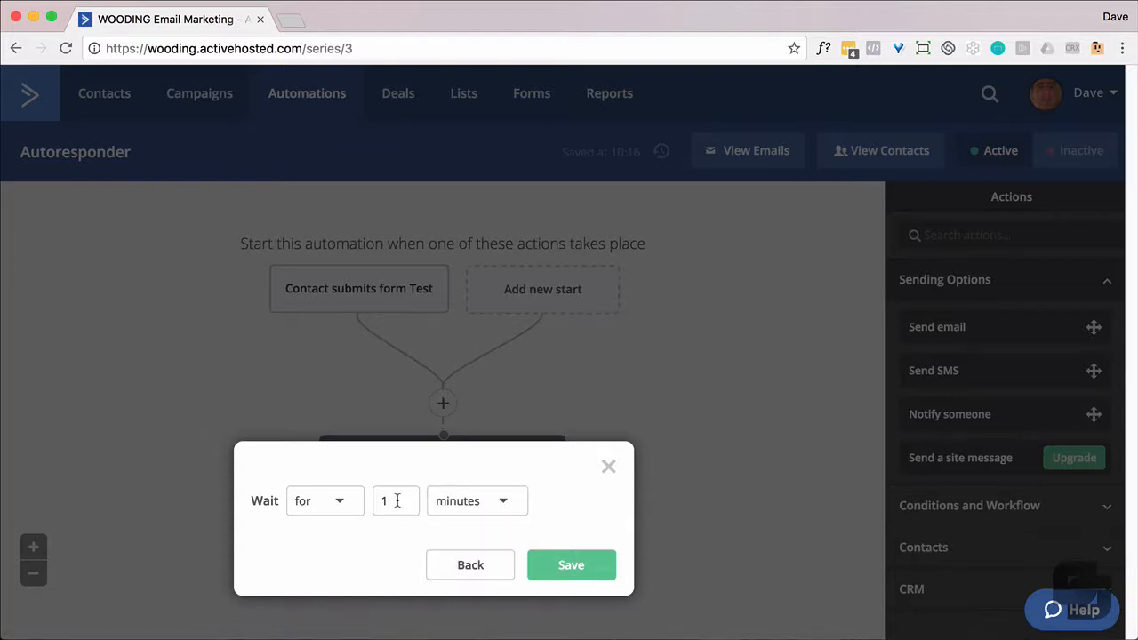
click(558, 567)
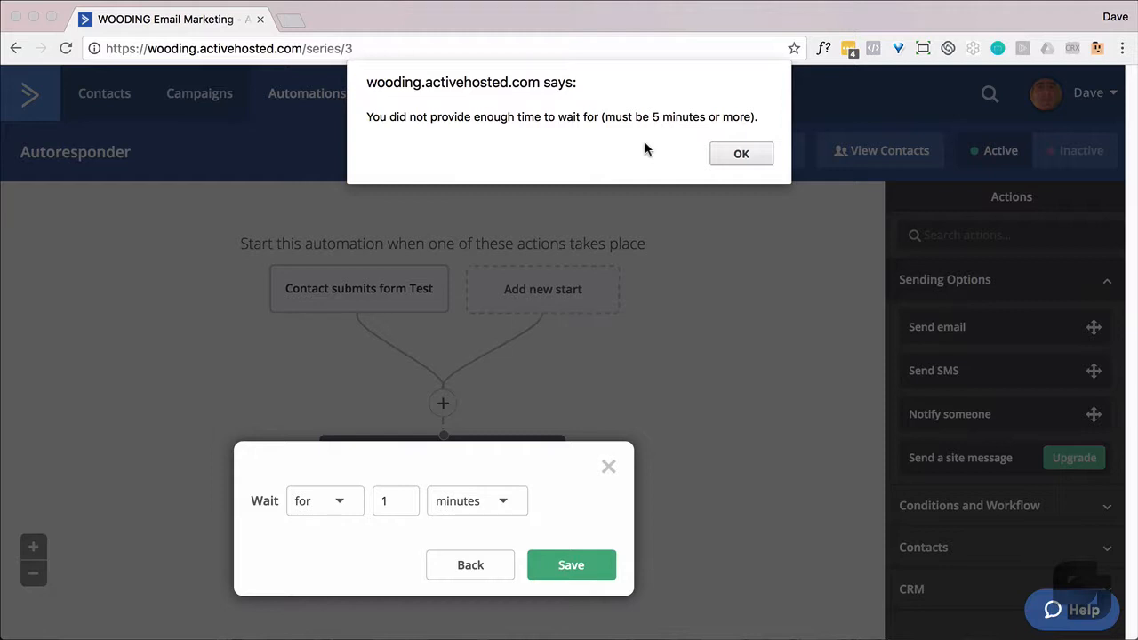
click(738, 154)
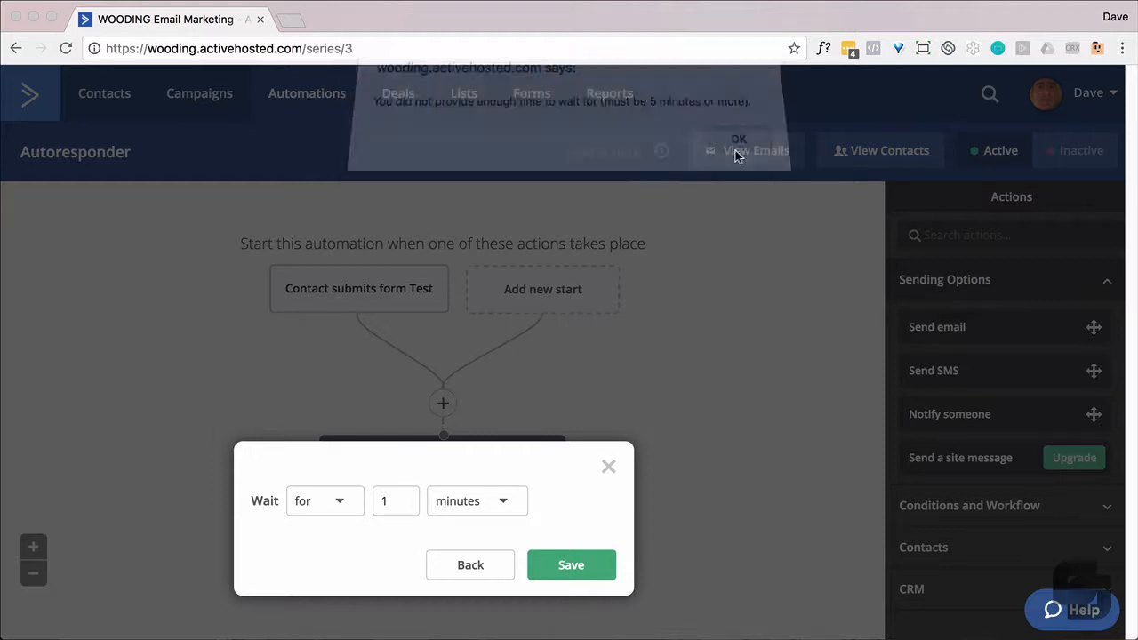
Set the wait duration to 1 day and save the Wait action
click(501, 503)
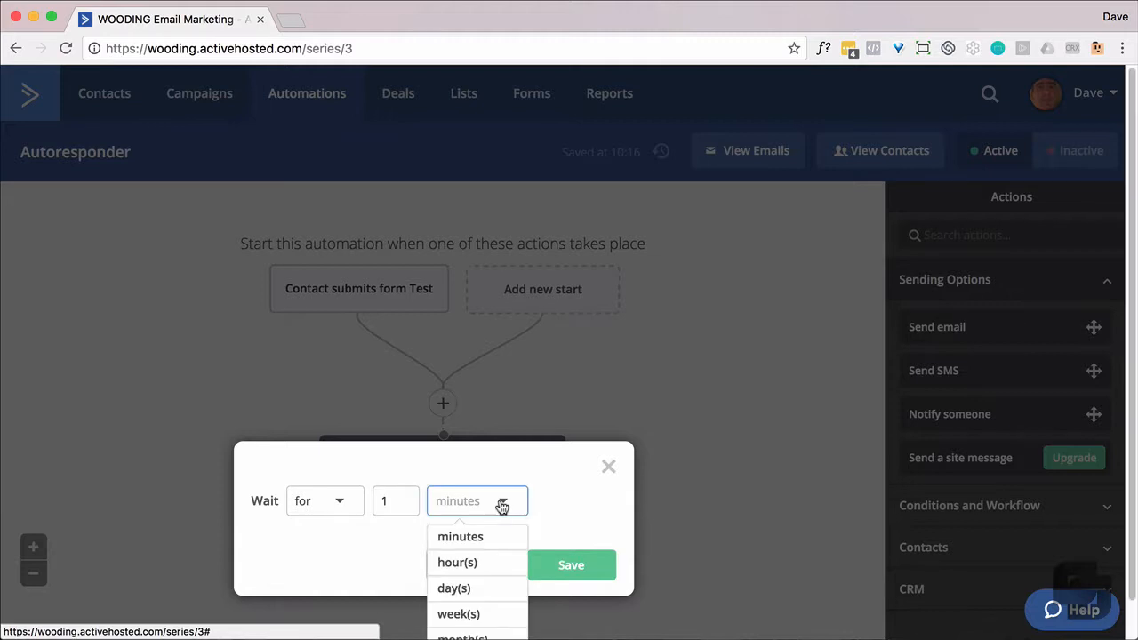
click(471, 592)
click(571, 569)
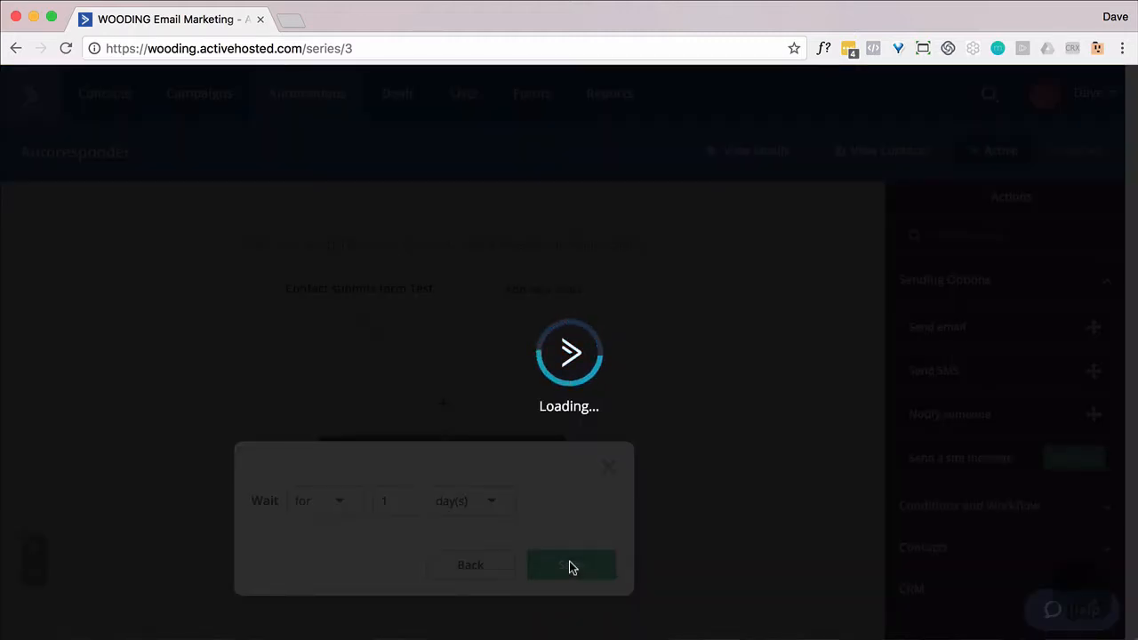
Add a Send email action after the 1-day wait and create a new email named "Email 2" for it
scroll(570, 567, down, 1)
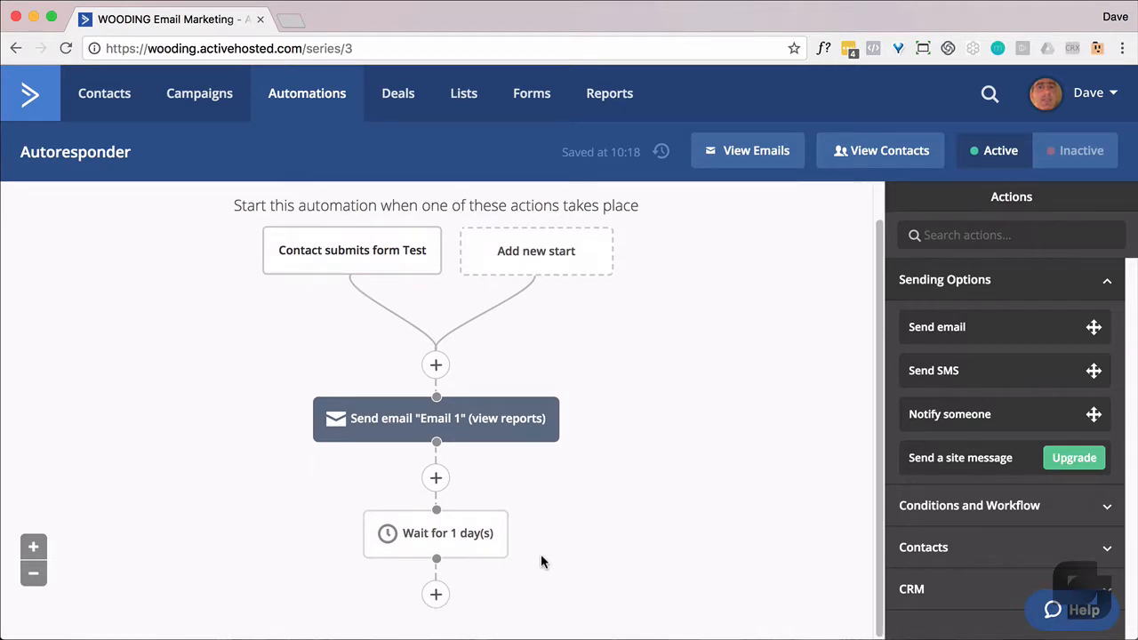
click(435, 595)
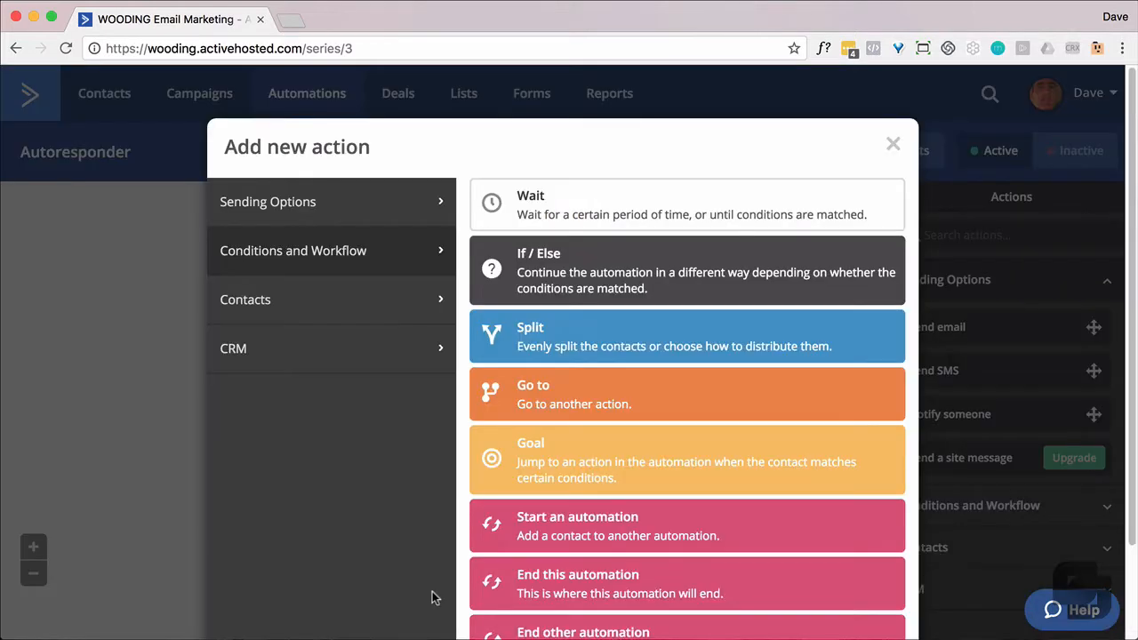
click(361, 219)
click(552, 205)
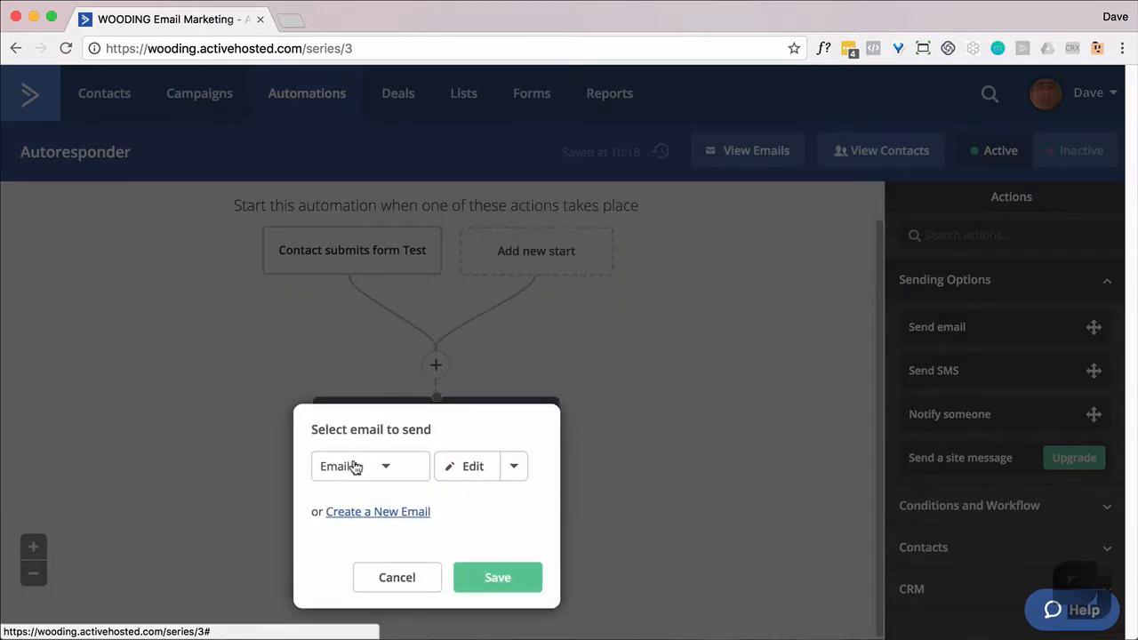
click(385, 513)
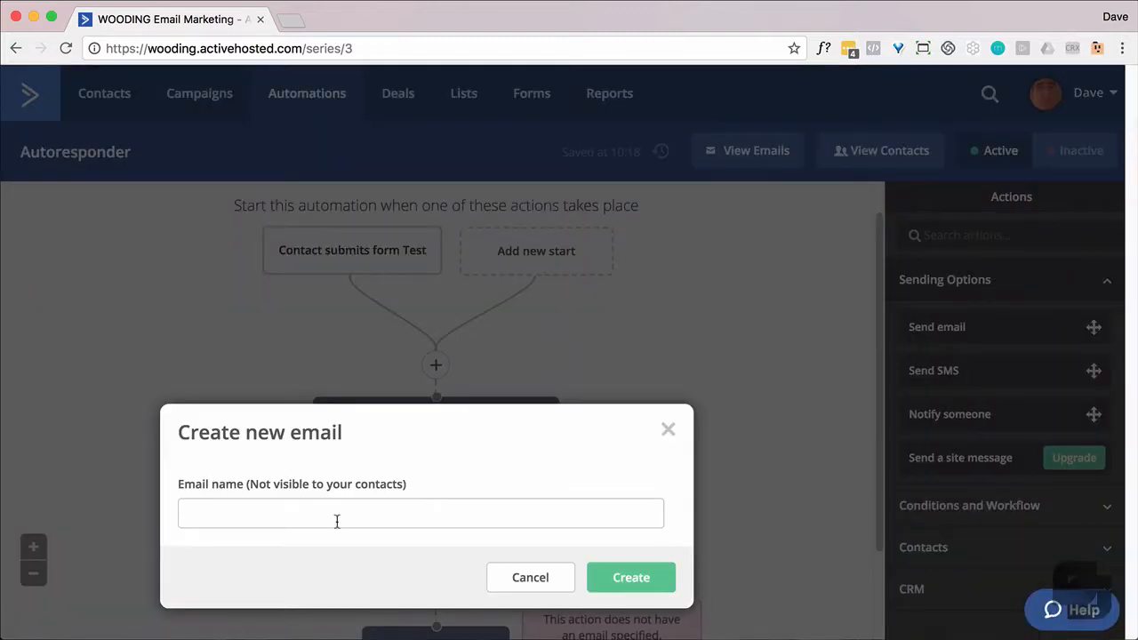
click(337, 522)
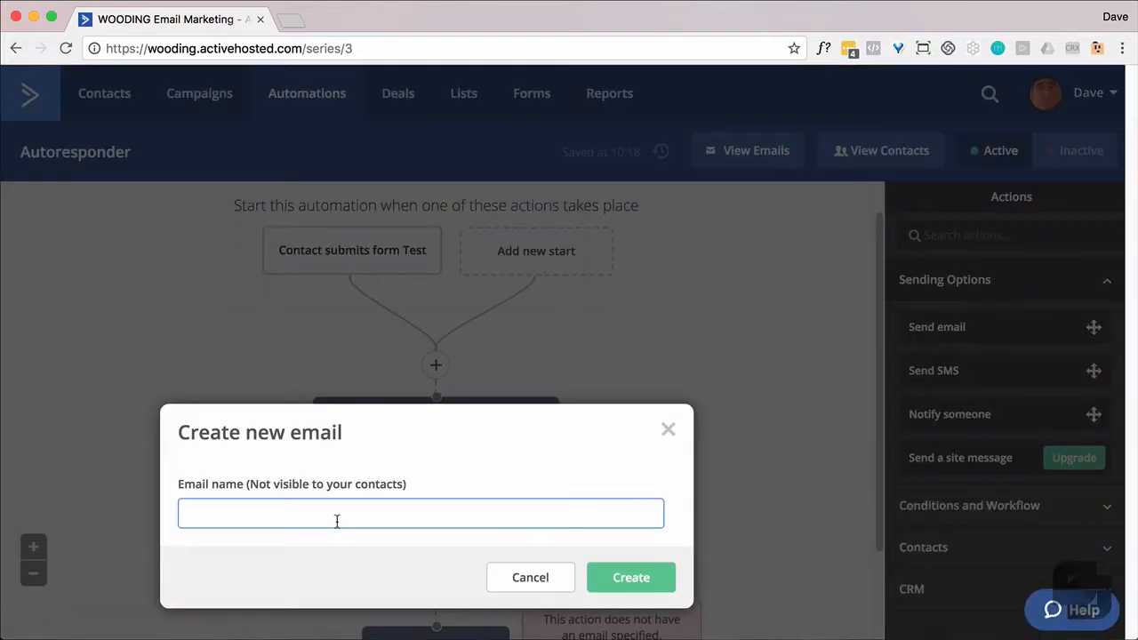
text(Email 2)
click(621, 573)
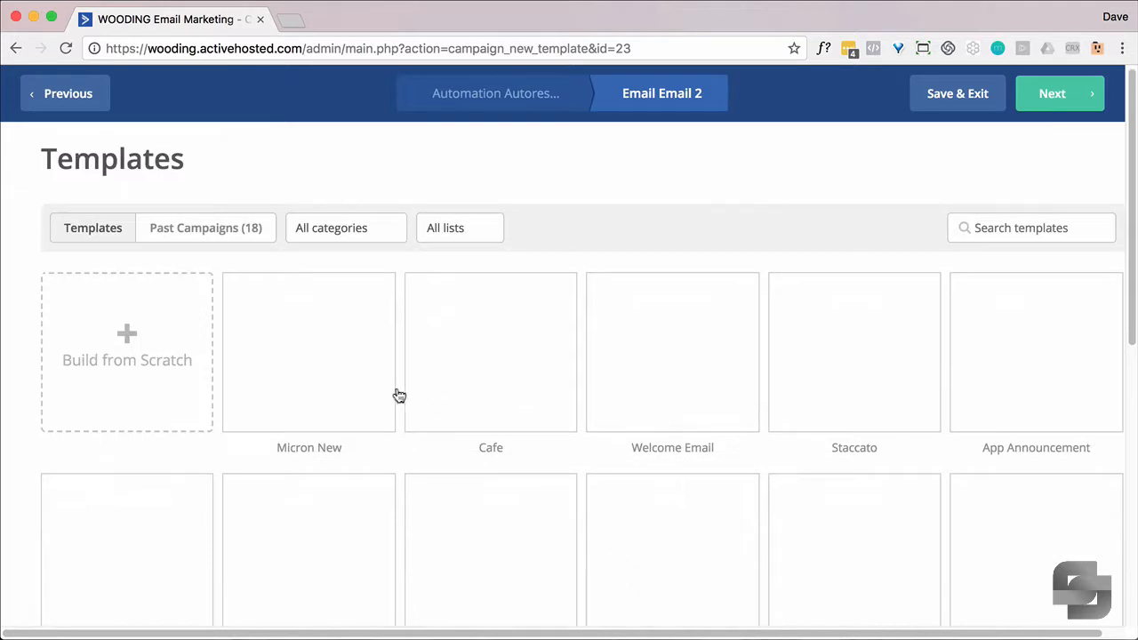
Start the email from the past campaign design "Email 1" and give it the subject "Hi there"
click(205, 229)
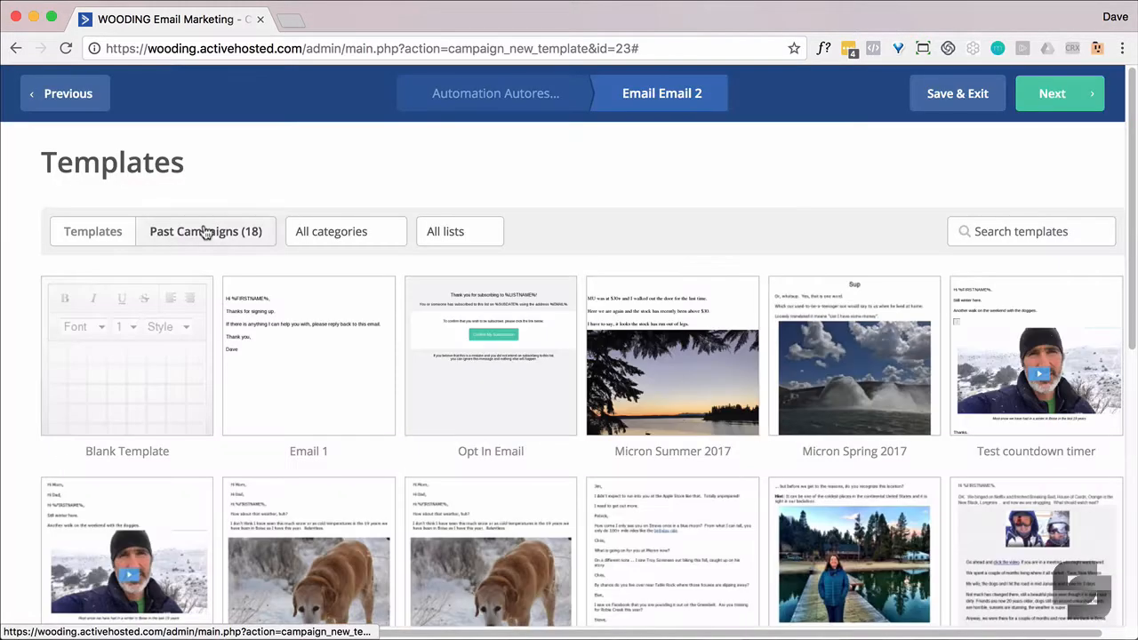
mouse_move(298, 461)
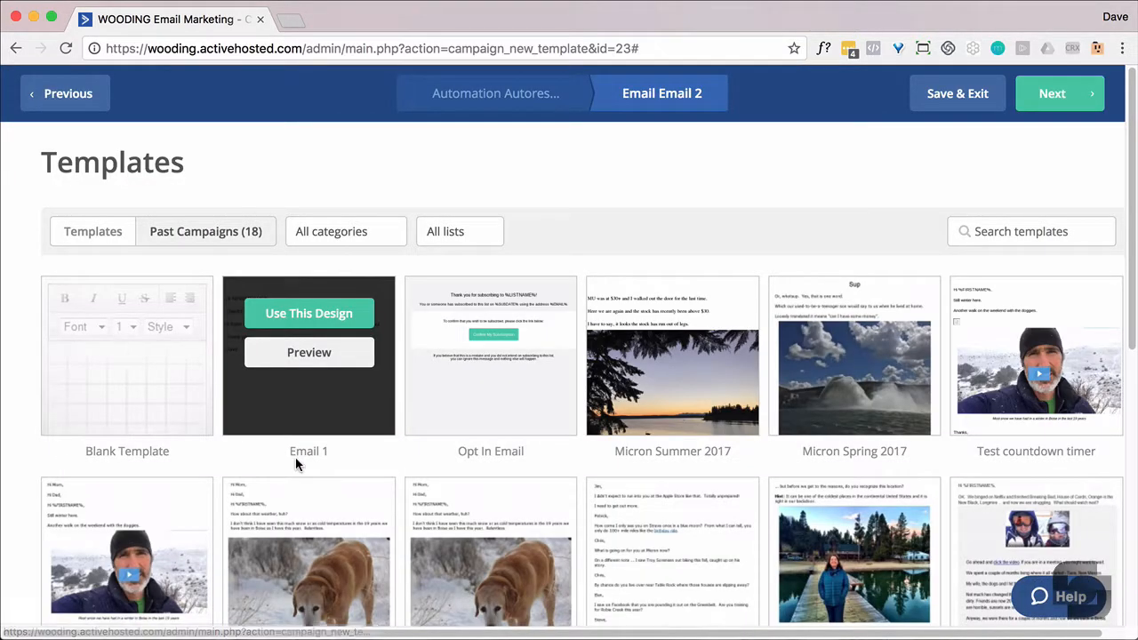
click(301, 315)
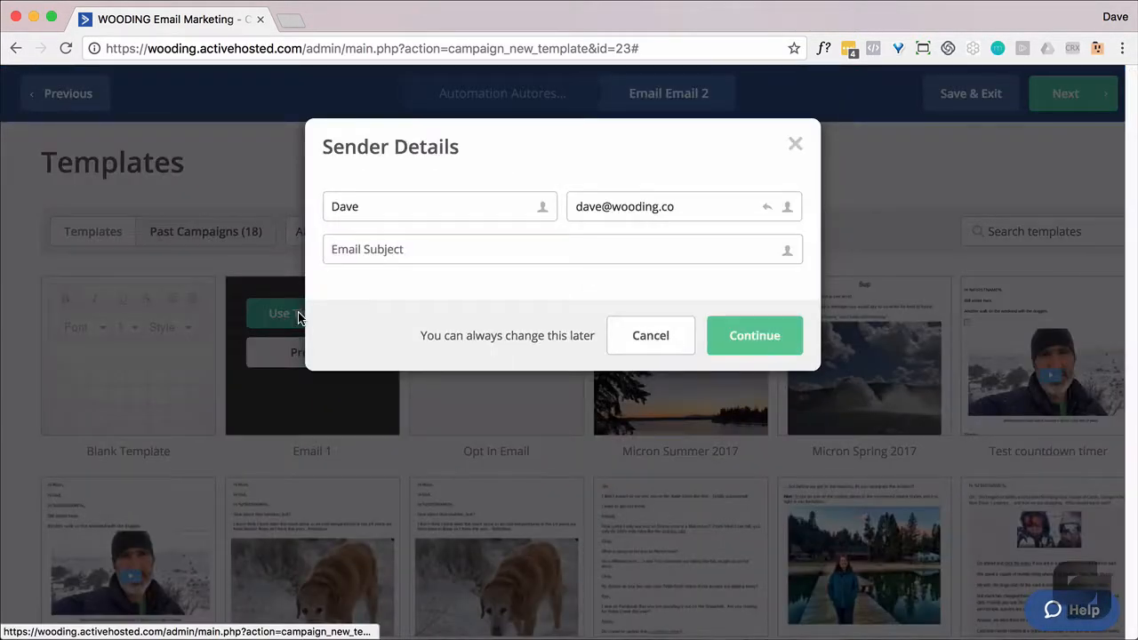
click(377, 252)
text(Hi there)
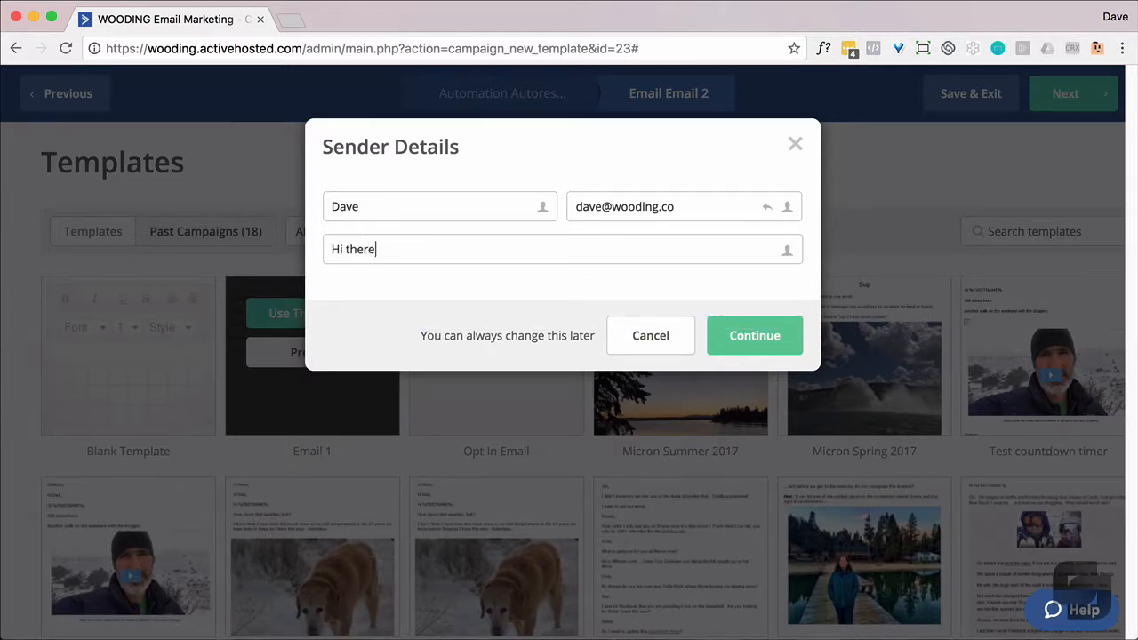
click(783, 335)
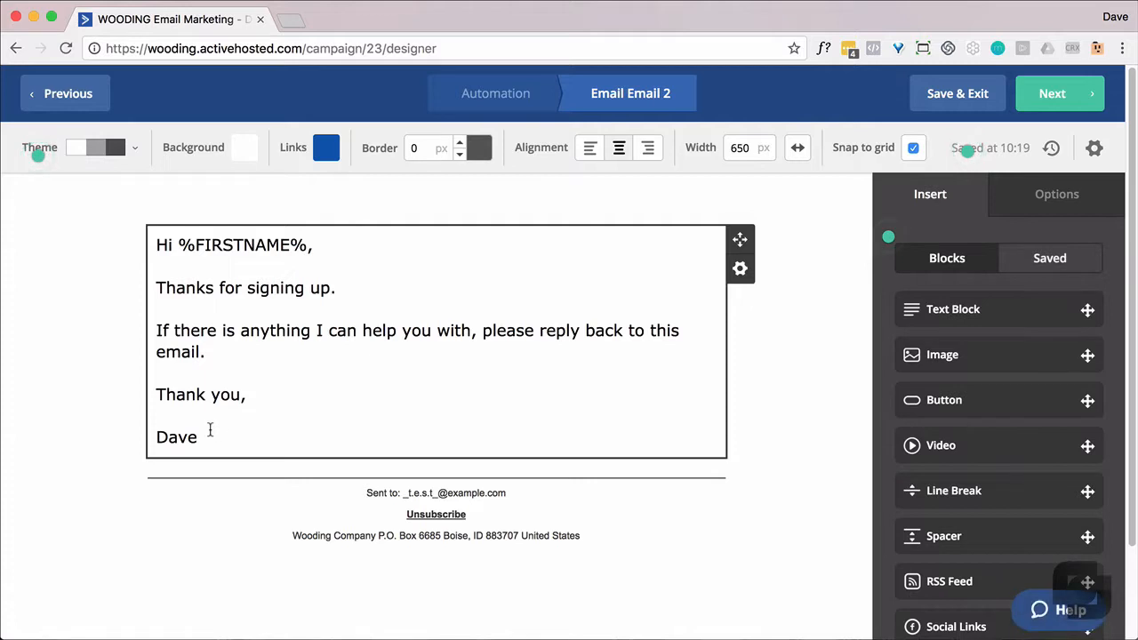
Replace all body text below the greeting line with "What do you think so far."
drag(210, 432, 158, 287)
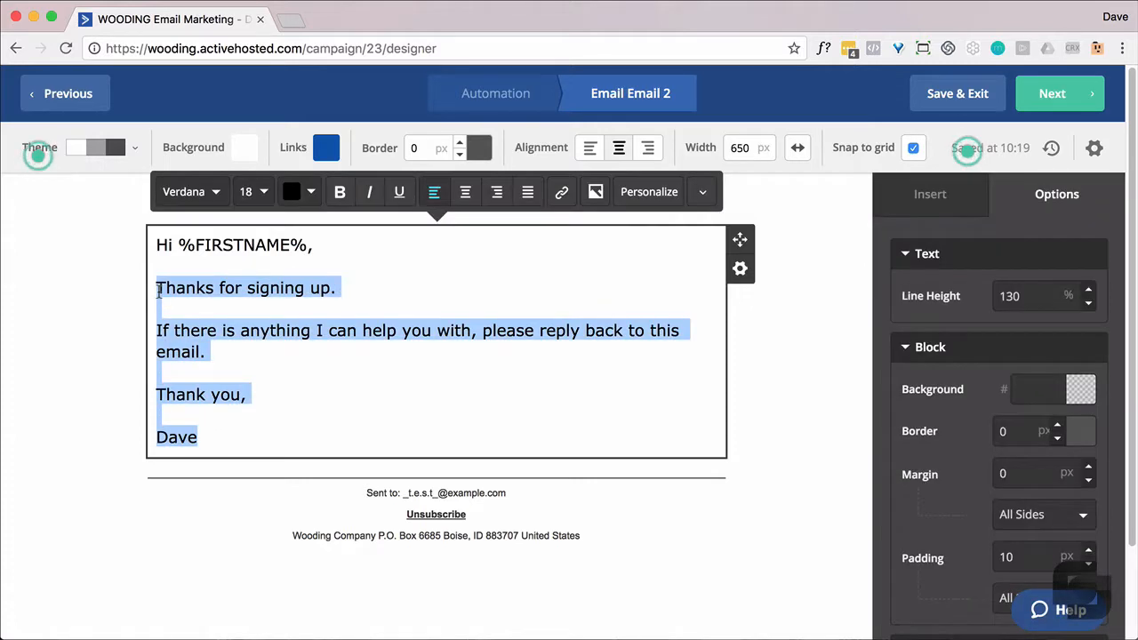
text(What do you thi)
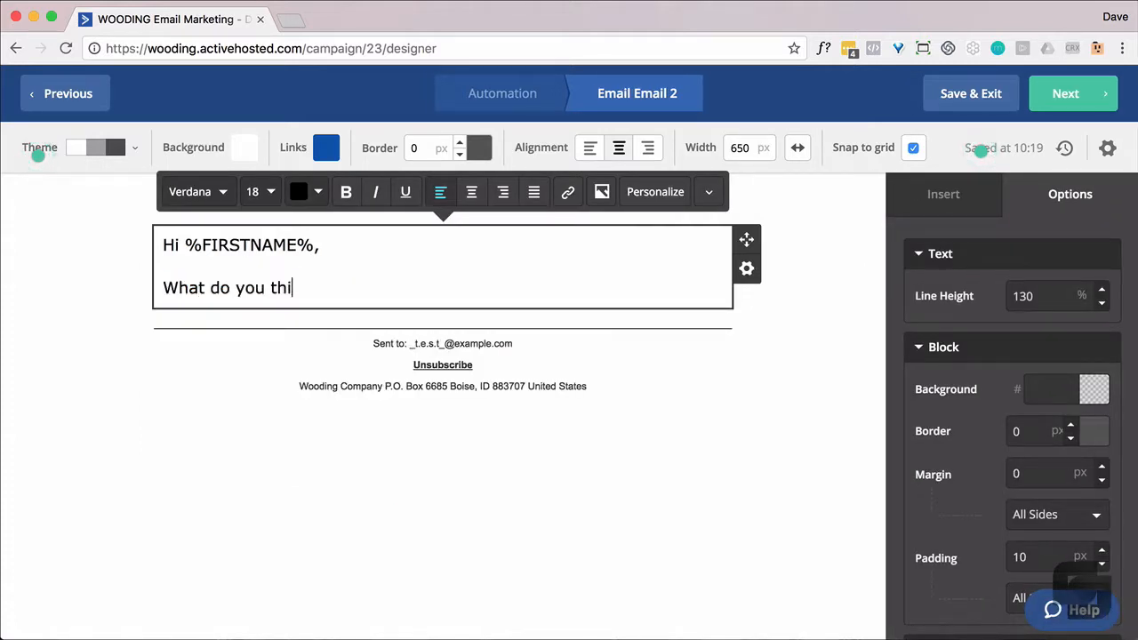
text(nk so far.)
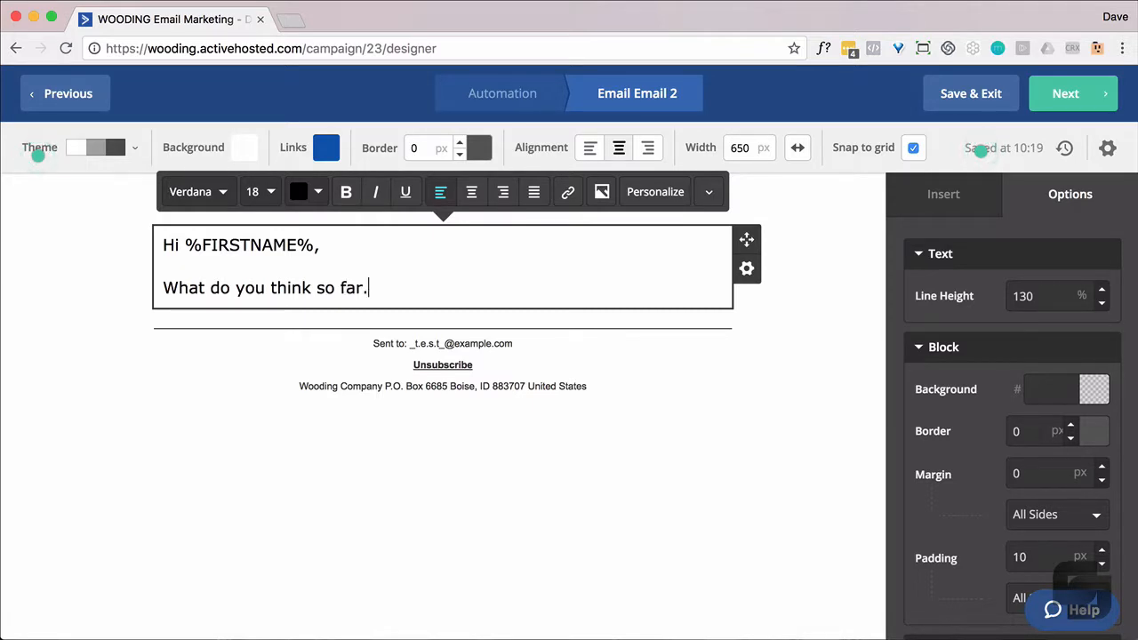
click(754, 449)
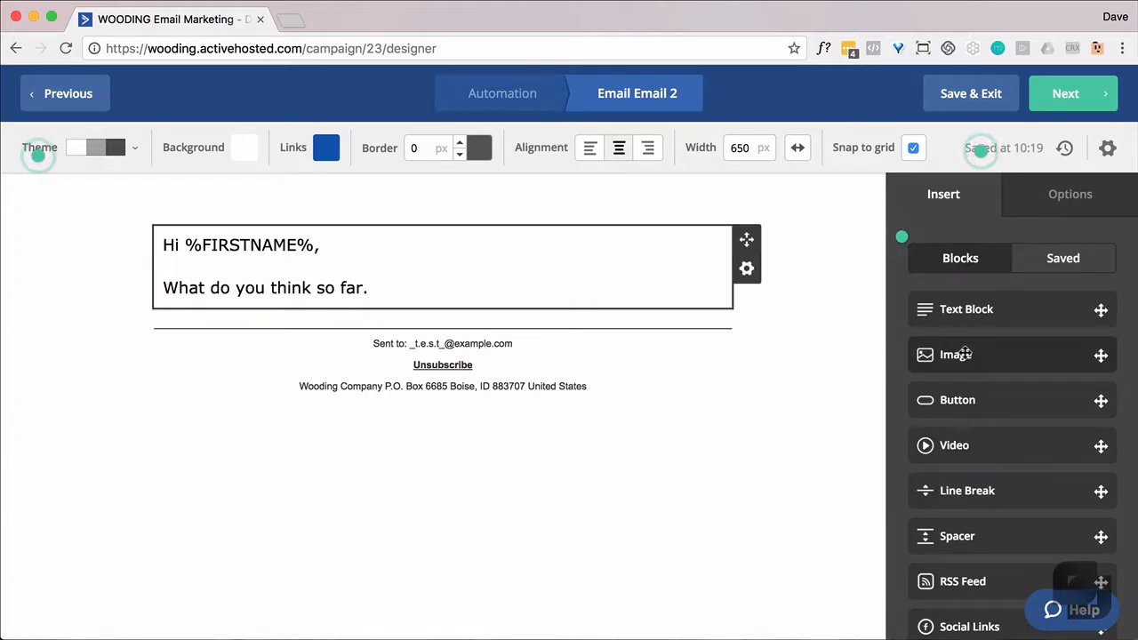
Add an image block directly below the text and fill it with the existing "luna" image
drag(965, 354, 371, 300)
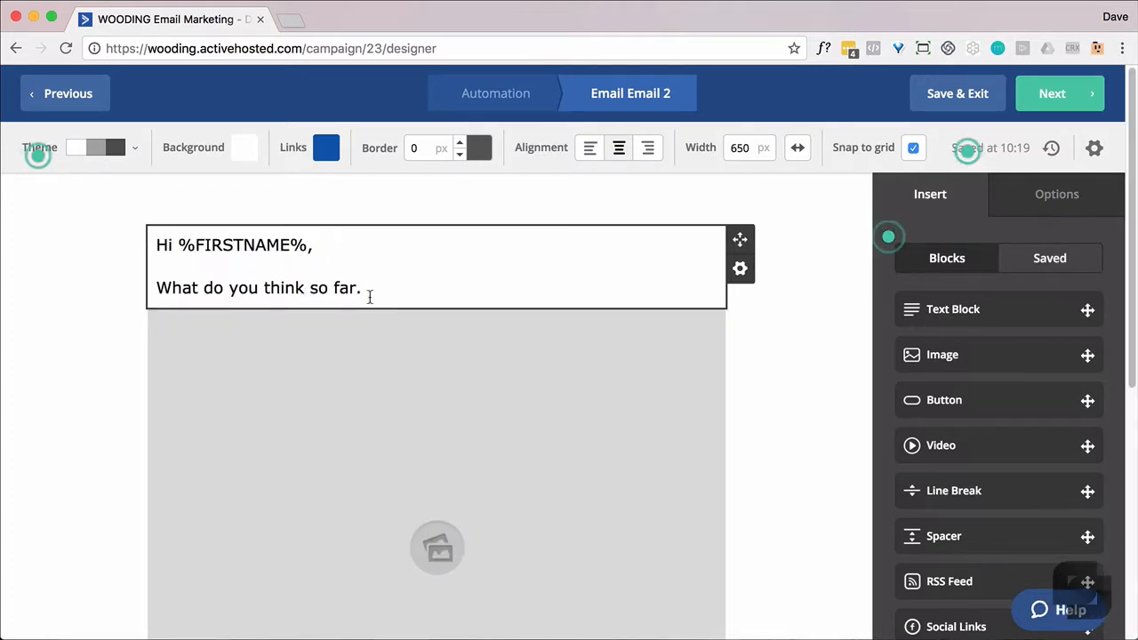
scroll(770, 427, down, 2)
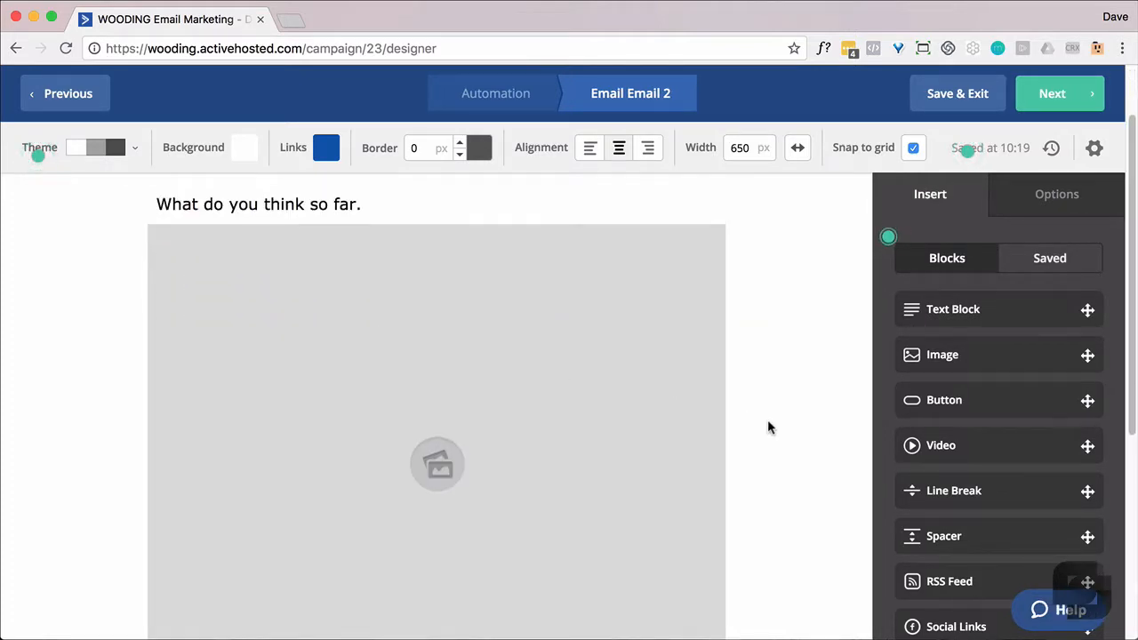
click(435, 472)
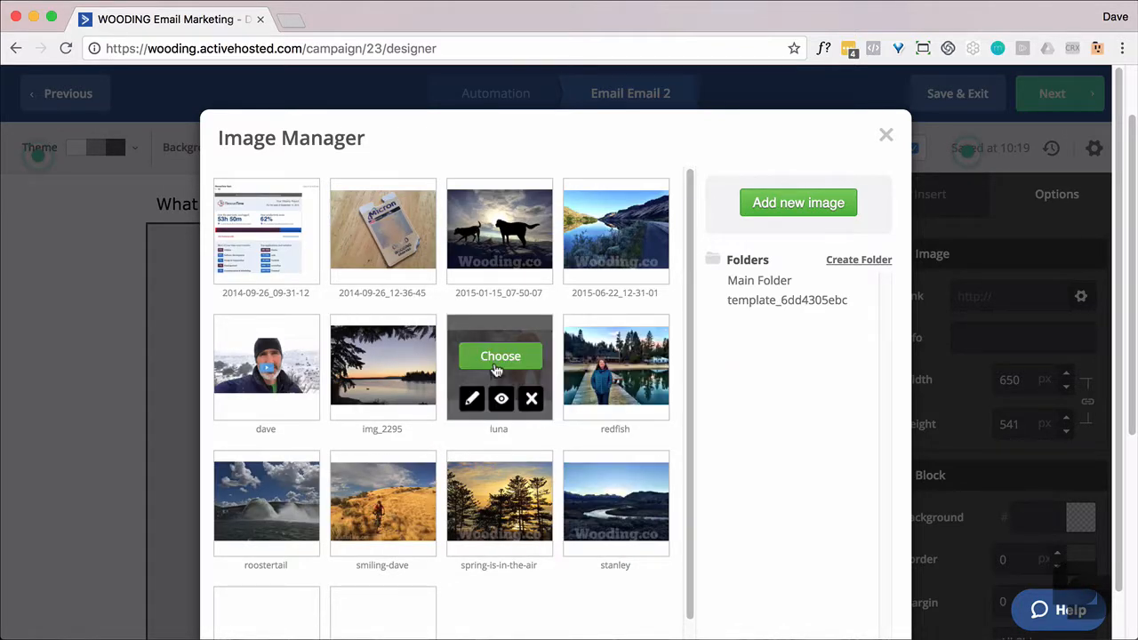
click(498, 357)
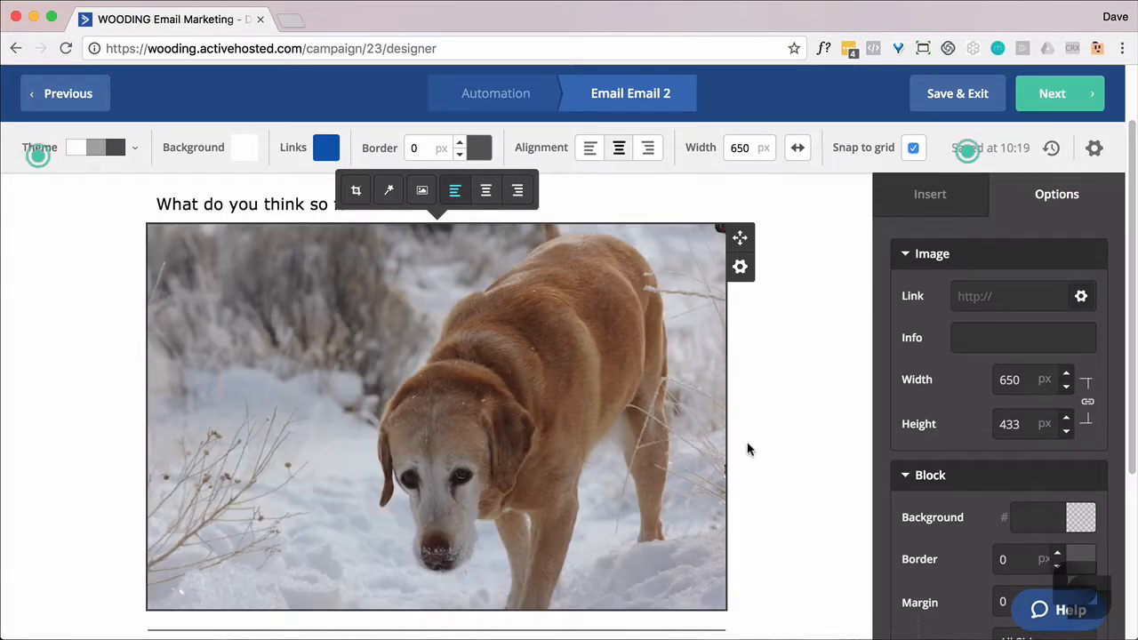
click(749, 448)
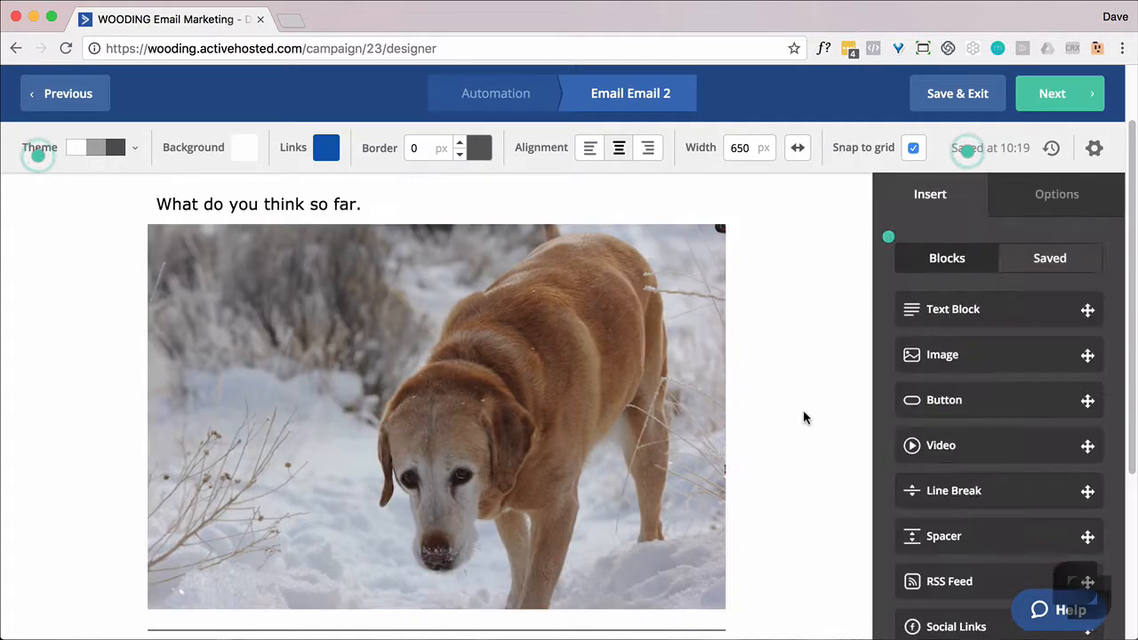
scroll(777, 435, up, 2)
mouse_move(461, 421)
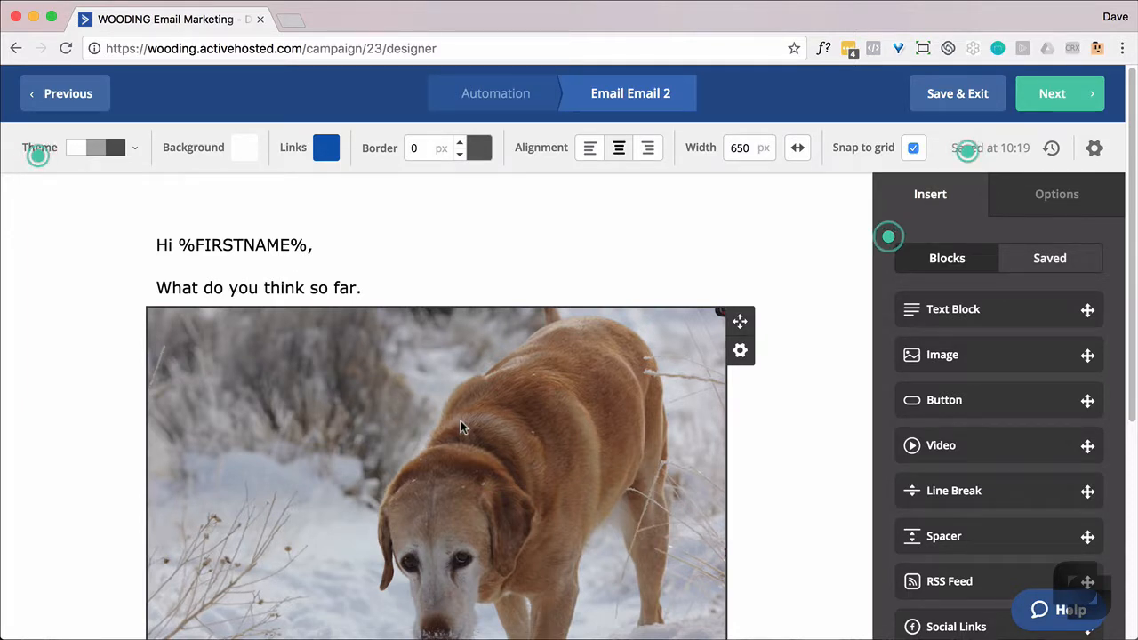
click(460, 424)
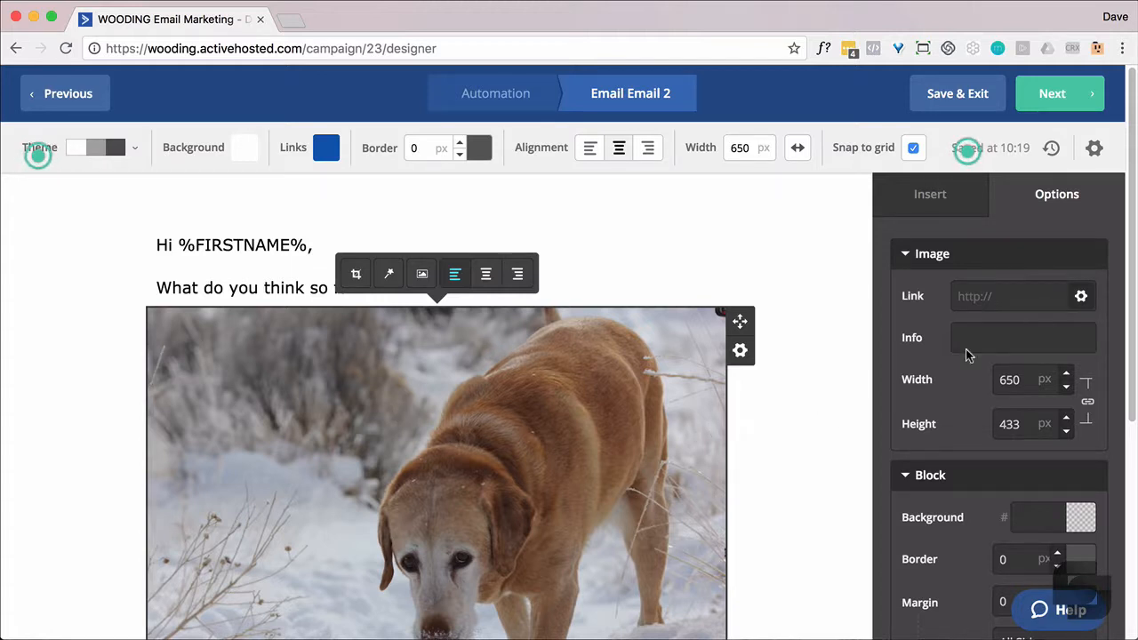
click(992, 303)
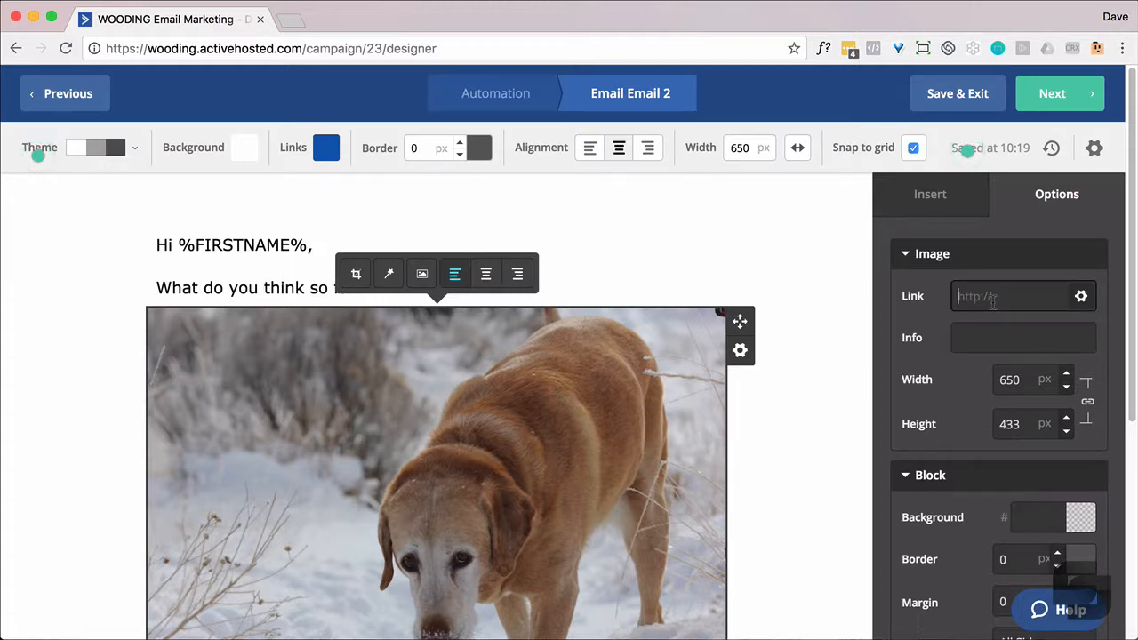
text(http://example.com)
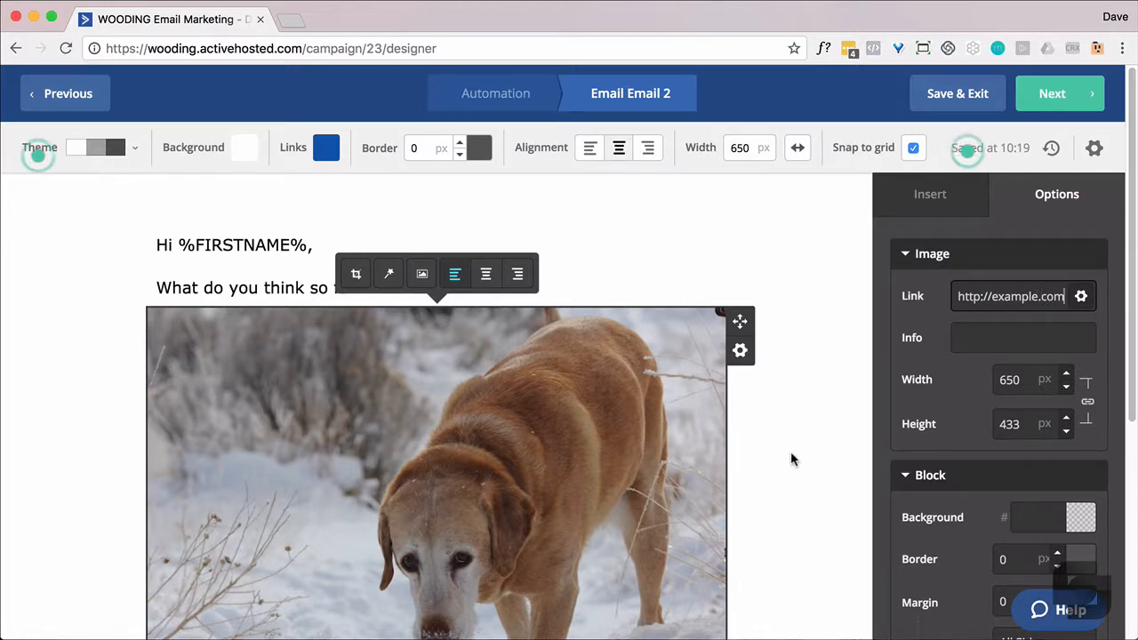
scroll(792, 459, down, 2)
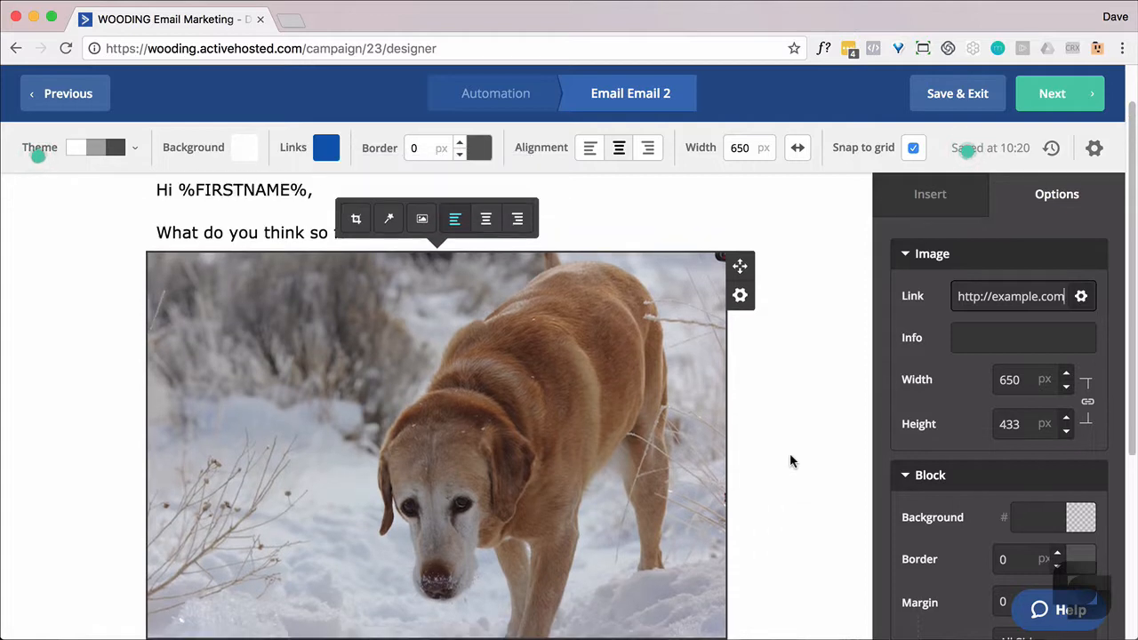
scroll(789, 452, up, 1)
click(788, 456)
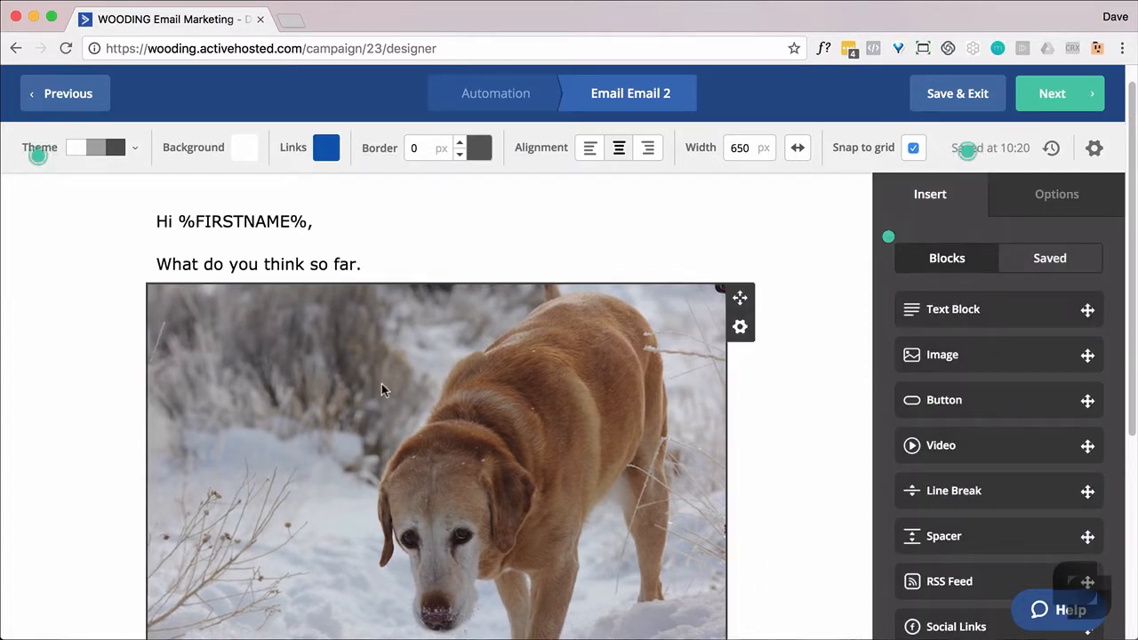
Add a text block between the dog image and the email footer and open it for editing
scroll(405, 409, down, 3)
scroll(404, 409, up, 2)
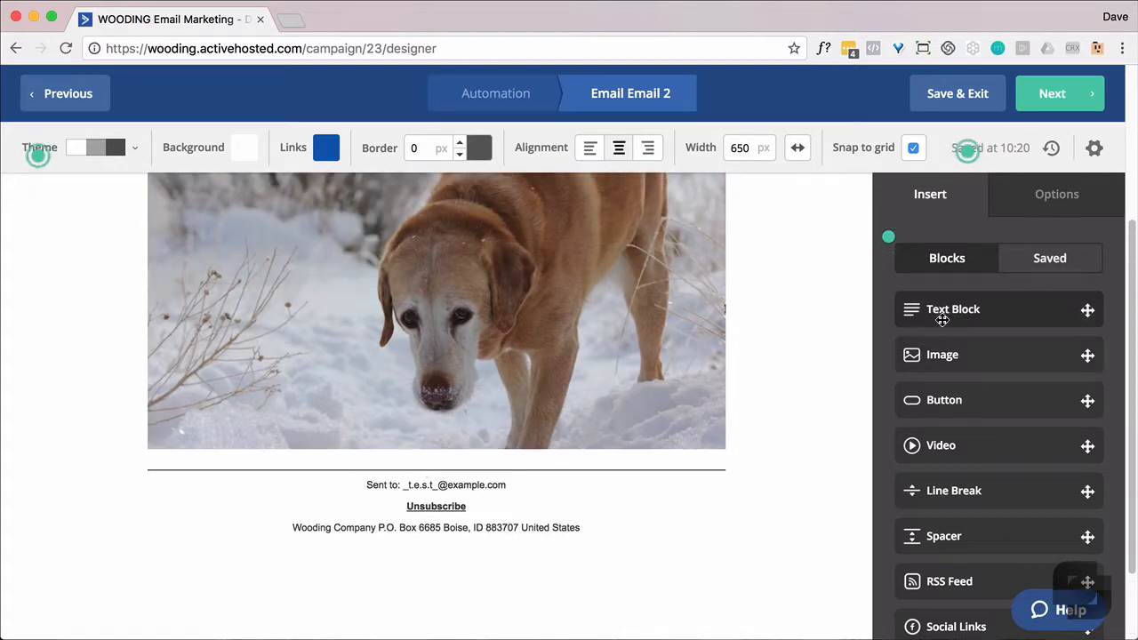
drag(961, 303, 433, 445)
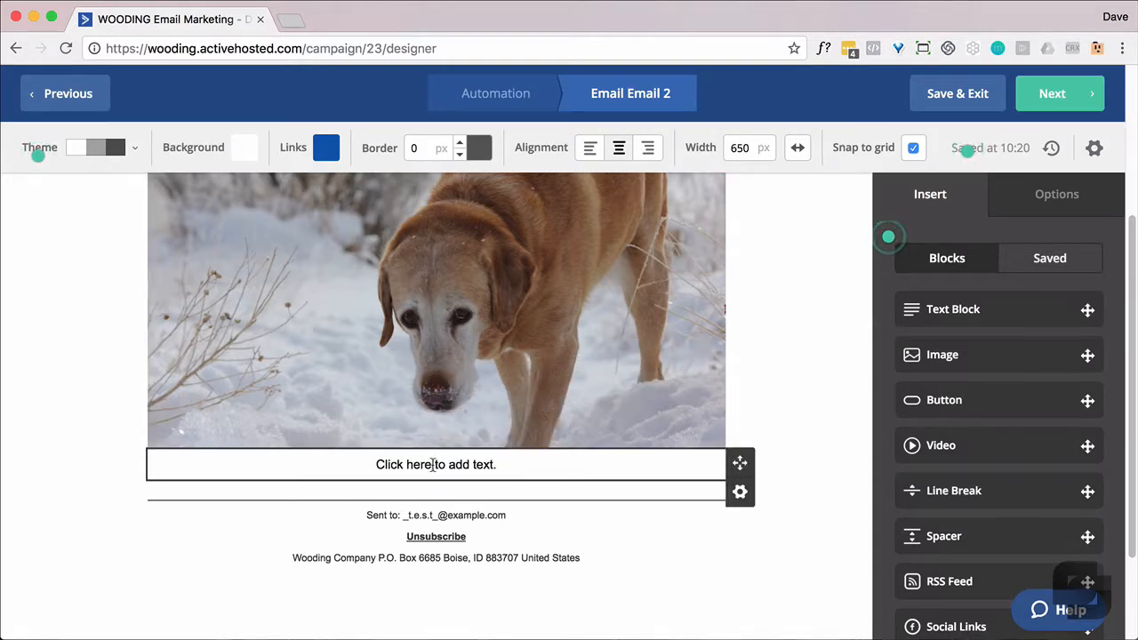
click(432, 463)
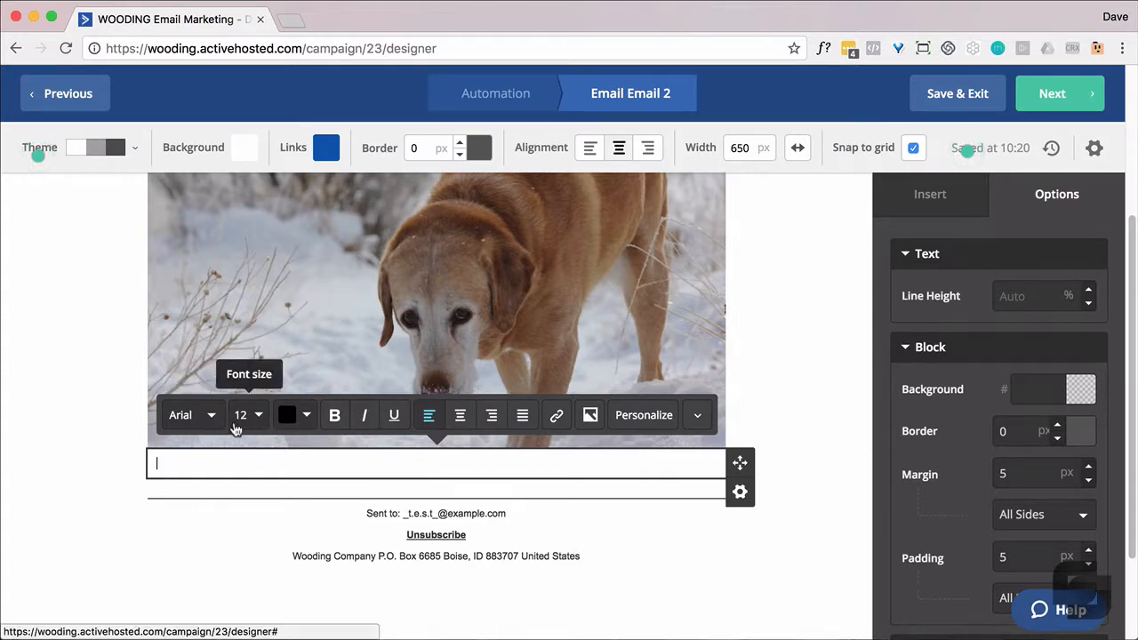
Copy the greeting and sentence from the text block above the image into the new text block below it
scroll(233, 432, up, 5)
click(267, 278)
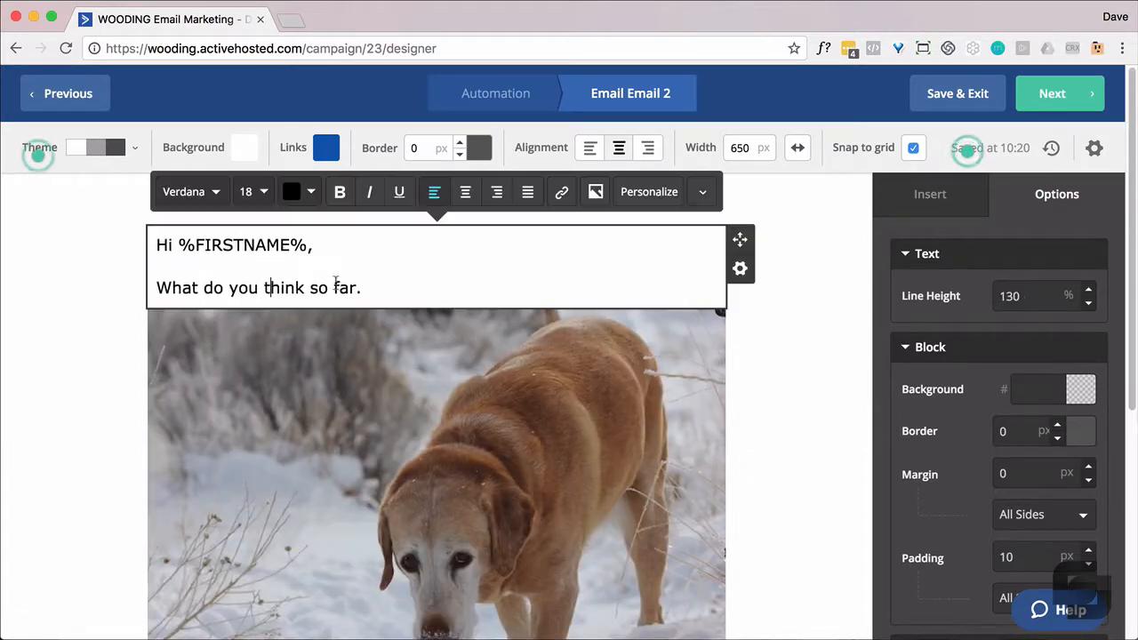
drag(379, 287, 125, 242)
key(super+c)
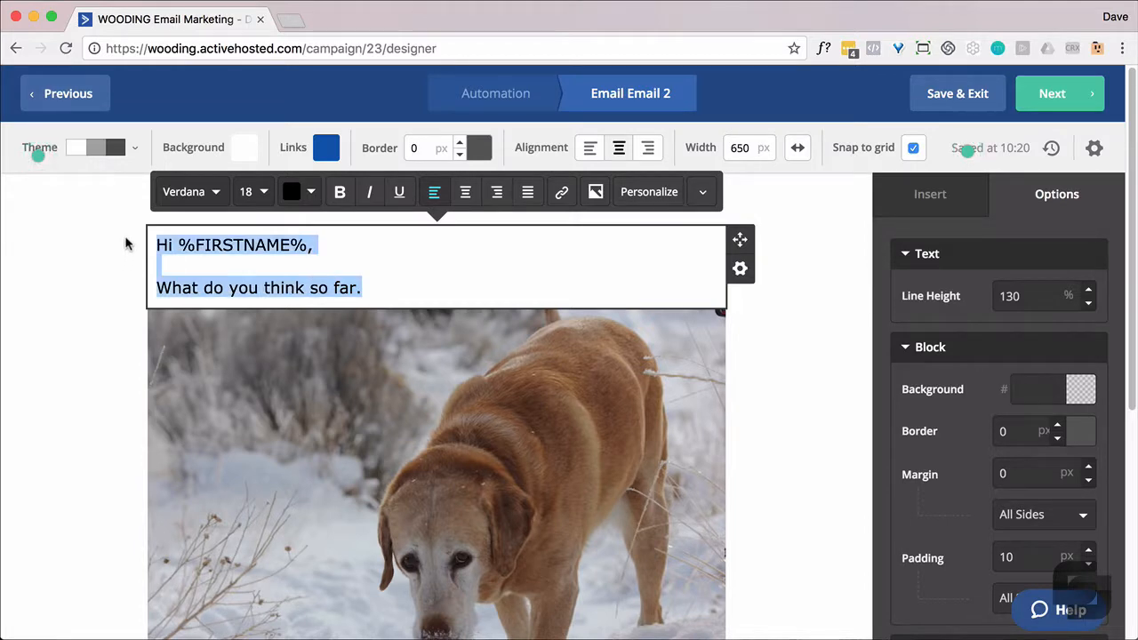
scroll(299, 319, down, 4)
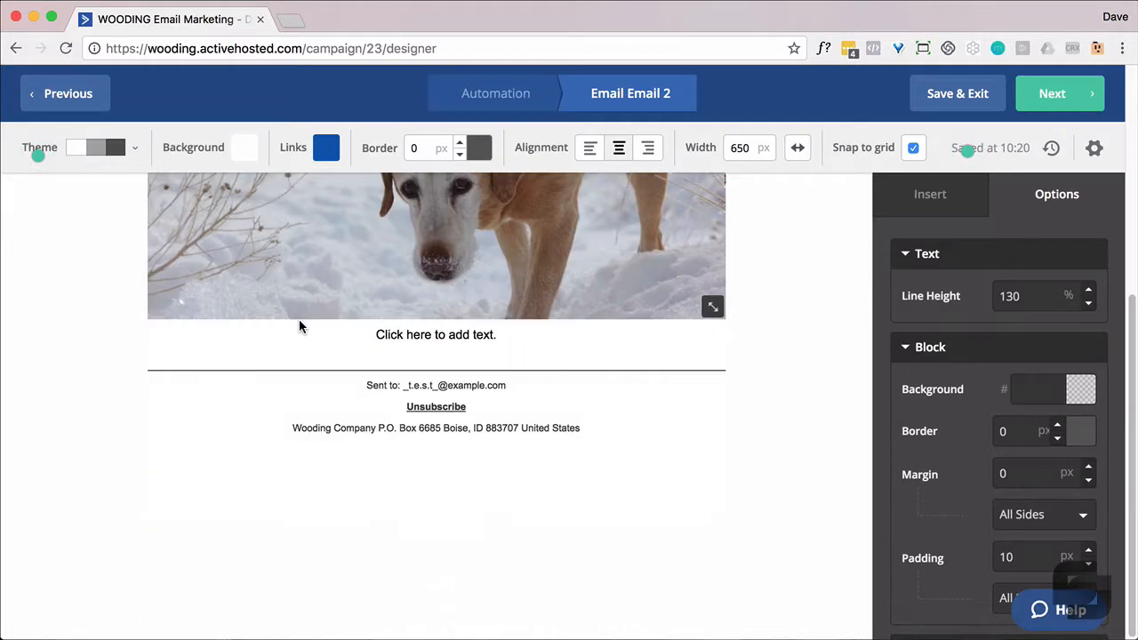
click(423, 334)
key(super+v)
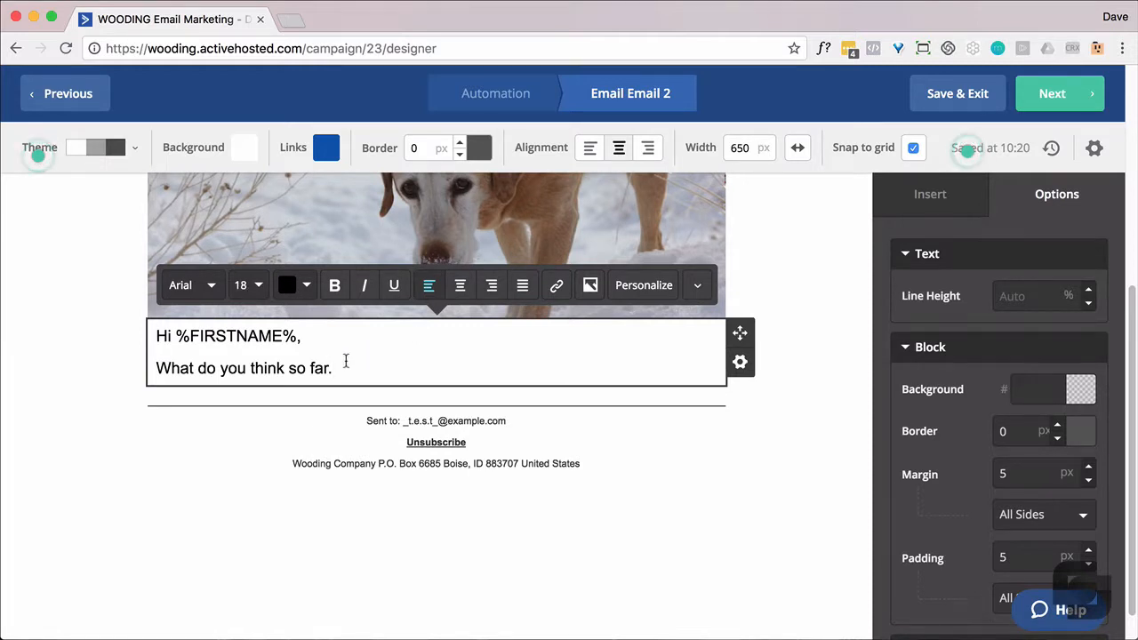
Format all the text in the block below the image as Verdana at 18 px
drag(345, 360, 109, 328)
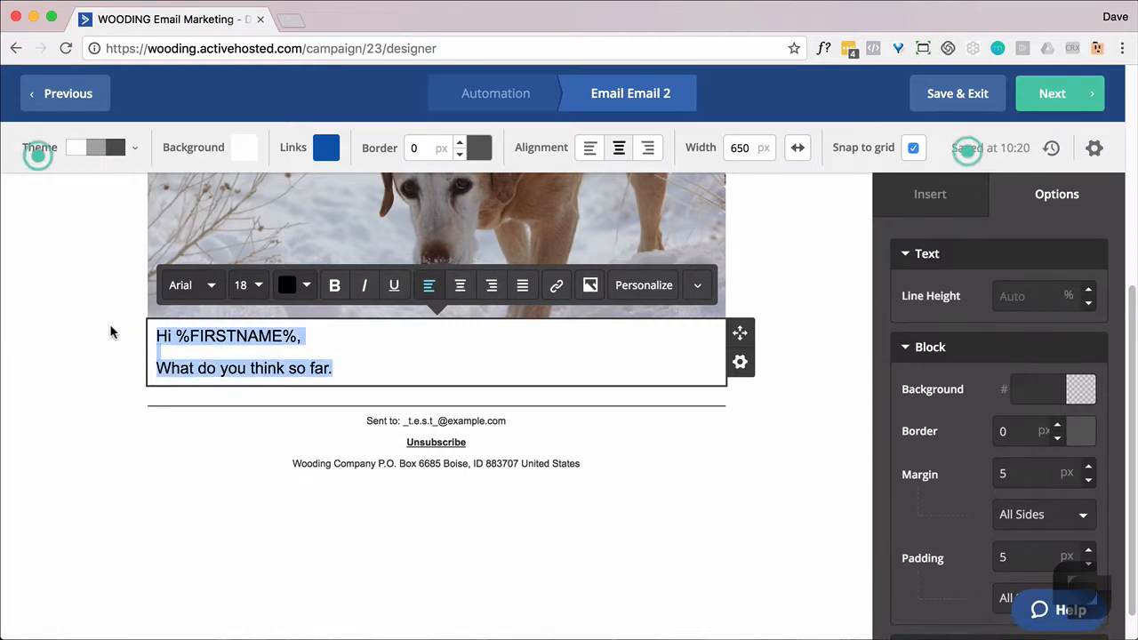
click(210, 291)
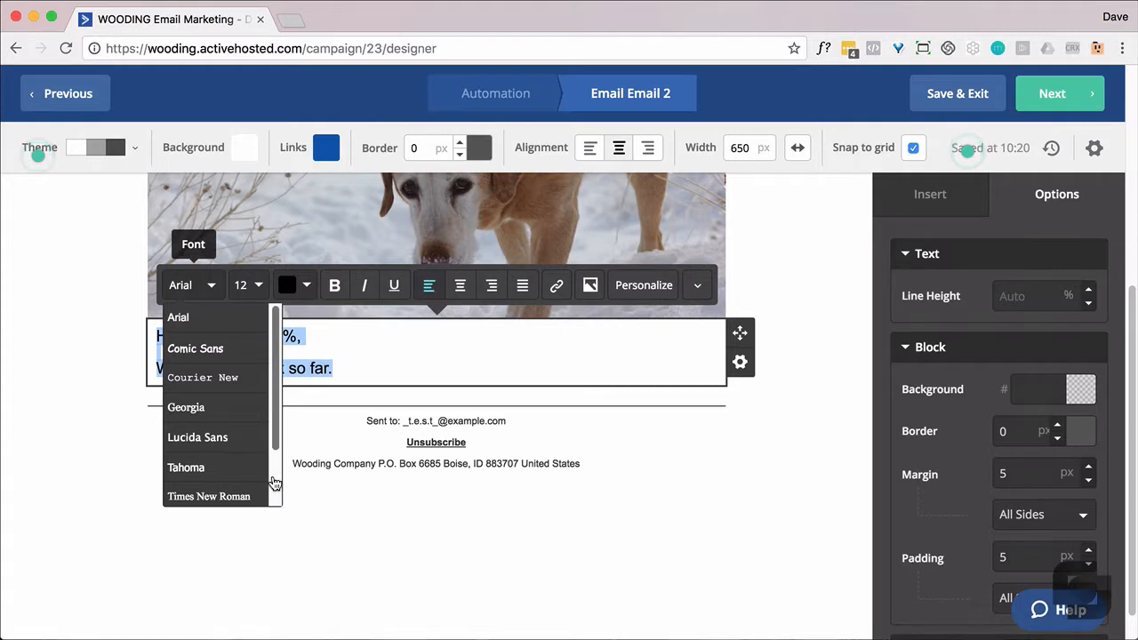
scroll(267, 485, down, 2)
click(240, 488)
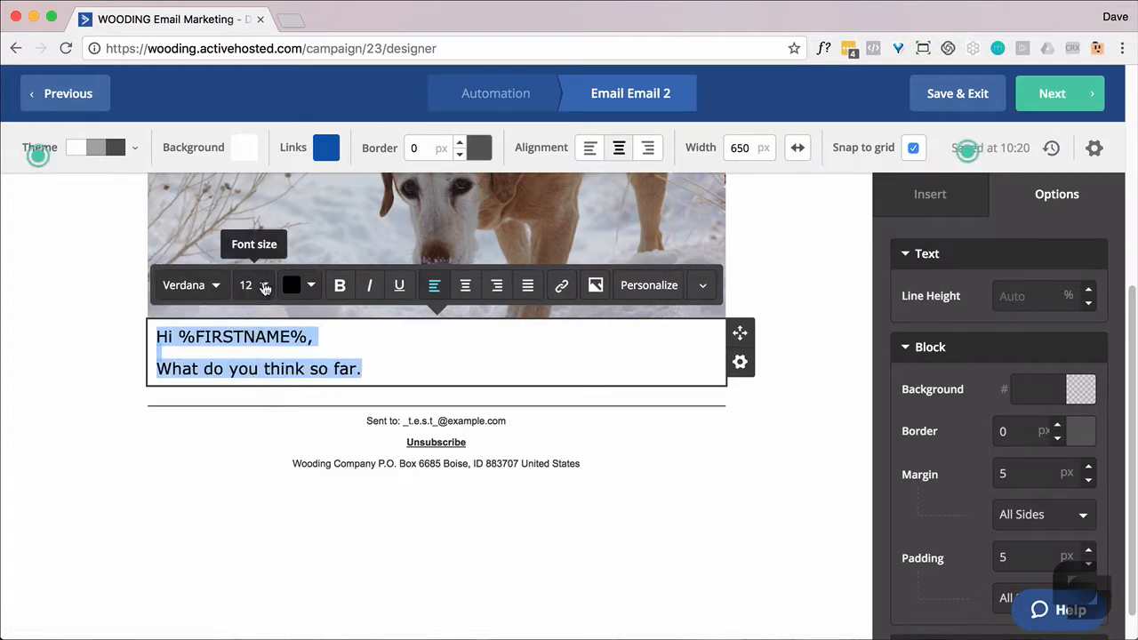
click(266, 294)
click(292, 314)
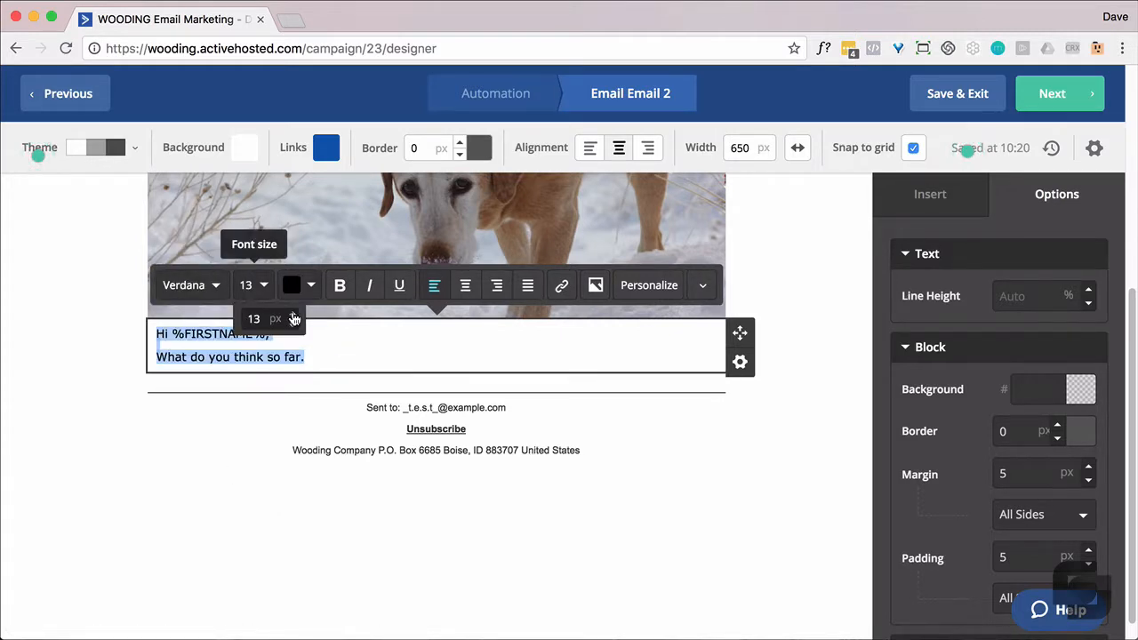
click(293, 314)
click(293, 315)
click(294, 315)
click(294, 315)
click(294, 315)
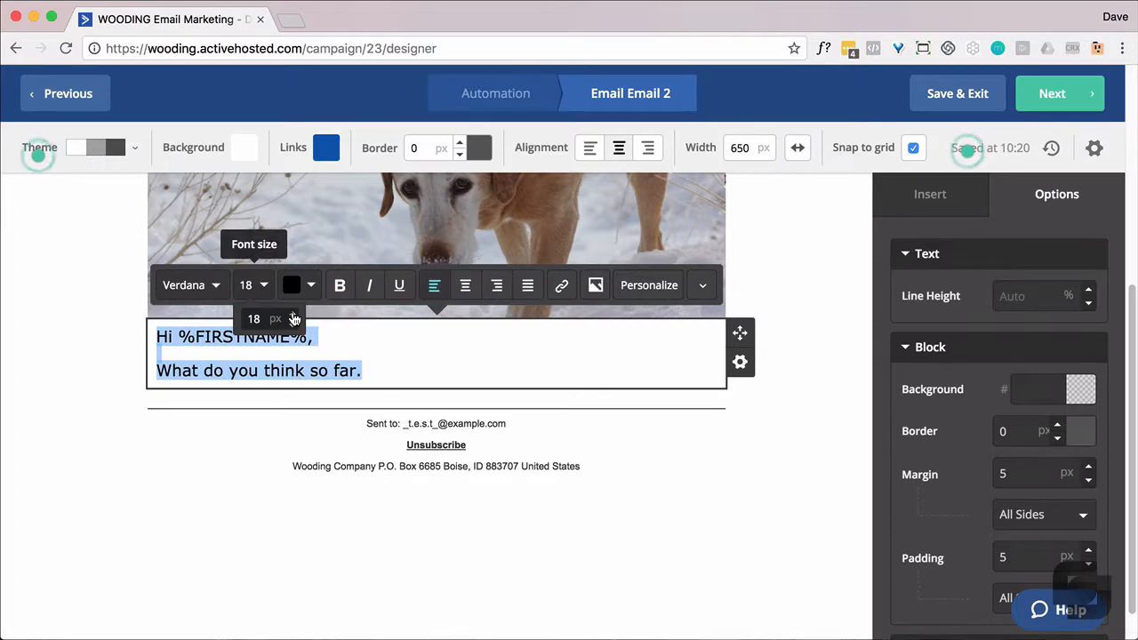
click(393, 364)
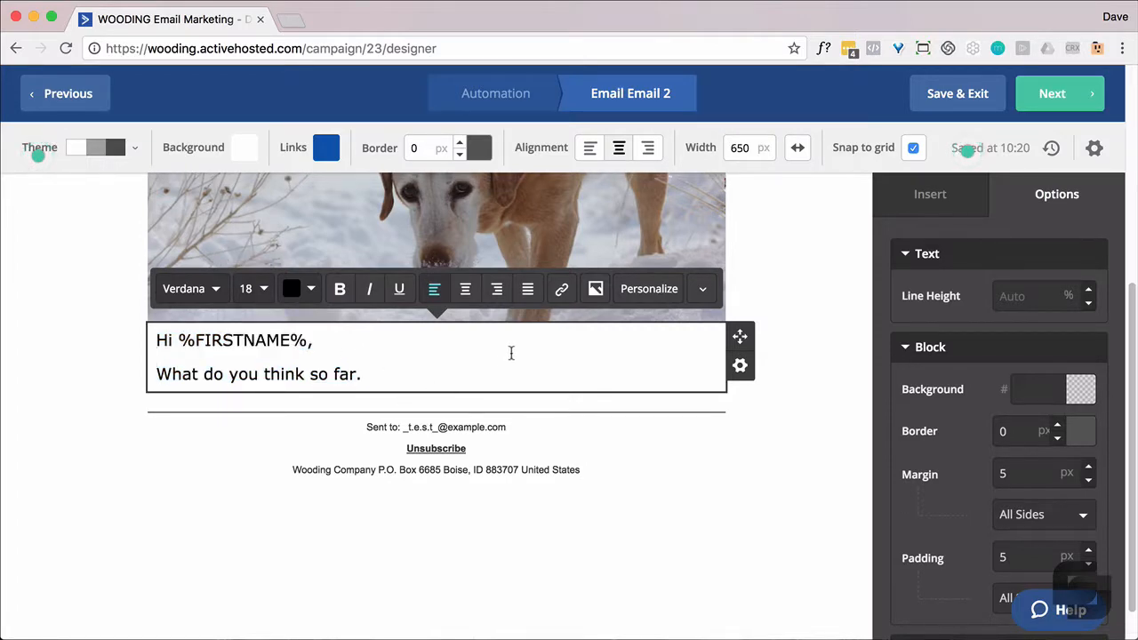
Set the line height of the text block below the dog image to 130%, matching the block above the image
scroll(833, 374, up, 4)
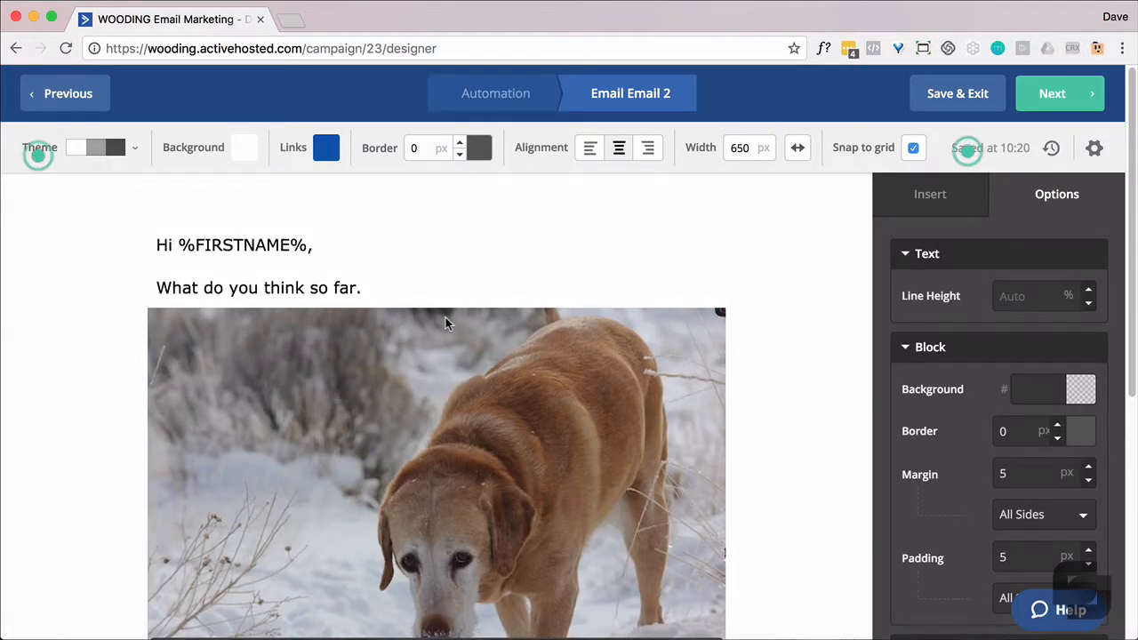
click(395, 289)
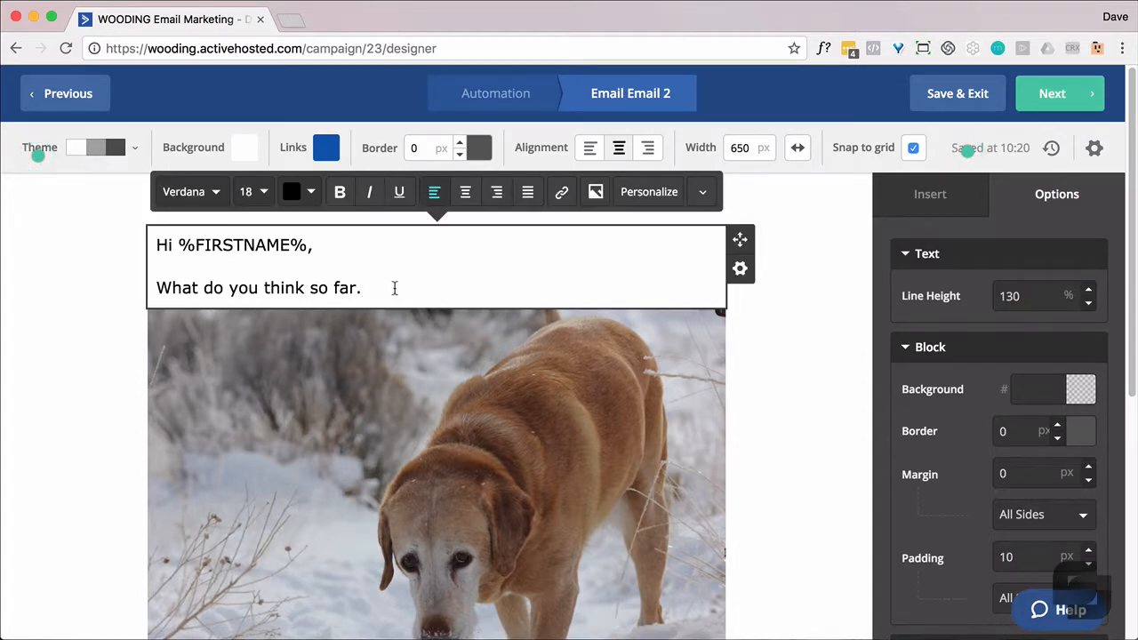
drag(394, 289, 104, 246)
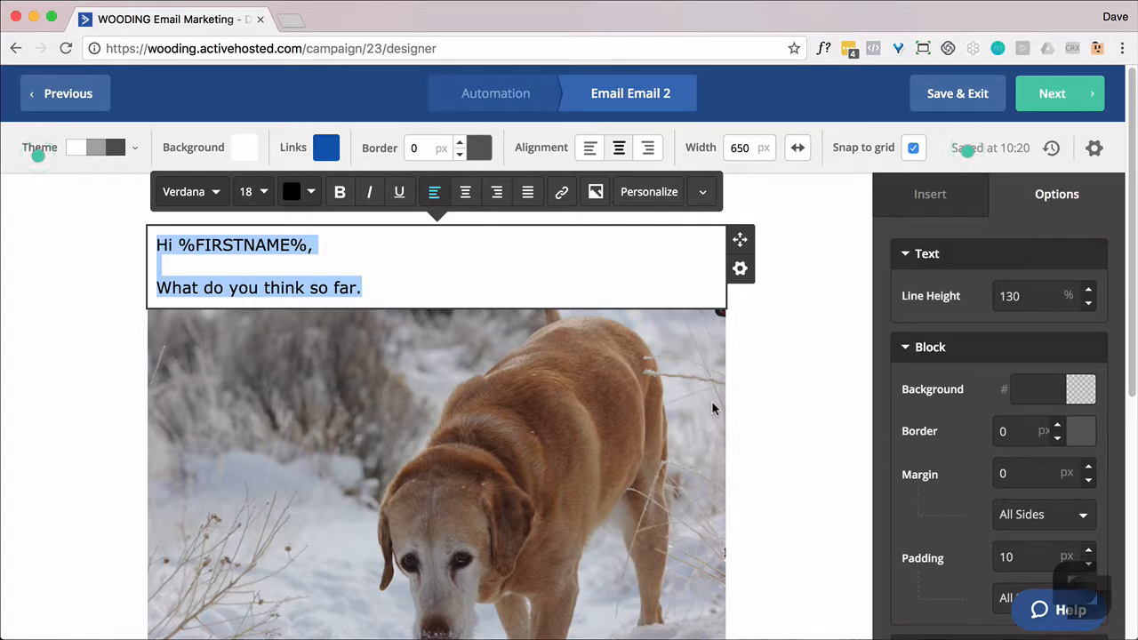
scroll(725, 438, down, 5)
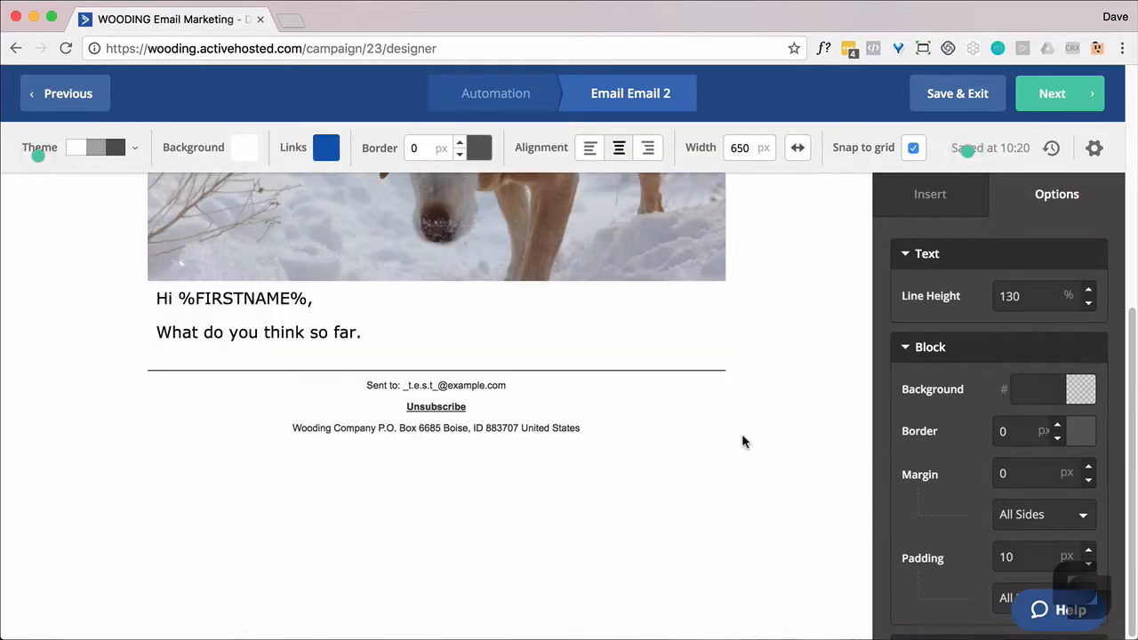
click(398, 330)
drag(398, 330, 156, 303)
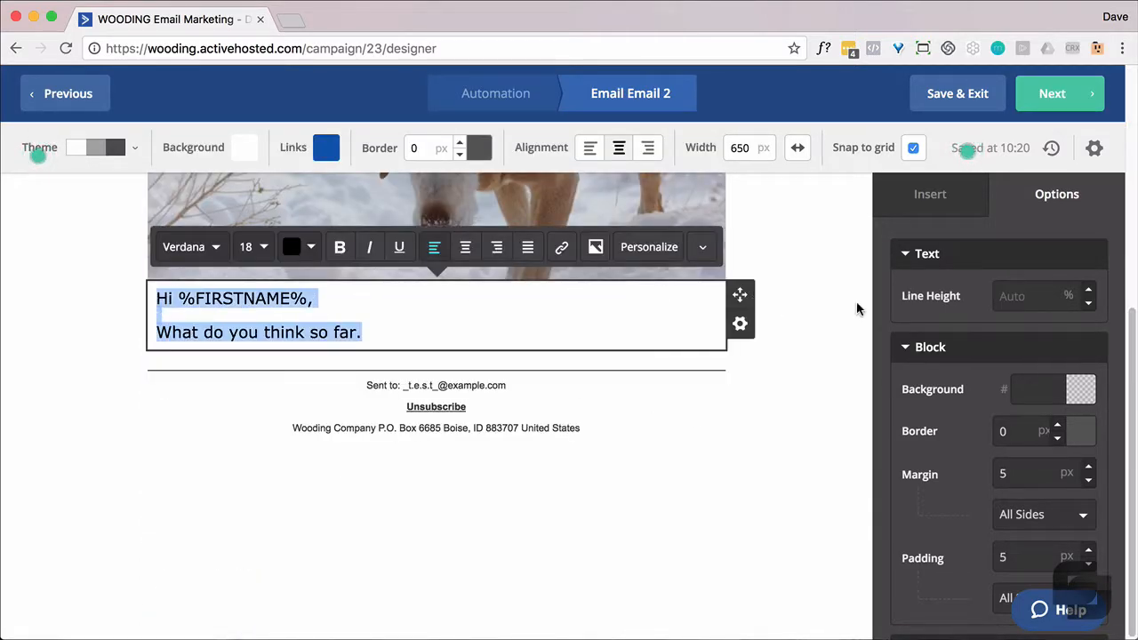
click(1088, 306)
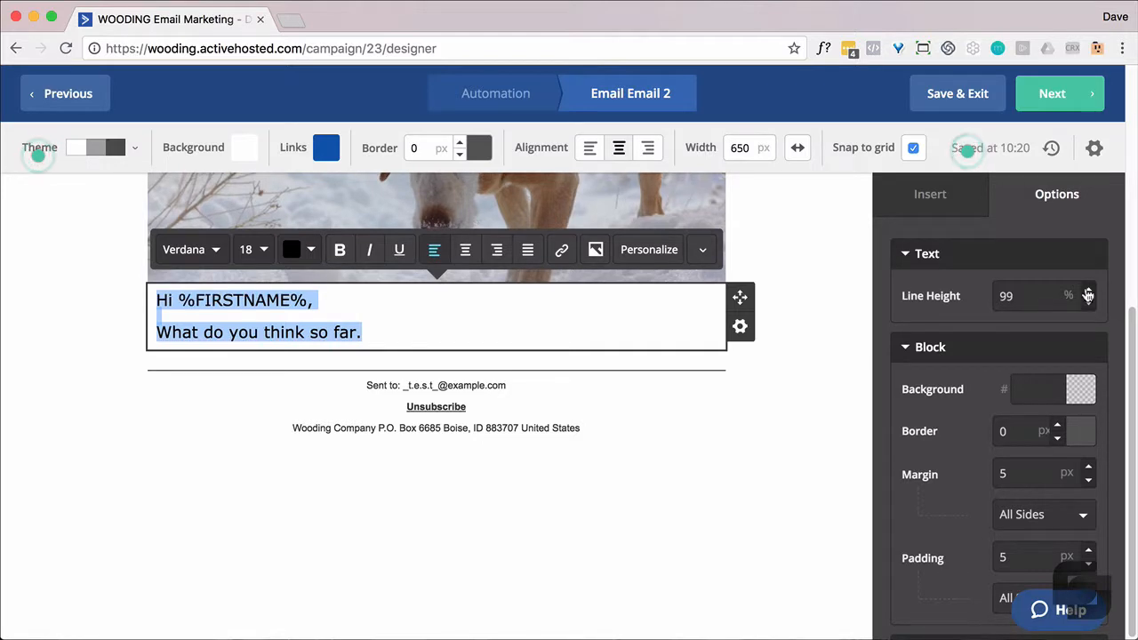
click(1089, 295)
click(1089, 295)
triple_click(1088, 294)
triple_click(1088, 293)
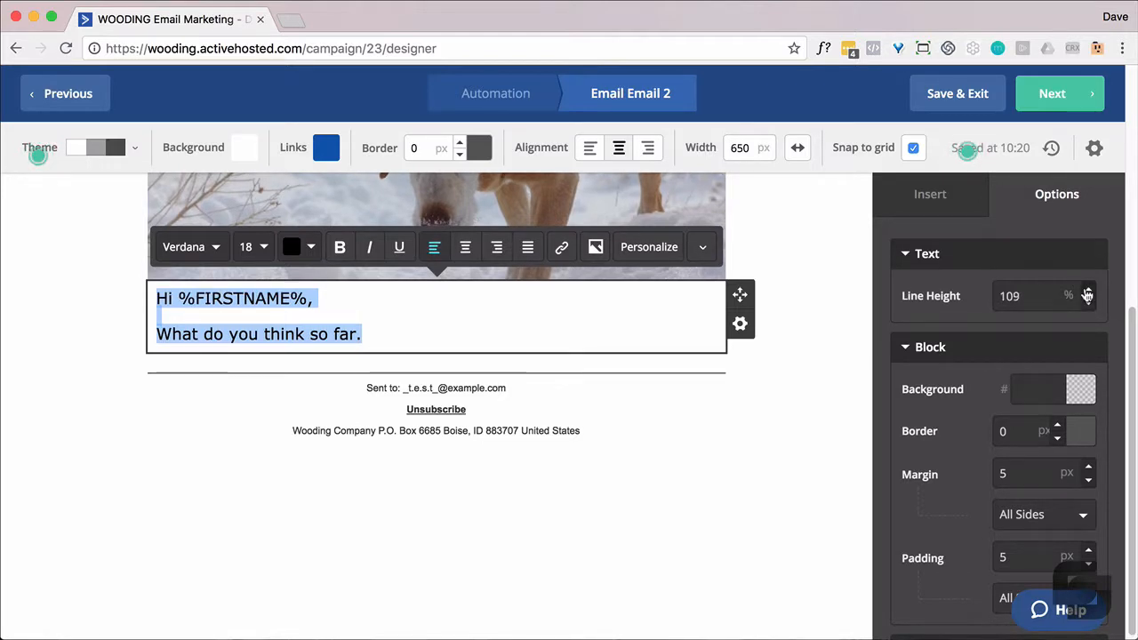
triple_click(1087, 294)
double_click(1046, 295)
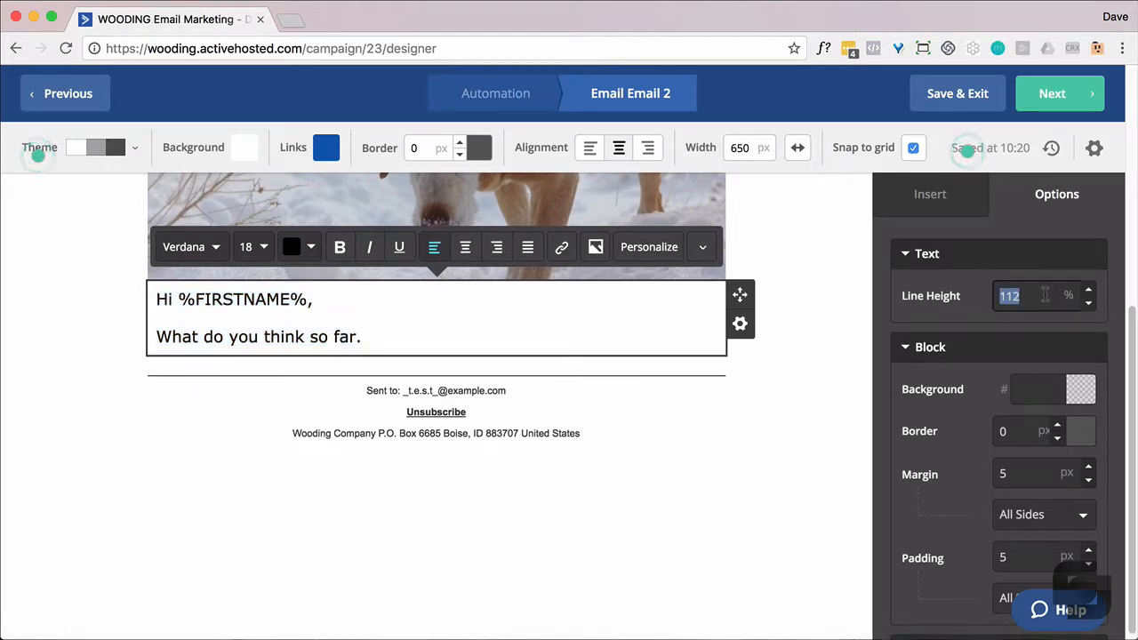
text(130)
key(Return)
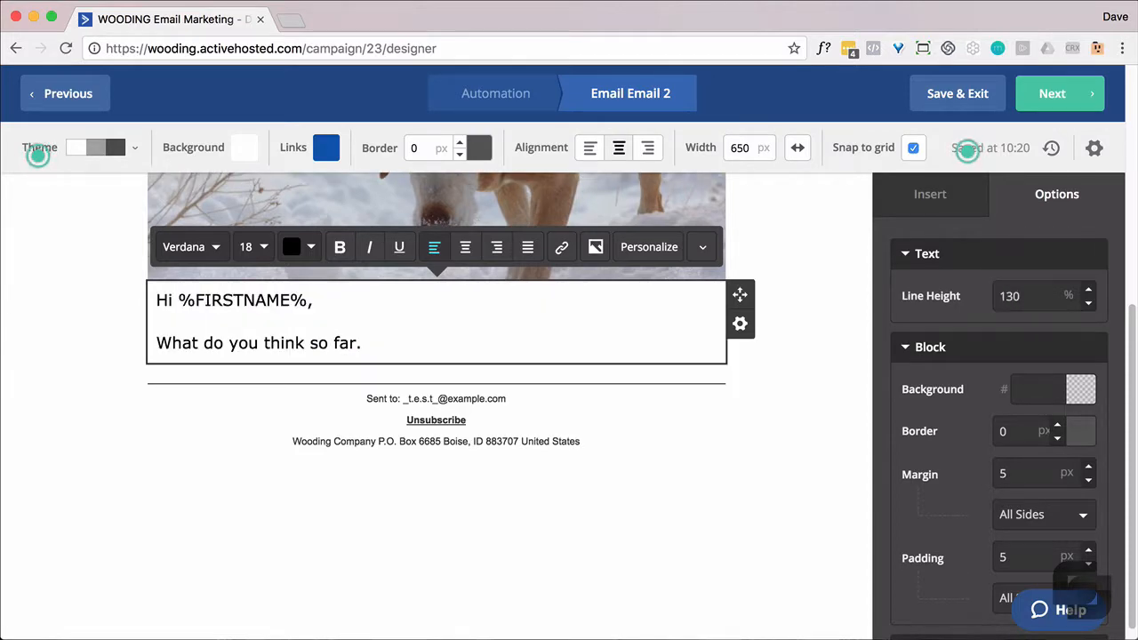
click(787, 437)
Replace all the text in the block below the dog image with "Here's my dog."
scroll(787, 437, up, 3)
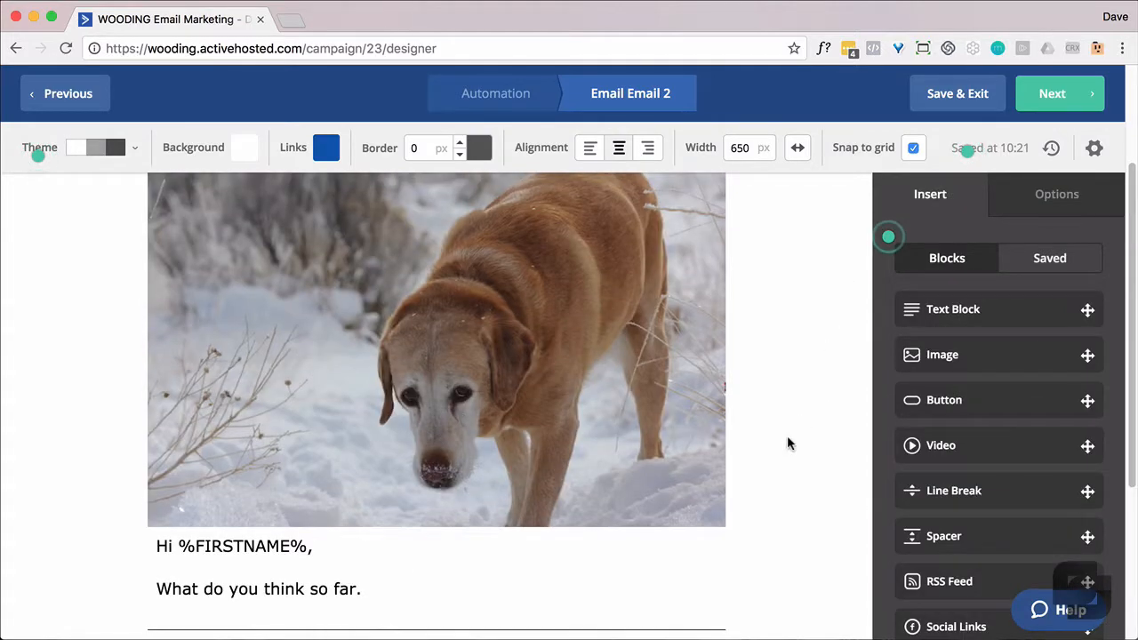
click(352, 470)
drag(363, 469, 140, 436)
text(Here's)
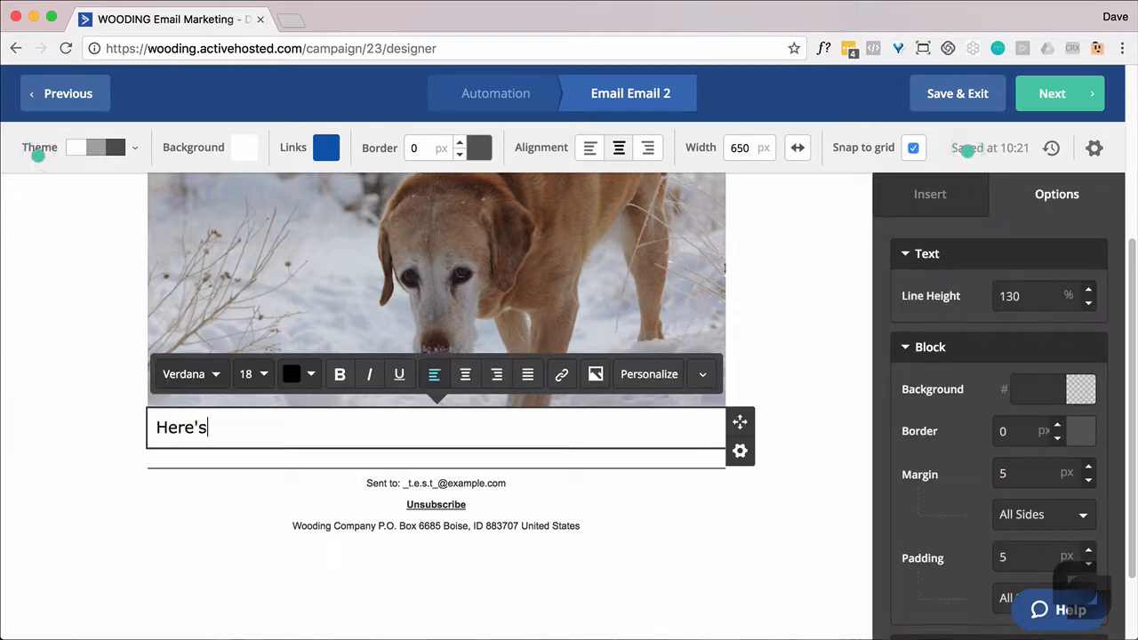
text( my dog.)
Insert a button block between the "Here's my dog." text and the footer, labelled "Click This Button To See The Dog"
click(921, 212)
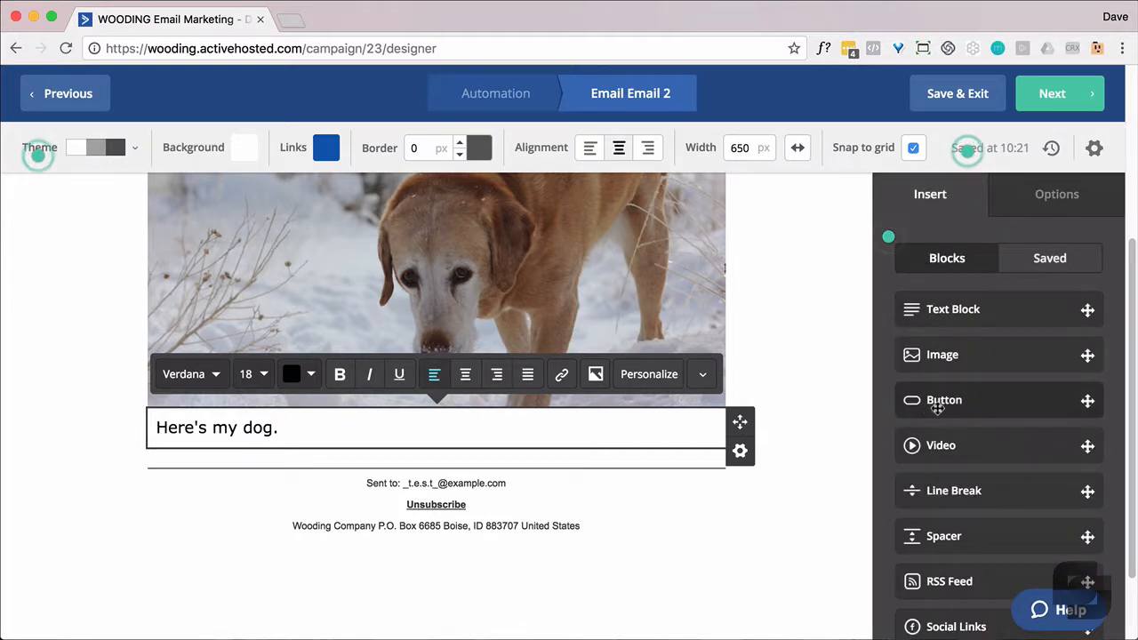
drag(945, 400, 412, 459)
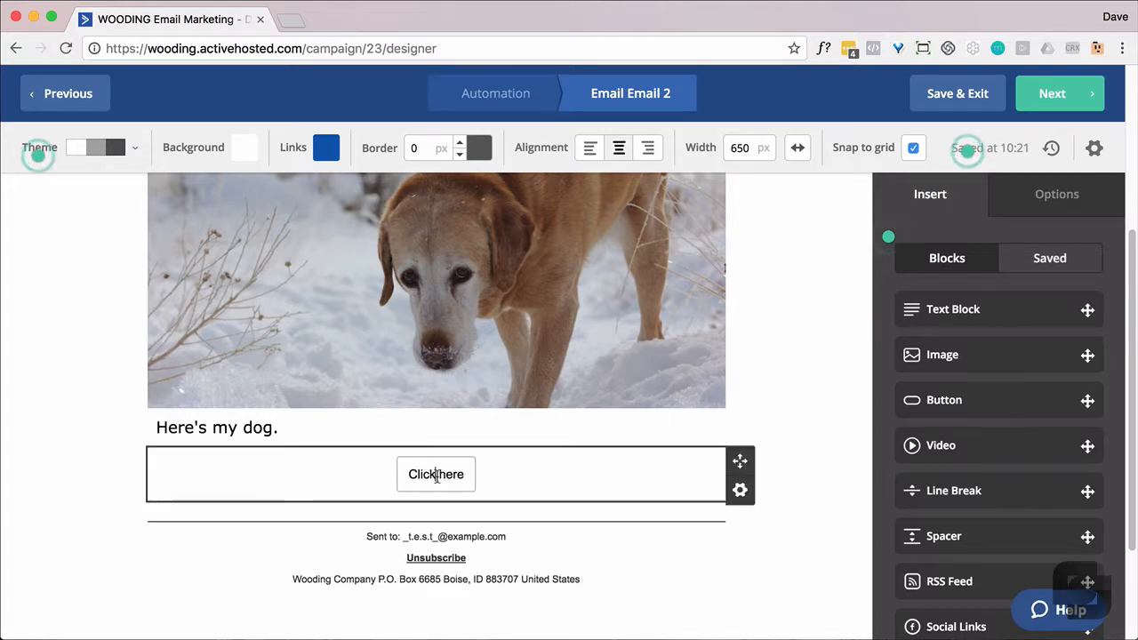
click(436, 476)
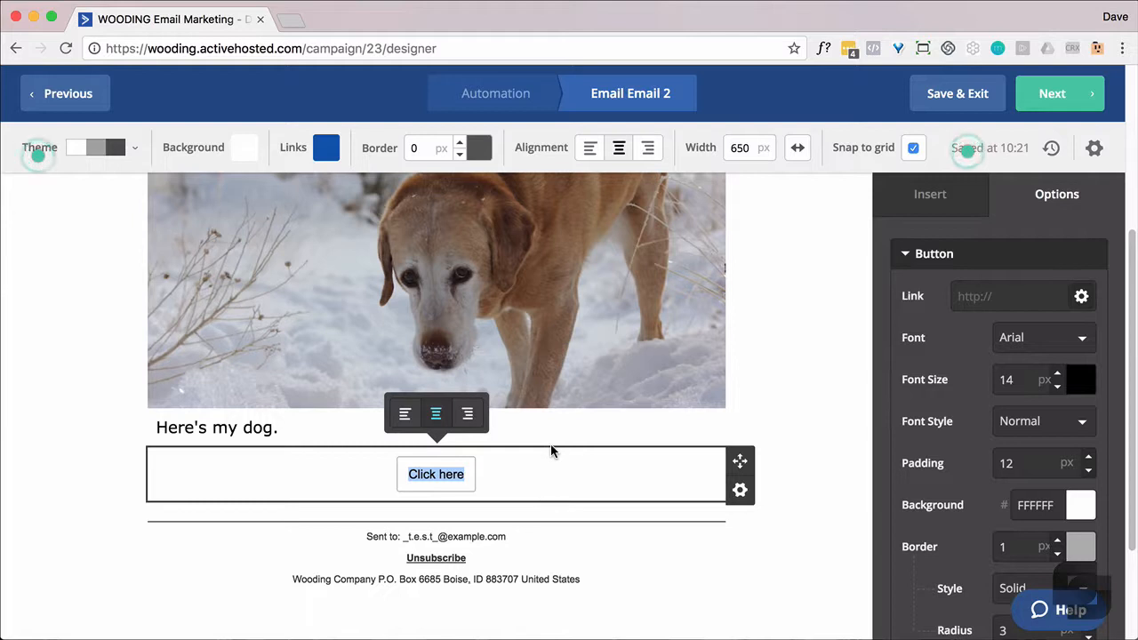
text(Click THi)
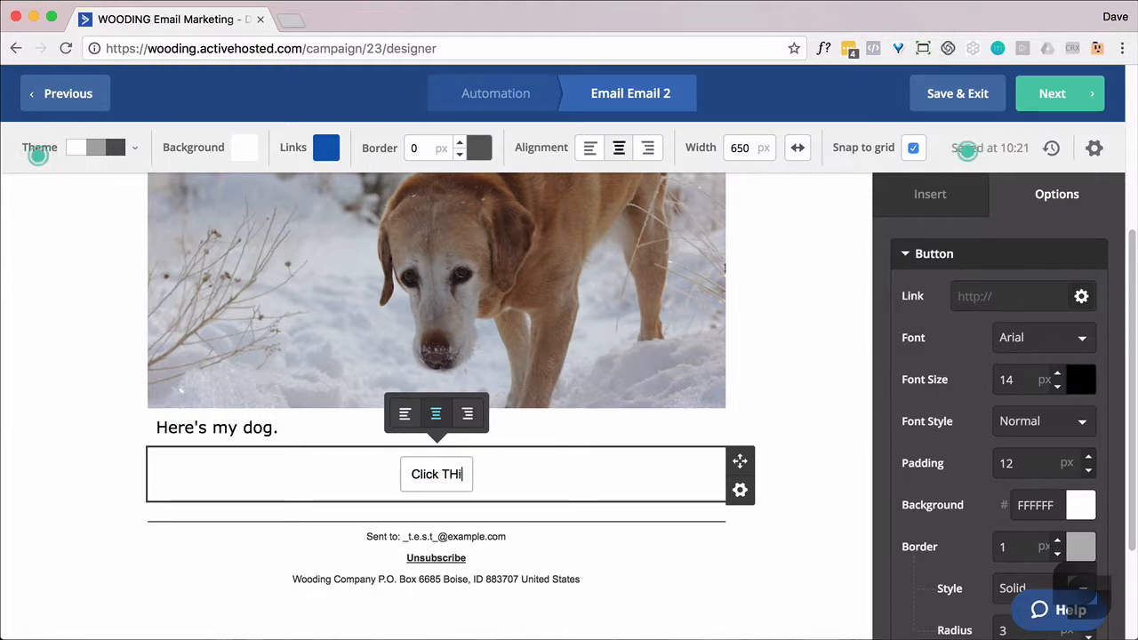
key(BackSpace)
key(BackSpace)
text(hi)
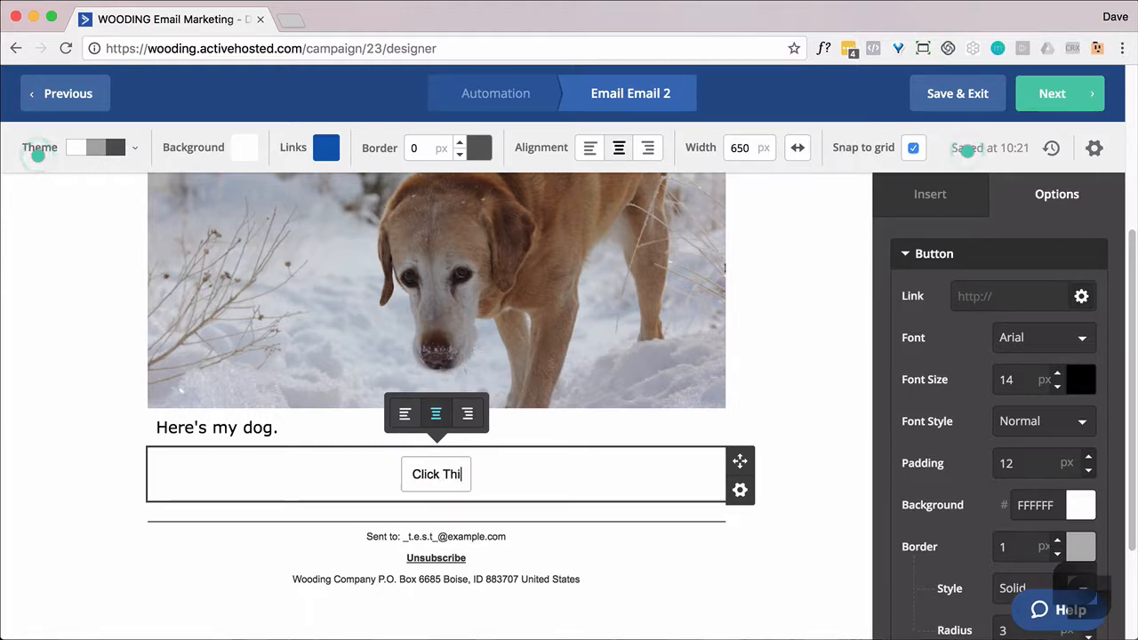
text(s )
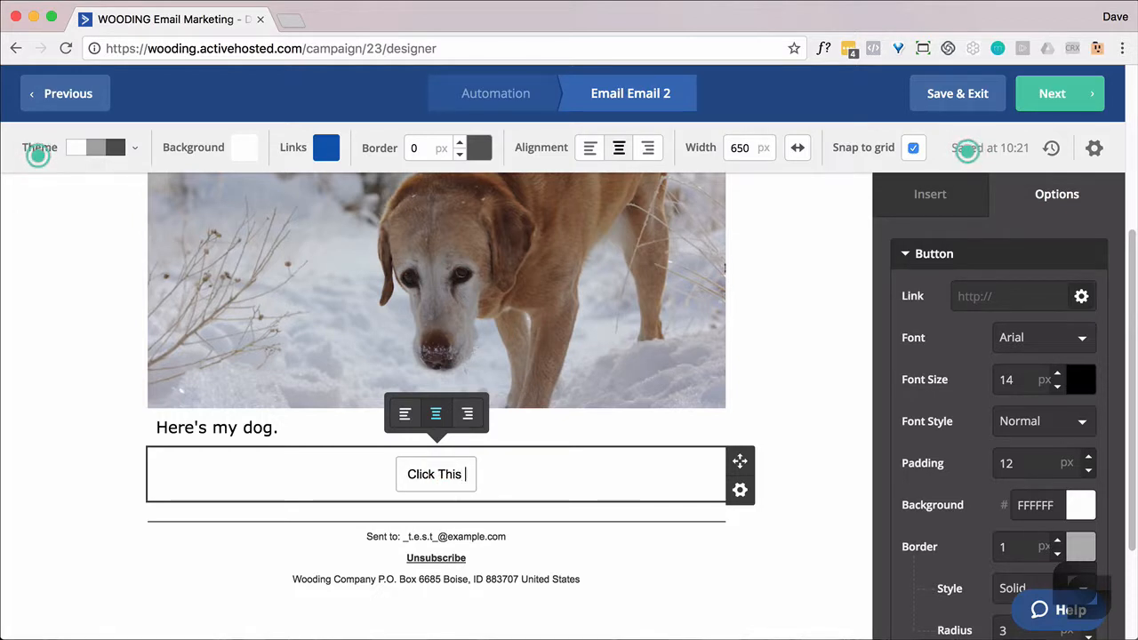
text(Button To S)
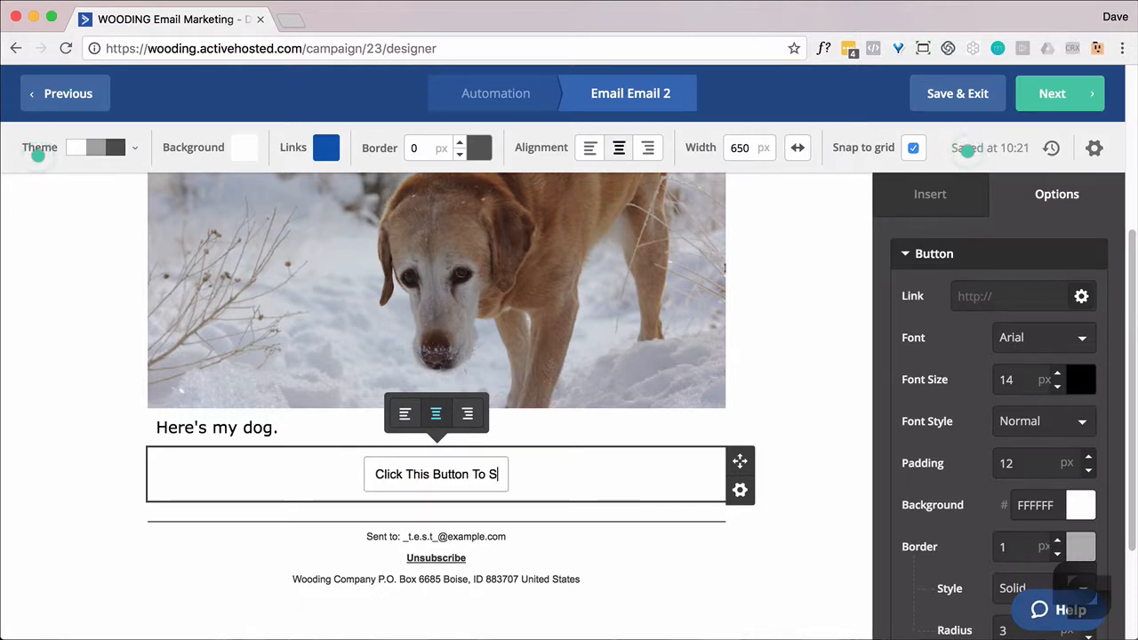
text(ee The B)
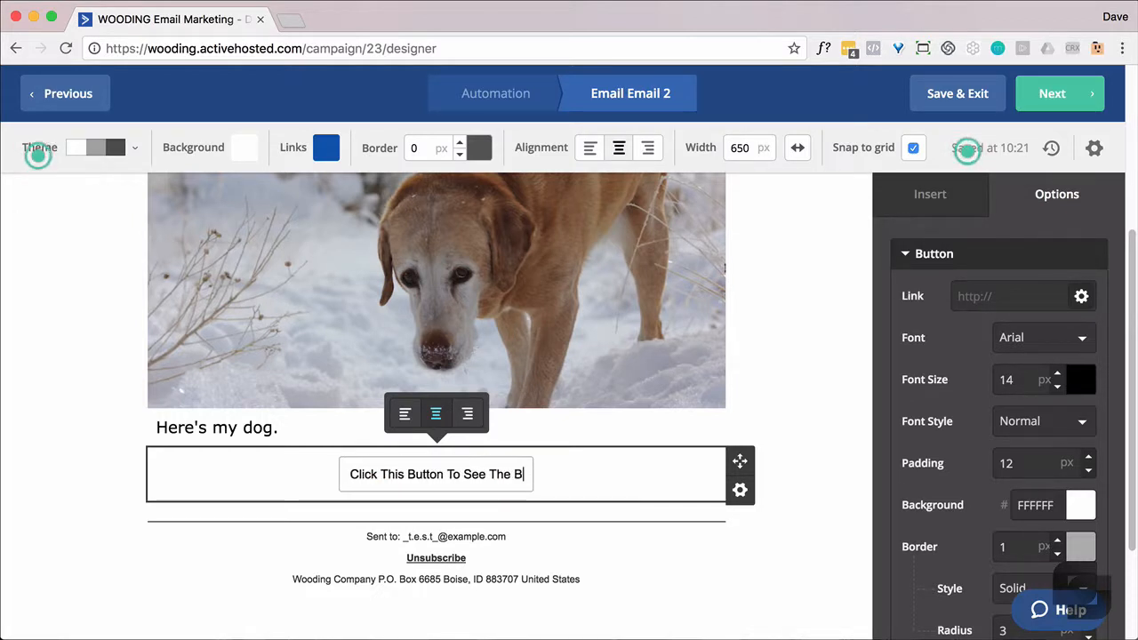
key(BackSpace)
text(Dog)
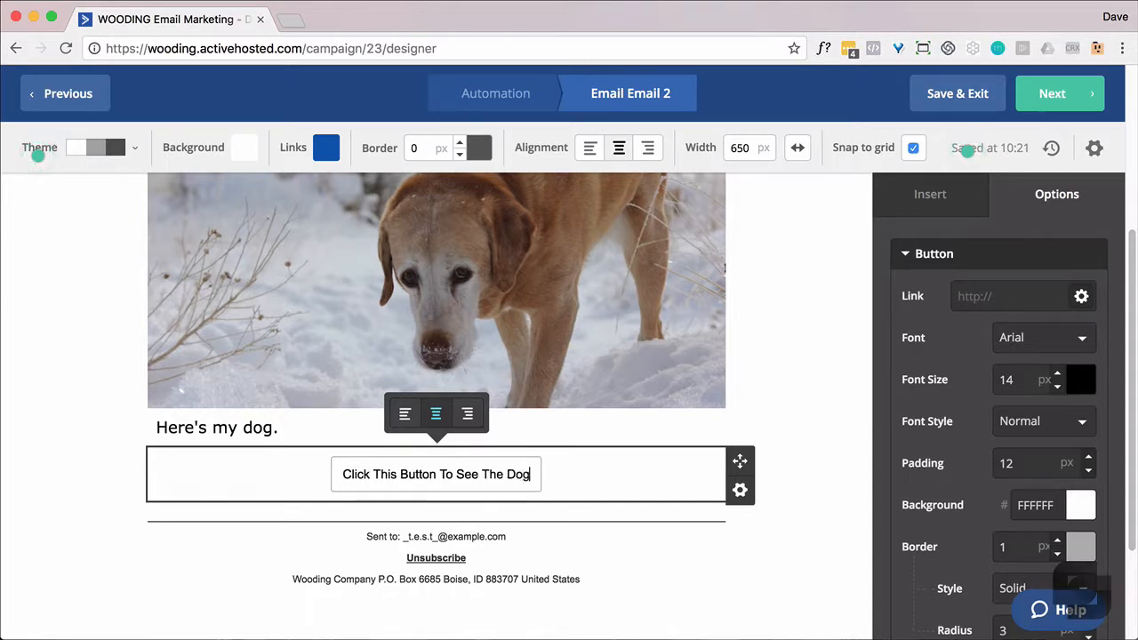
click(803, 402)
click(479, 479)
click(1013, 297)
text(htt)
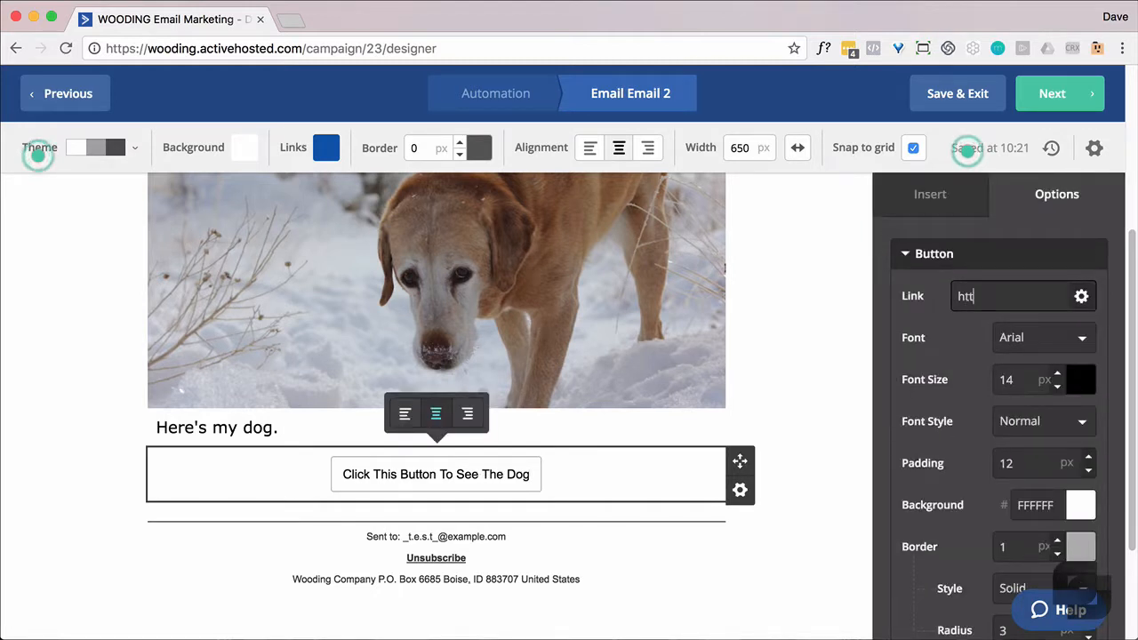
text(p://exa)
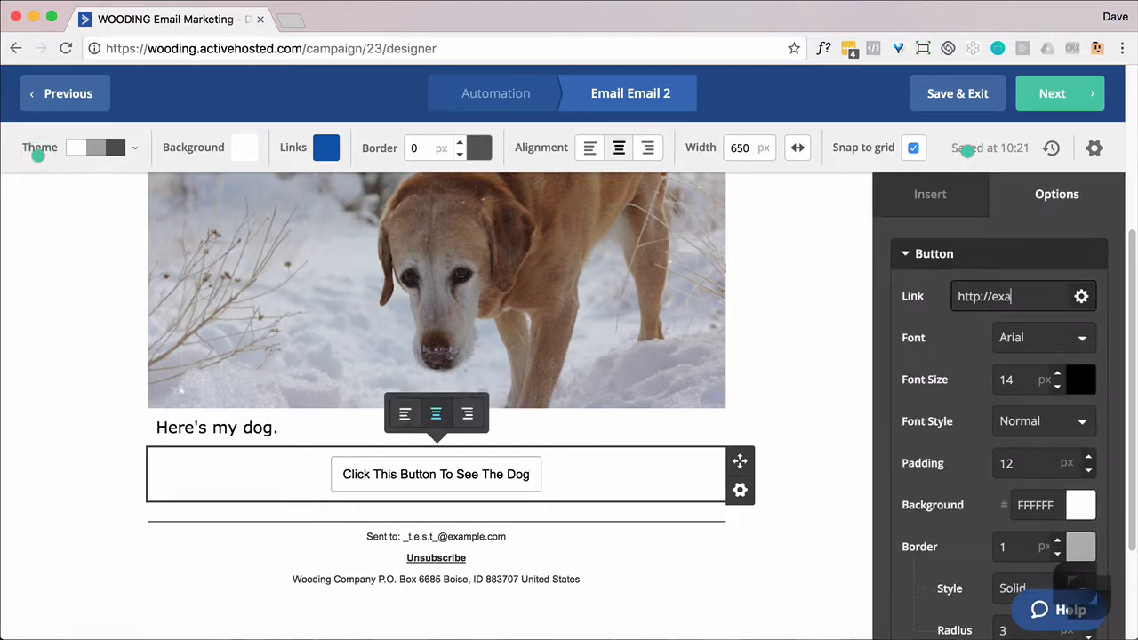
text(mple.com)
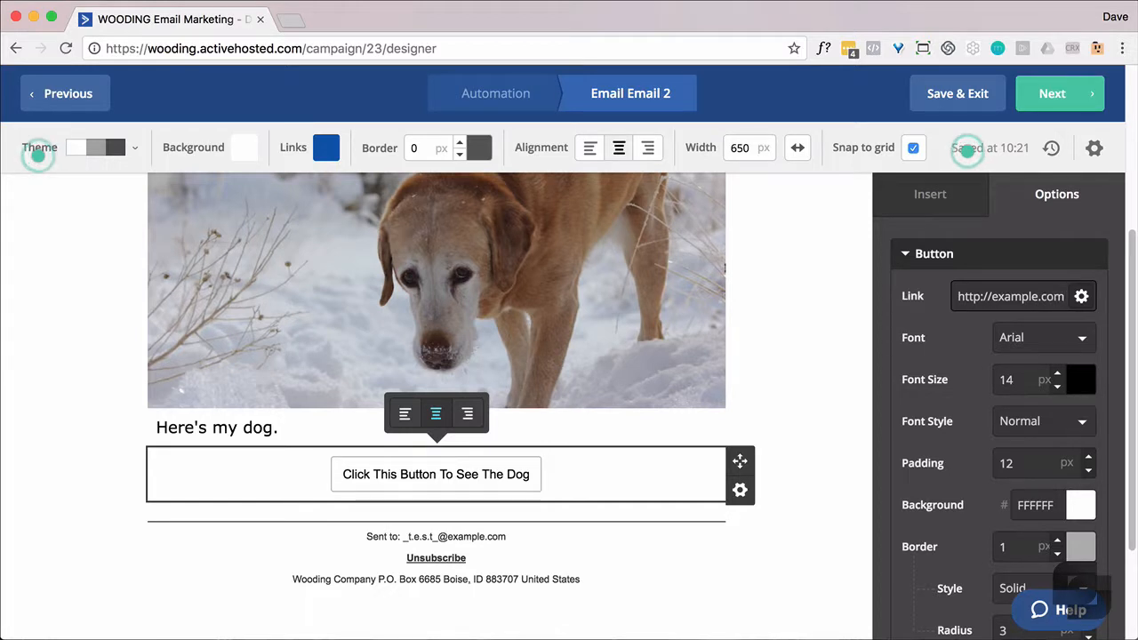
click(1083, 298)
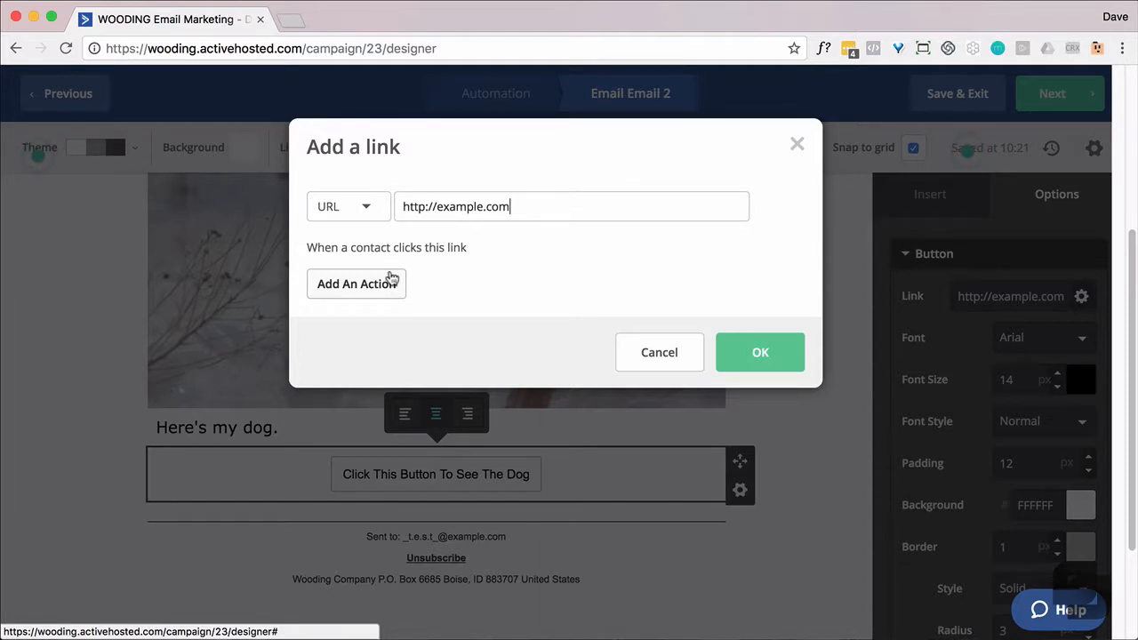
click(752, 351)
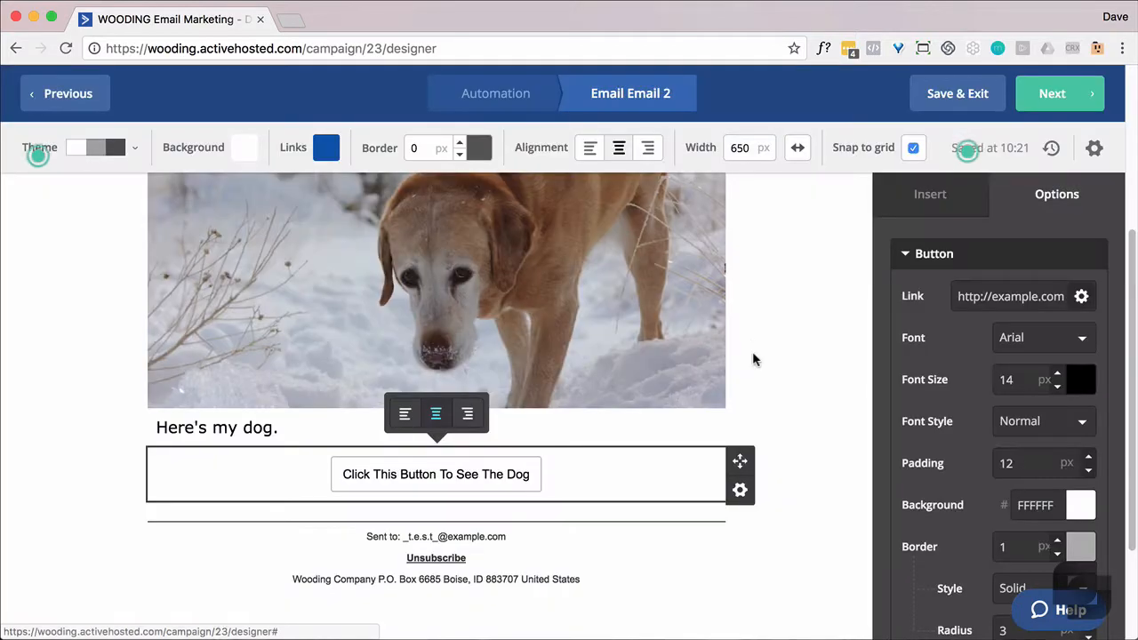
Set the button's background colour to red E00B0B and deselect the button block
click(1086, 505)
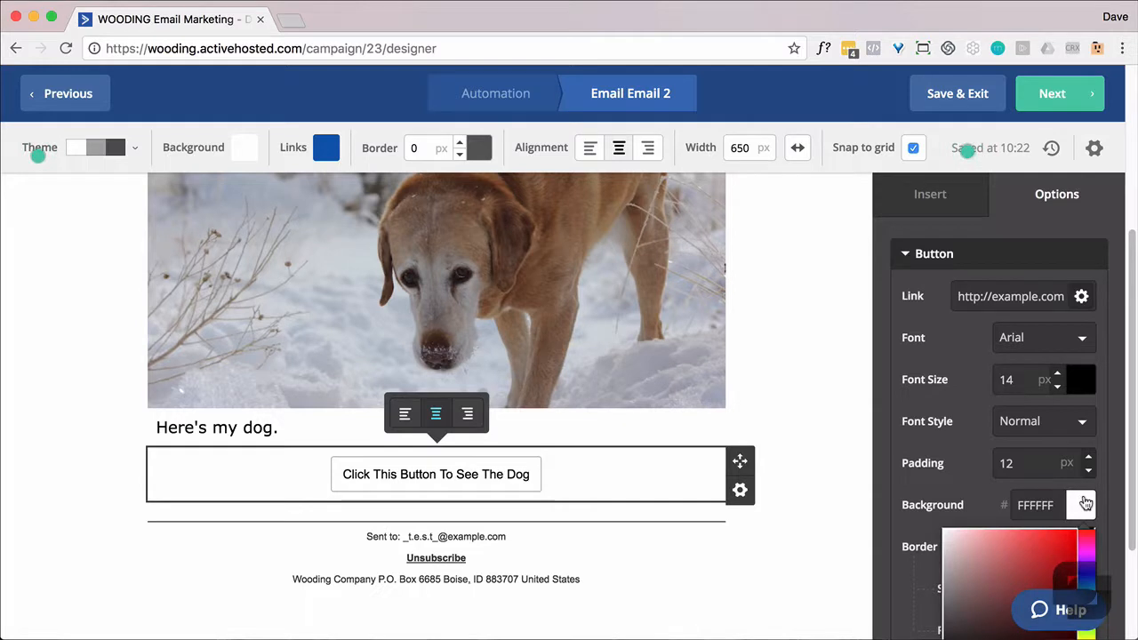
click(1070, 545)
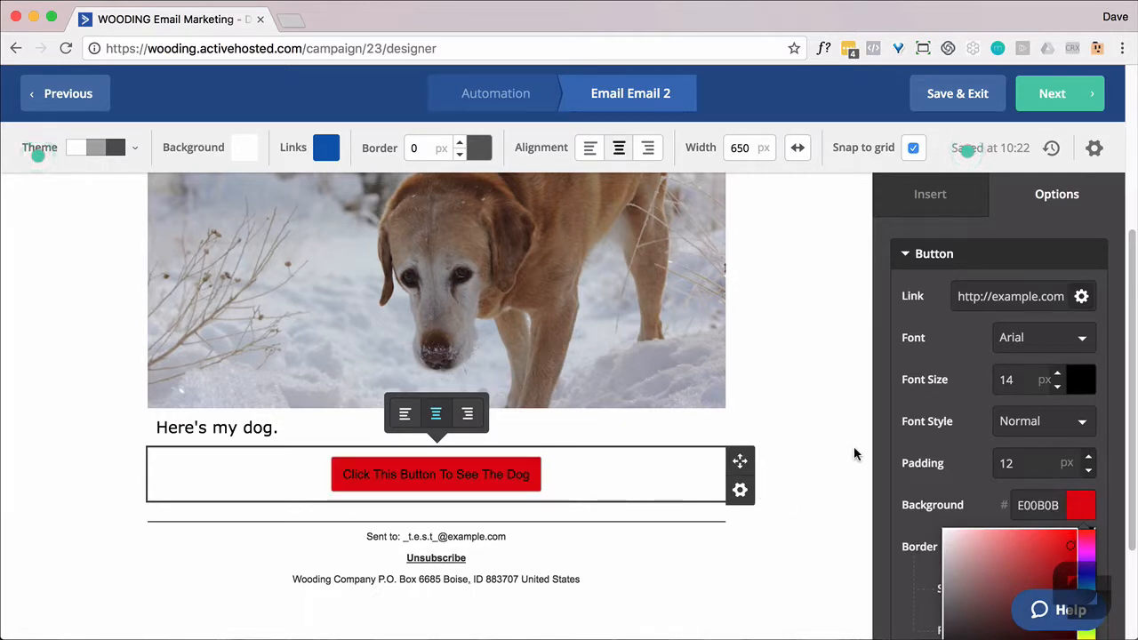
click(972, 403)
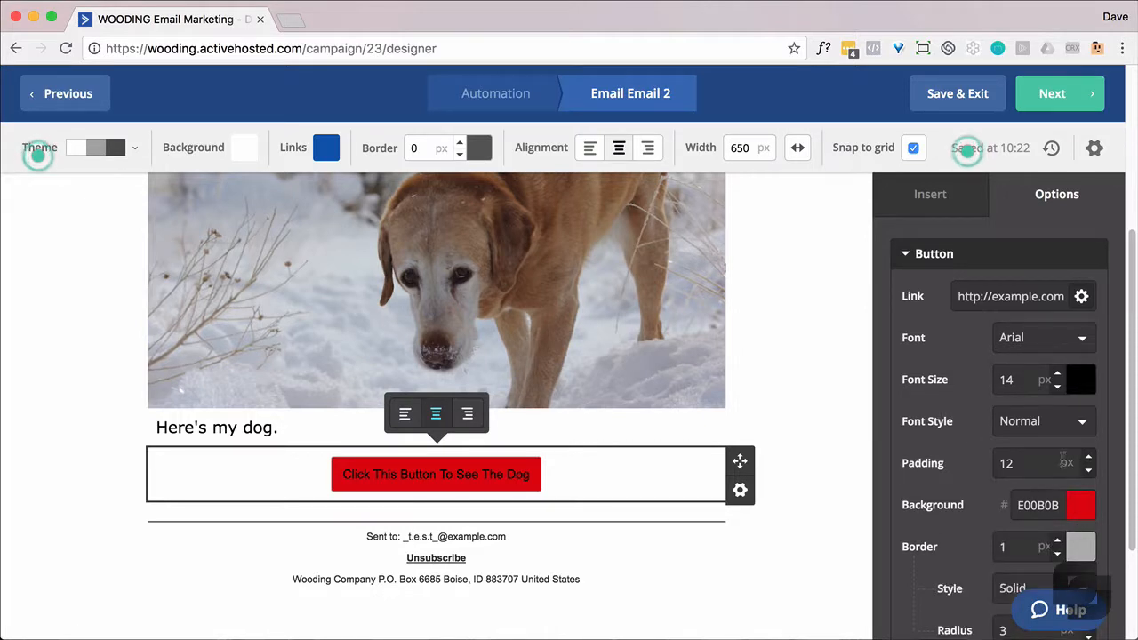
scroll(1023, 445, down, 5)
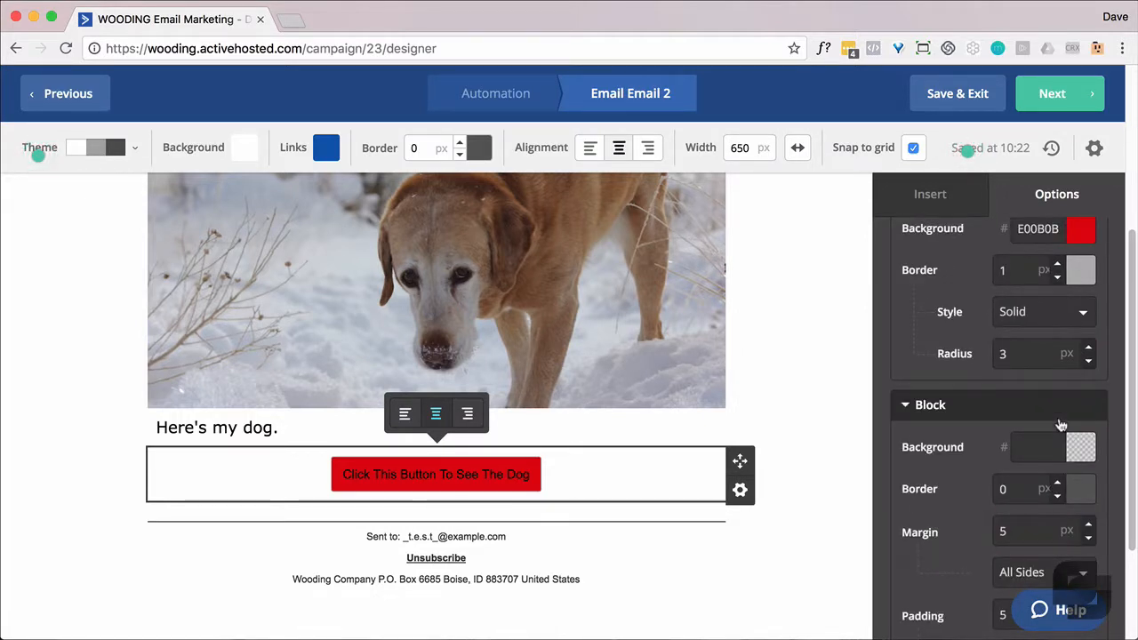
scroll(1061, 425, up, 1)
click(797, 455)
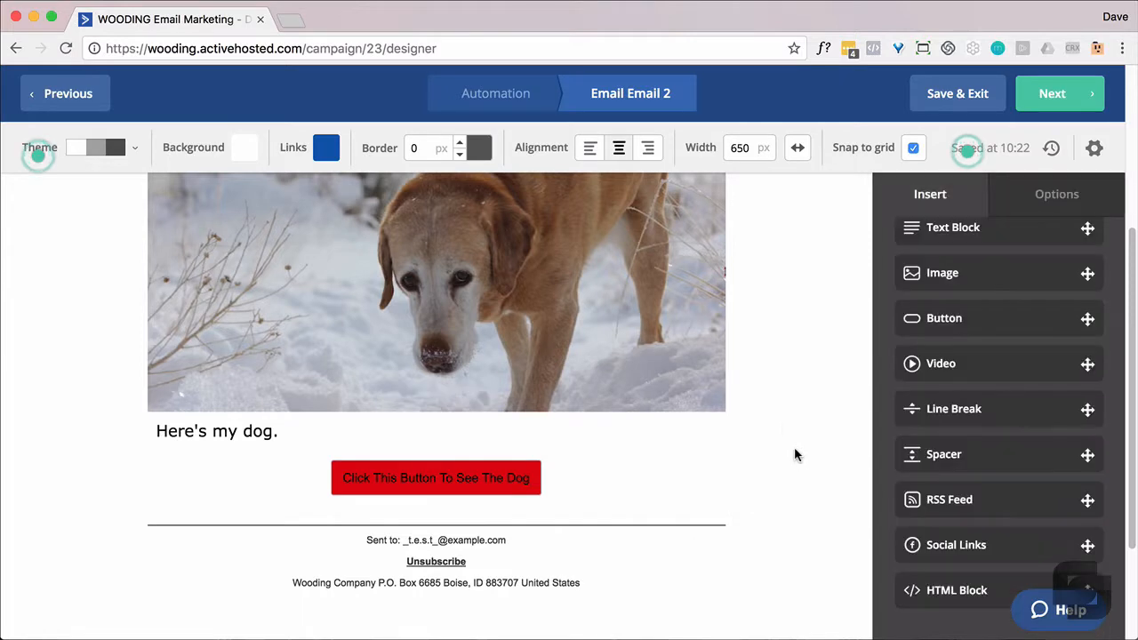
Check the finished email layout, then continue to the campaign summary and view its tracking and test email options
scroll(776, 393, up, 5)
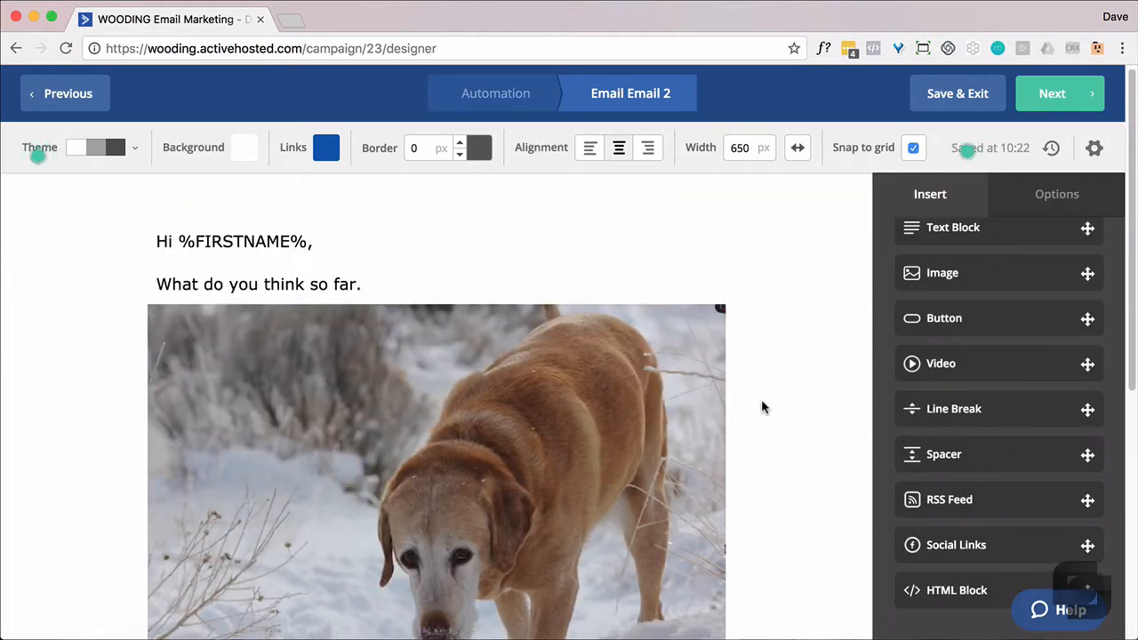
scroll(749, 400, down, 5)
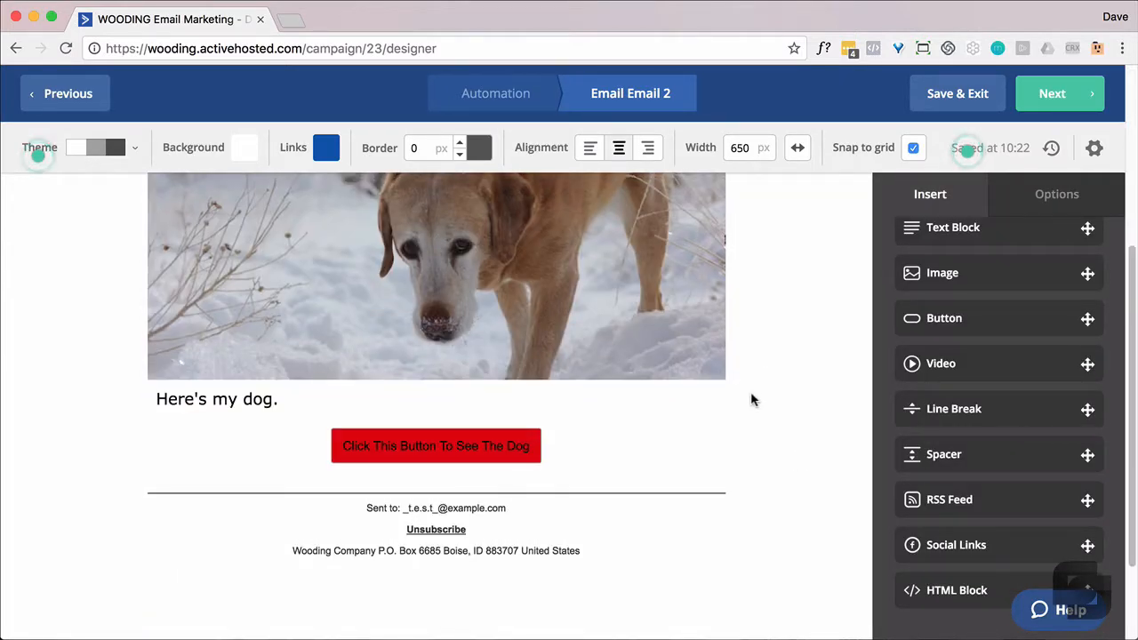
click(1029, 113)
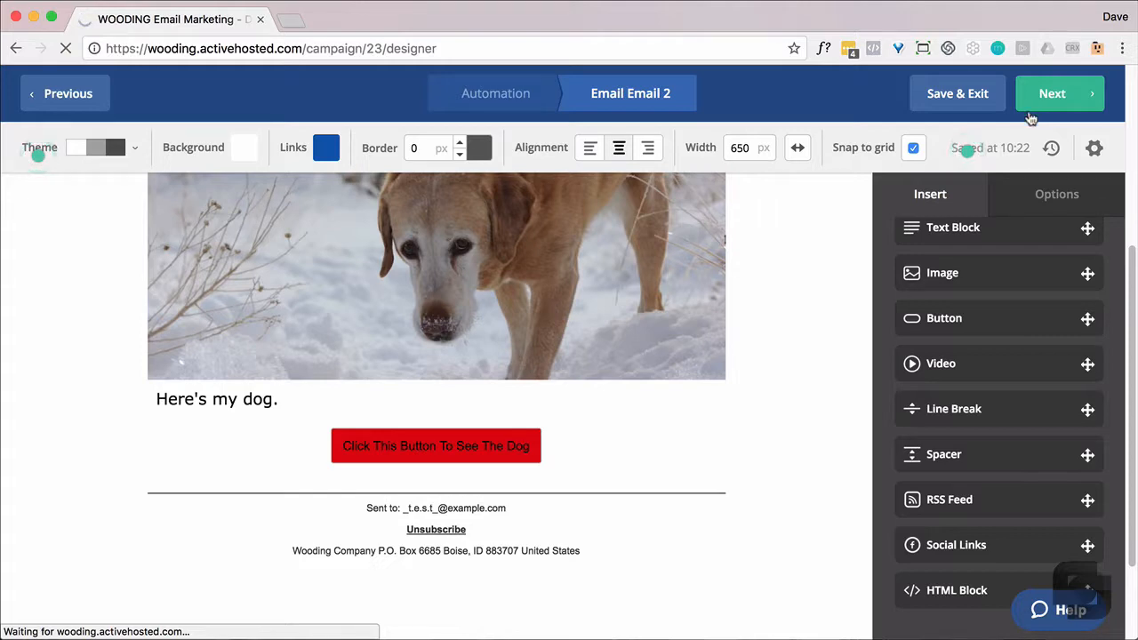
scroll(761, 328, up, 4)
scroll(761, 328, down, 1)
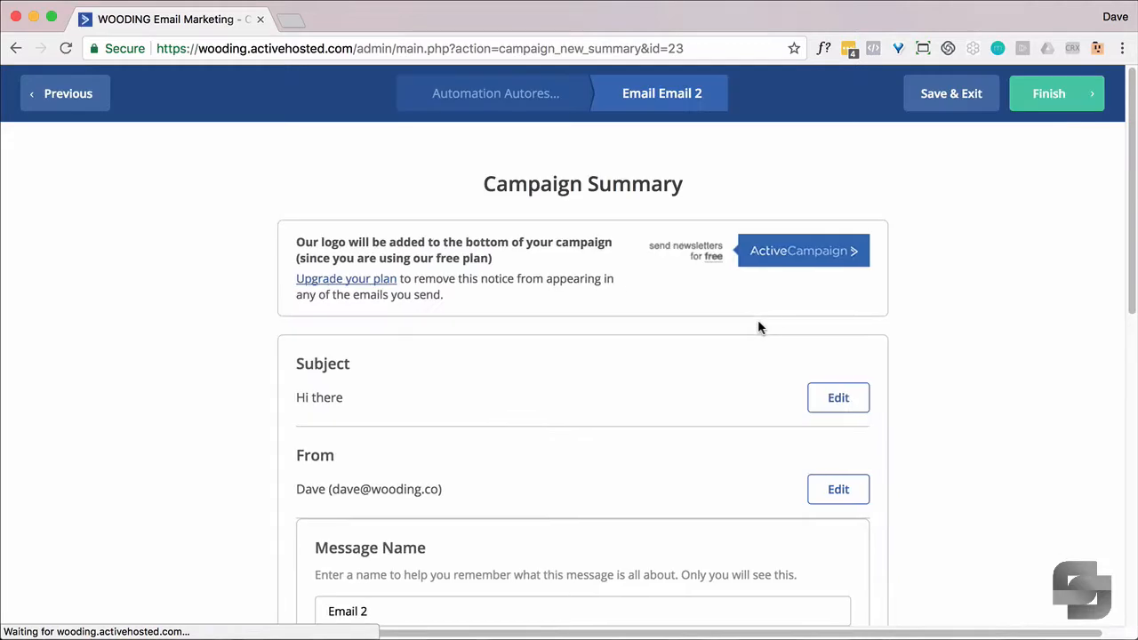
scroll(921, 316, down, 10)
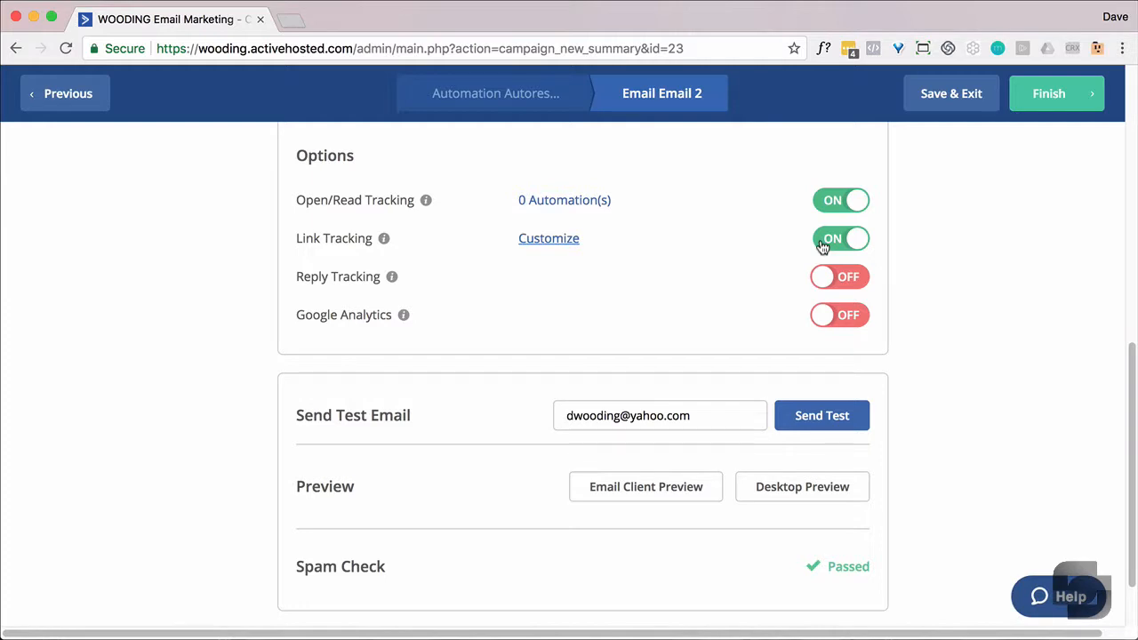
Finish the second email's campaign setup and review the automation sequence from the form trigger through Email 2
click(1041, 100)
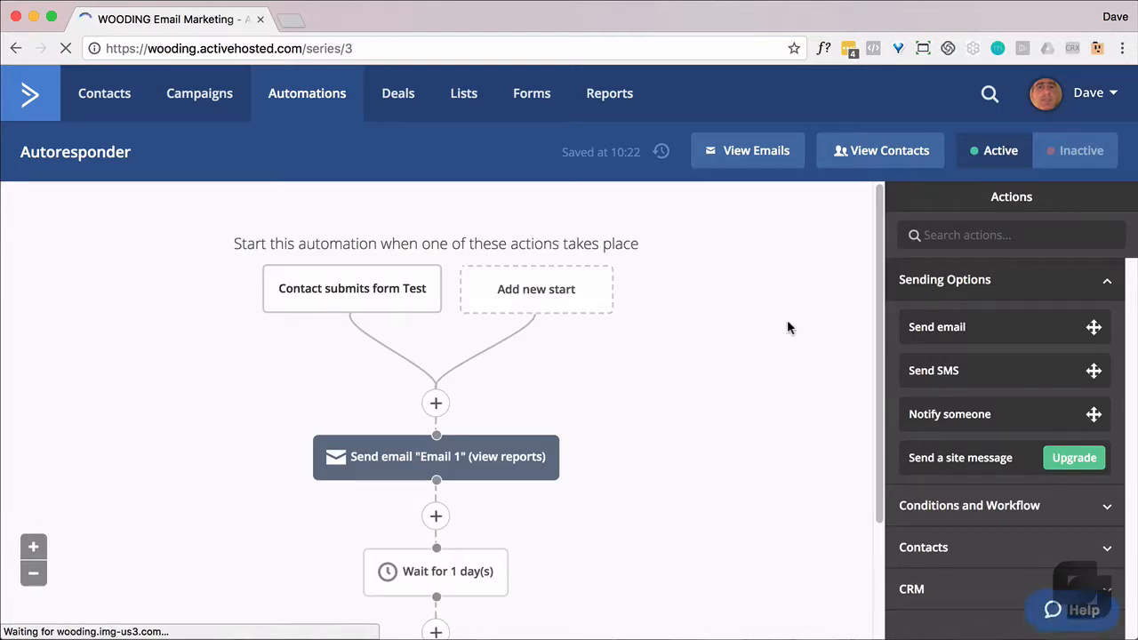
mouse_move(387, 299)
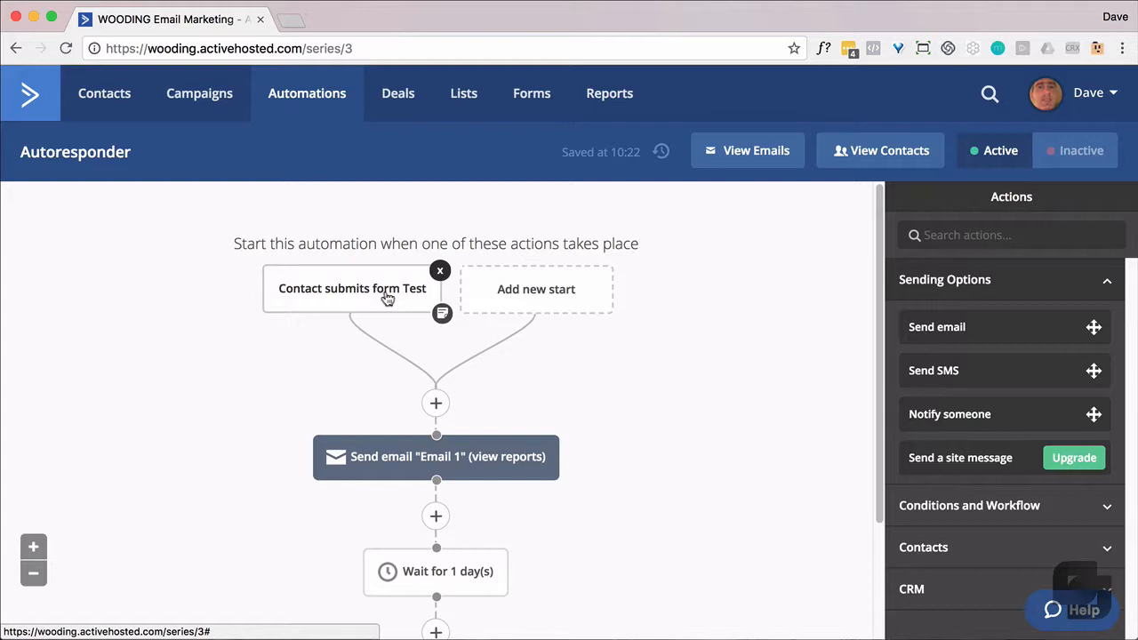
mouse_move(467, 480)
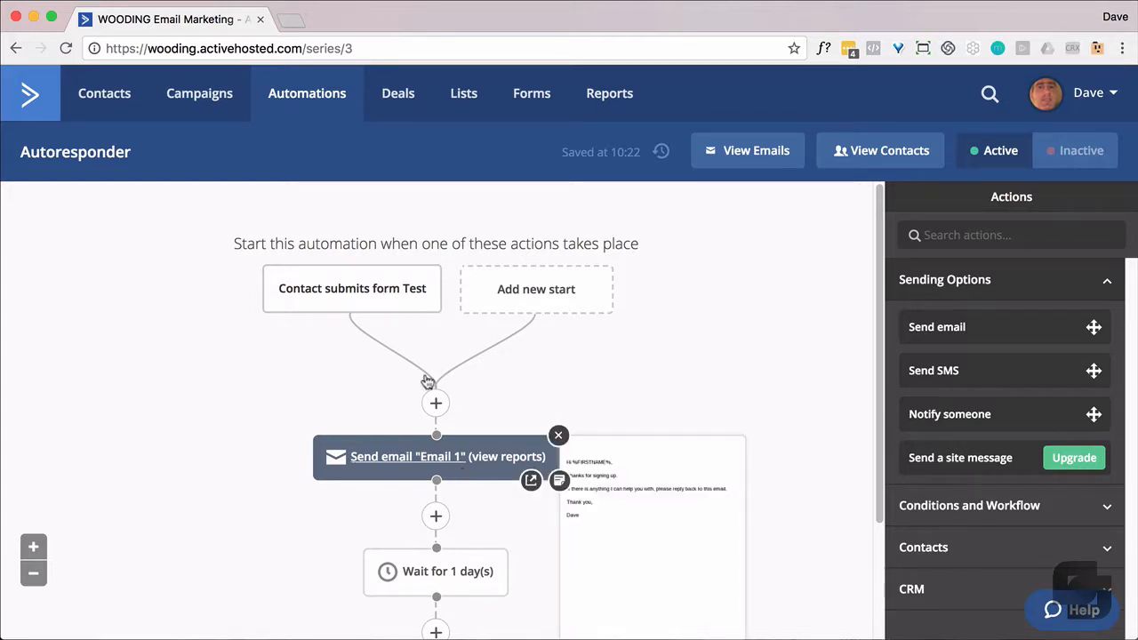
scroll(463, 485, down, 3)
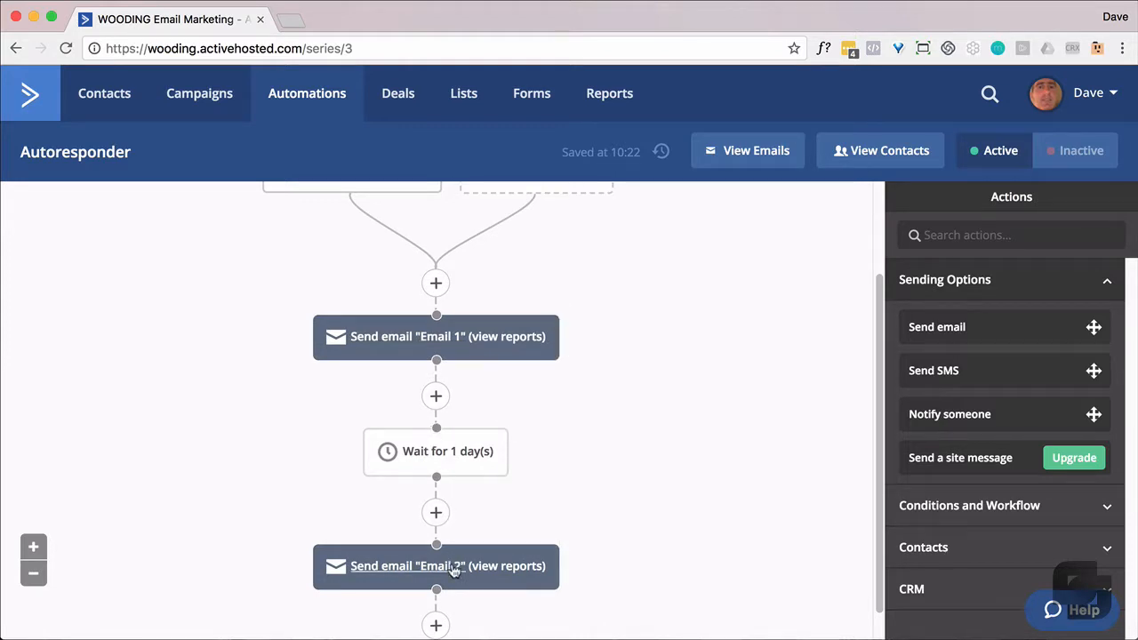
mouse_move(453, 570)
scroll(666, 503, down, 1)
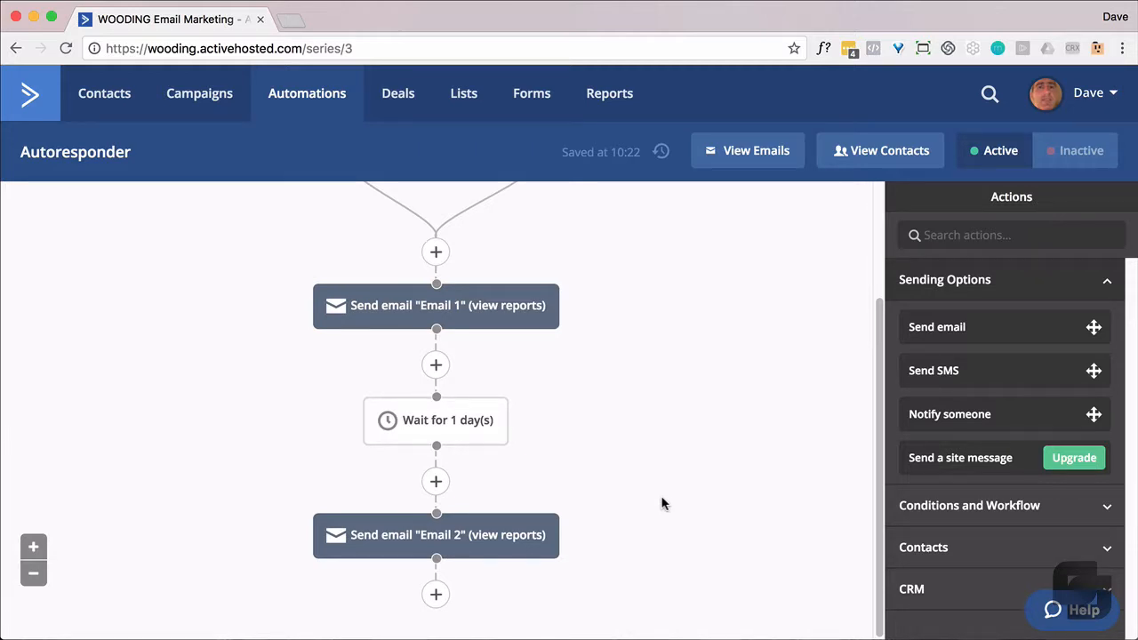
Add a wait of 20 hours after the Email 2 action at the end of the automation
click(435, 596)
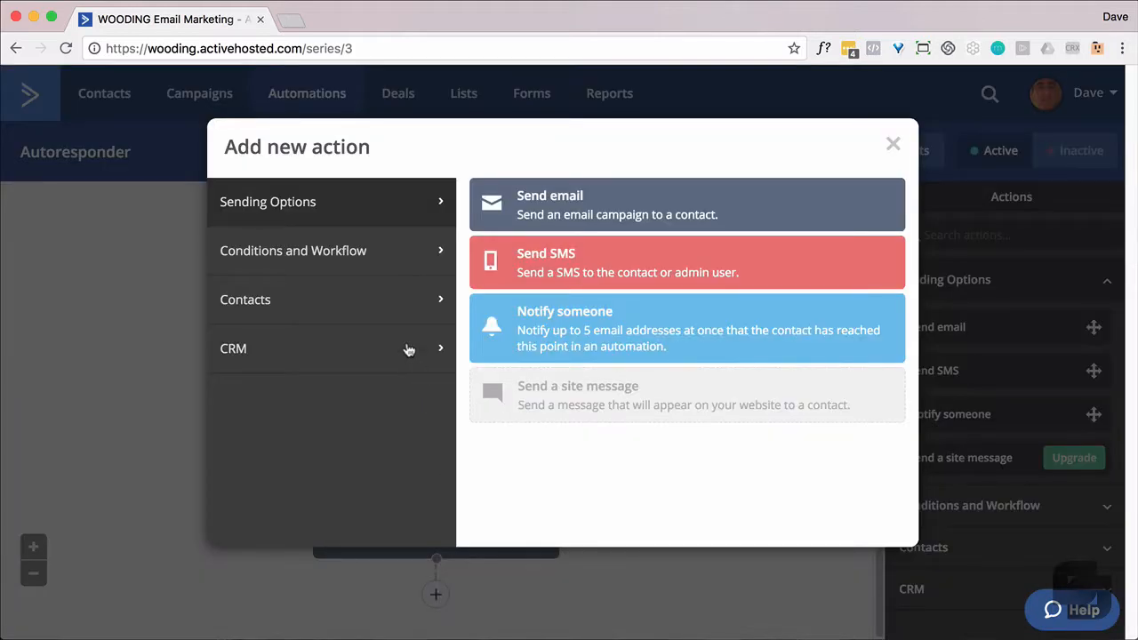
click(383, 252)
click(522, 210)
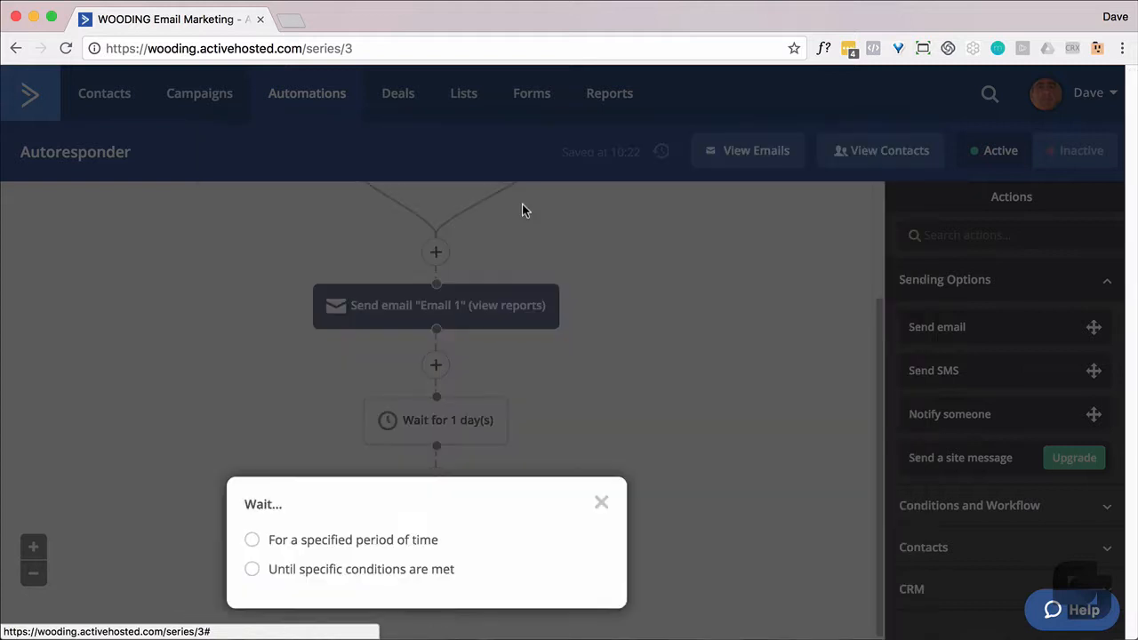
click(366, 540)
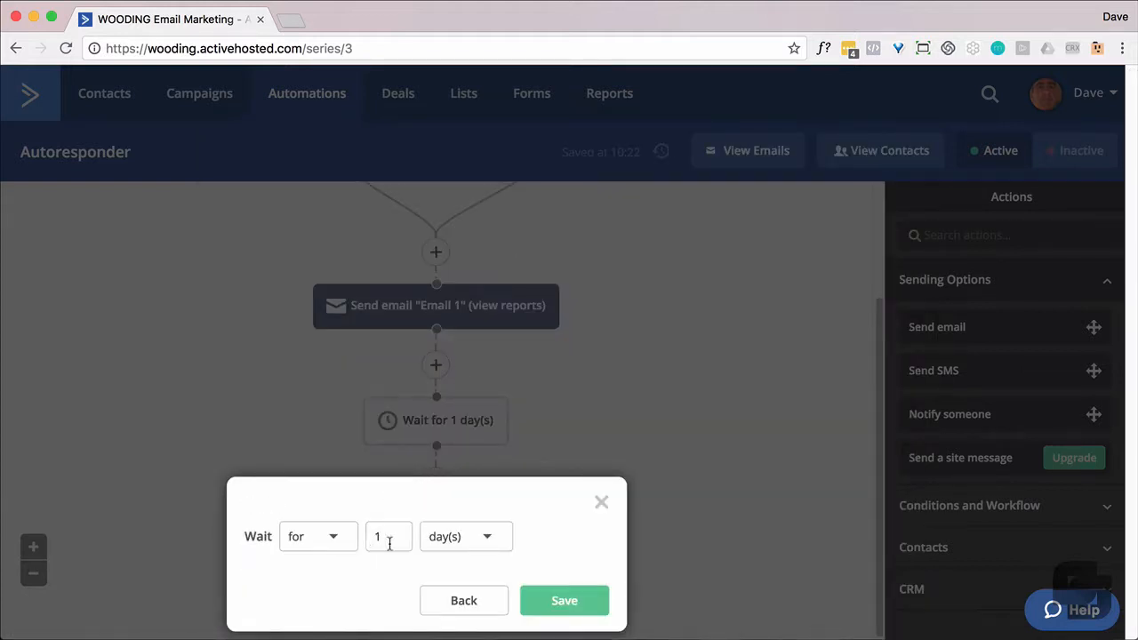
double_click(389, 543)
click(489, 538)
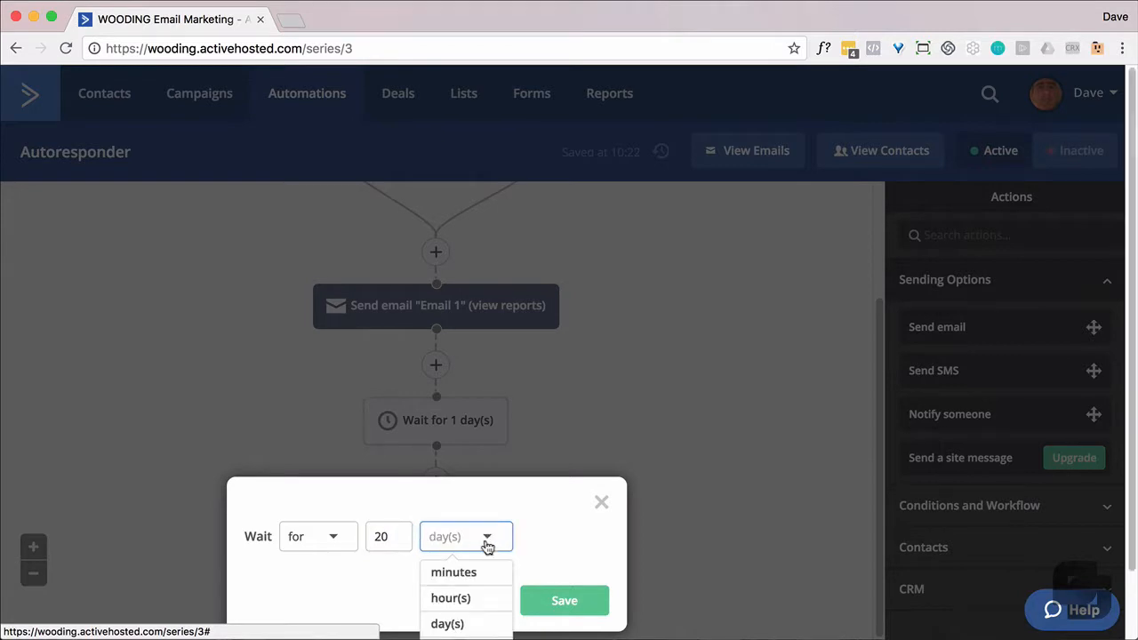
click(451, 598)
click(539, 608)
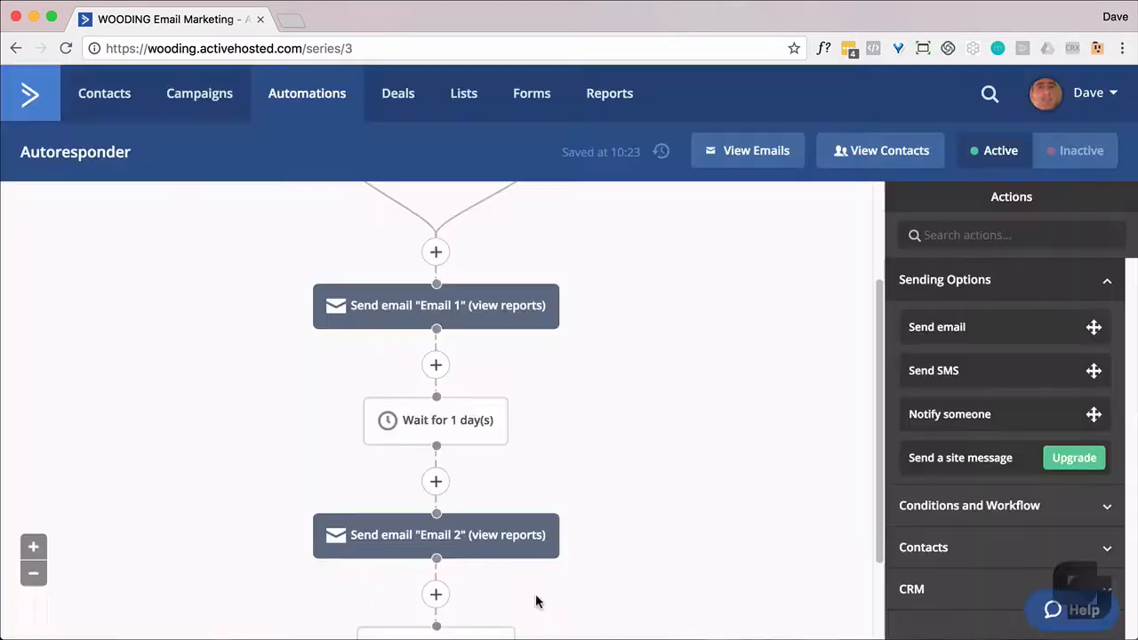
Add a conditional wait after the final 20-hour wait, until Current time (Contact's Timezone) is 8 (8AM)
scroll(570, 498, down, 2)
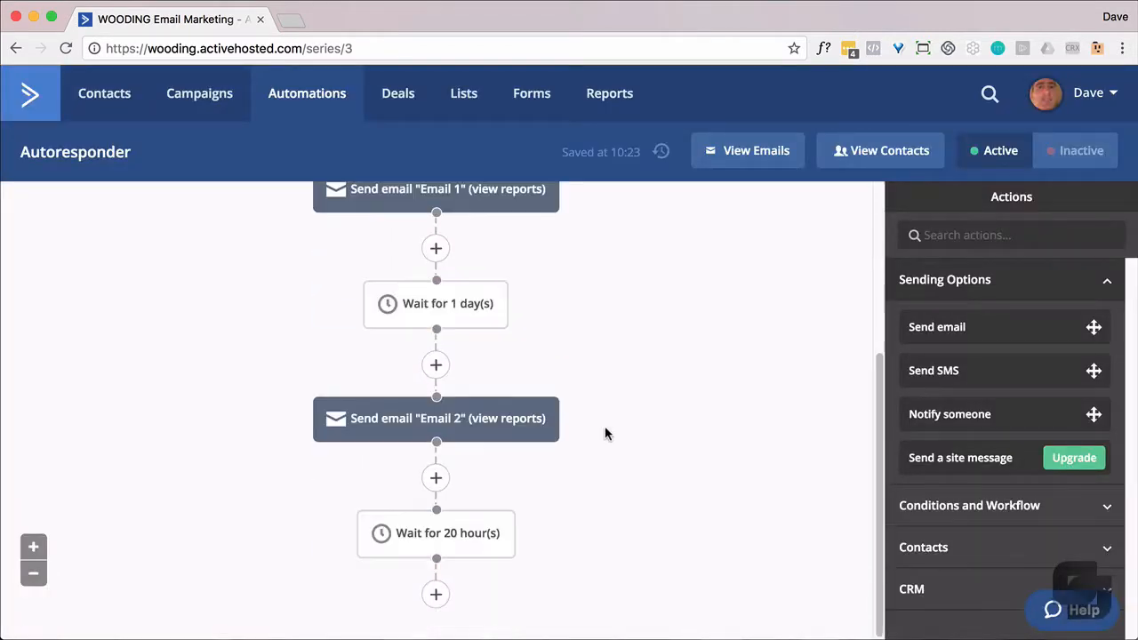
click(436, 594)
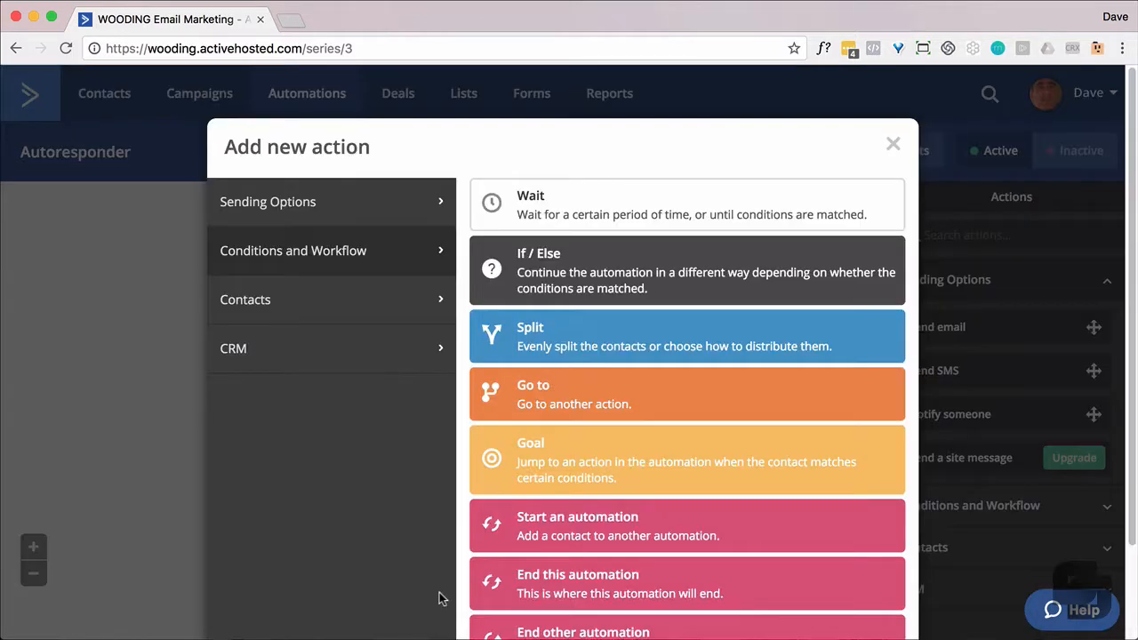
click(548, 196)
click(377, 569)
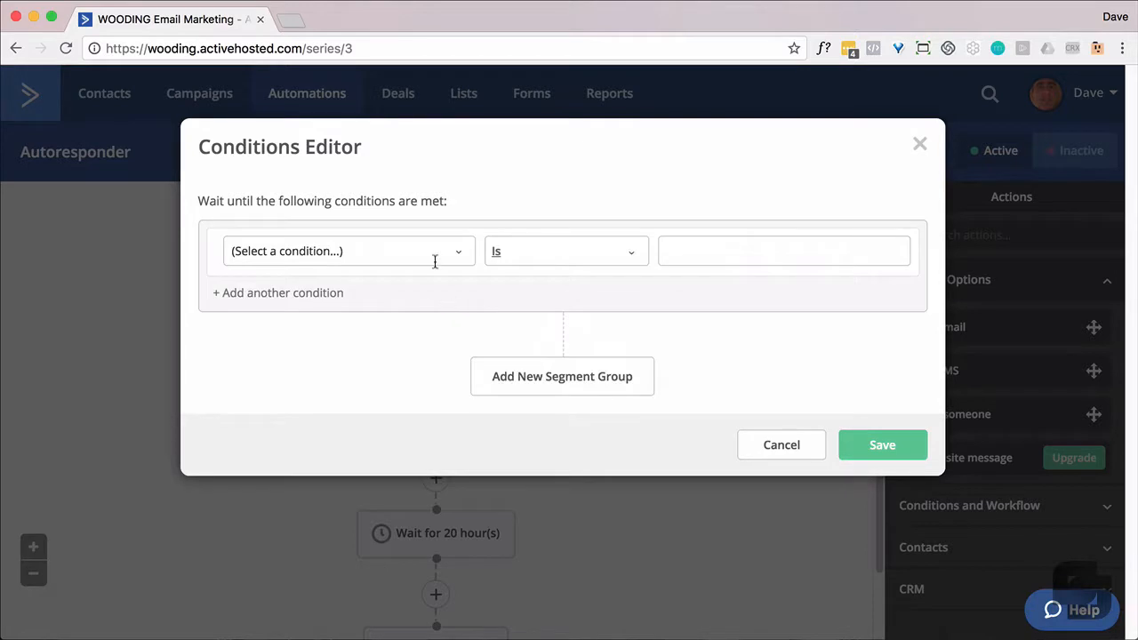
click(459, 256)
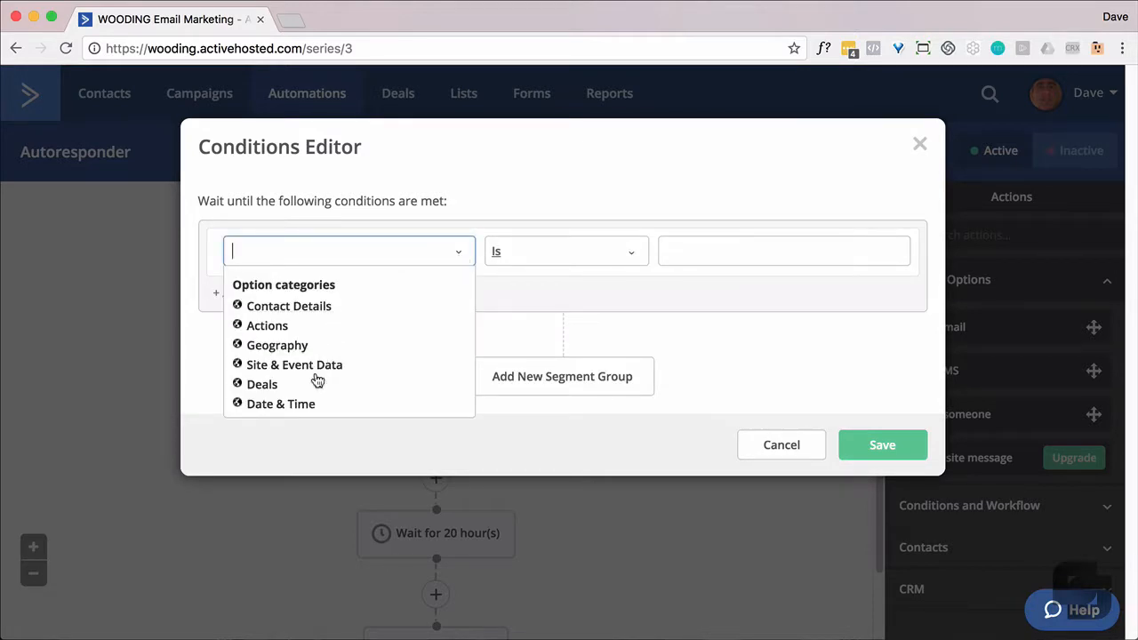
click(293, 407)
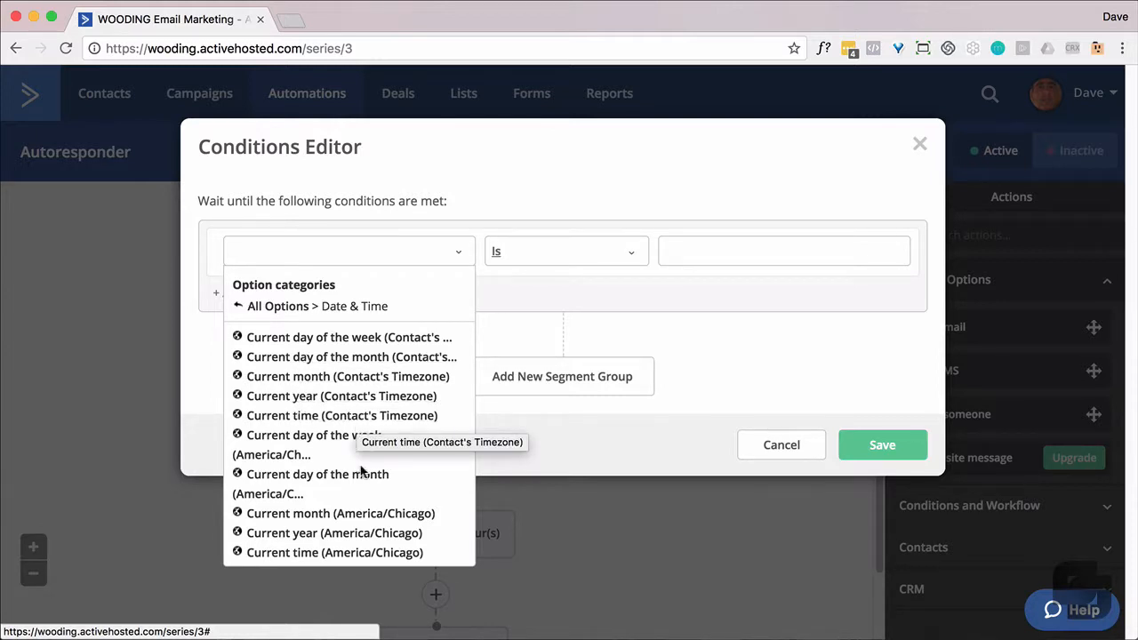
click(313, 417)
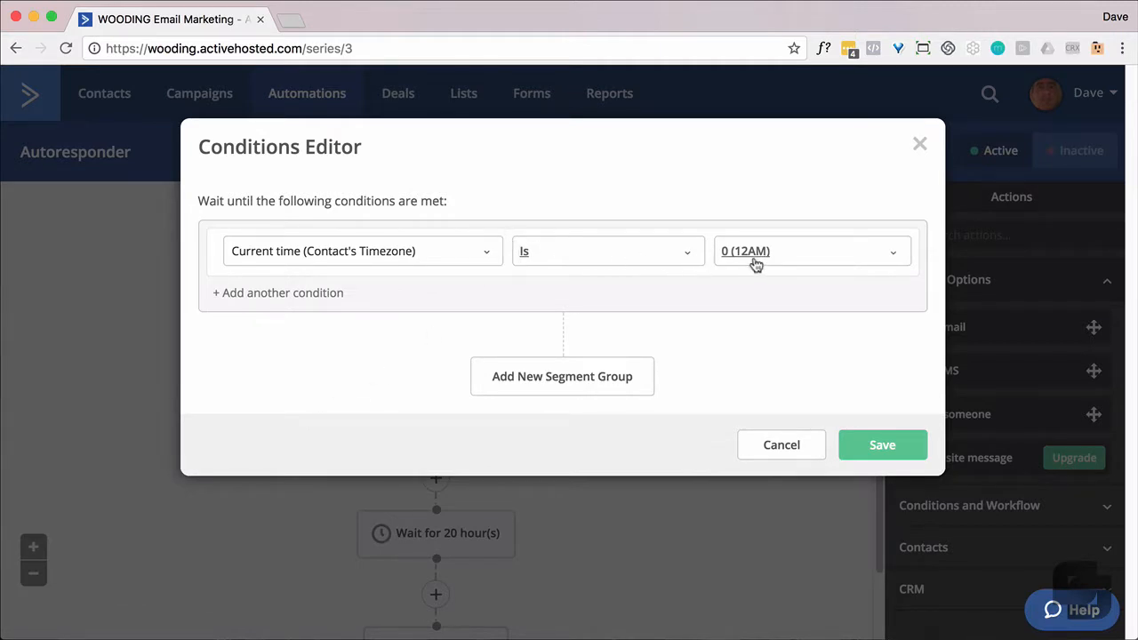
click(895, 255)
drag(899, 283, 904, 331)
click(795, 329)
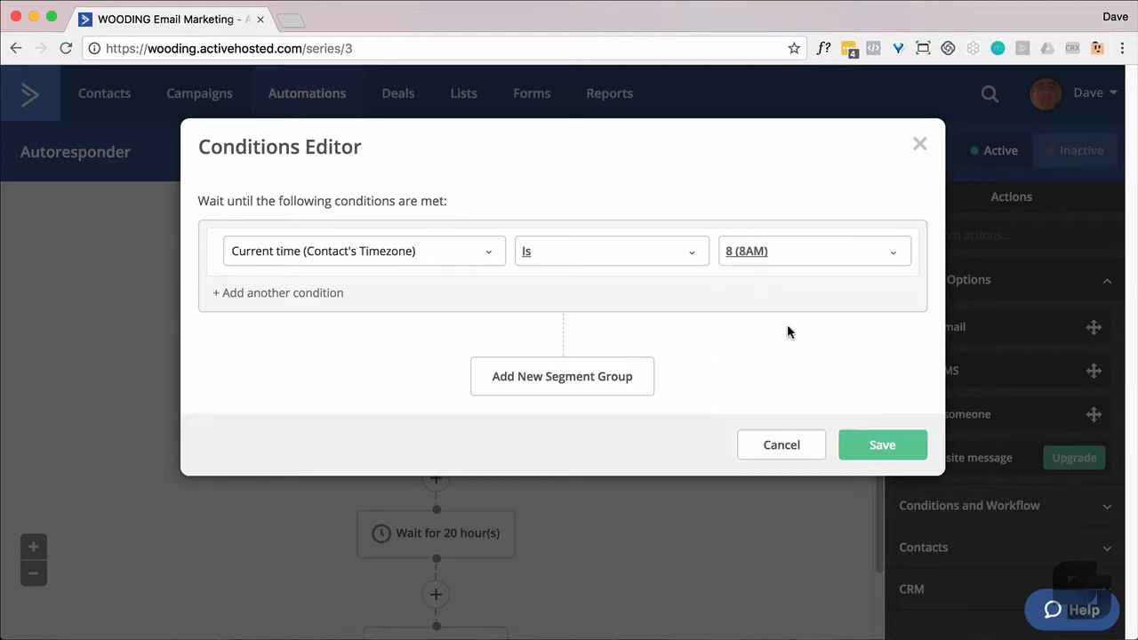
click(870, 452)
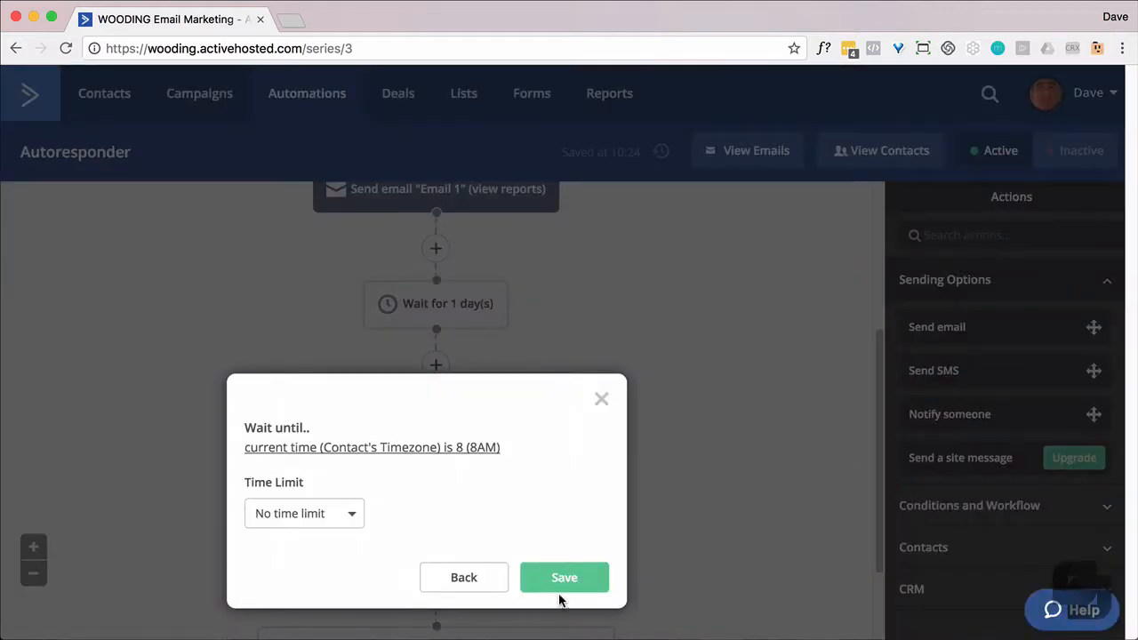
Limit the 8AM conditional wait to up to 2 days and save it
click(359, 516)
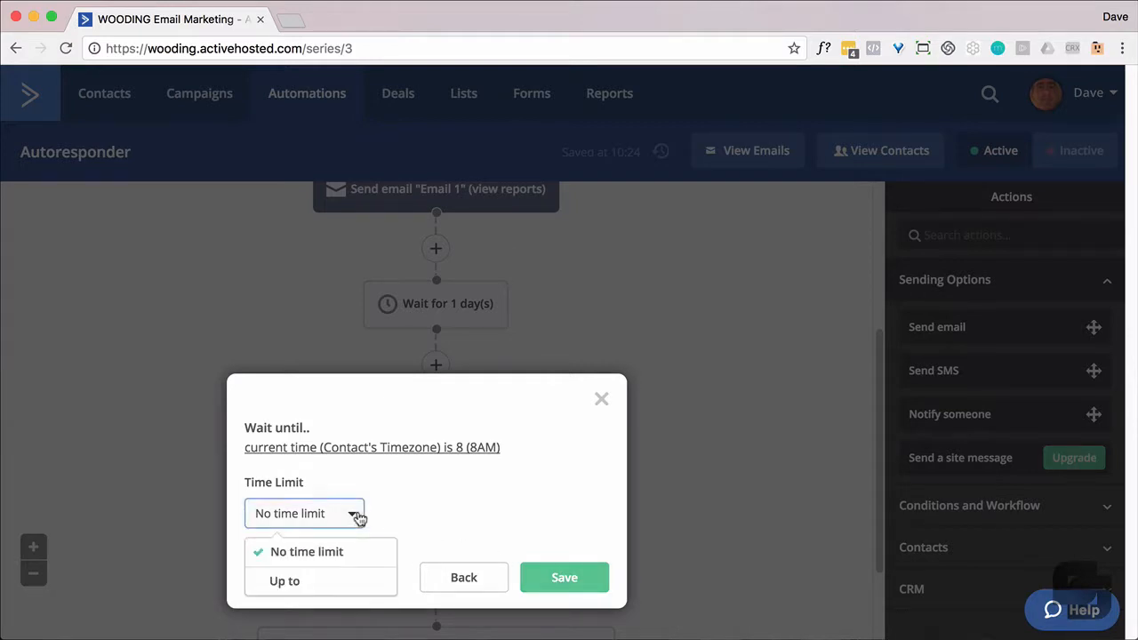
click(296, 581)
click(359, 510)
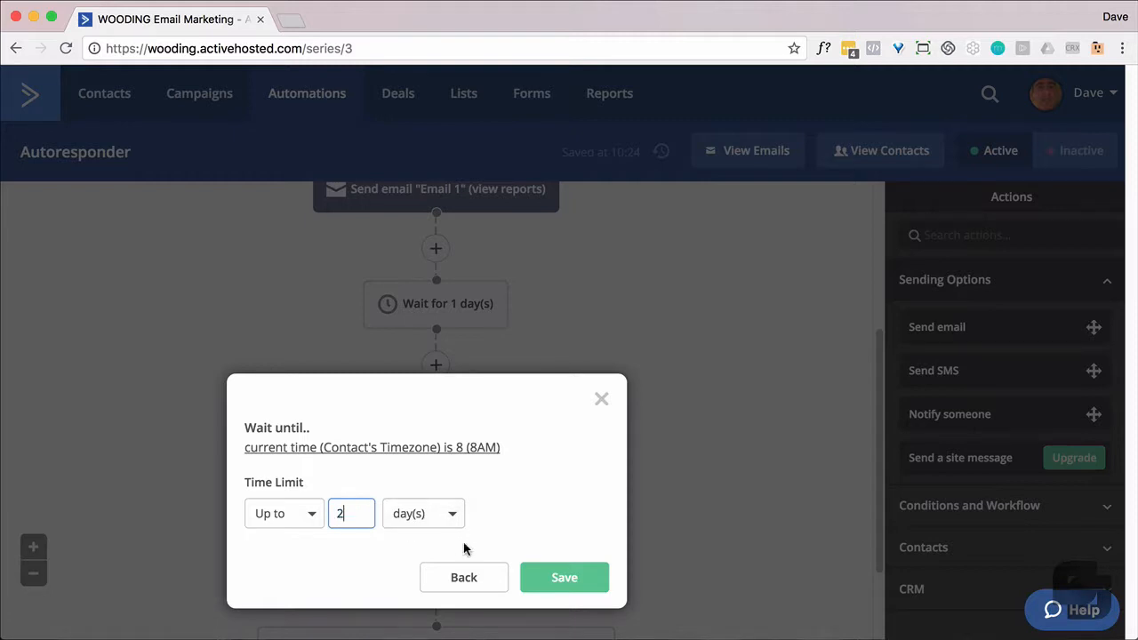
text(2)
click(557, 574)
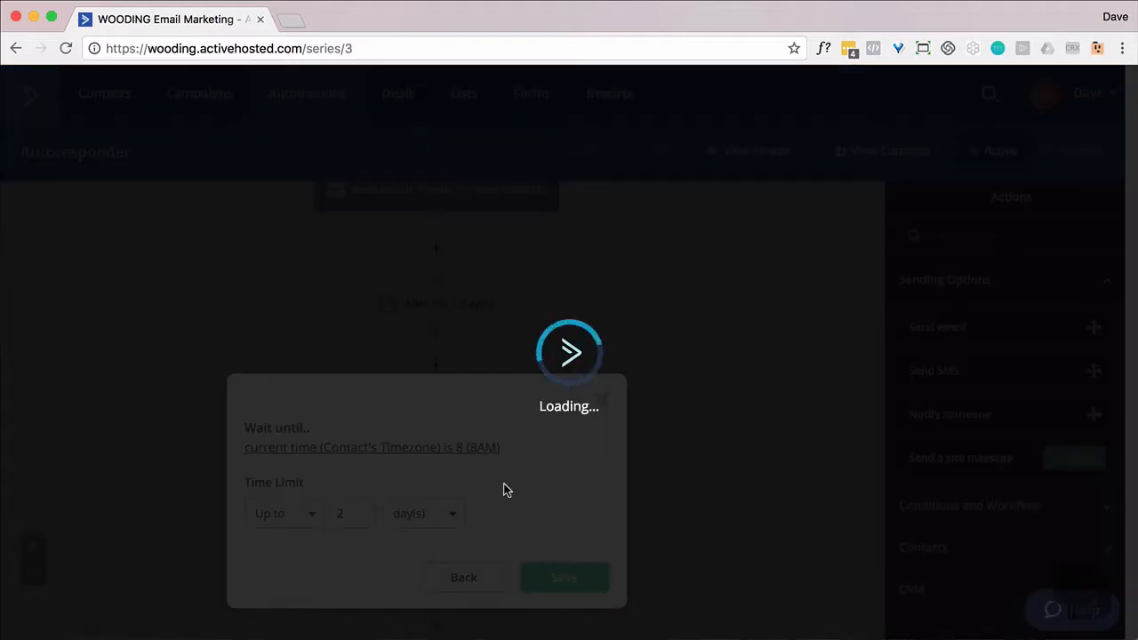
Insert a wait of 20 hours directly after Email 1, before the existing 1-day wait
scroll(516, 553, down, 2)
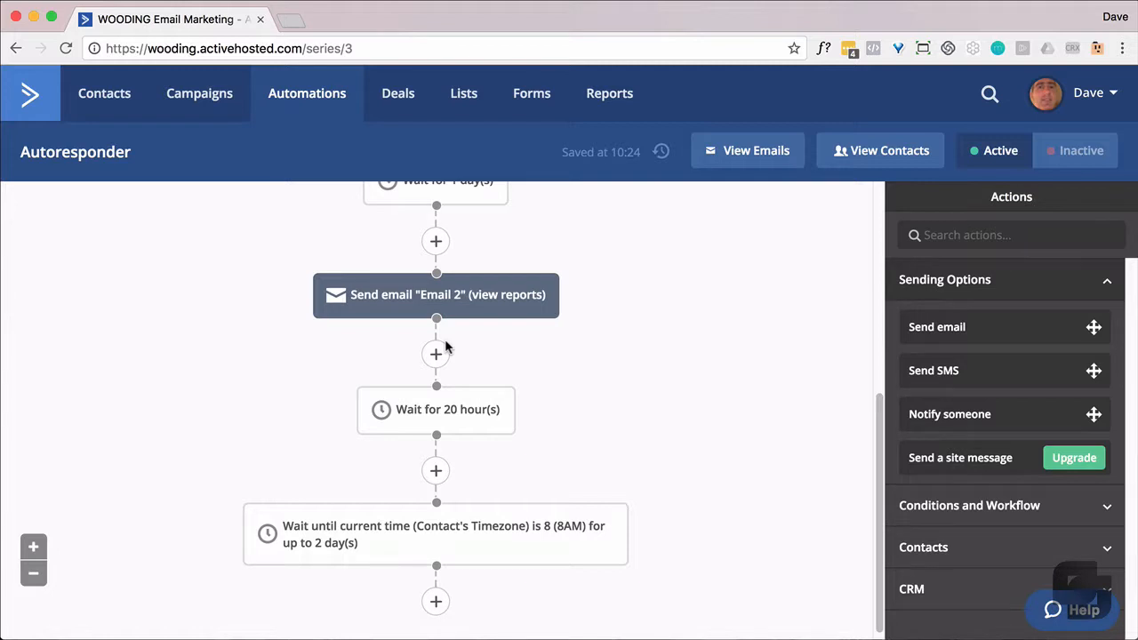
scroll(445, 346, up, 5)
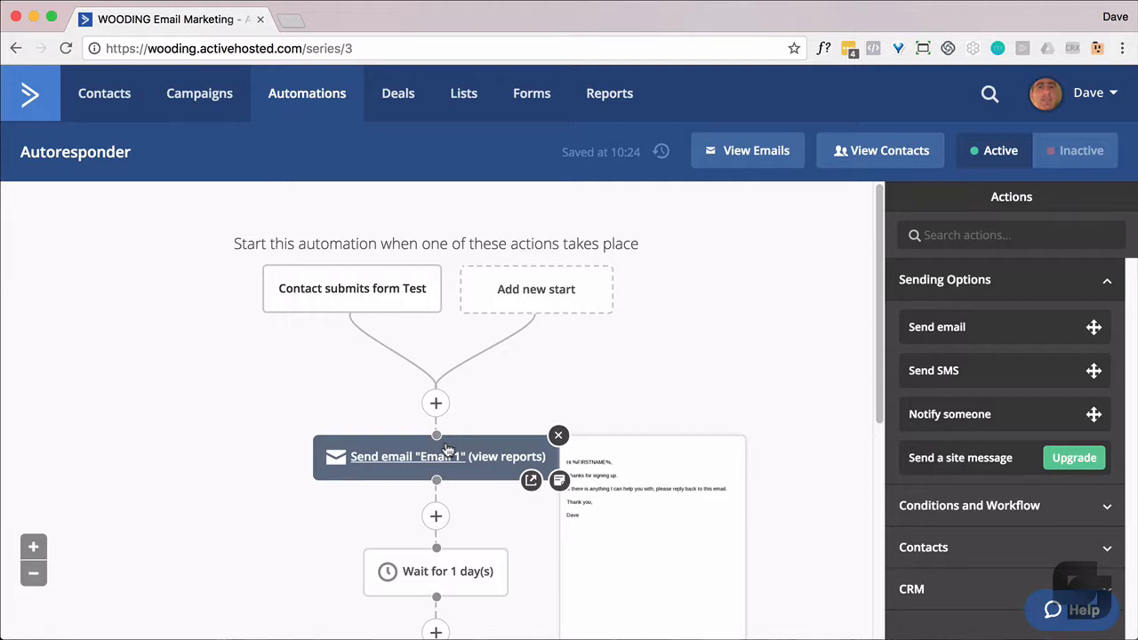
scroll(436, 435, down, 5)
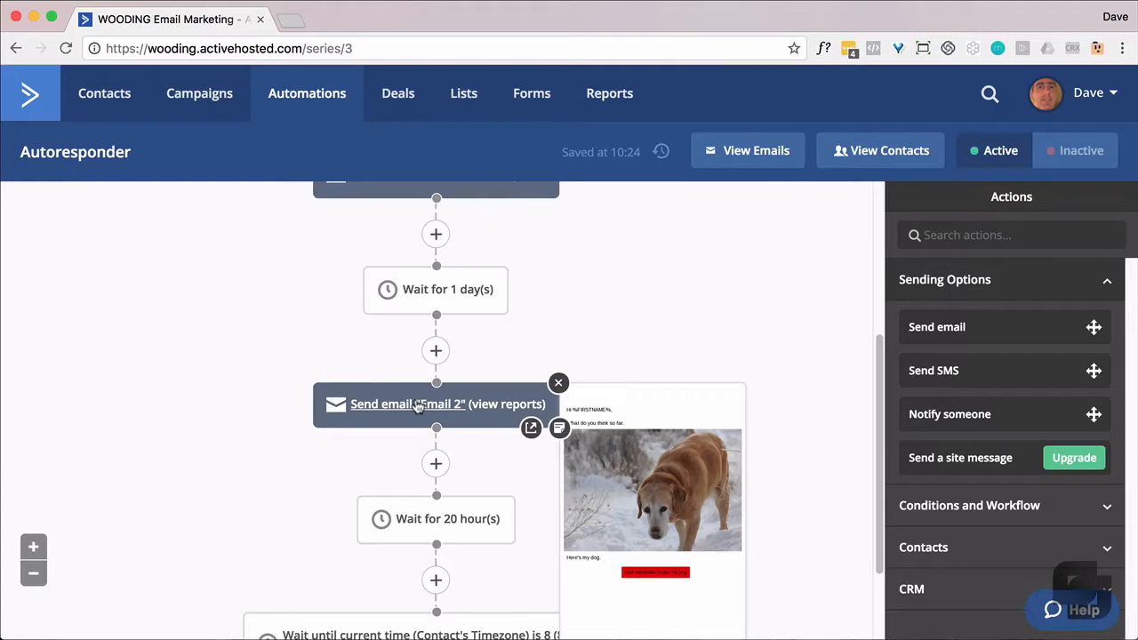
scroll(418, 405, up, 2)
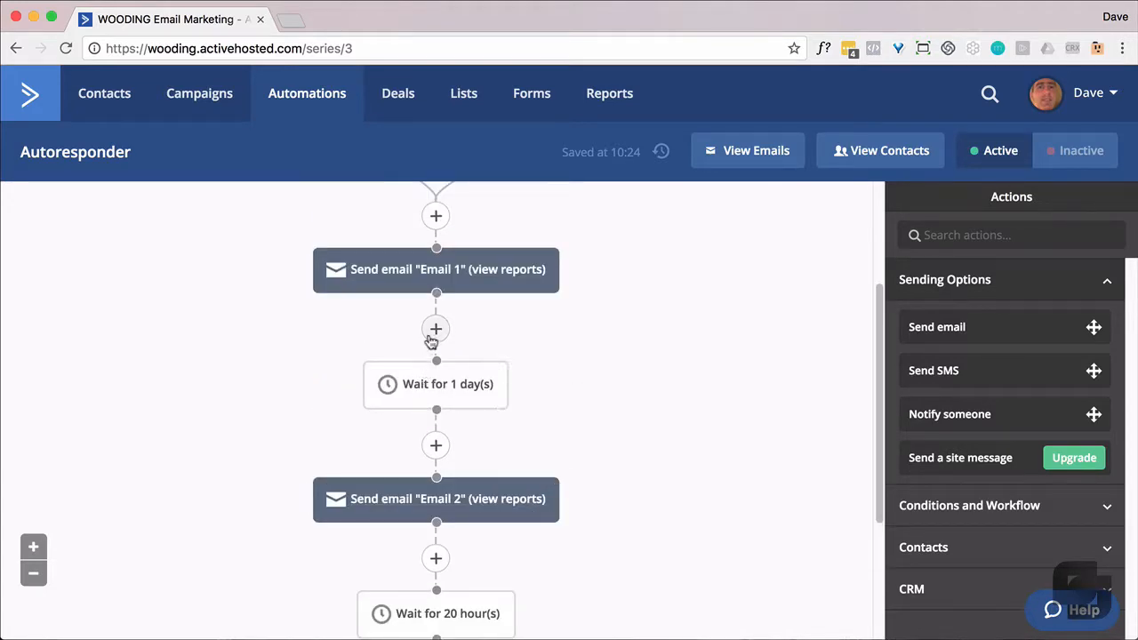
click(435, 330)
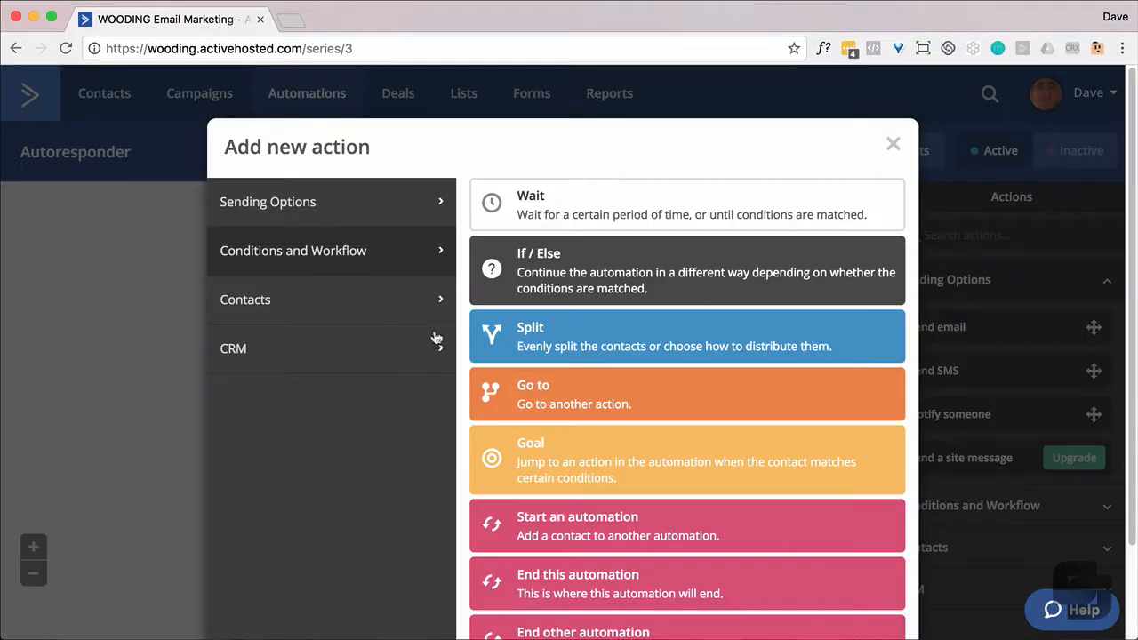
click(539, 201)
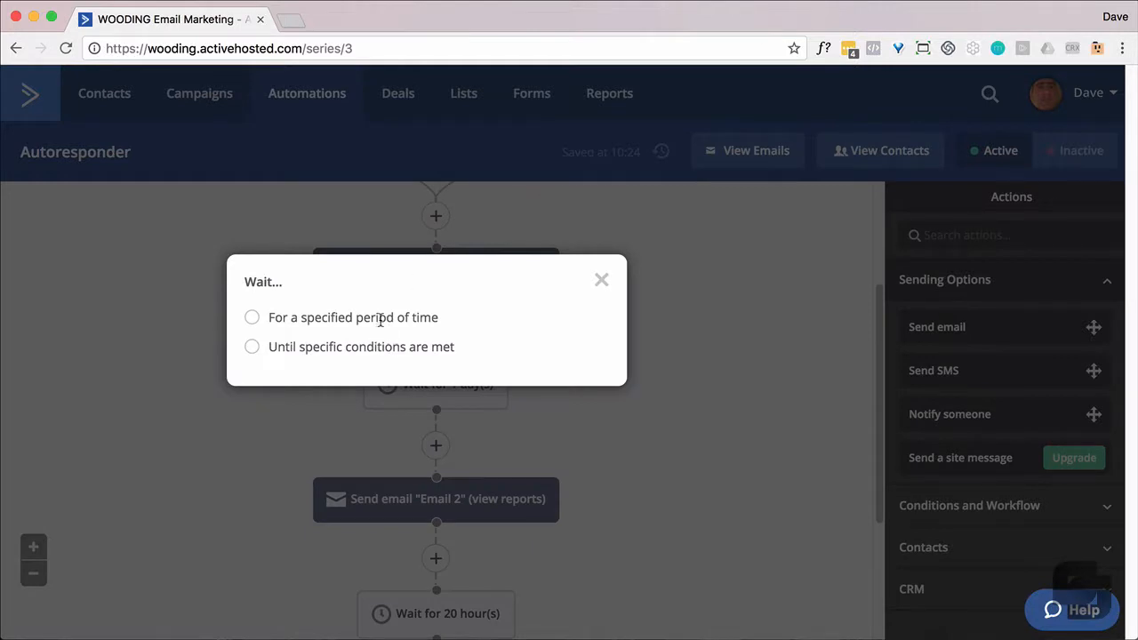
click(376, 318)
click(384, 317)
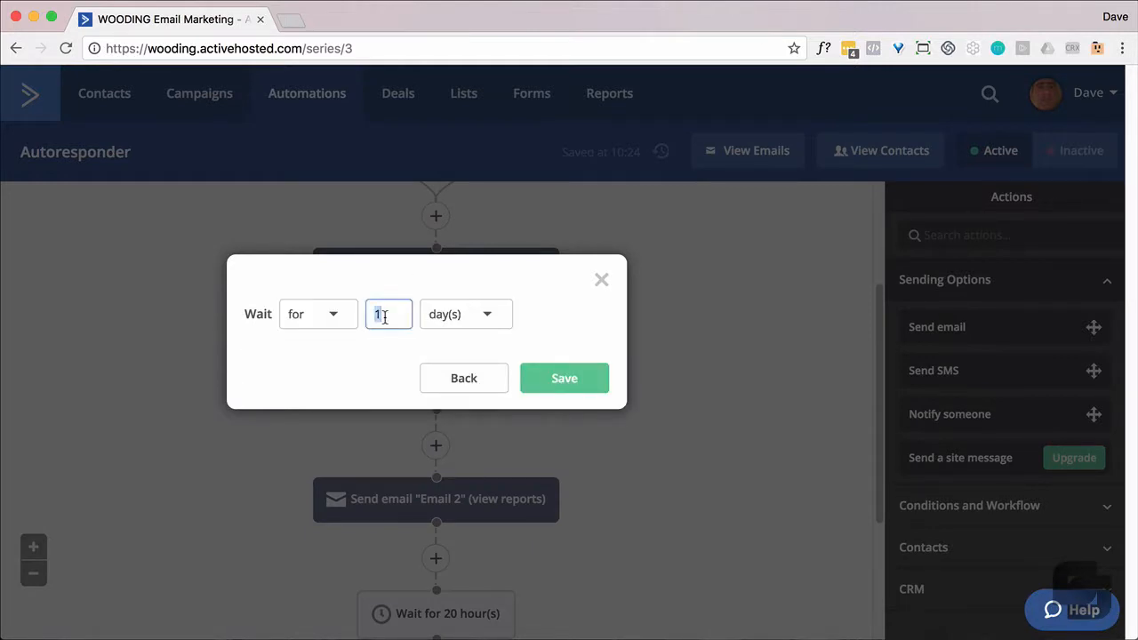
text(20)
click(475, 325)
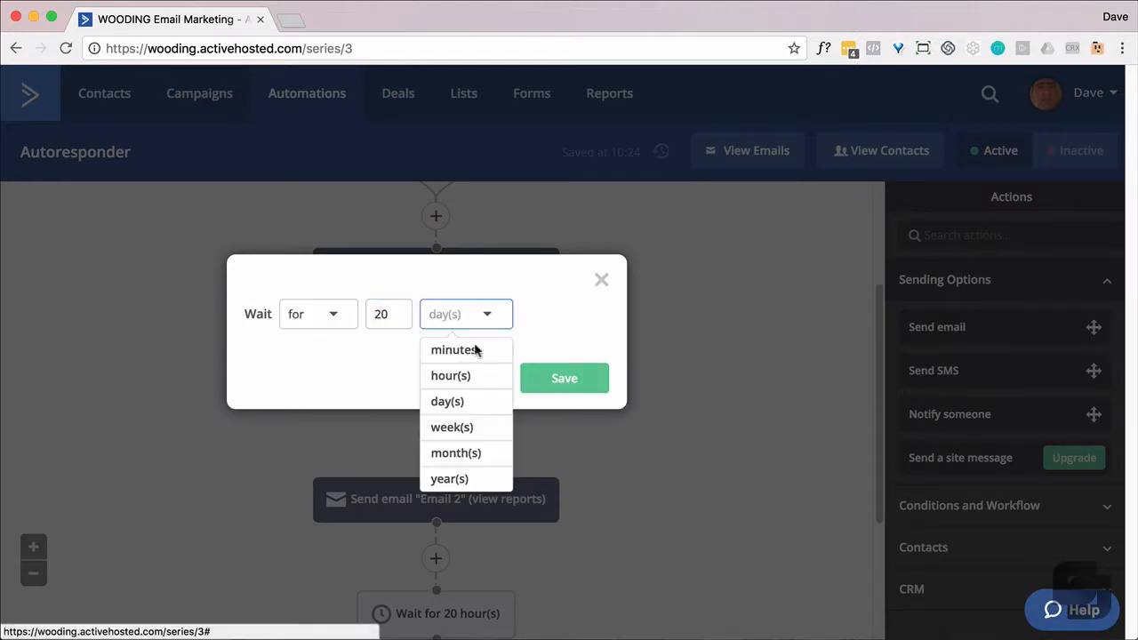
click(465, 373)
click(536, 379)
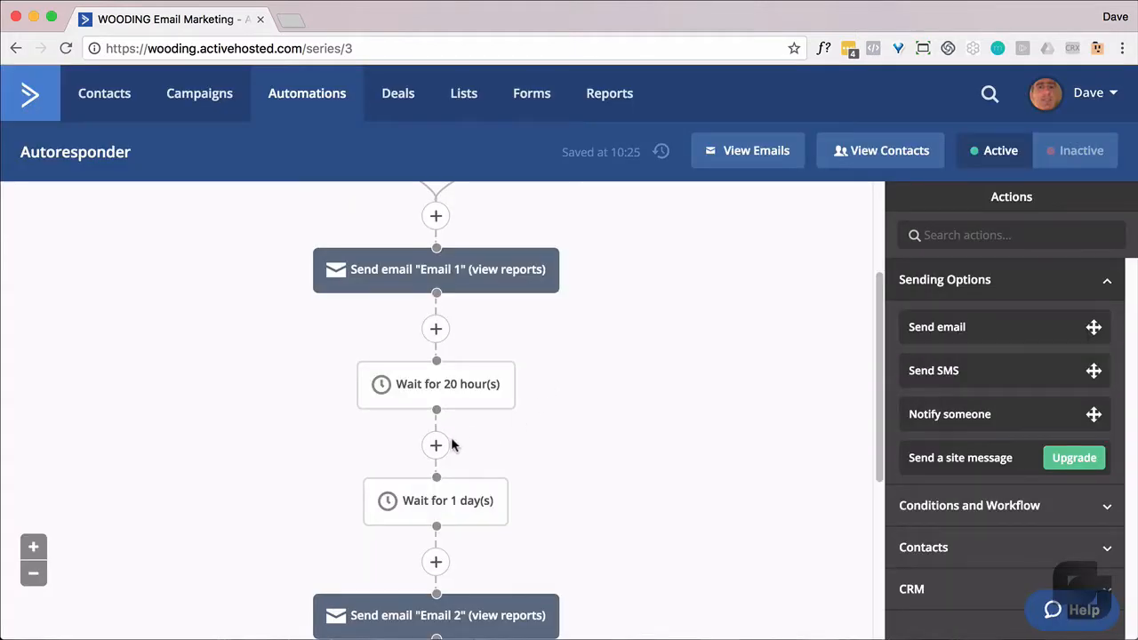
Add a conditional wait after Email 1's 20-hour wait, until Current time (Contact's Timezone) is 8 (8AM), with no time limit
click(436, 446)
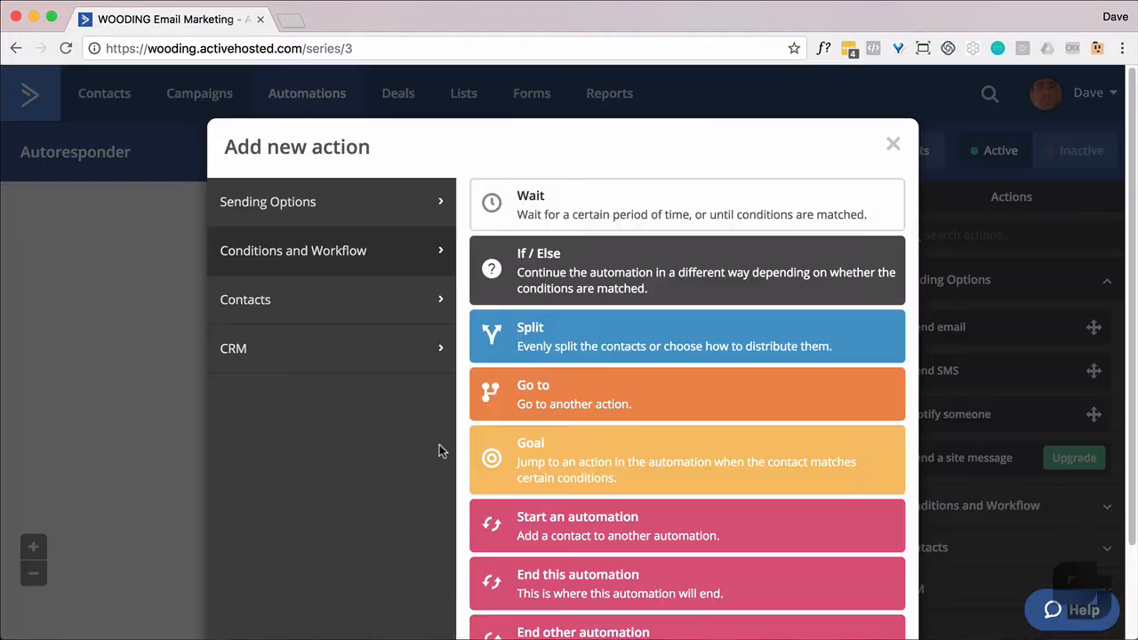
click(555, 212)
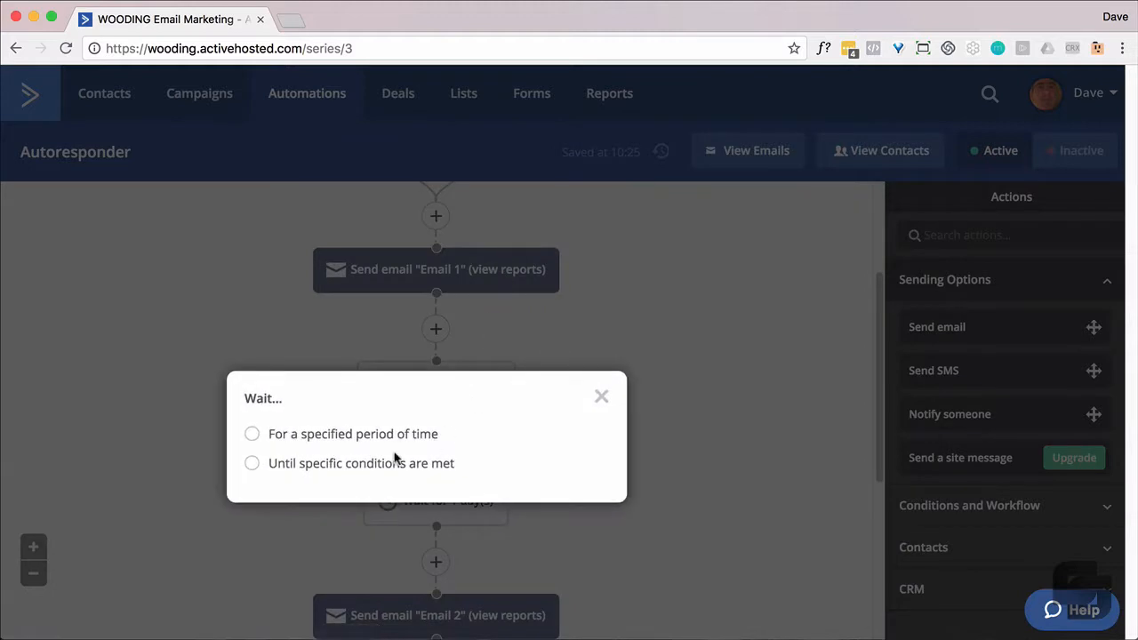
click(392, 463)
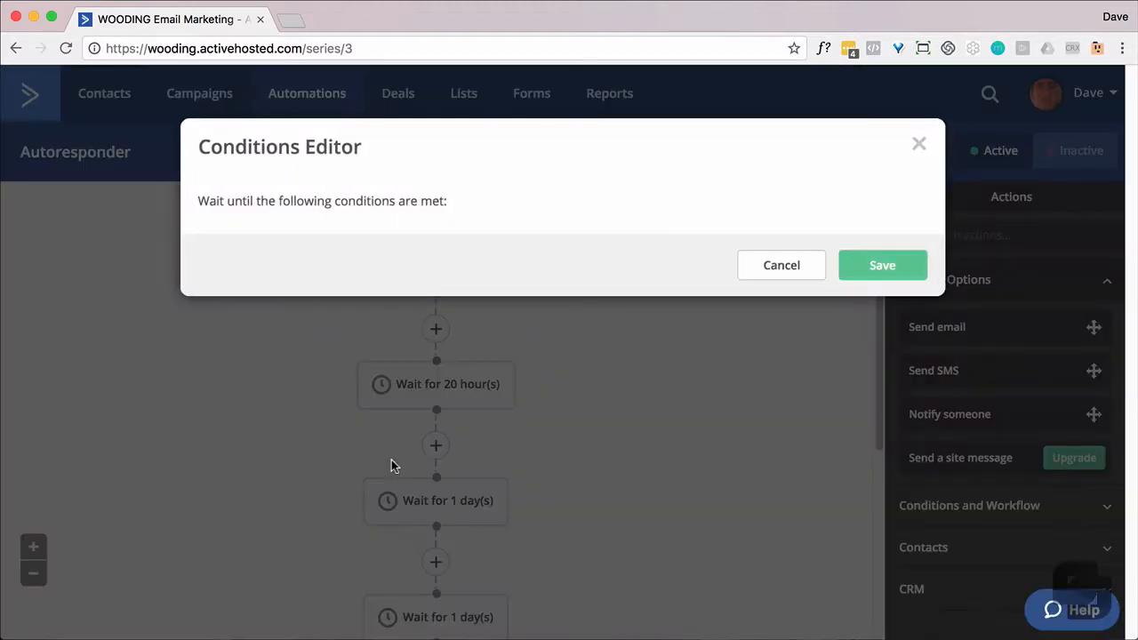
click(455, 250)
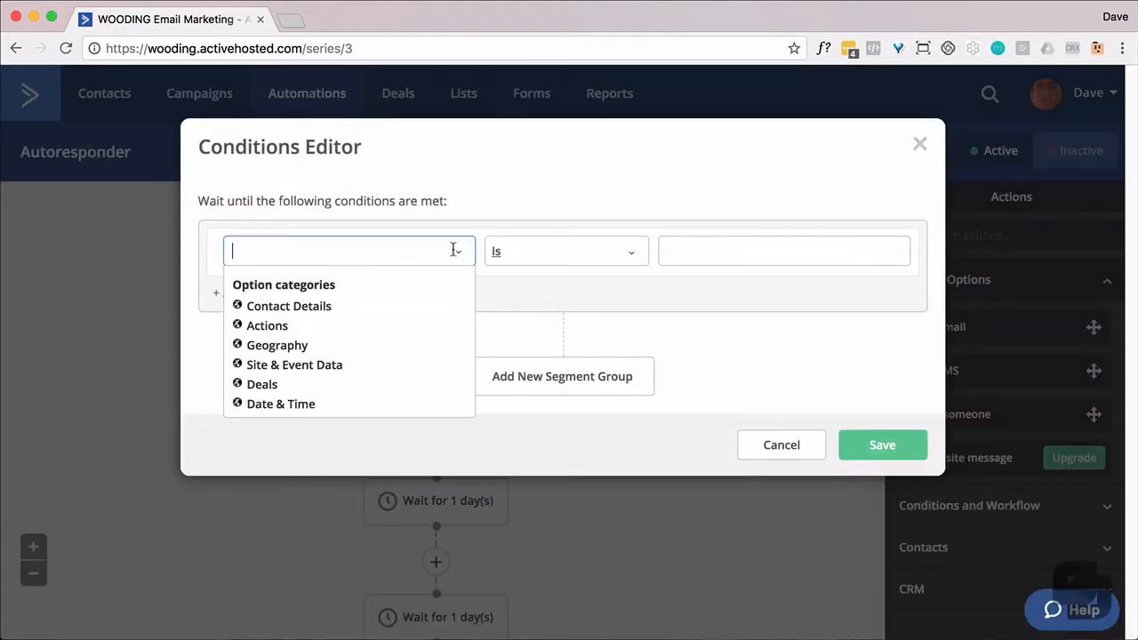
click(285, 405)
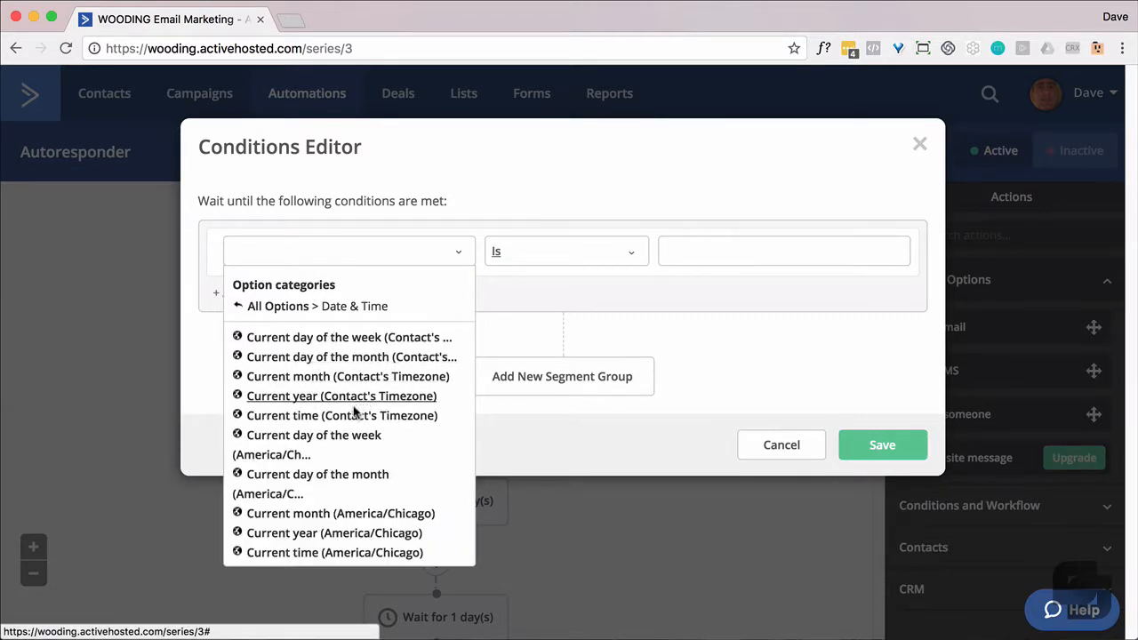
click(347, 416)
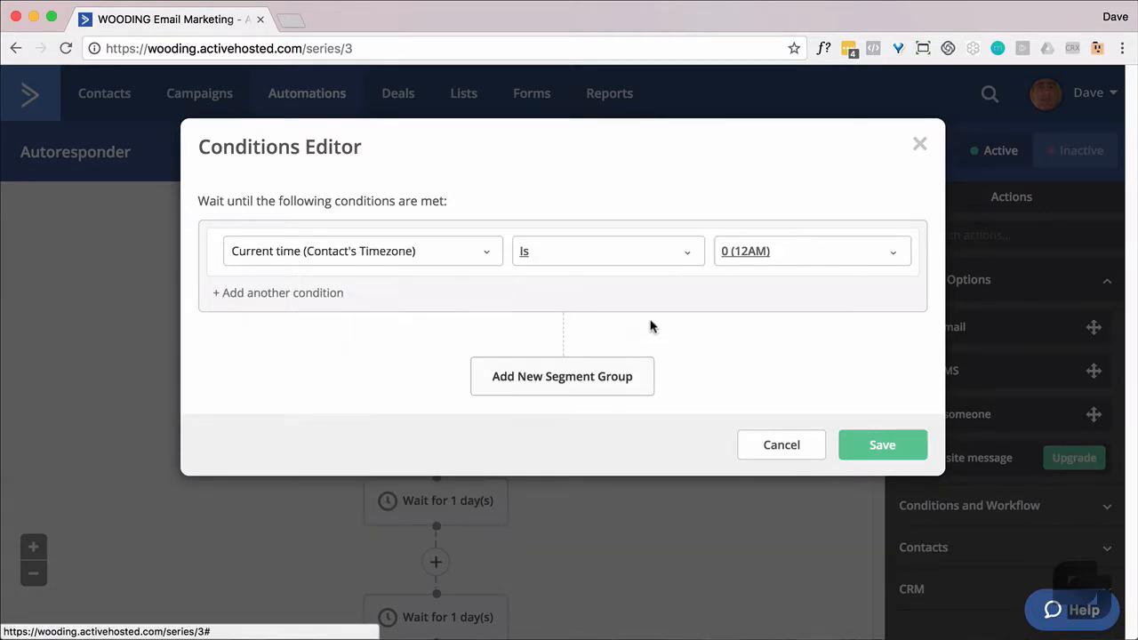
click(894, 259)
scroll(841, 320, down, 3)
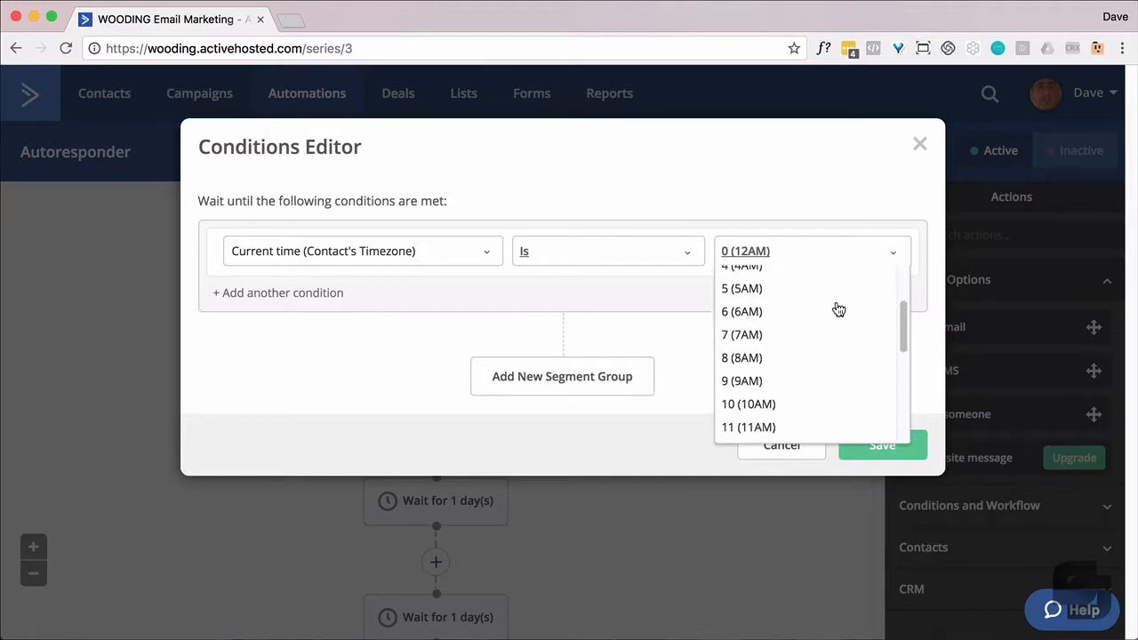
click(738, 359)
click(893, 436)
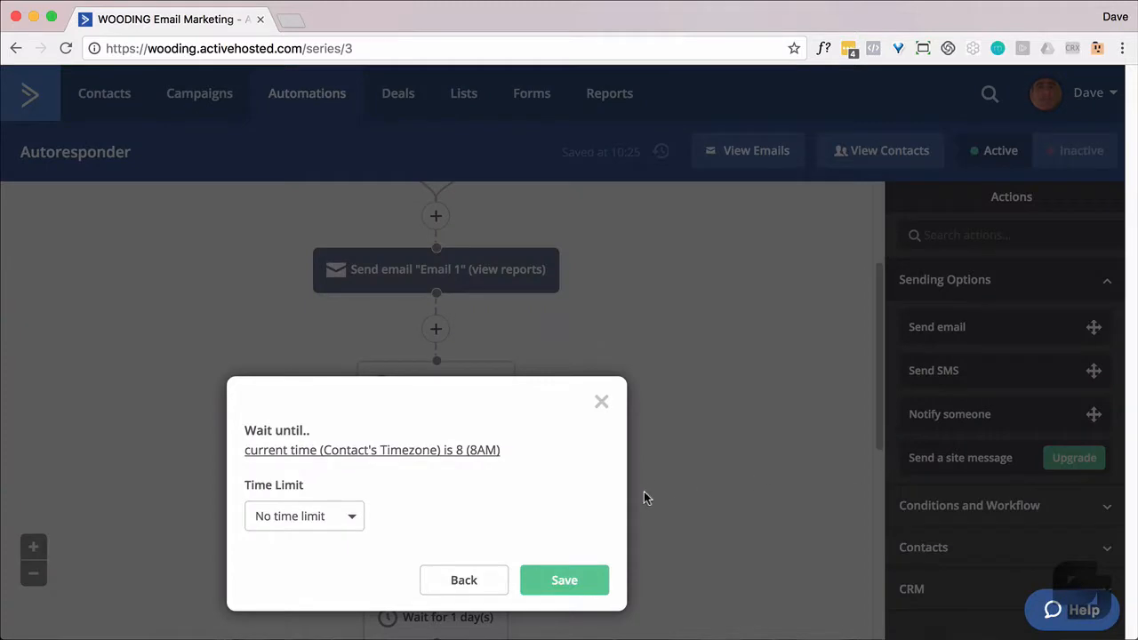
click(586, 584)
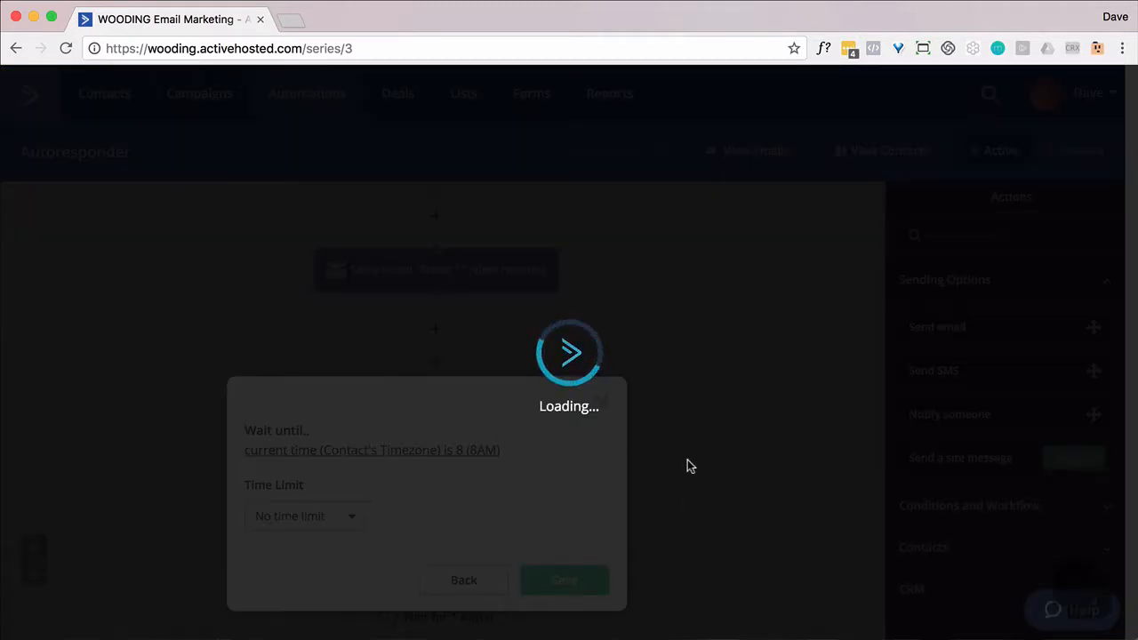
Delete the 1-day wait between the new 8AM conditional wait and Email 2
scroll(687, 461, down, 1)
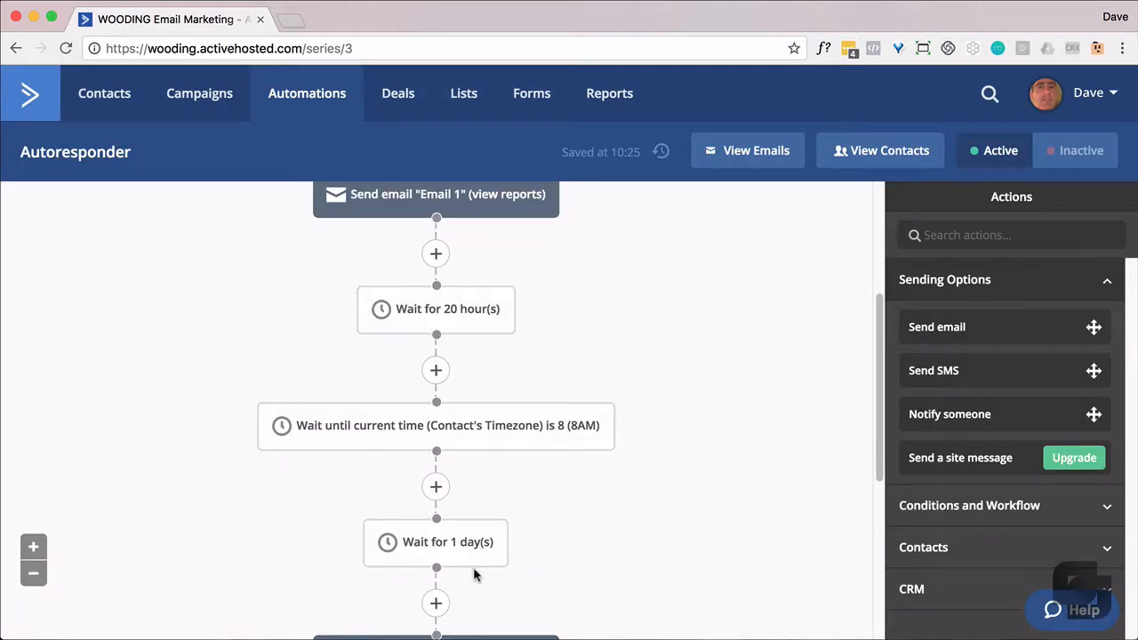
click(509, 519)
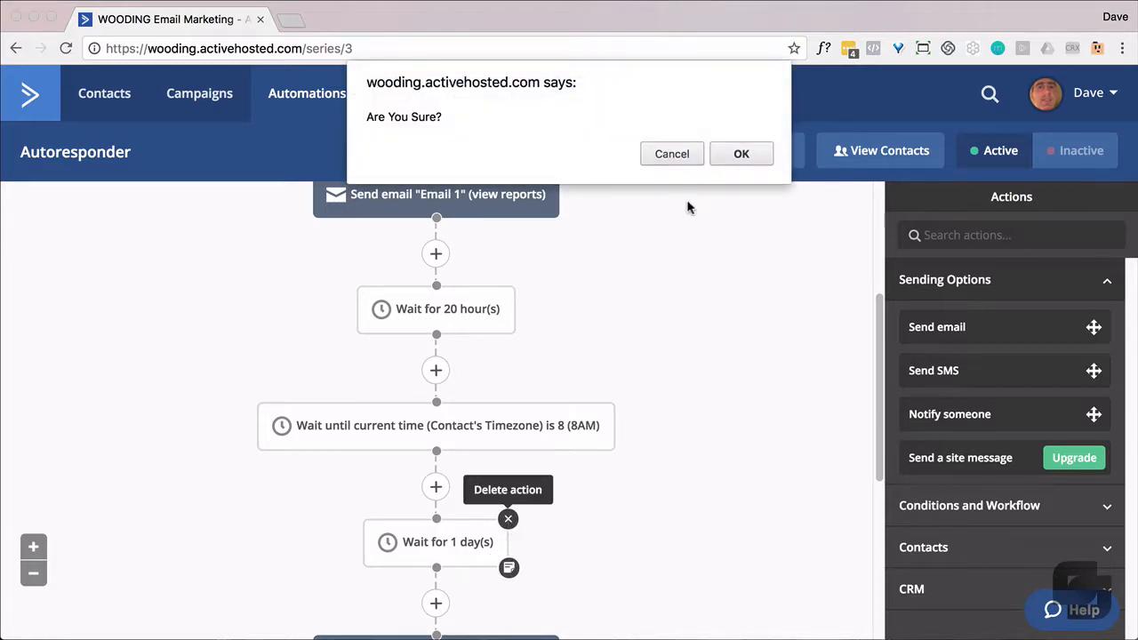
click(735, 154)
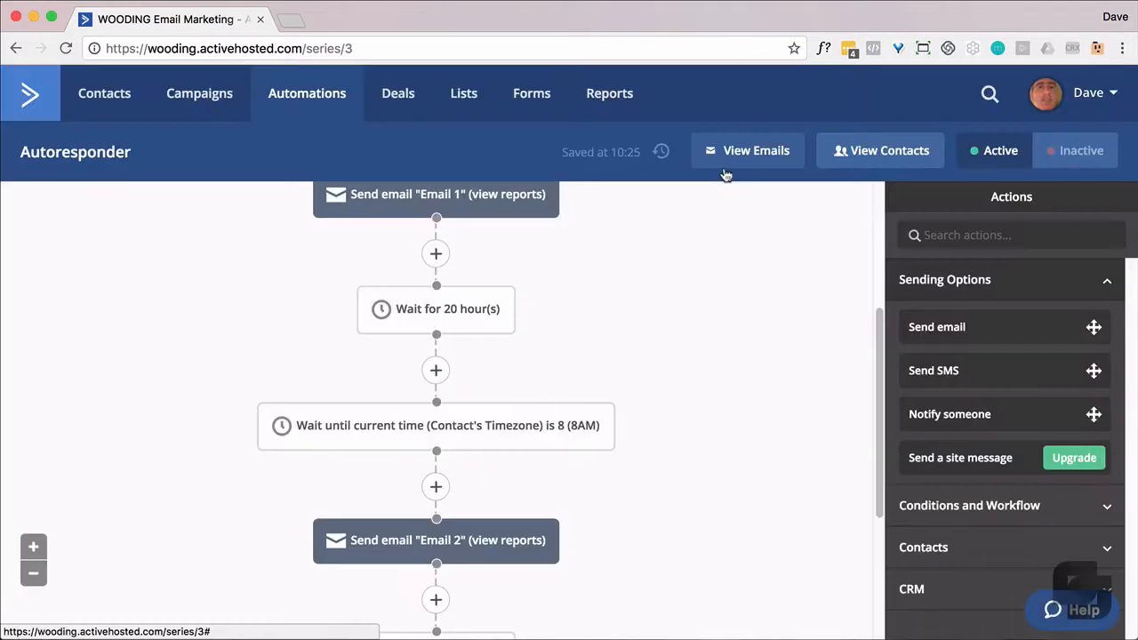
Add a send email action after the final 8AM wait and create a new email named Email 3 for it
scroll(665, 260, down, 2)
scroll(665, 260, up, 5)
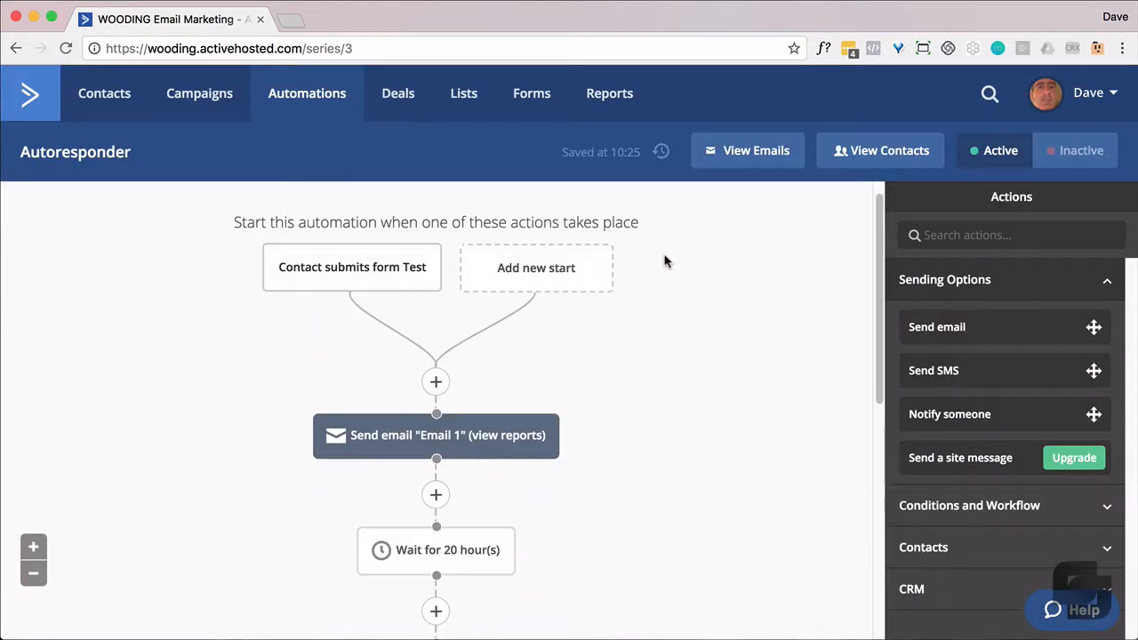
scroll(498, 285, down, 4)
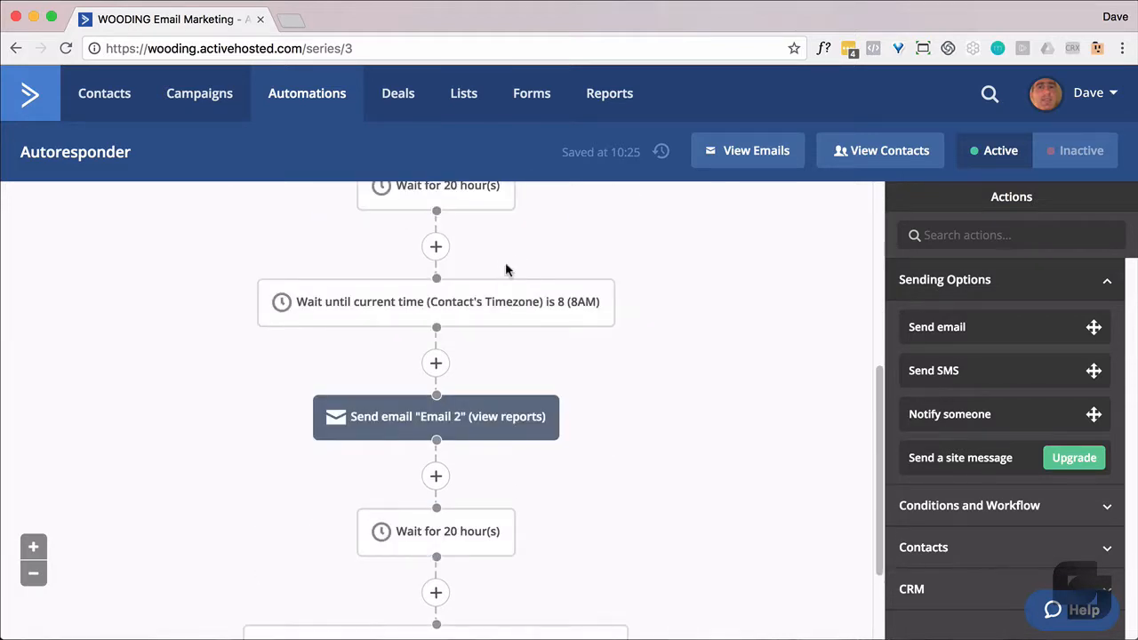
scroll(483, 329, up, 1)
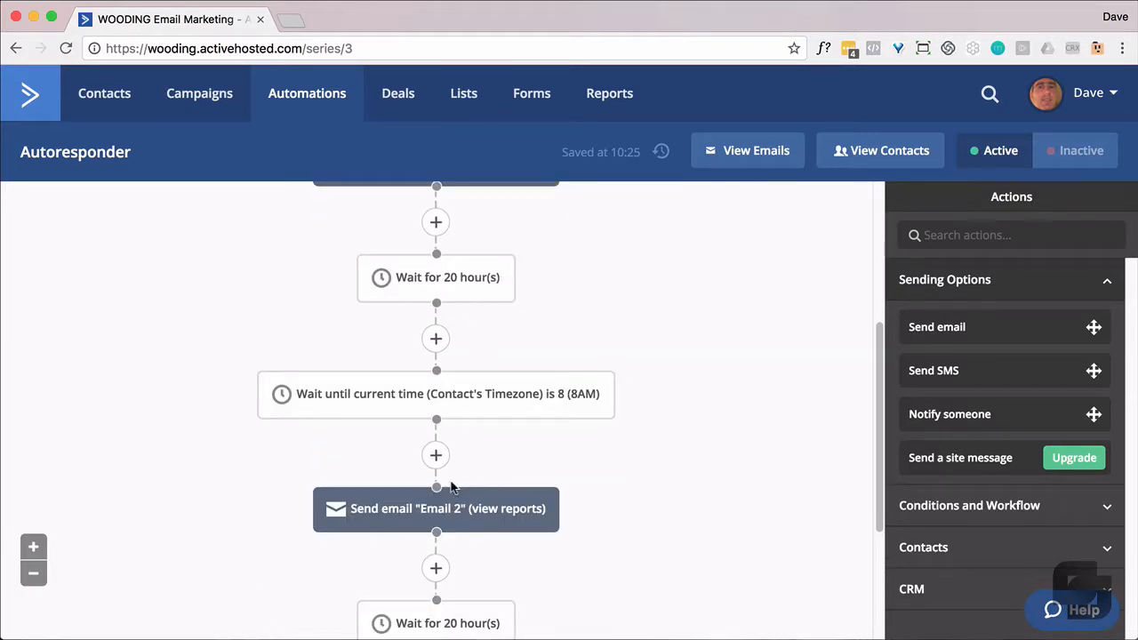
scroll(449, 464, down, 2)
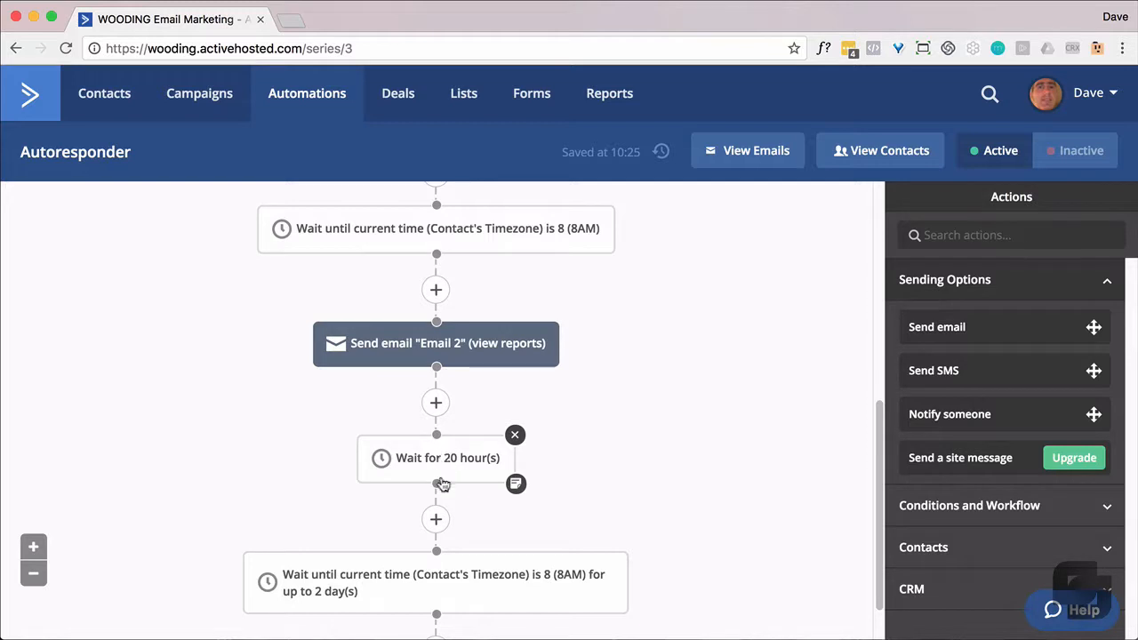
scroll(437, 463, down, 1)
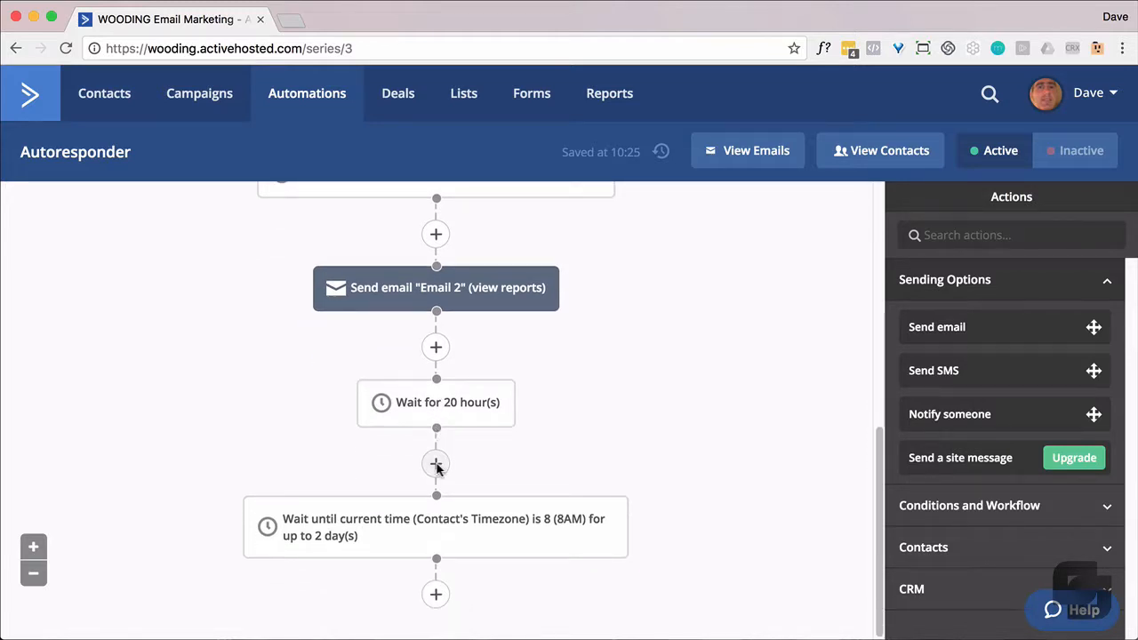
click(438, 593)
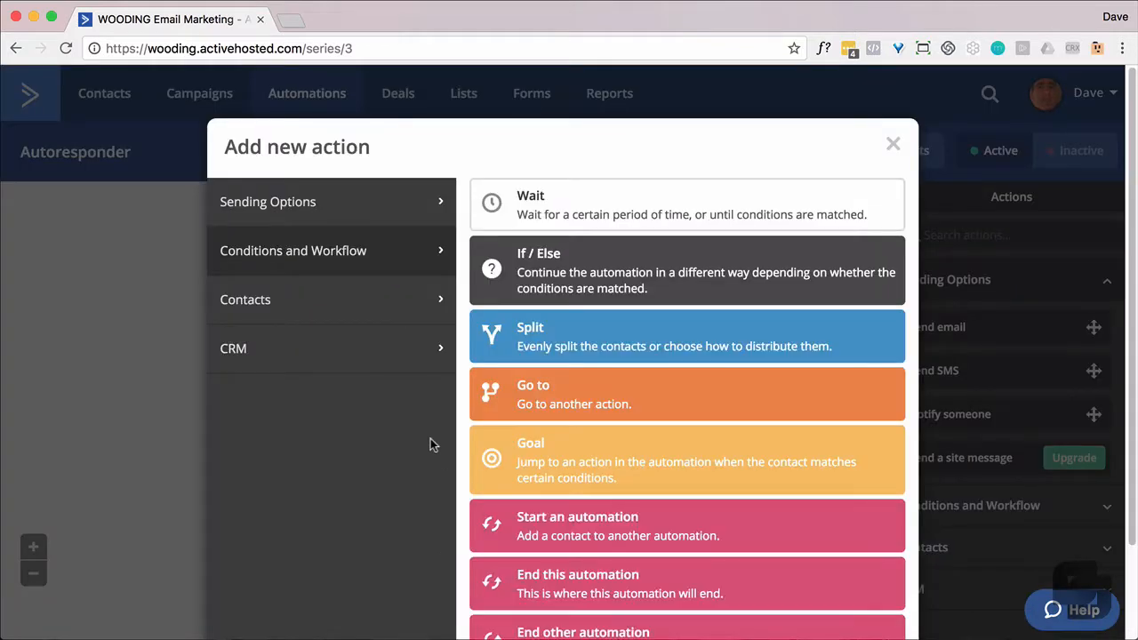
click(361, 203)
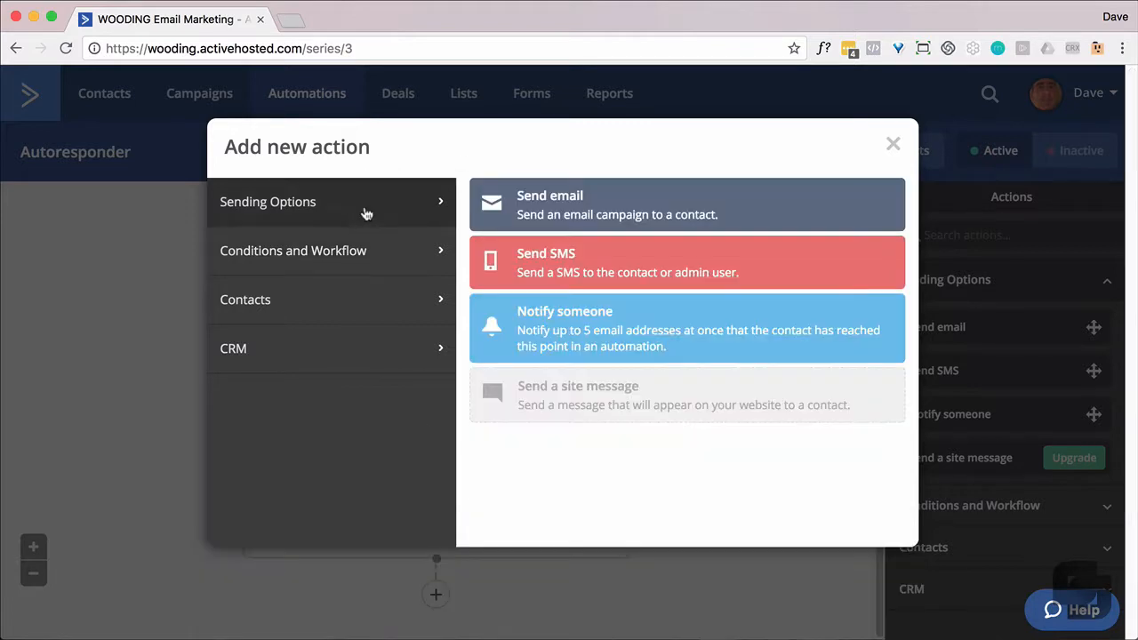
click(485, 219)
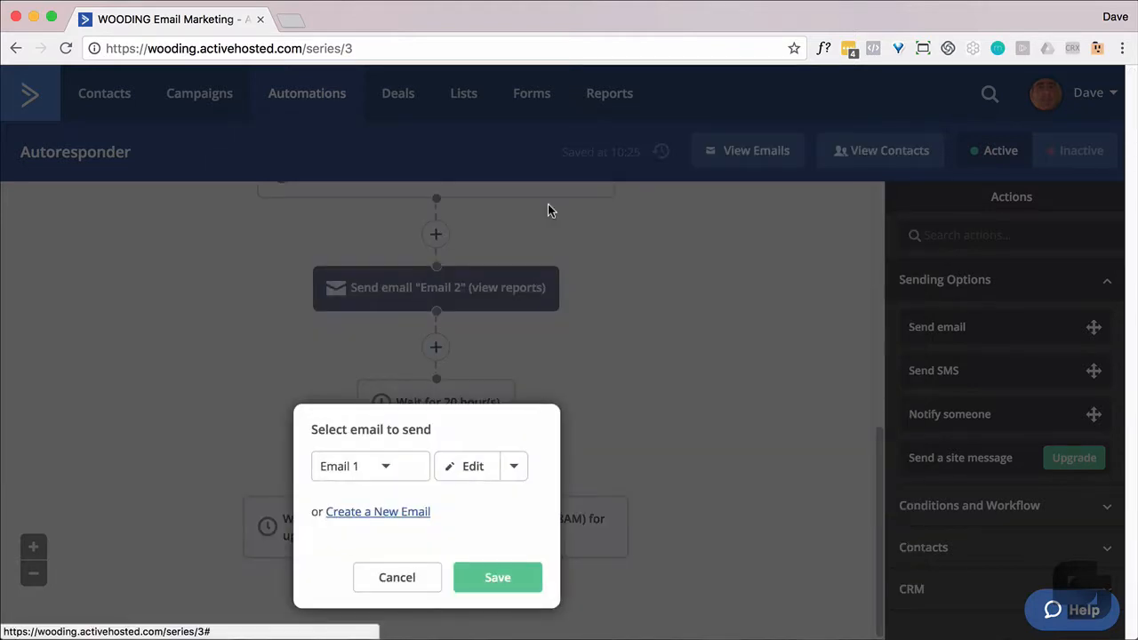
click(378, 513)
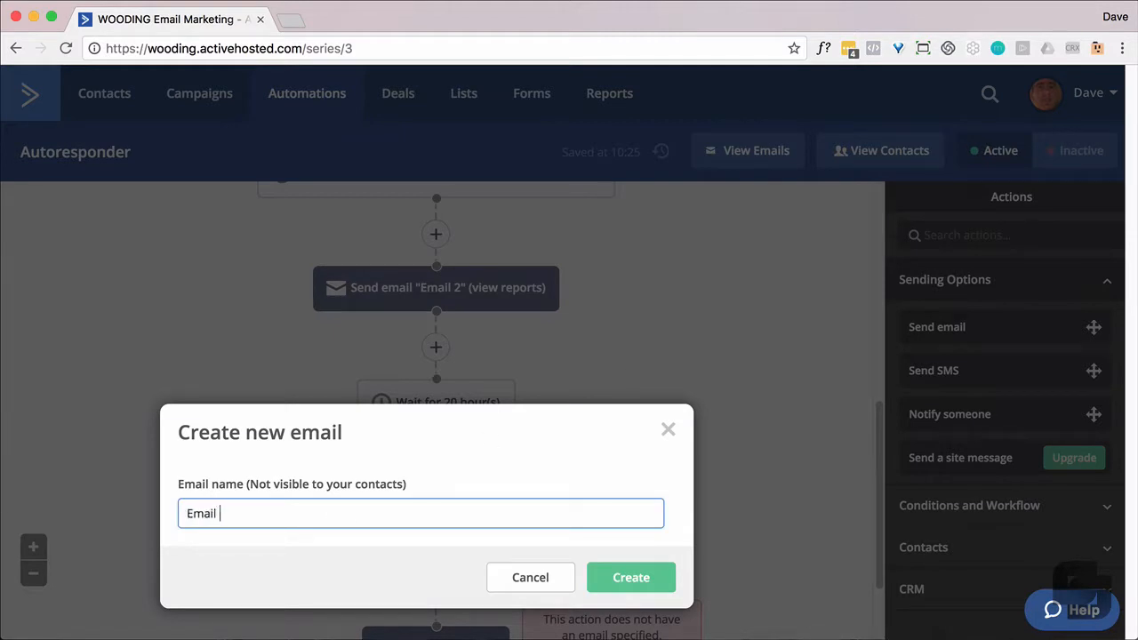
click(639, 577)
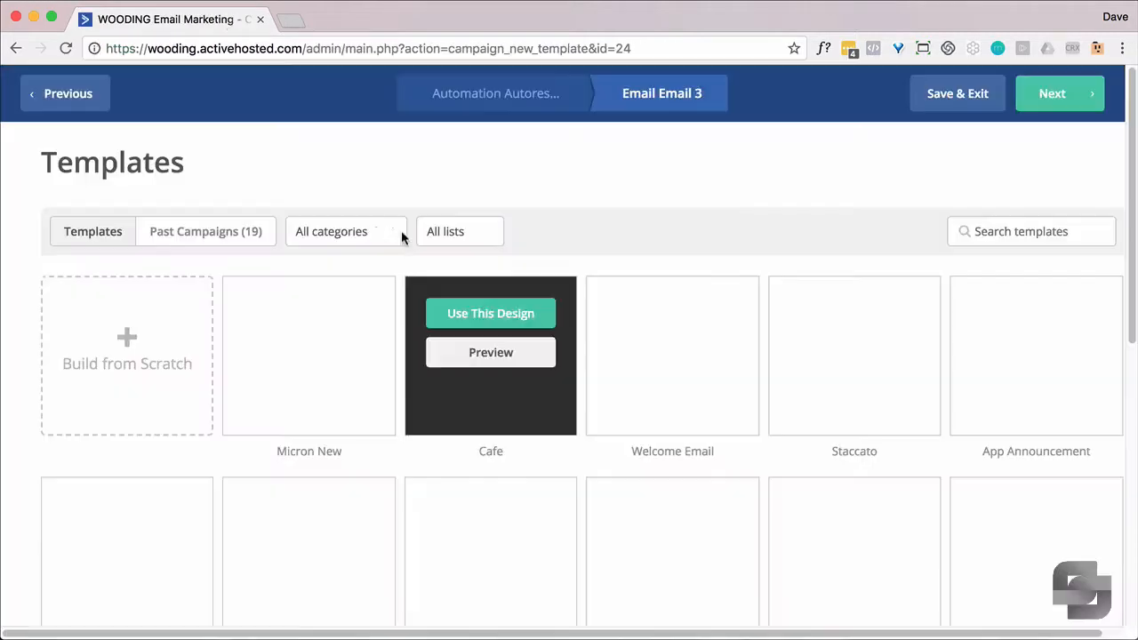
Base Email 3 on the past campaign Email 1's design and set its subject to "3rd Day"
click(233, 246)
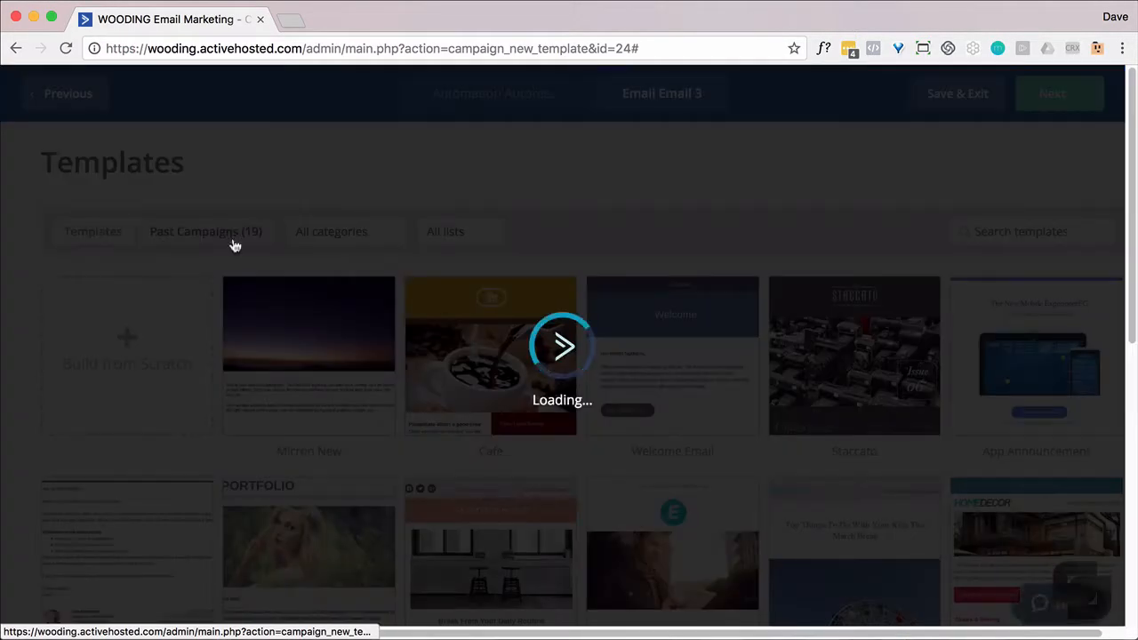
mouse_move(287, 357)
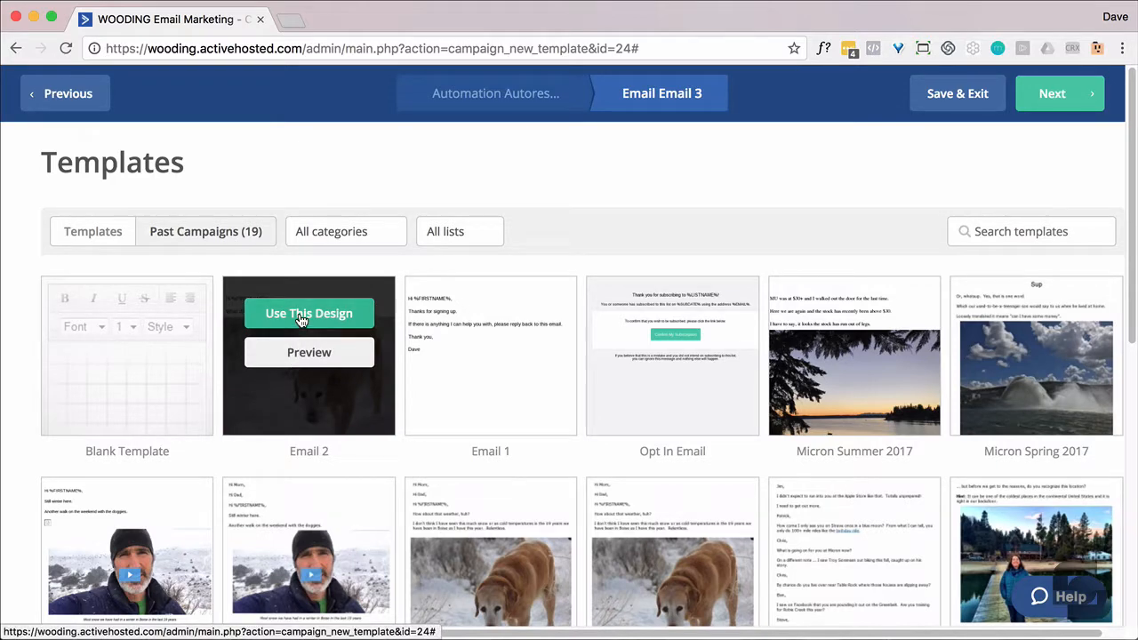
mouse_move(466, 324)
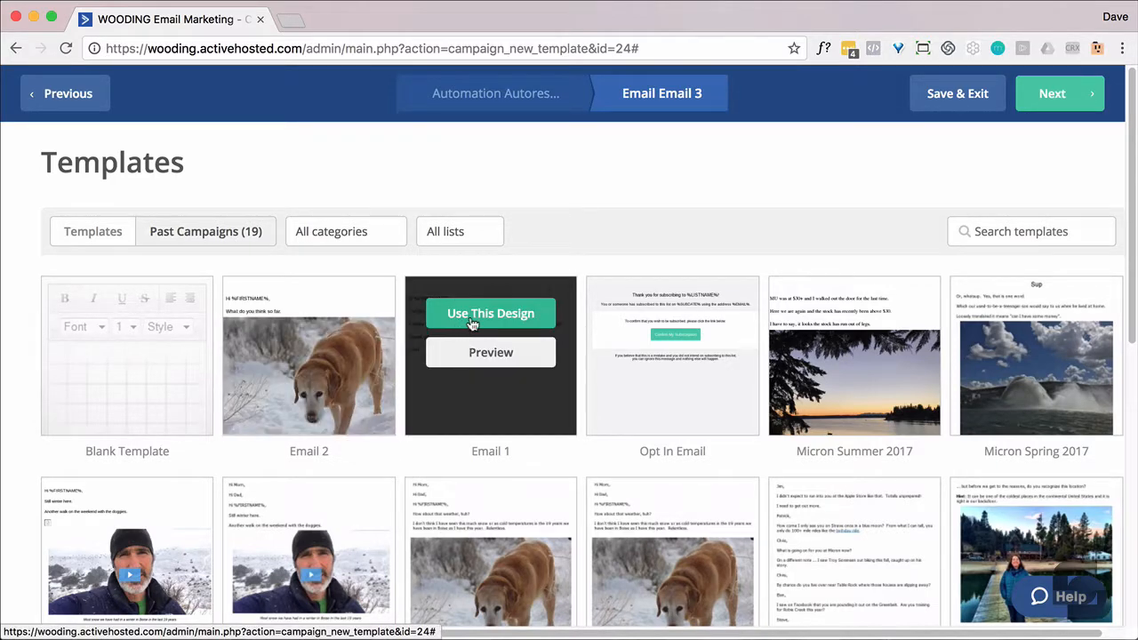
click(472, 324)
click(386, 252)
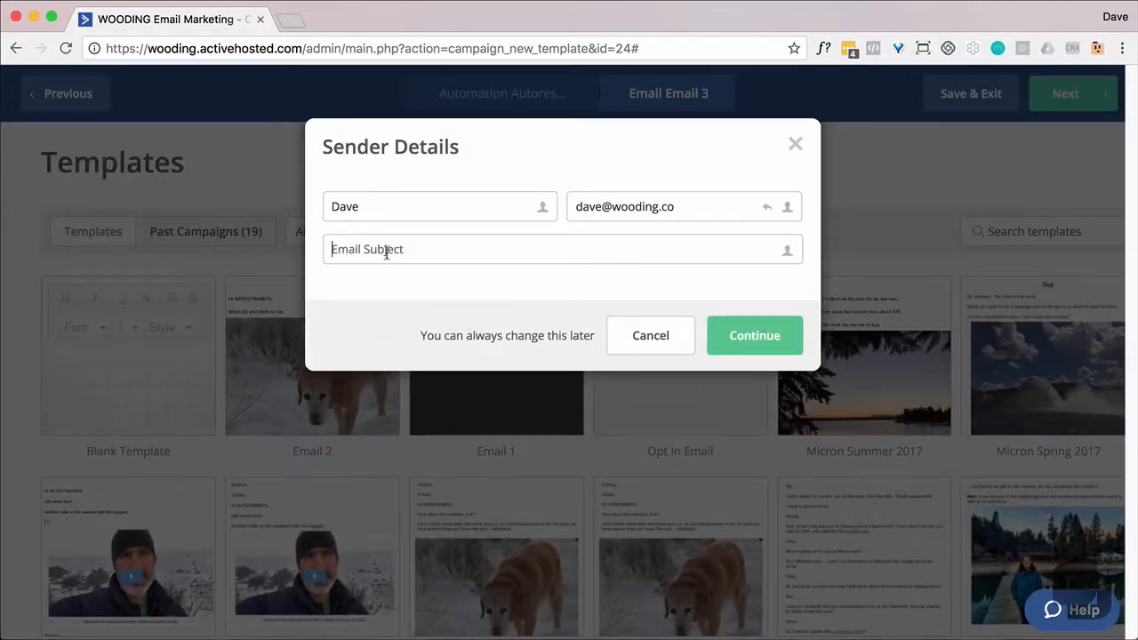
click(386, 252)
text(3r)
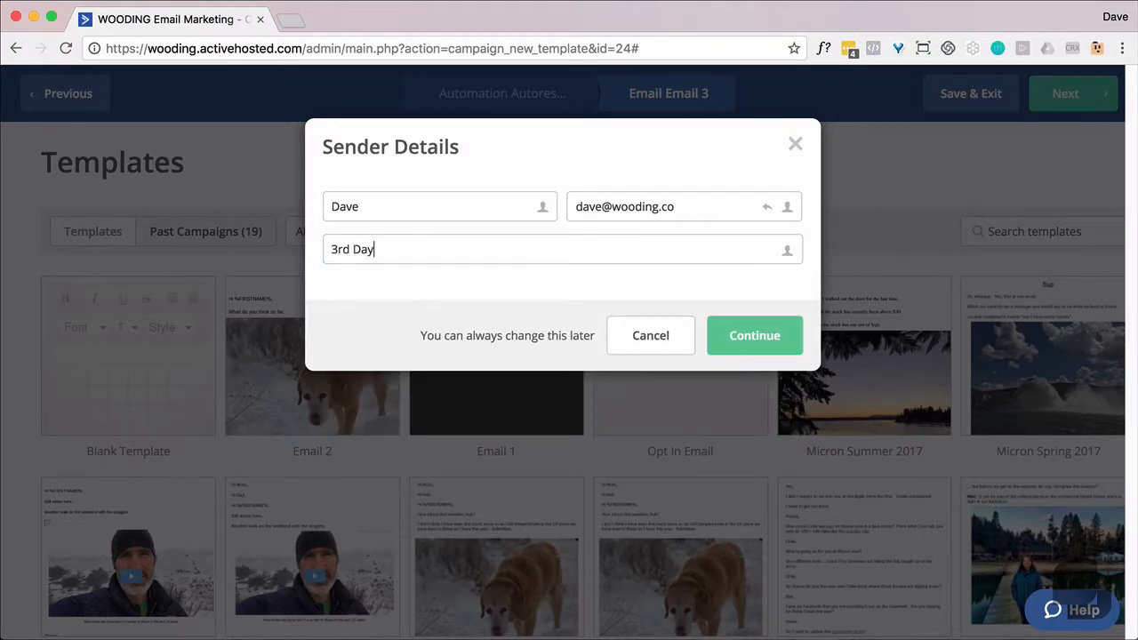
text(d Day)
click(762, 329)
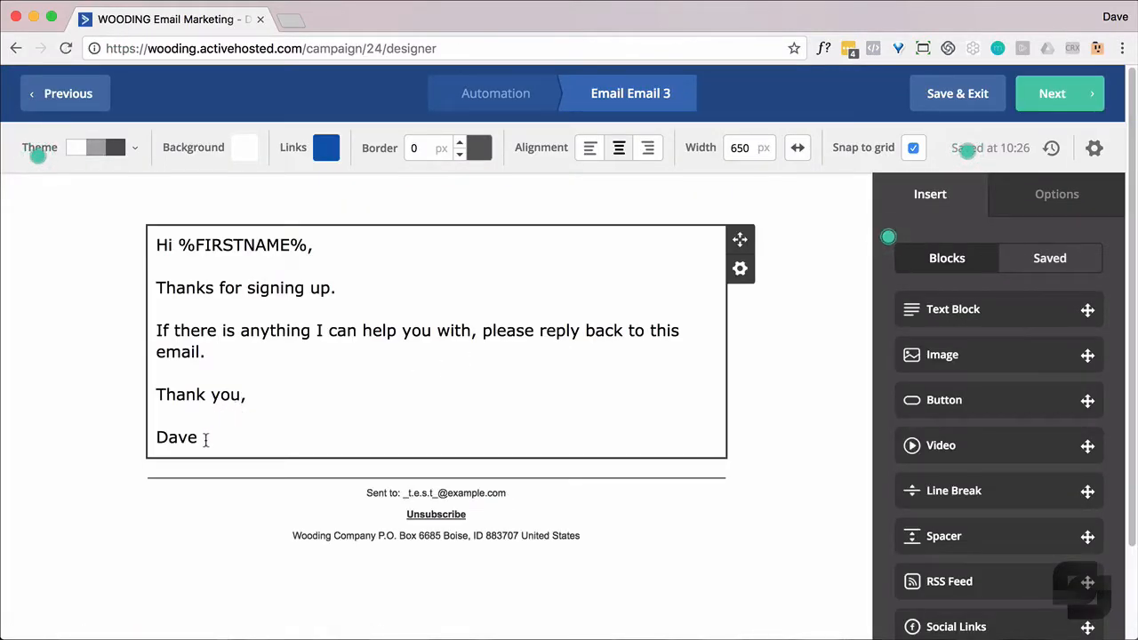
Replace the body text below the greeting with "What is going on?" and the sender's first name as sign-off
drag(206, 440, 156, 289)
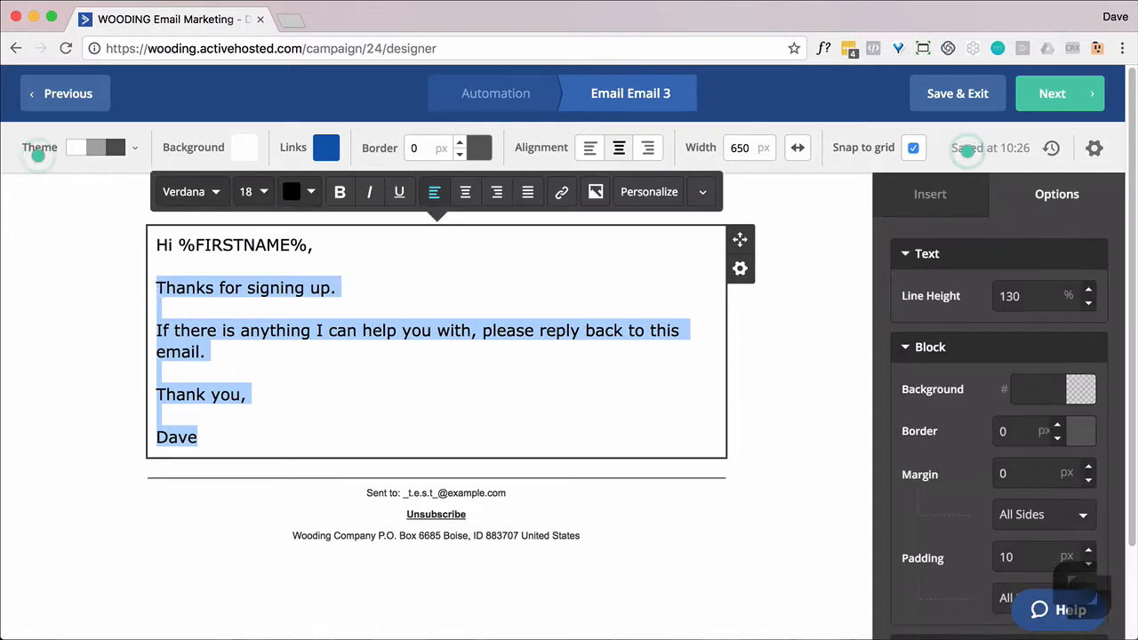
text(What is go)
text(ing on)
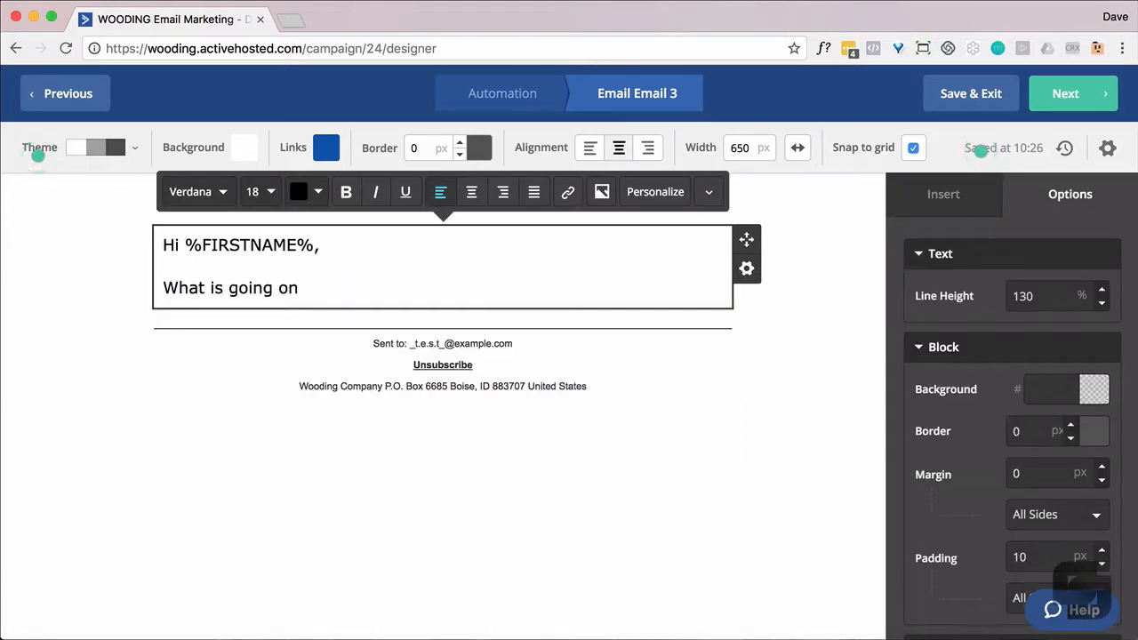
key(BackSpace)
text(?)
key(Return)
text(Dave)
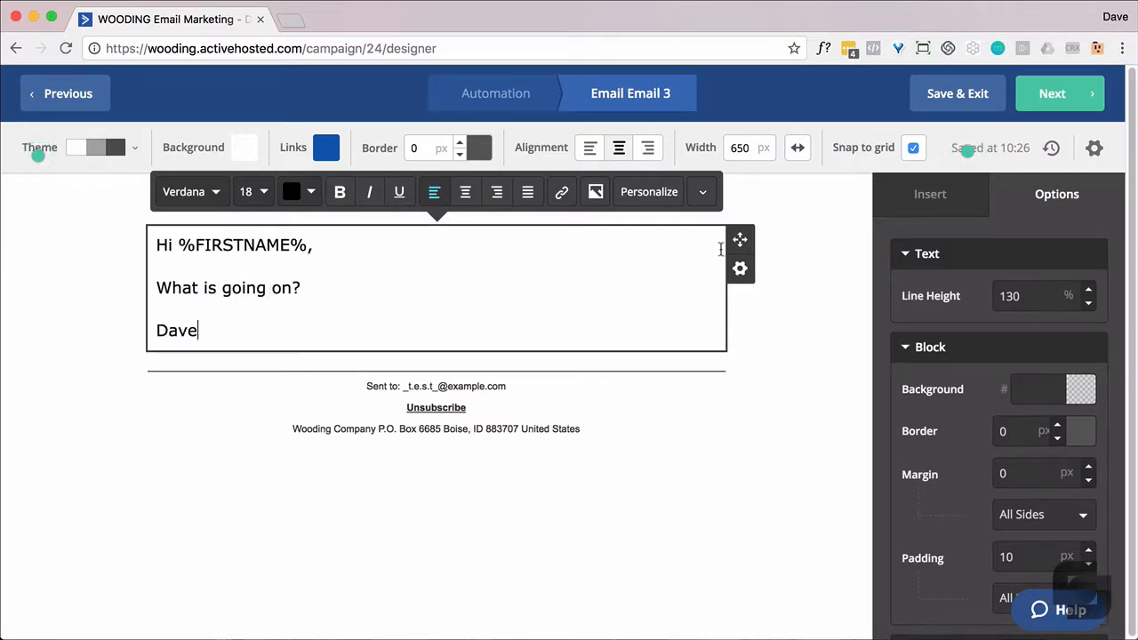
Proceed to Email 3's campaign summary, review it down to the spam check, and finish the email to return to the automation
click(1059, 104)
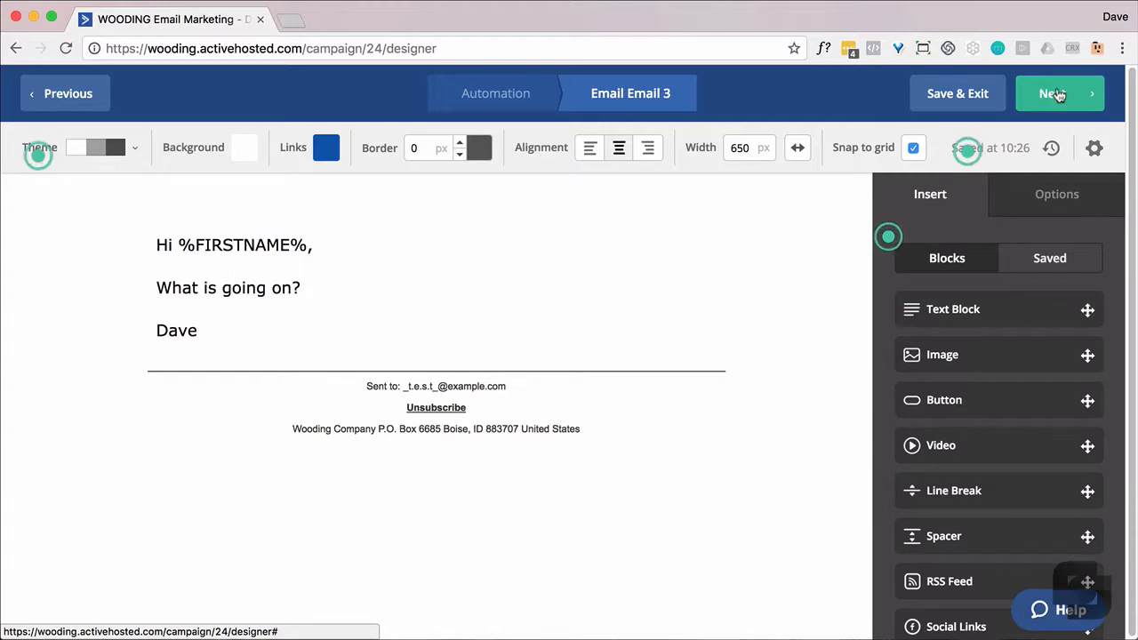
click(1055, 102)
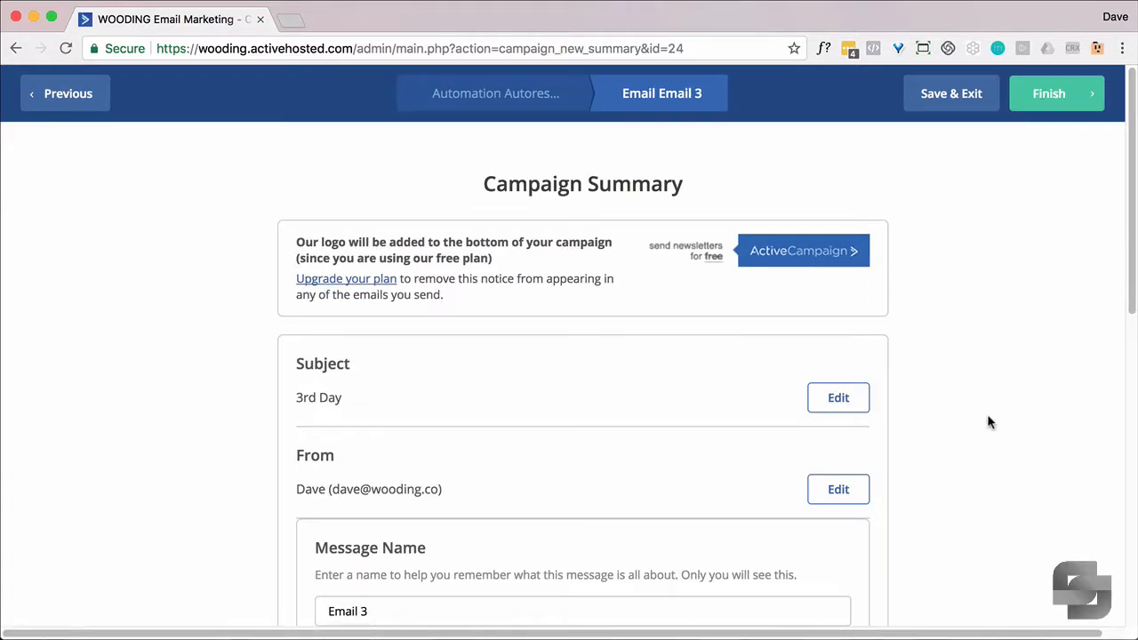
scroll(990, 423, down, 10)
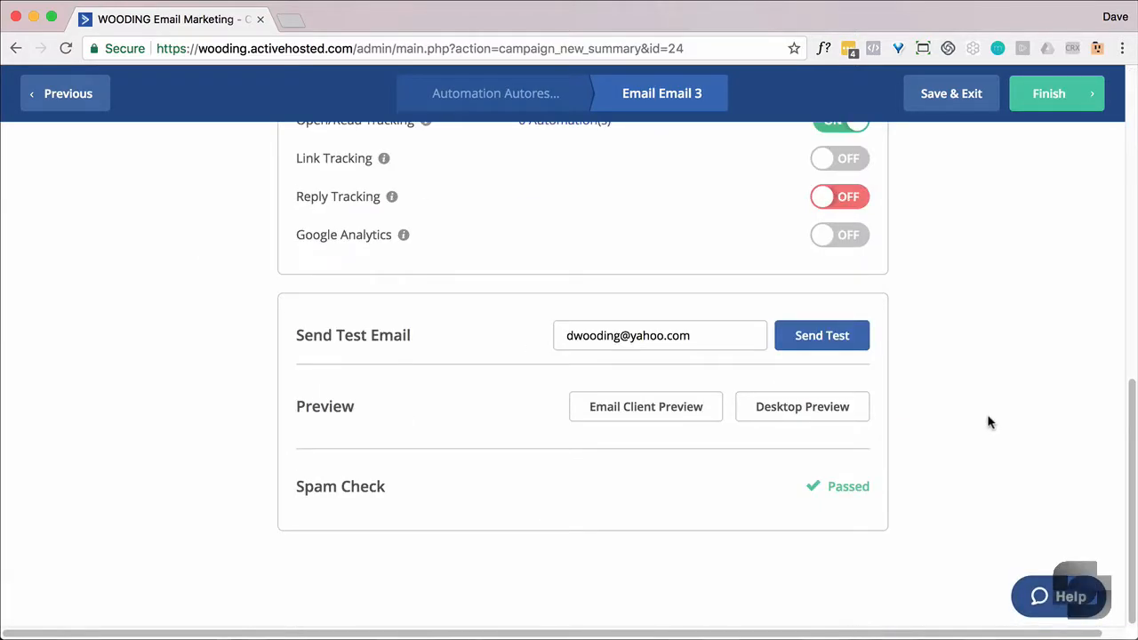
click(1050, 93)
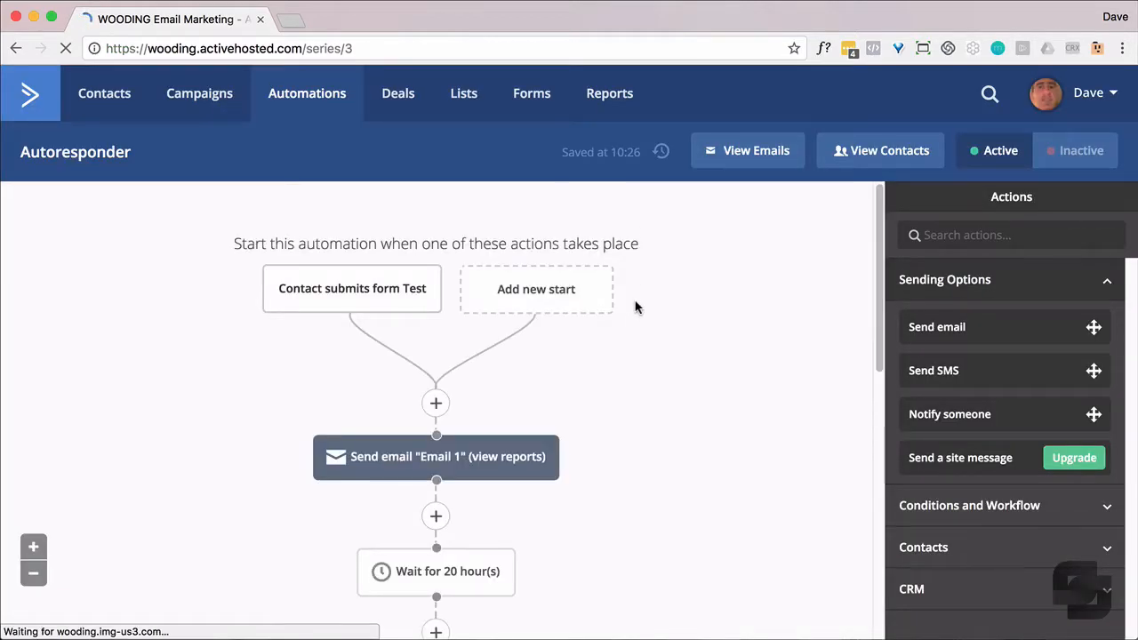
Add an End this automation action after the Email 3 send action
scroll(639, 311, down, 15)
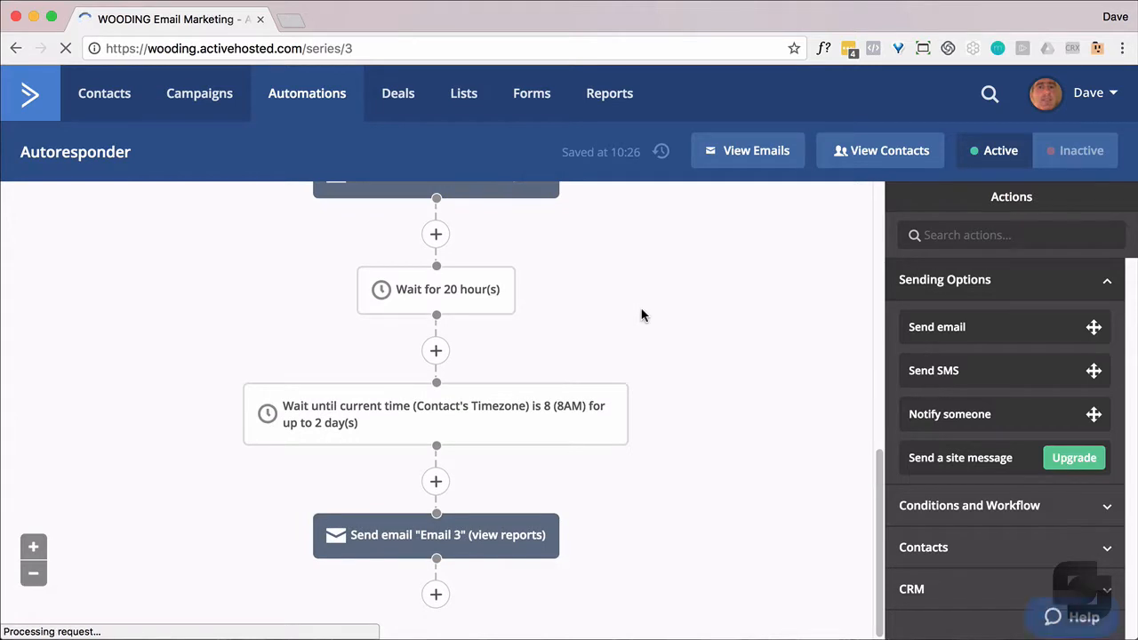
click(436, 594)
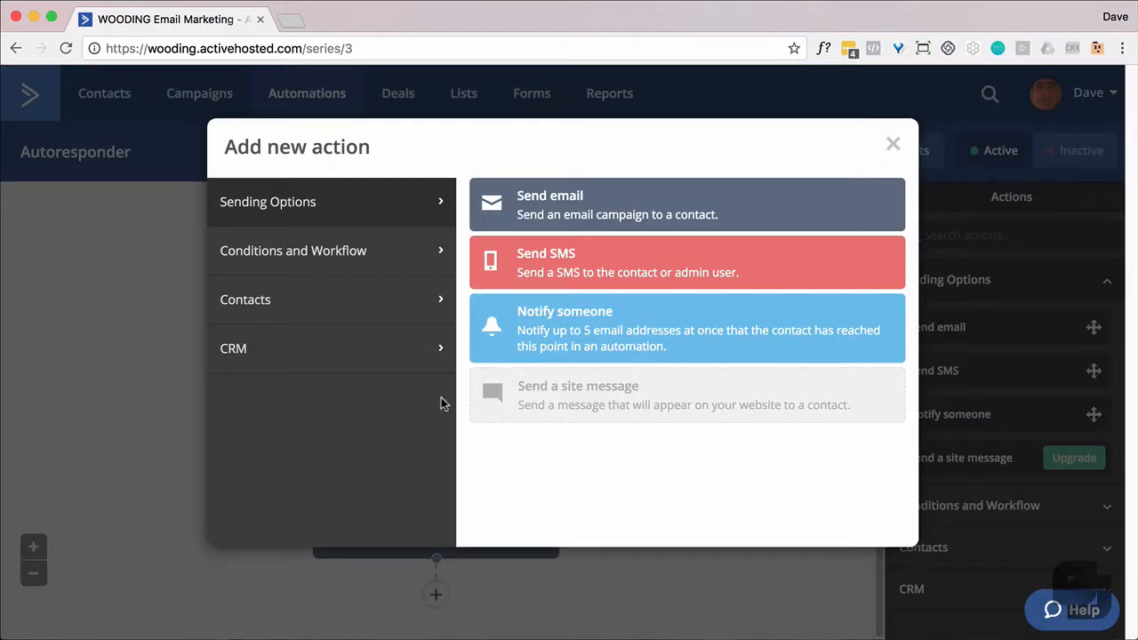
click(396, 253)
click(552, 584)
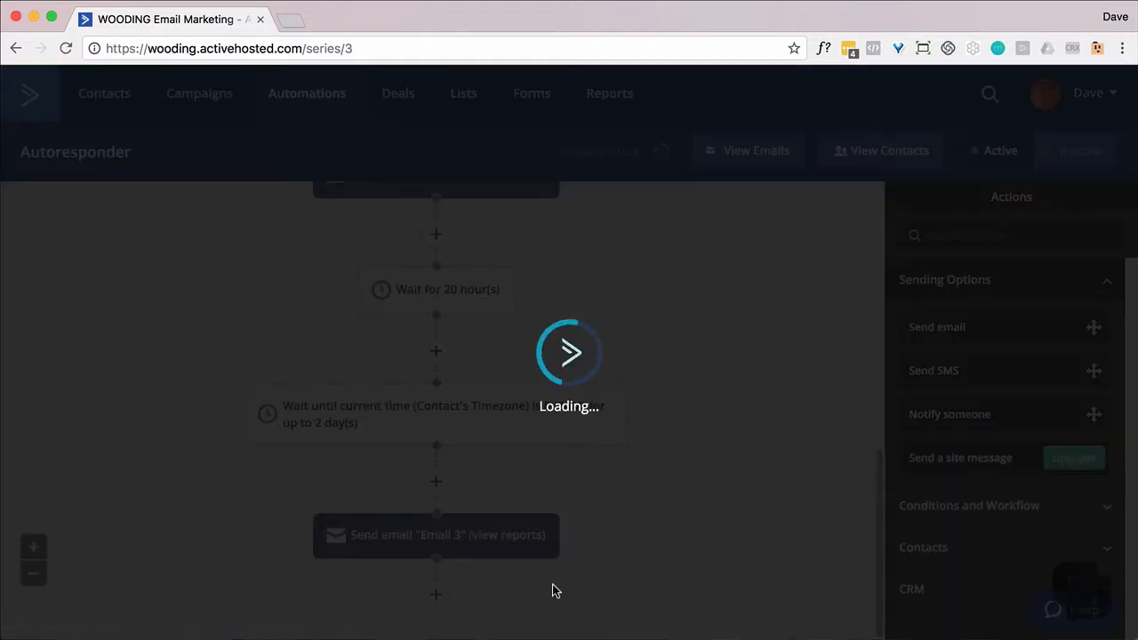
scroll(630, 478, down, 2)
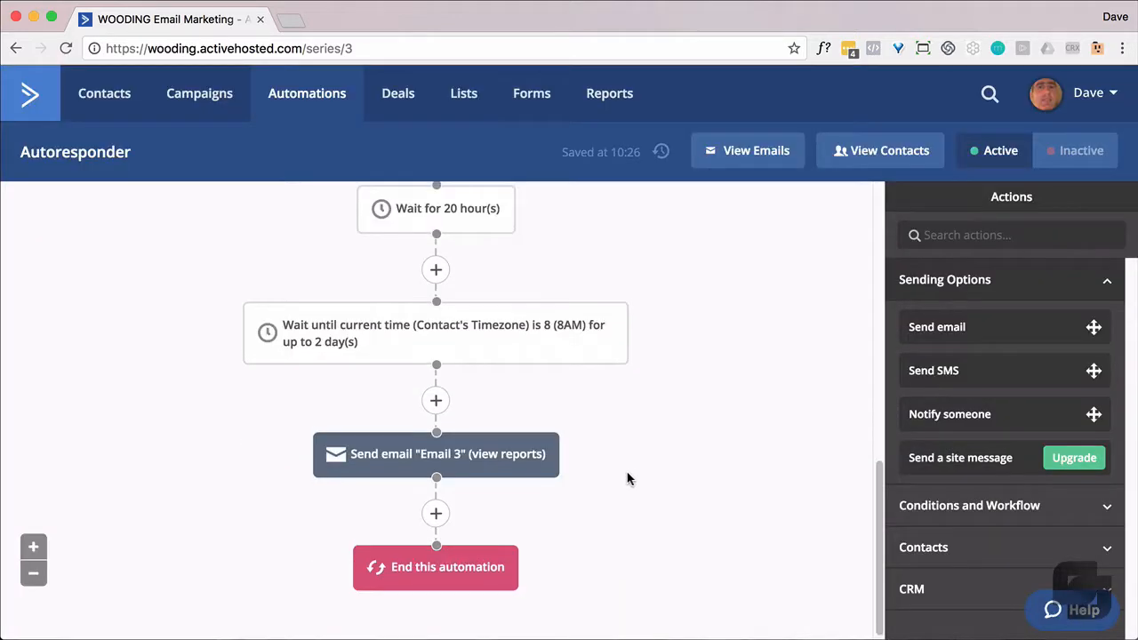
Review the whole automation sequence from the form trigger through the three emails and waits to the end action
scroll(627, 479, up, 3)
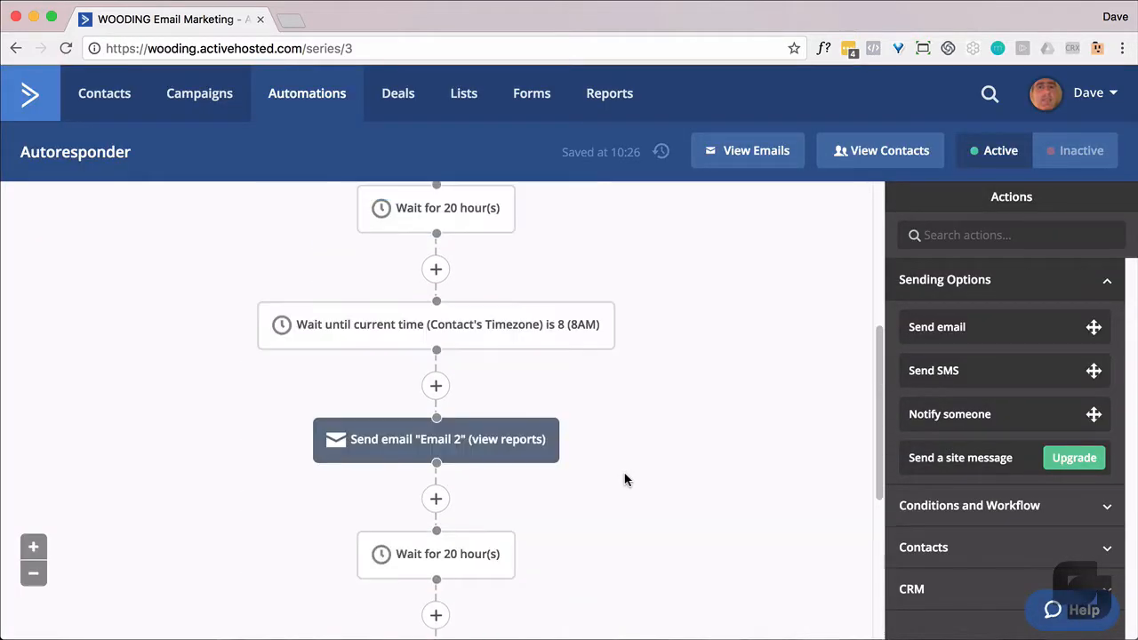
scroll(625, 479, down, 3)
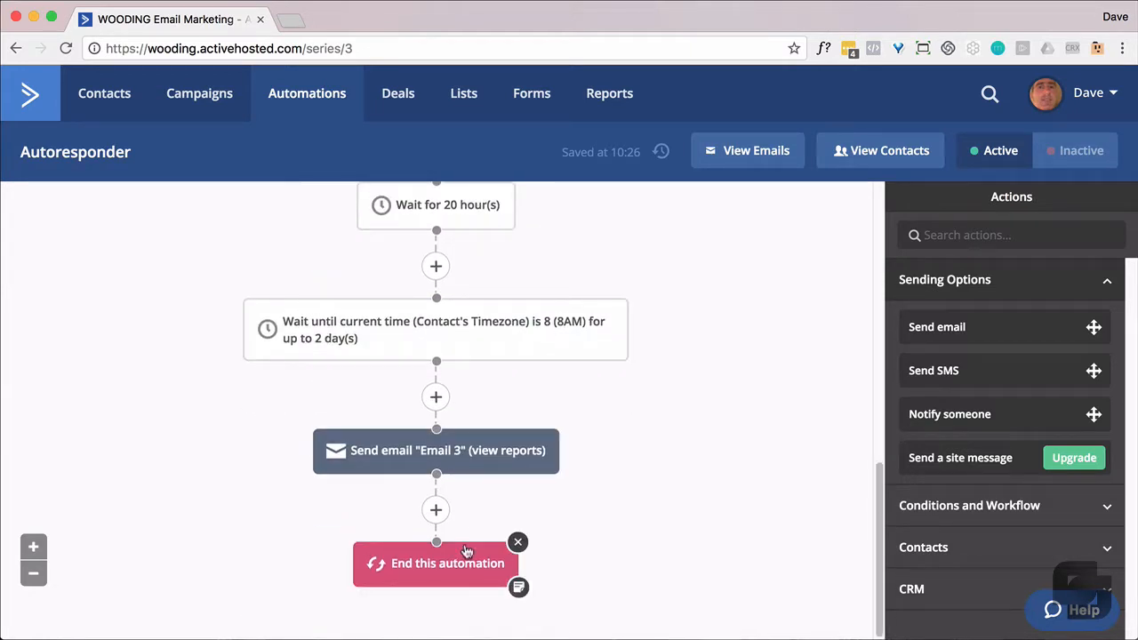
mouse_move(478, 448)
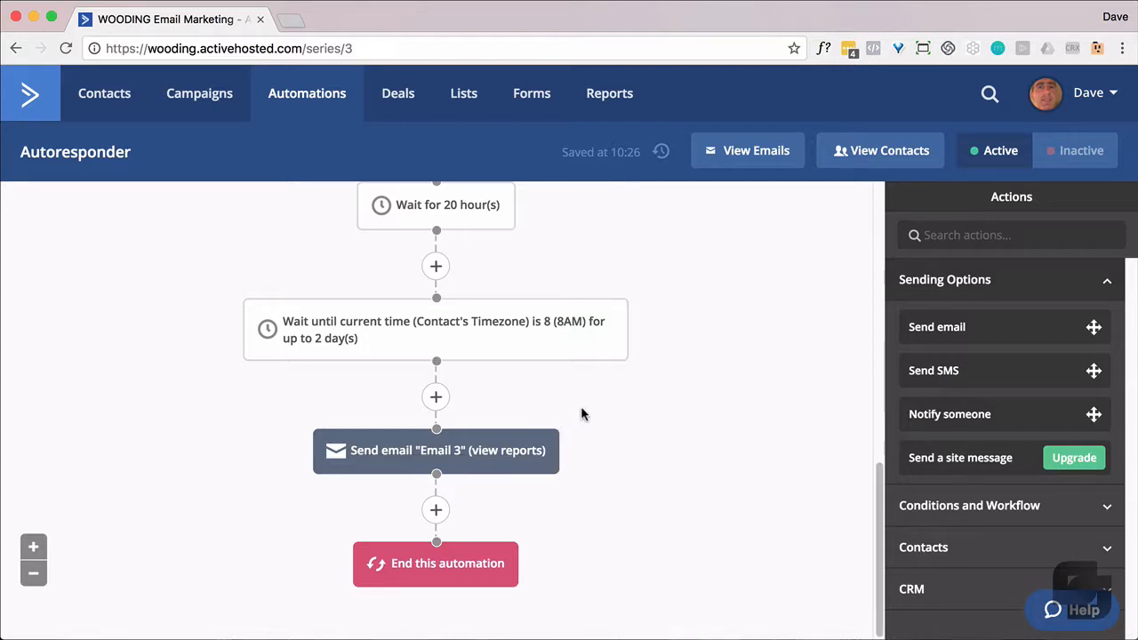
scroll(582, 406, up, 2)
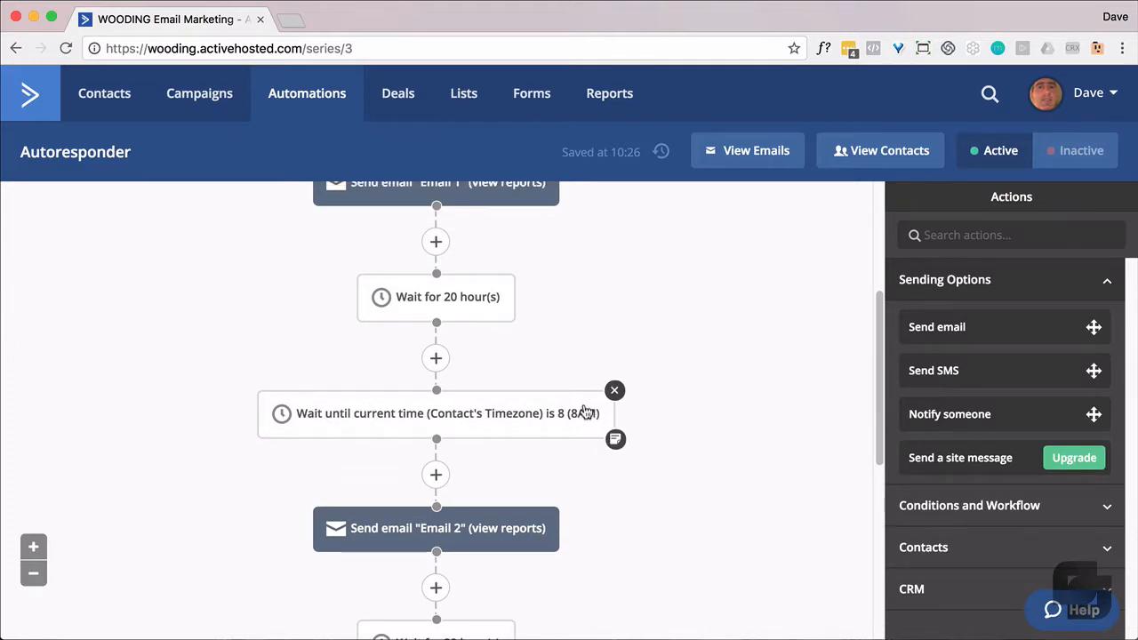
scroll(596, 405, up, 5)
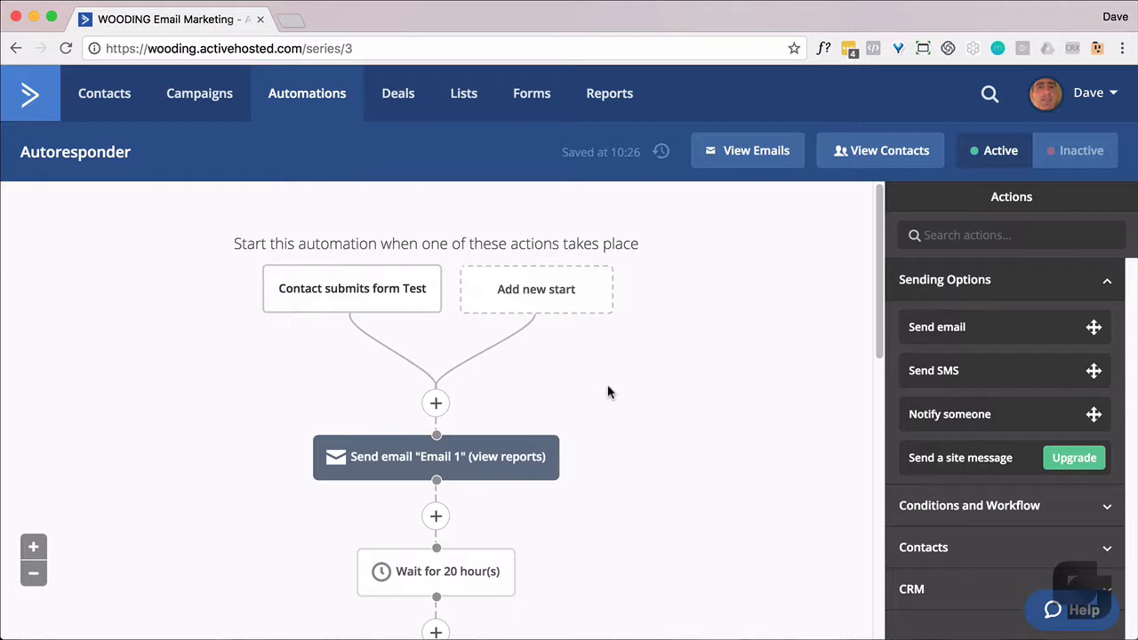
scroll(609, 391, down, 3)
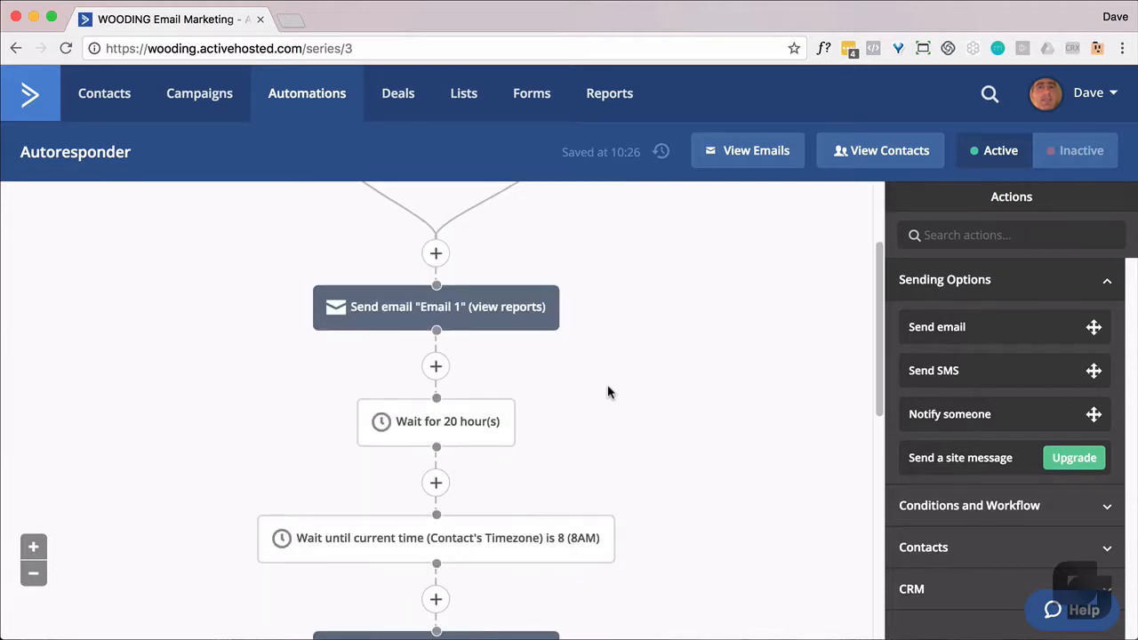
scroll(608, 392, down, 10)
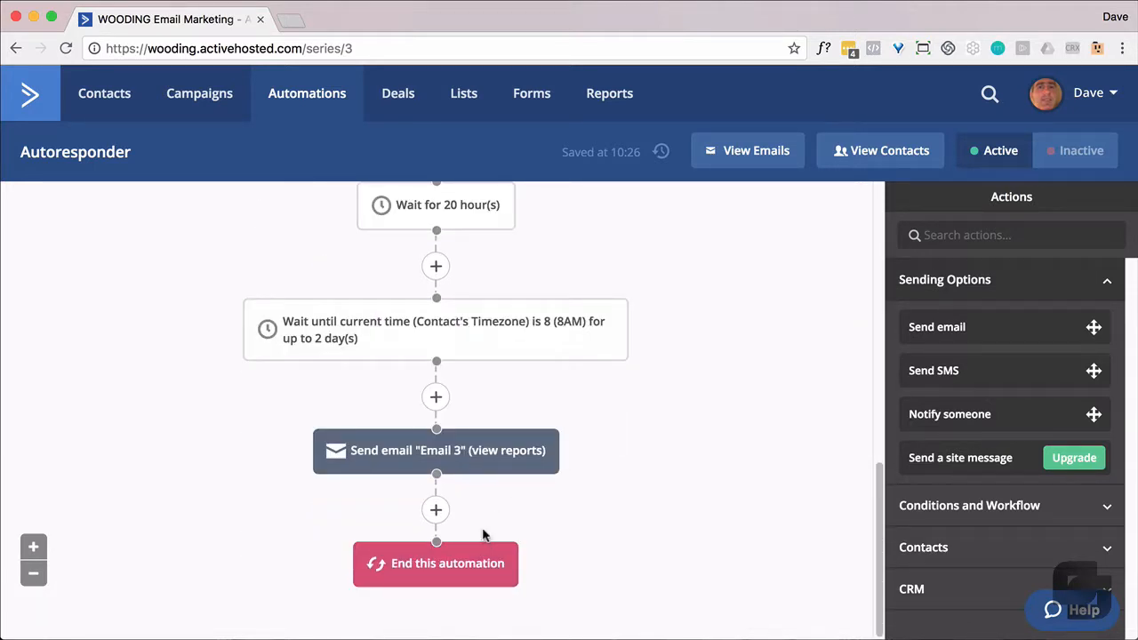
Return to the automations overview and make a copy of the Autoresponder automation
click(326, 106)
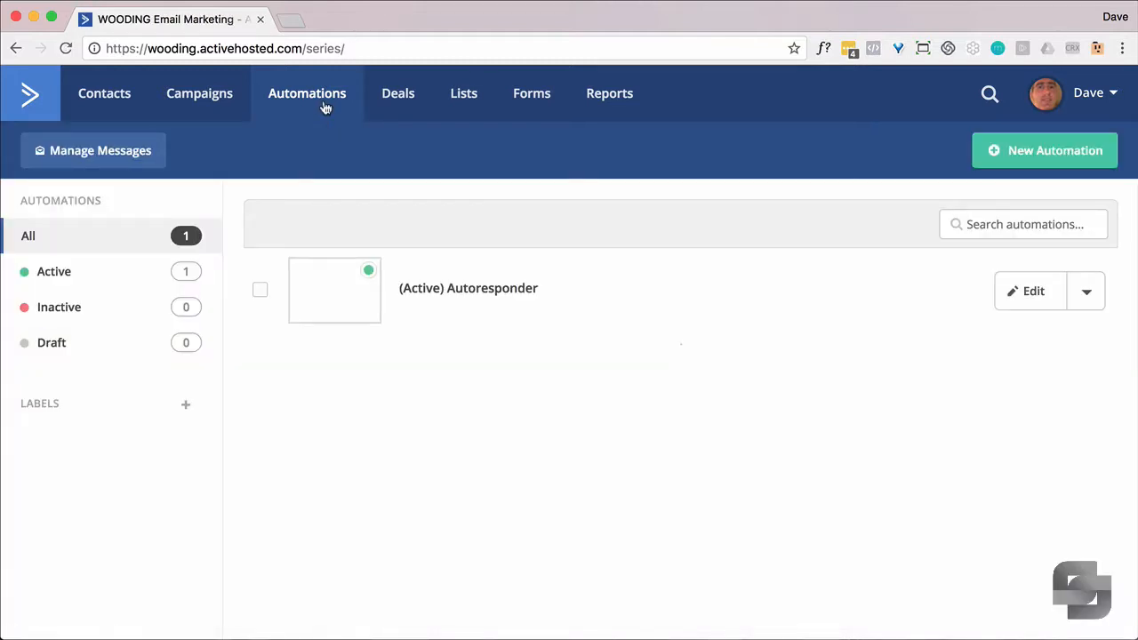
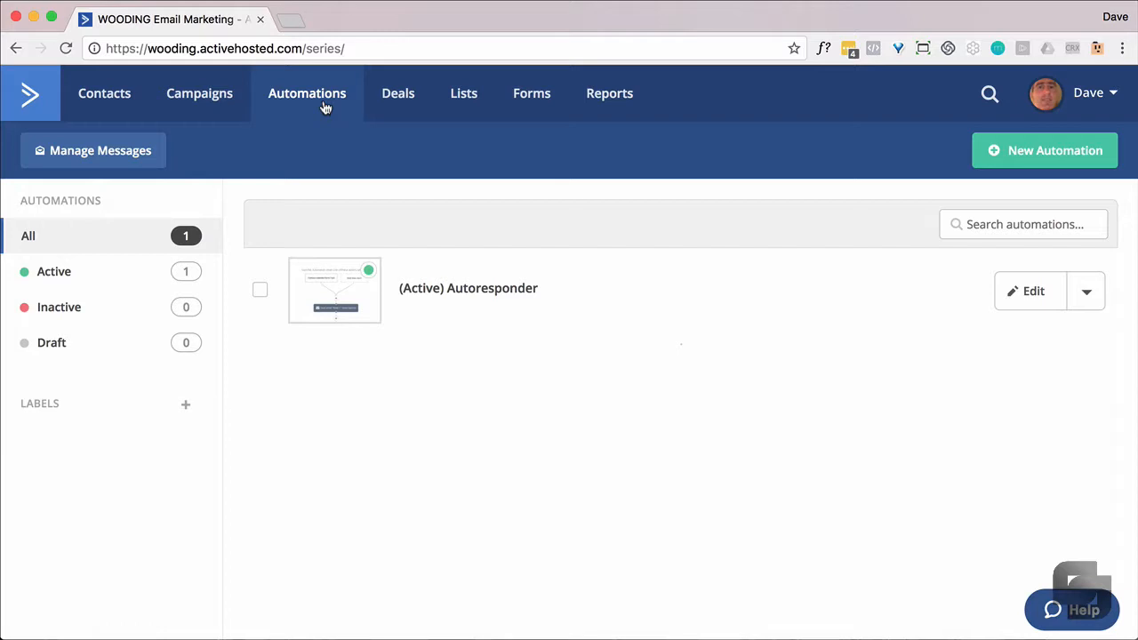
click(1087, 293)
click(1006, 418)
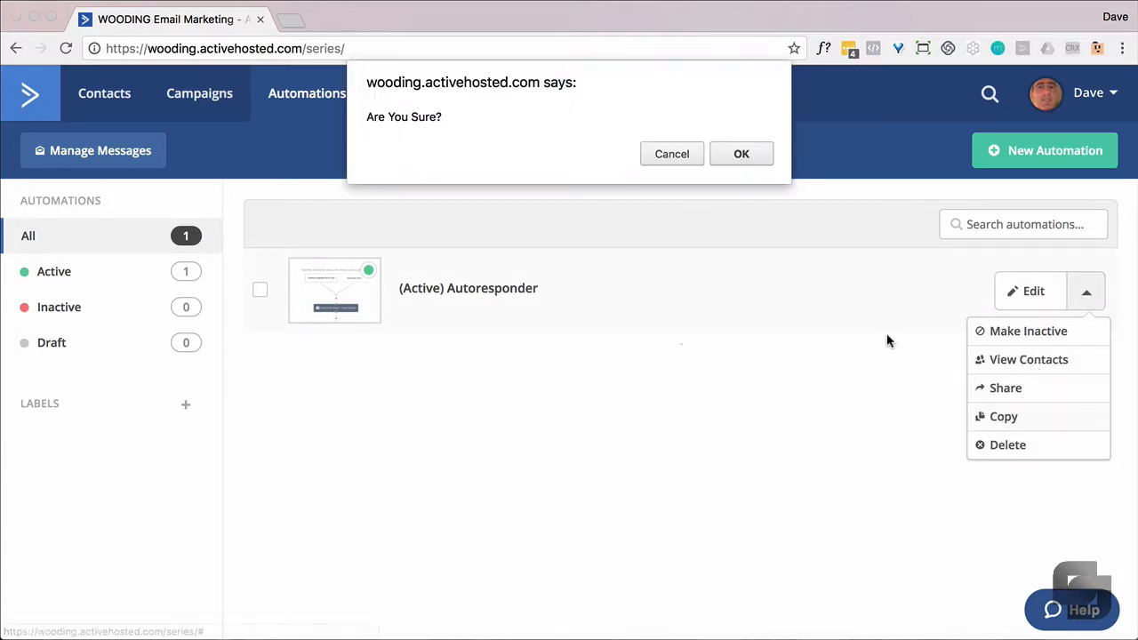
click(759, 159)
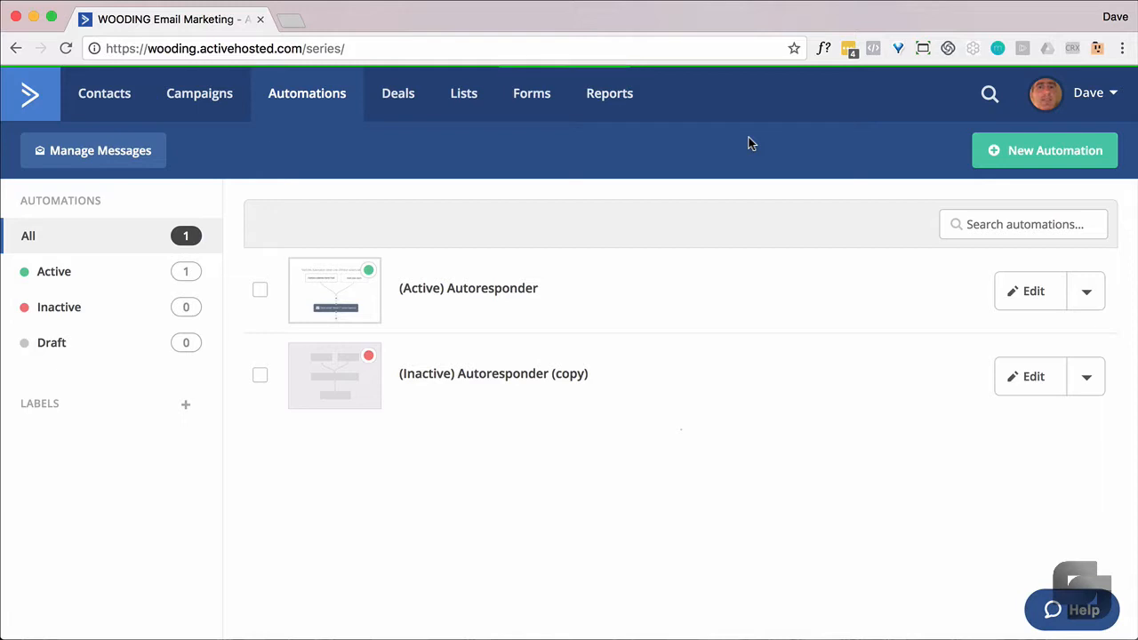
Open the copied automation for editing, rename it "Autoresponder 1" and set it to active
click(1032, 378)
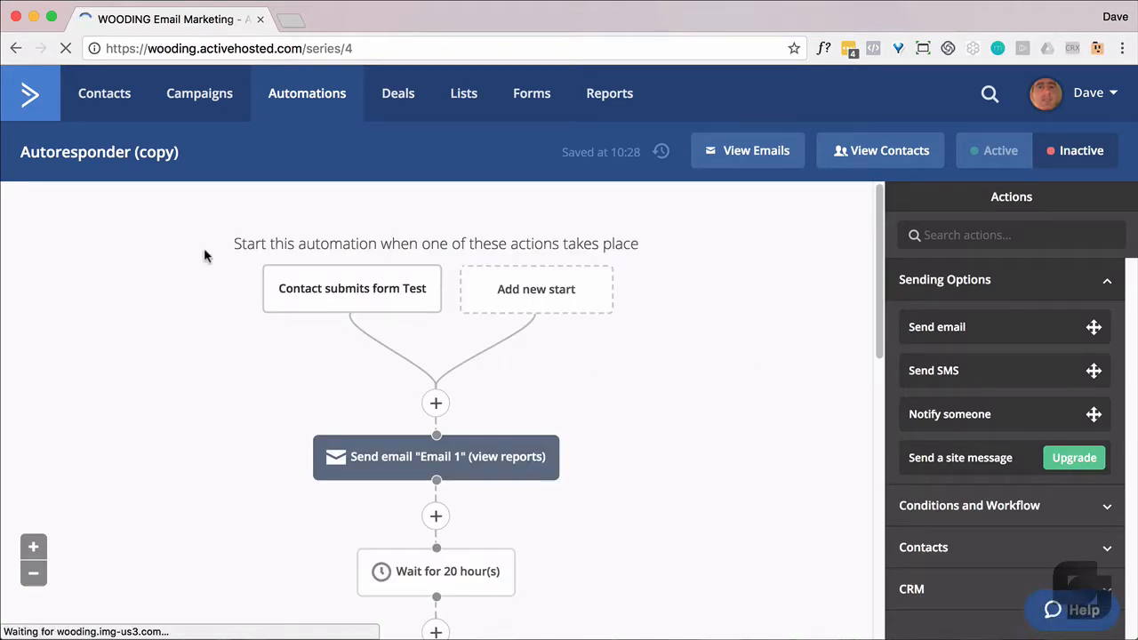
double_click(155, 152)
triple_click(155, 152)
drag(179, 152, 136, 150)
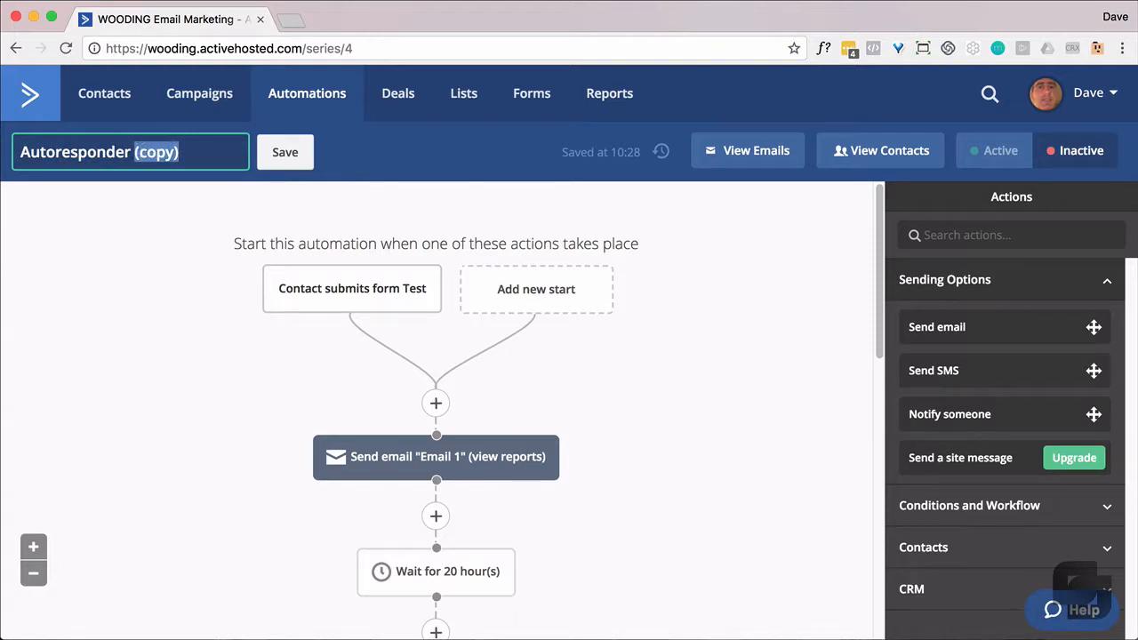
text(1)
click(265, 158)
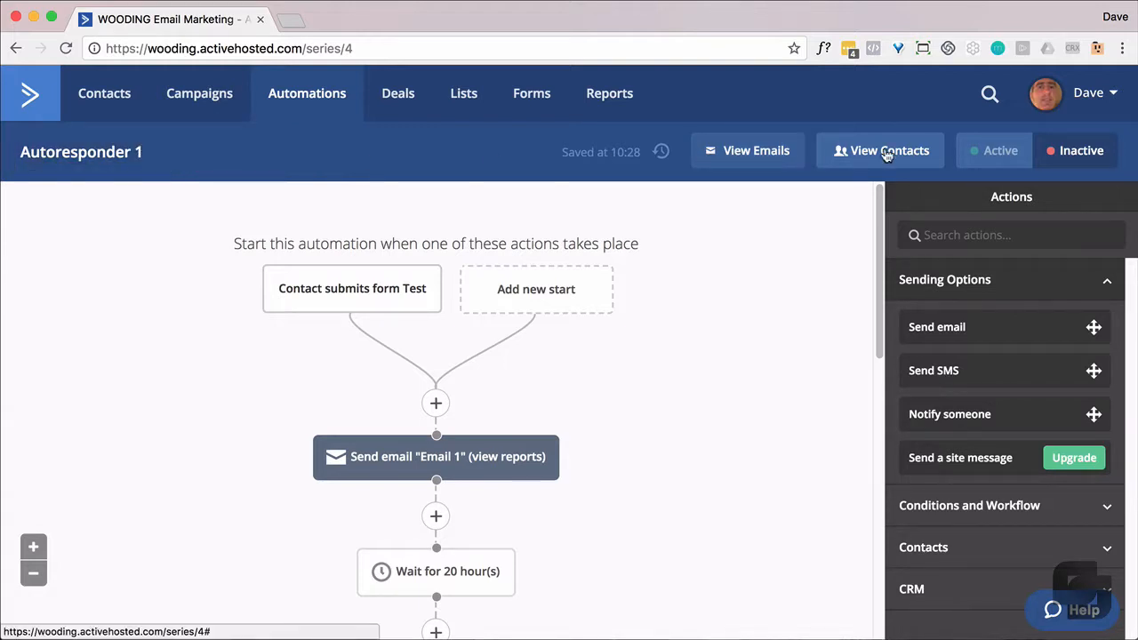
click(998, 153)
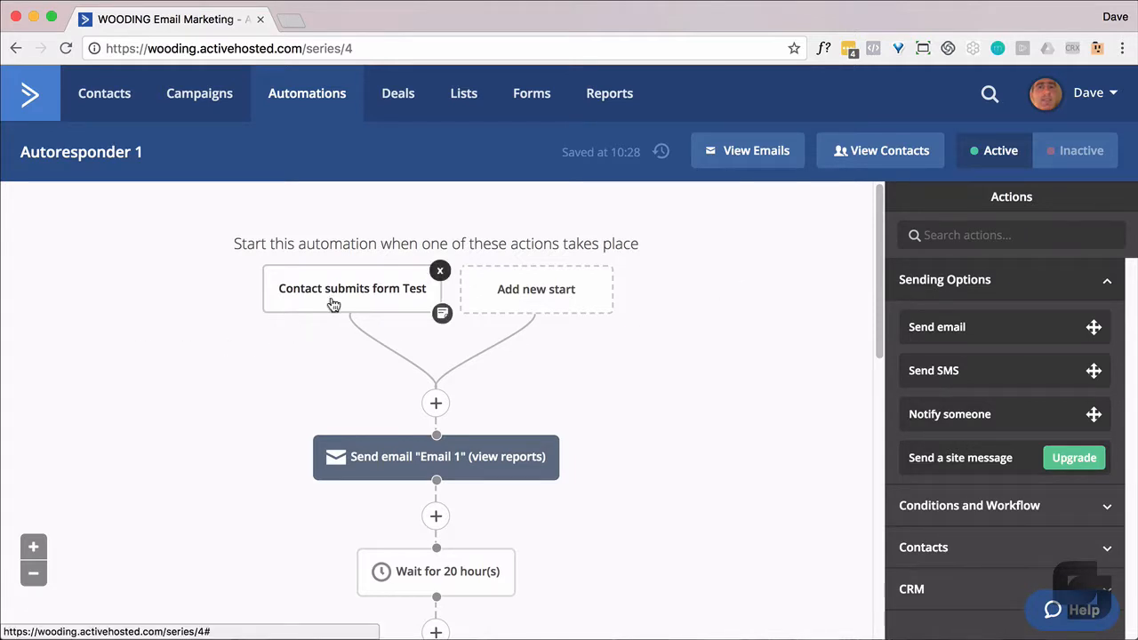
Insert a wait of 1 day directly after the Email 1 send action, using a specified period of time
mouse_move(447, 472)
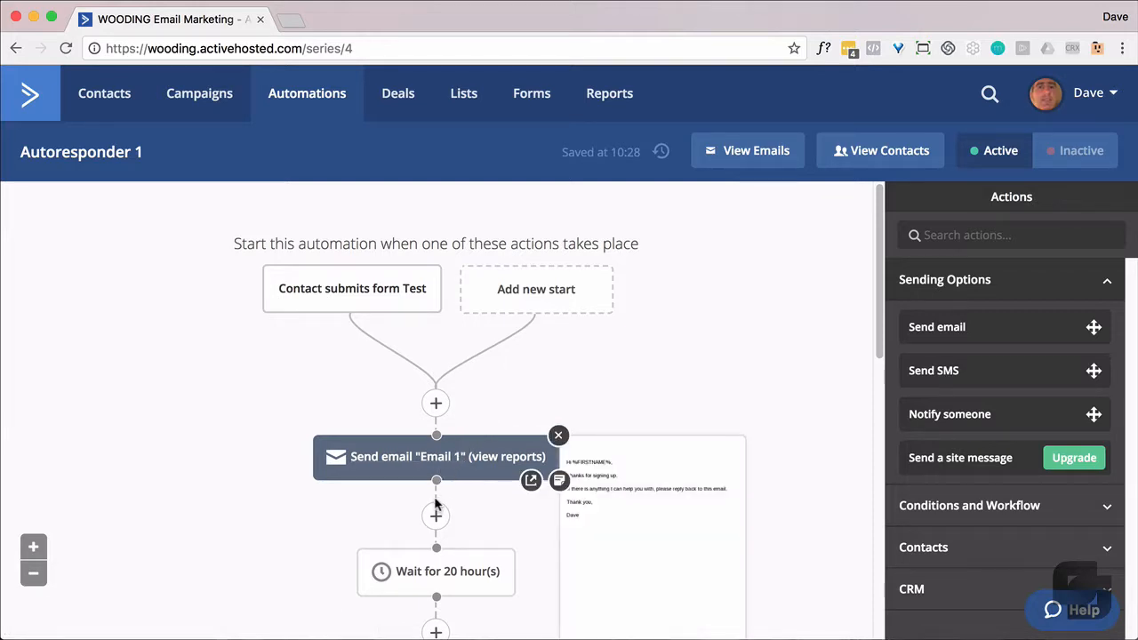
click(431, 520)
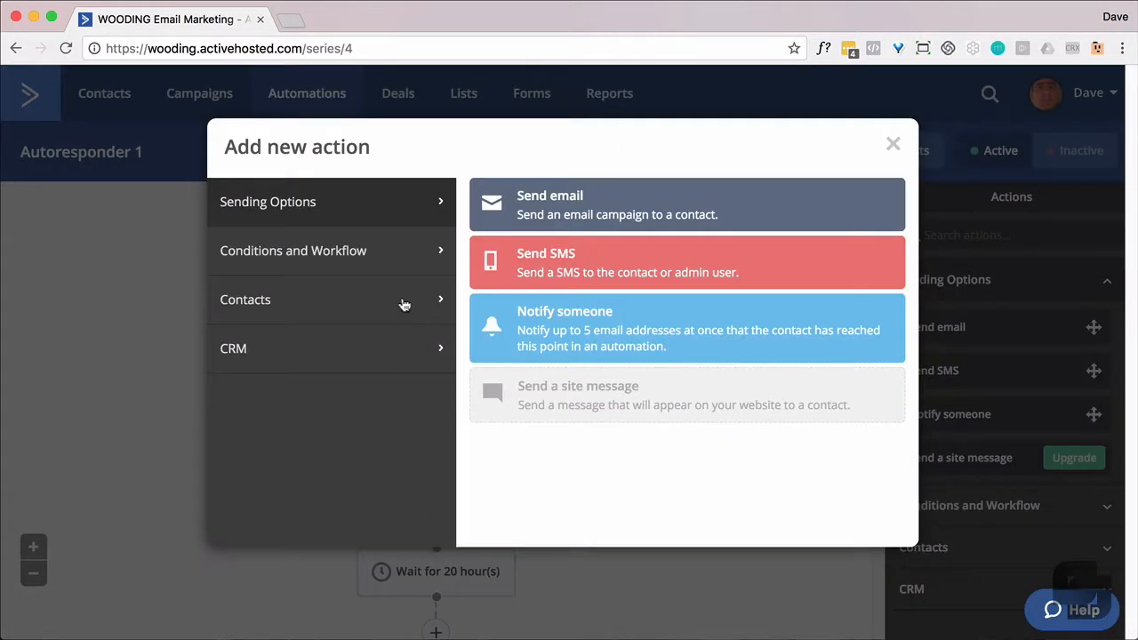
click(401, 253)
click(552, 218)
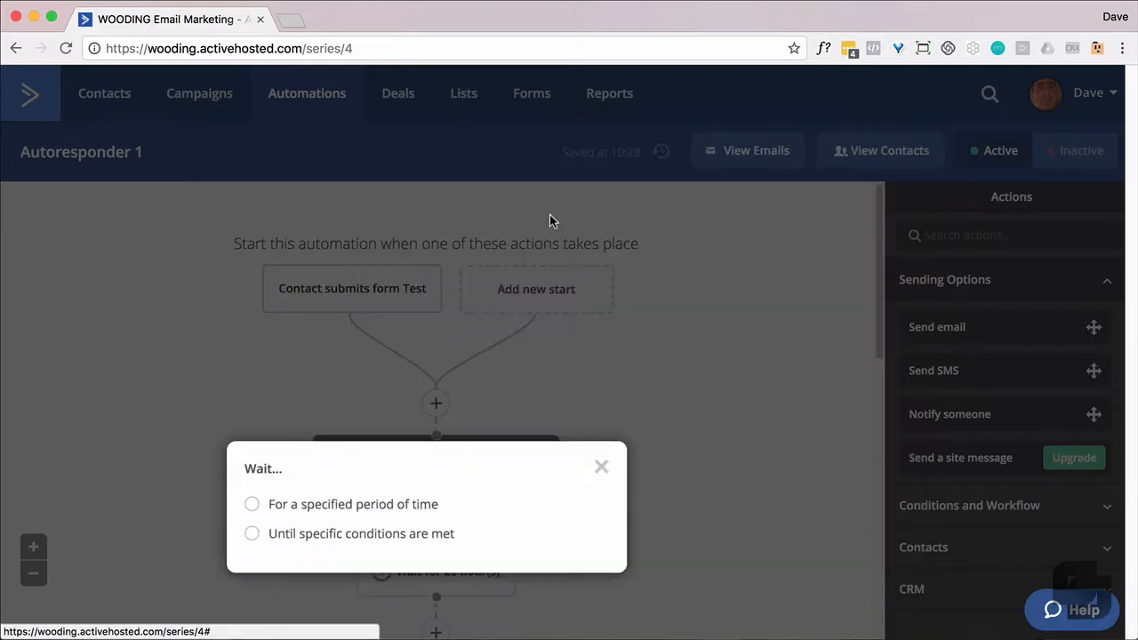
click(333, 504)
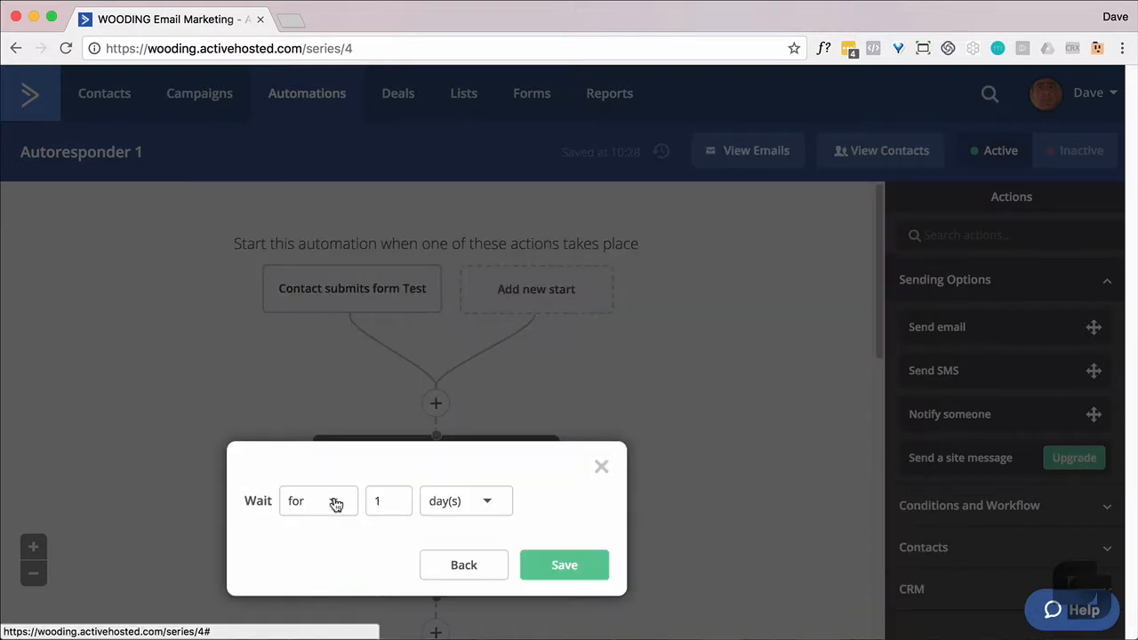
click(539, 572)
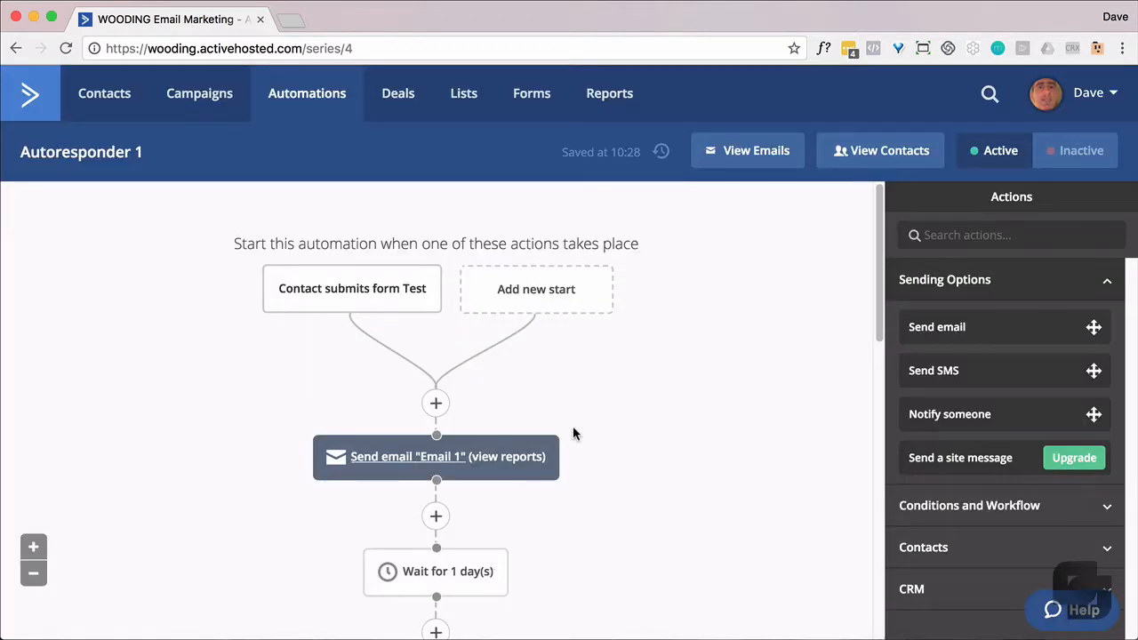
Insert a send email action using the existing Email 1 between the 1-day wait and the 20-hour wait
scroll(573, 426, down, 5)
scroll(449, 421, up, 2)
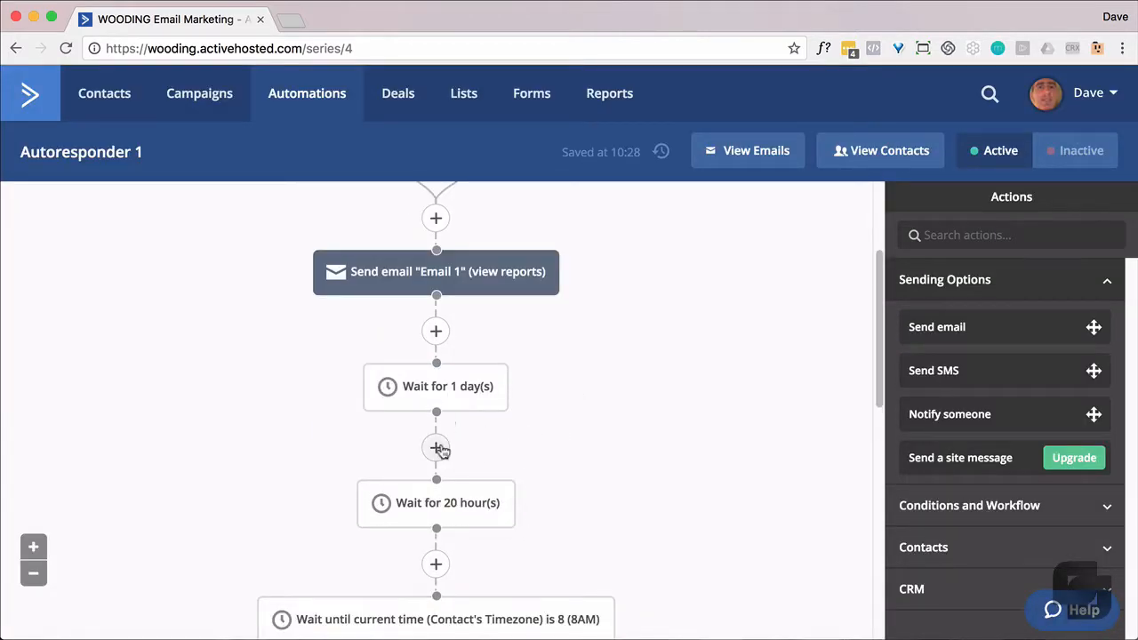
click(438, 447)
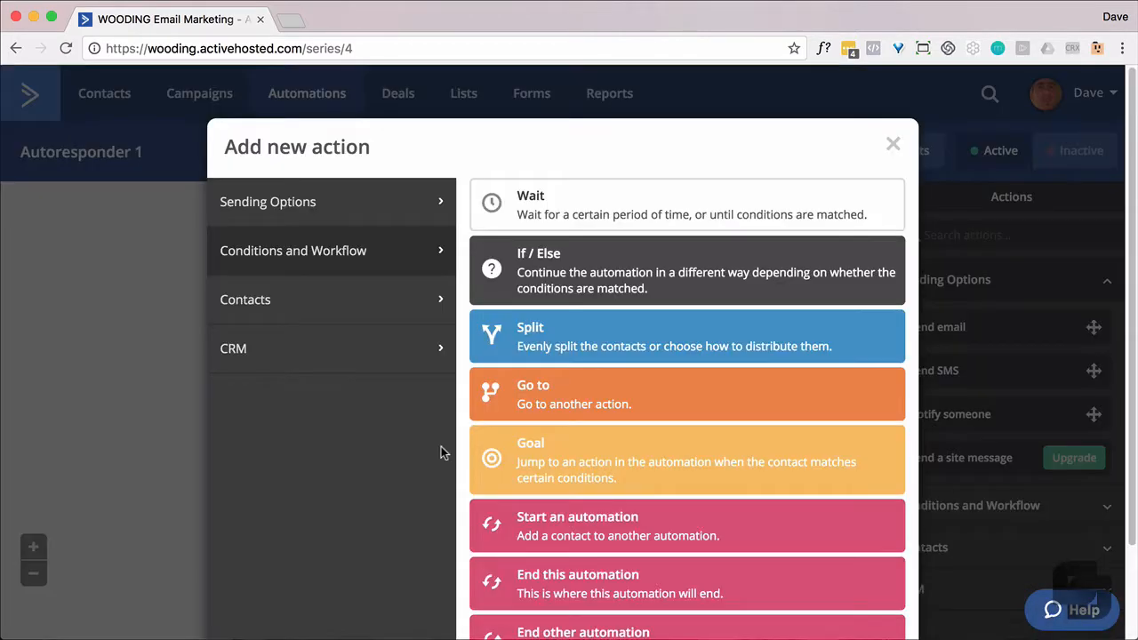
click(418, 214)
click(529, 218)
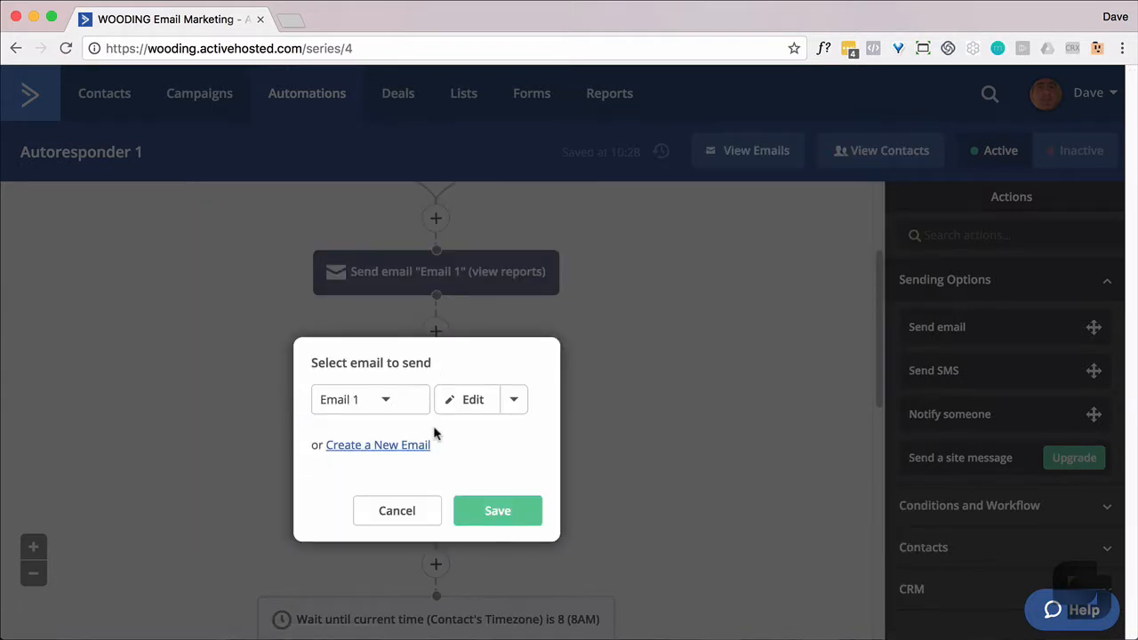
click(388, 400)
click(388, 400)
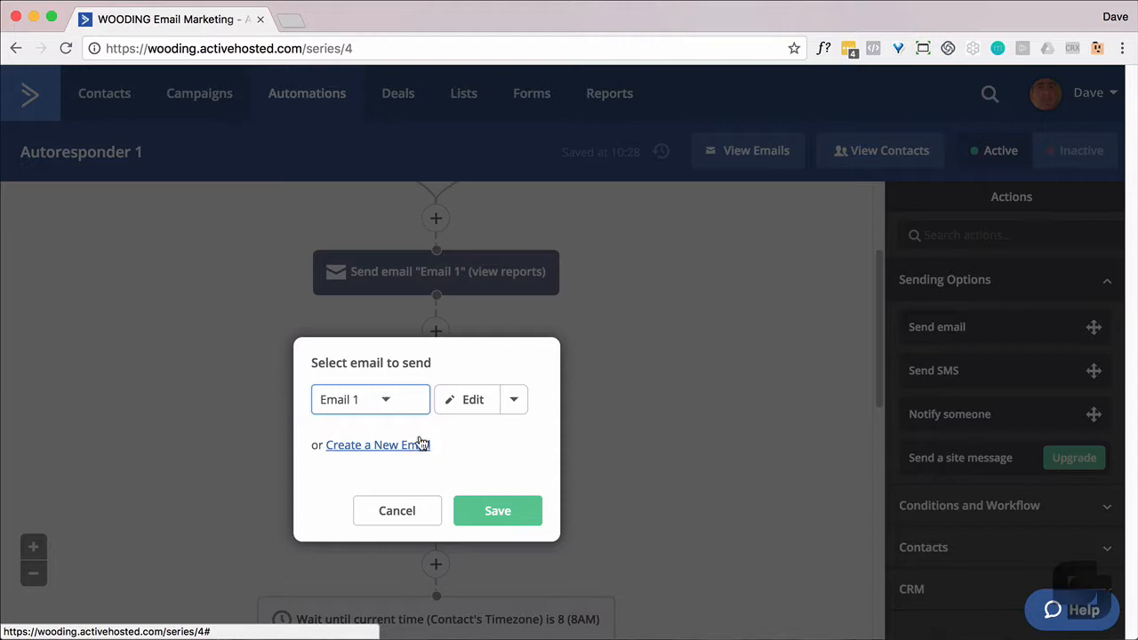
click(508, 516)
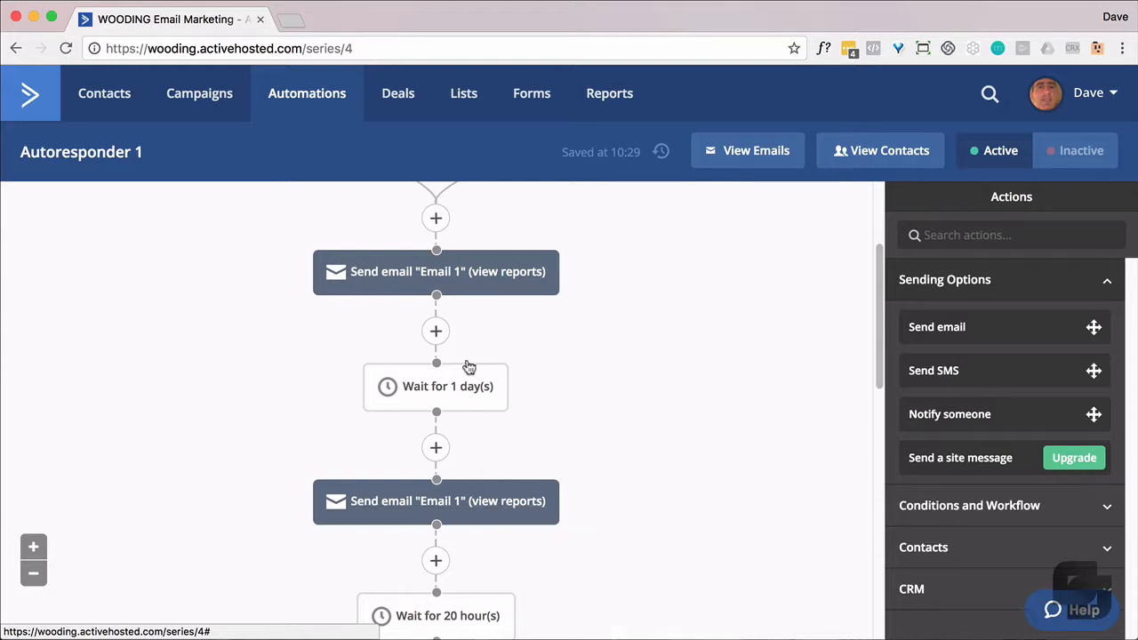
Insert a goal action named "Email 1" between the second Email 1 send action and the 20-hour wait
mouse_move(462, 279)
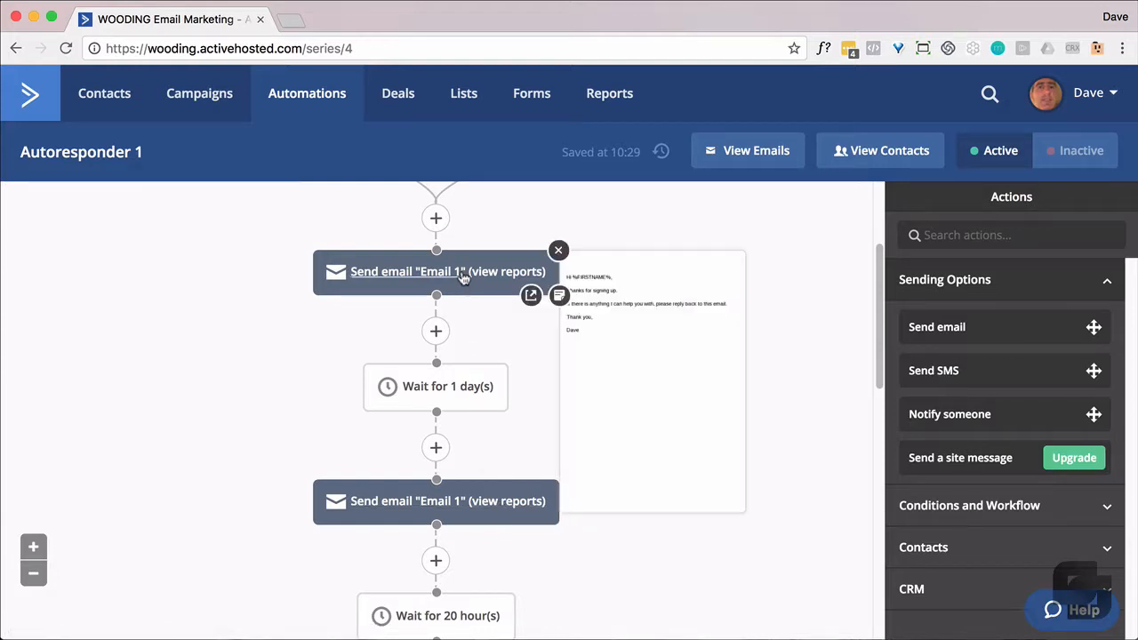
mouse_move(457, 389)
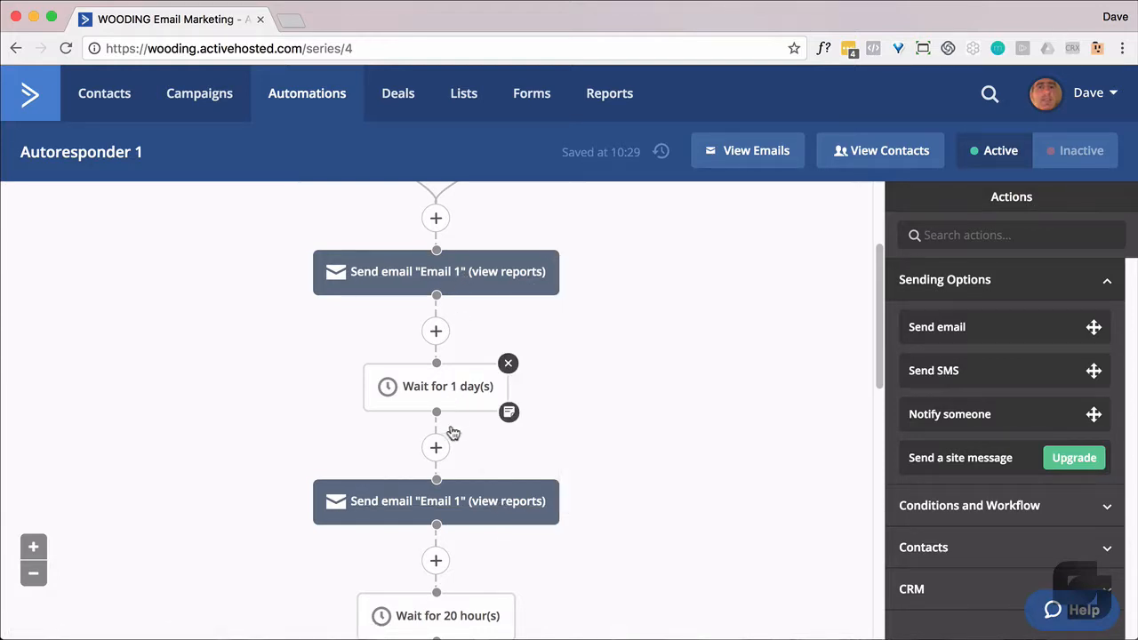
mouse_move(454, 503)
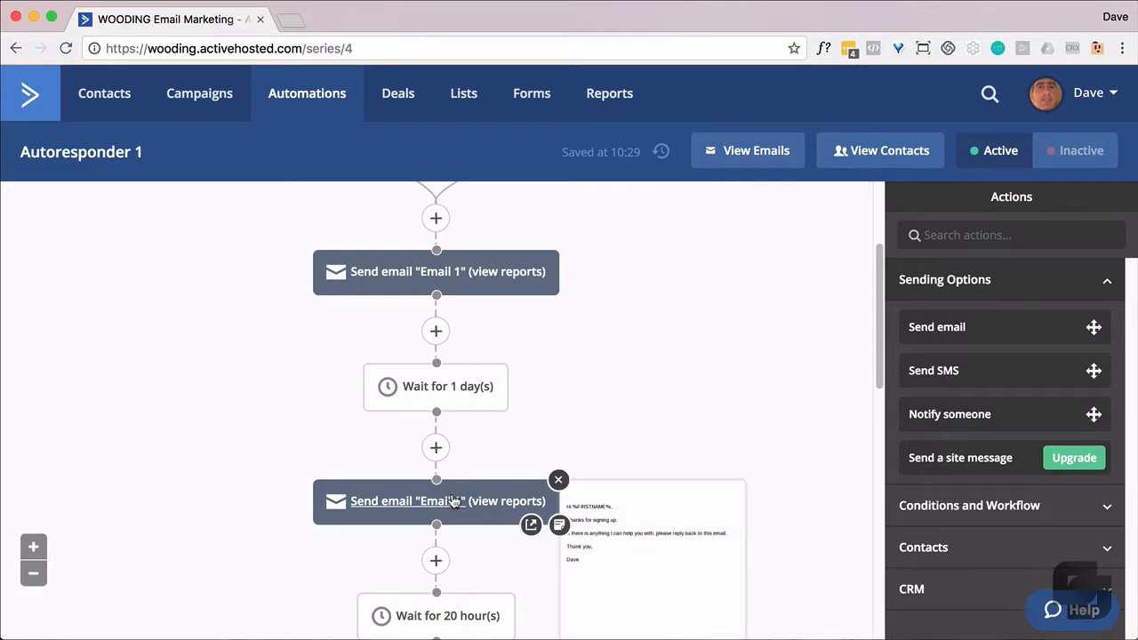
click(436, 560)
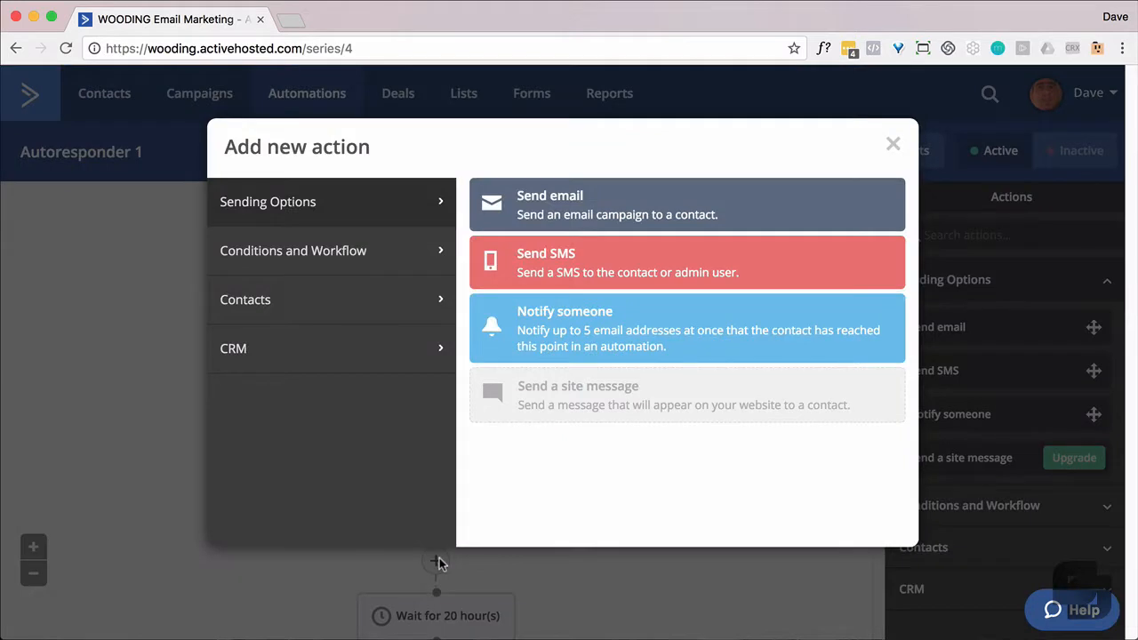
click(404, 302)
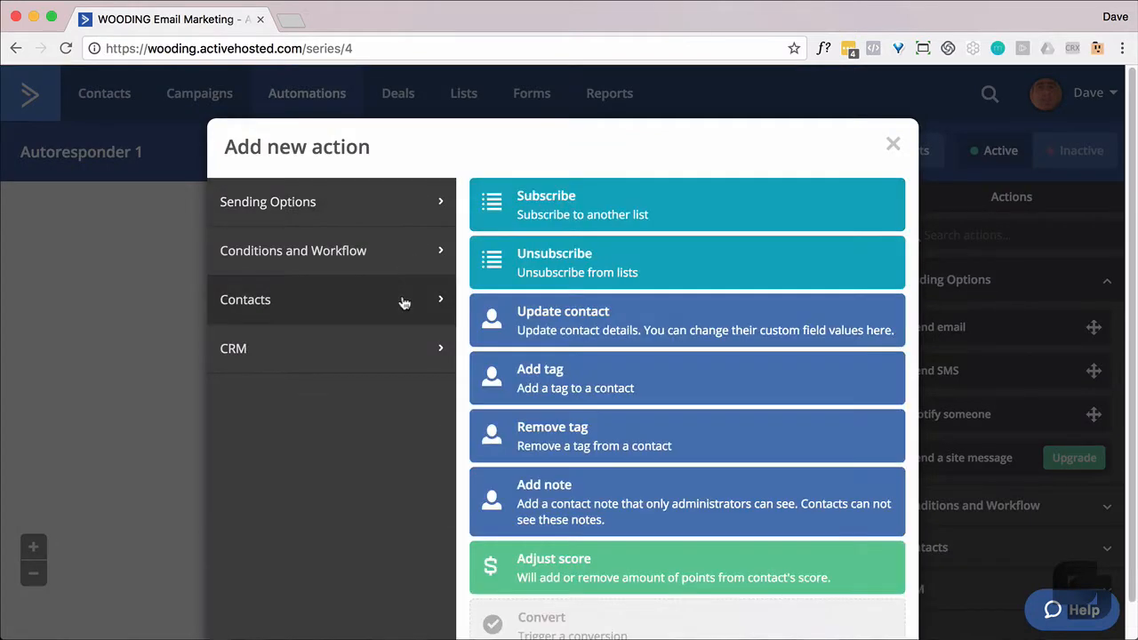
click(404, 256)
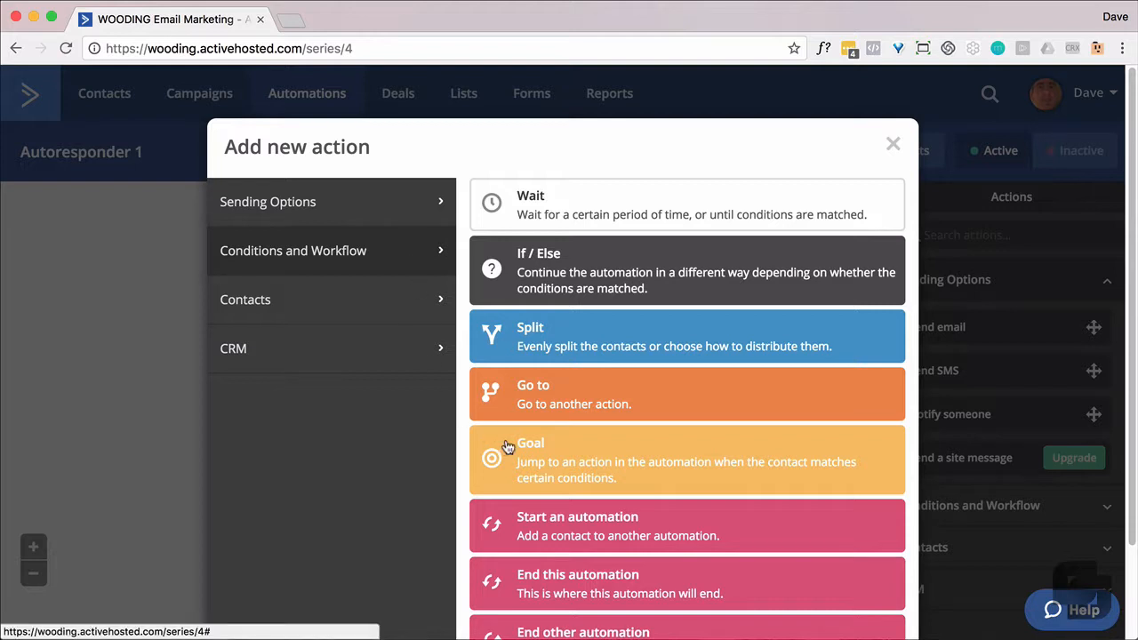
click(558, 451)
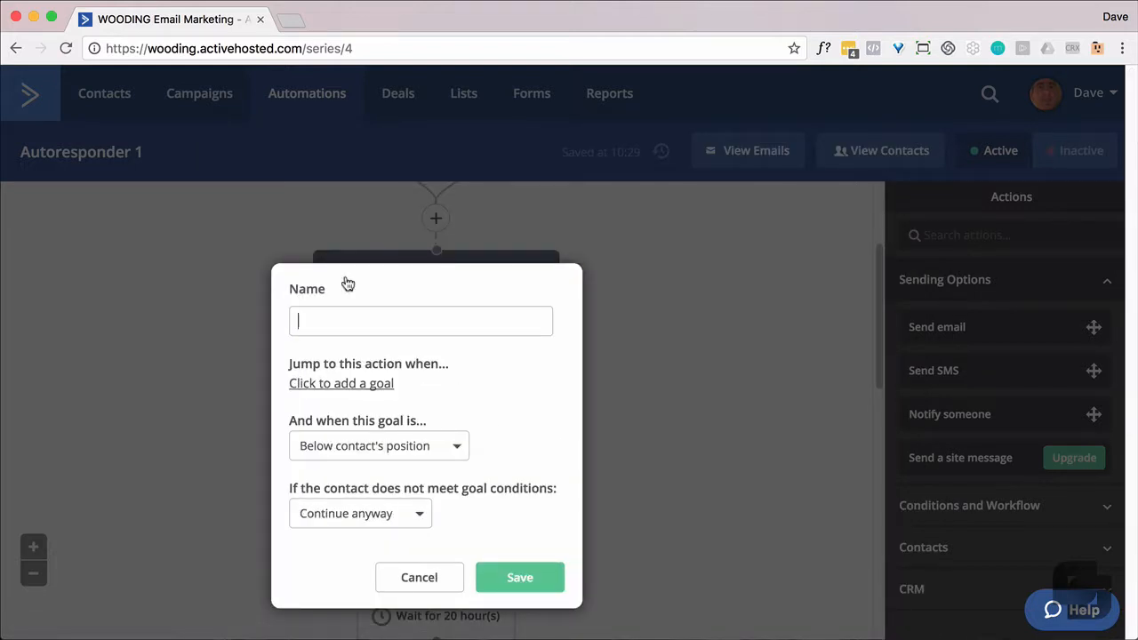
text(Email 1)
Set the goal's condition to Has opened Email 1 and save the goal
click(349, 384)
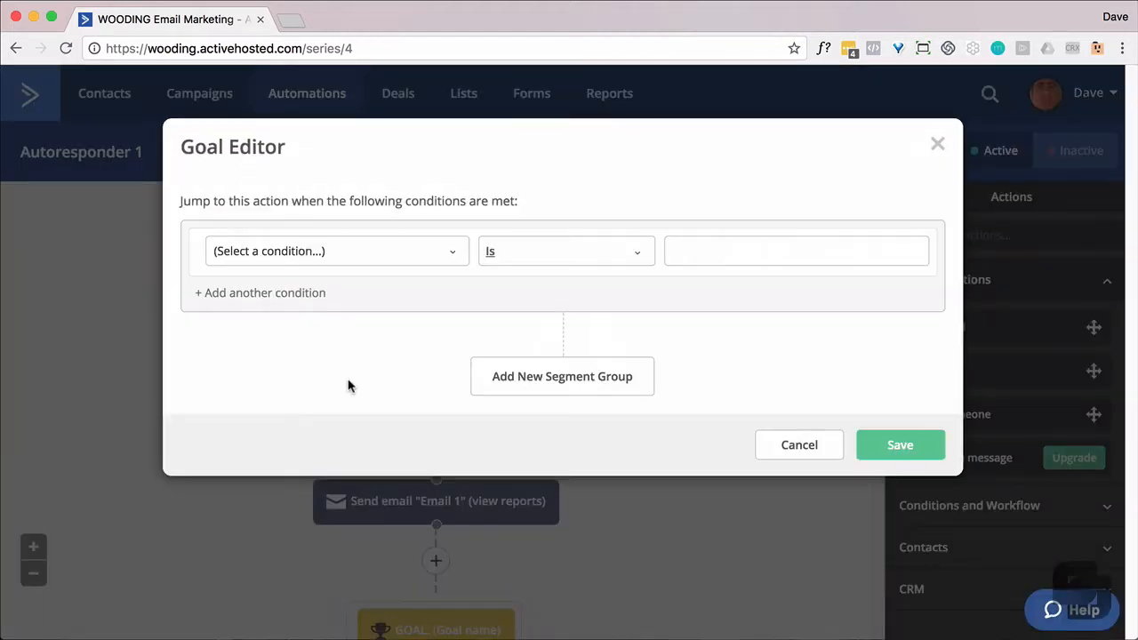
click(459, 251)
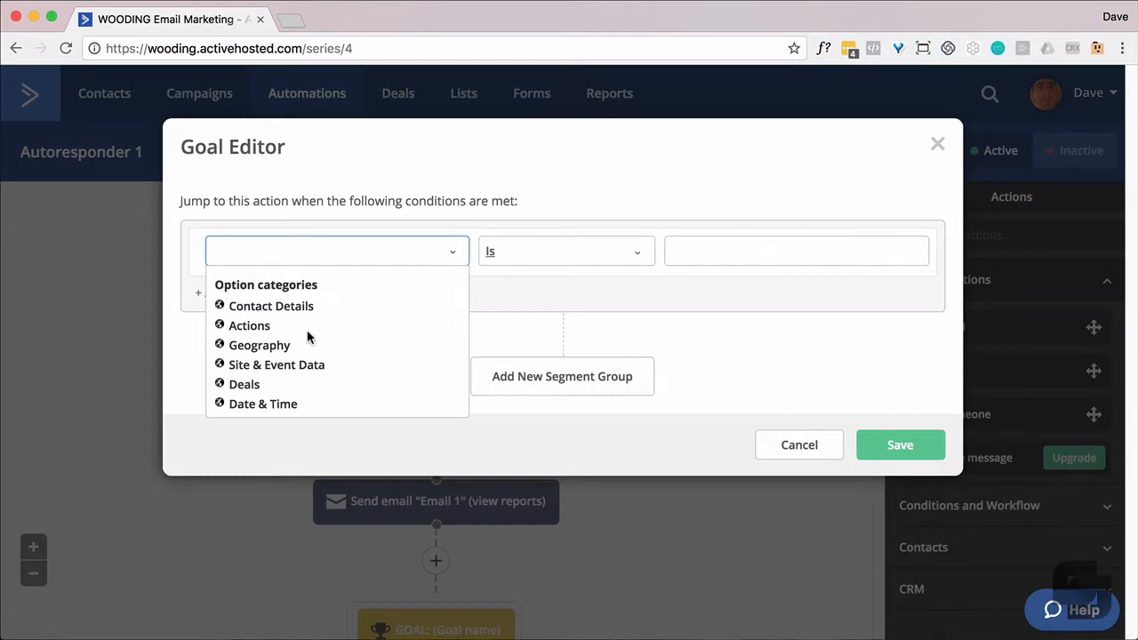
click(247, 327)
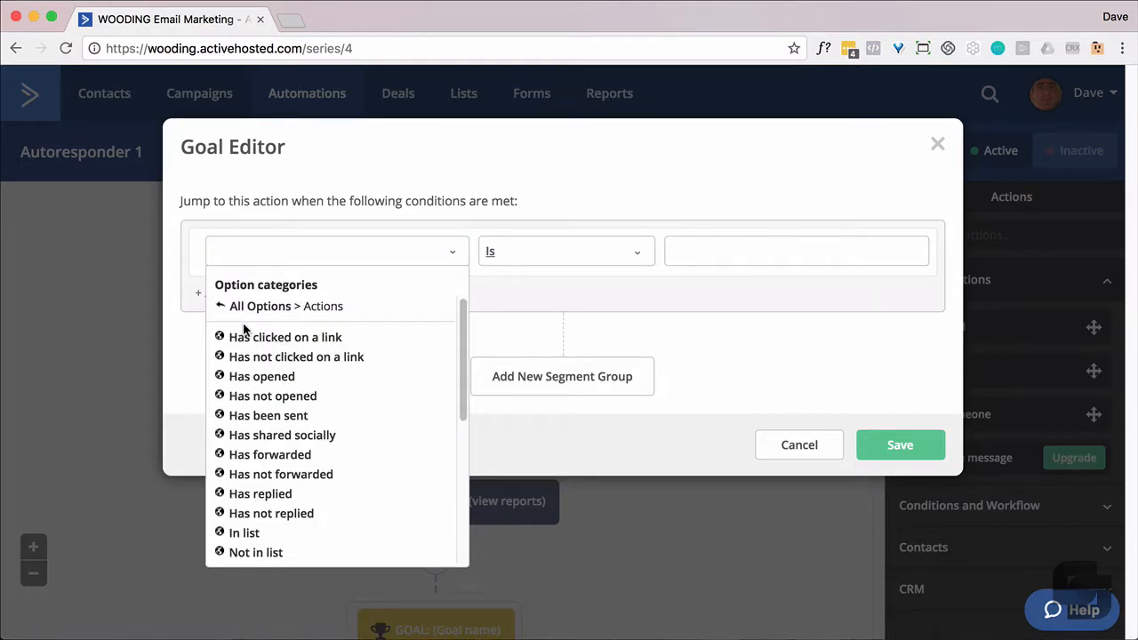
click(239, 376)
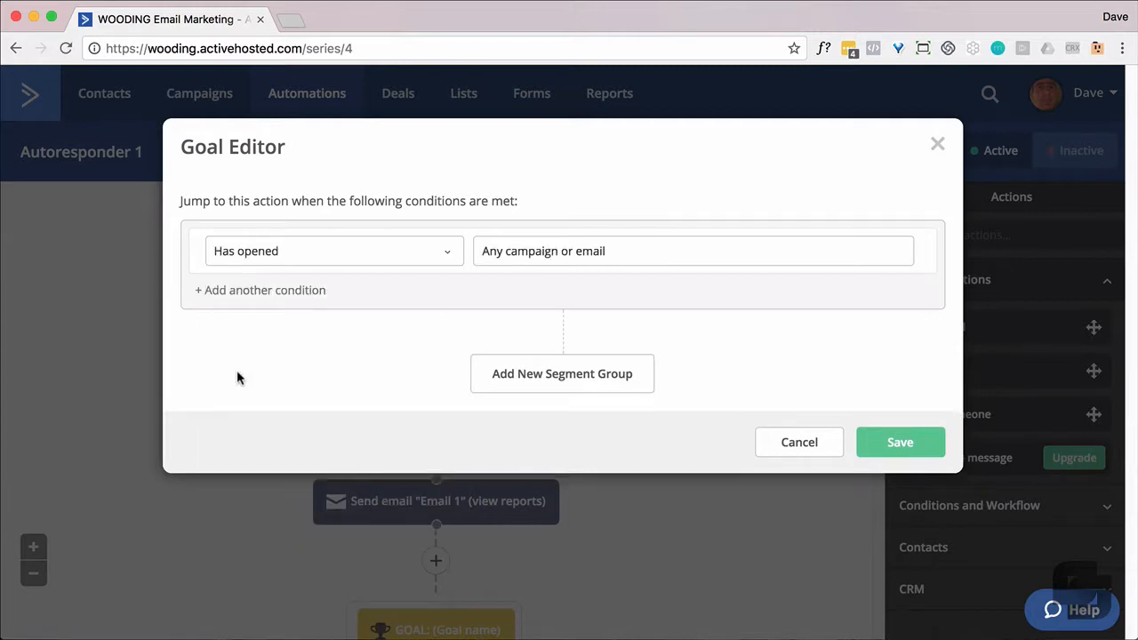
click(584, 245)
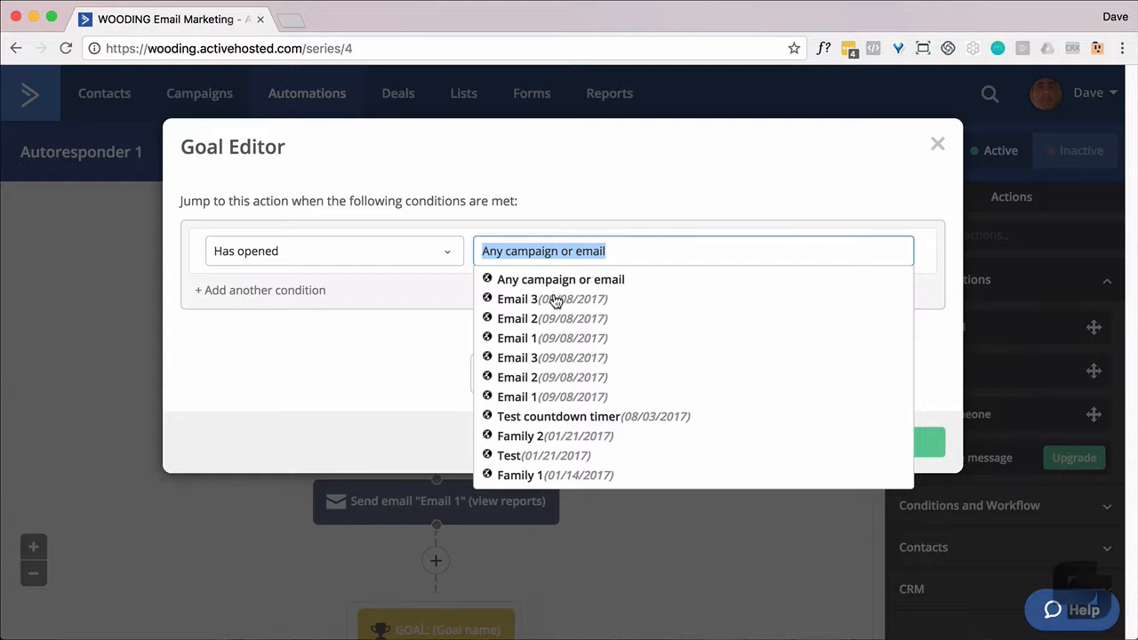
click(517, 338)
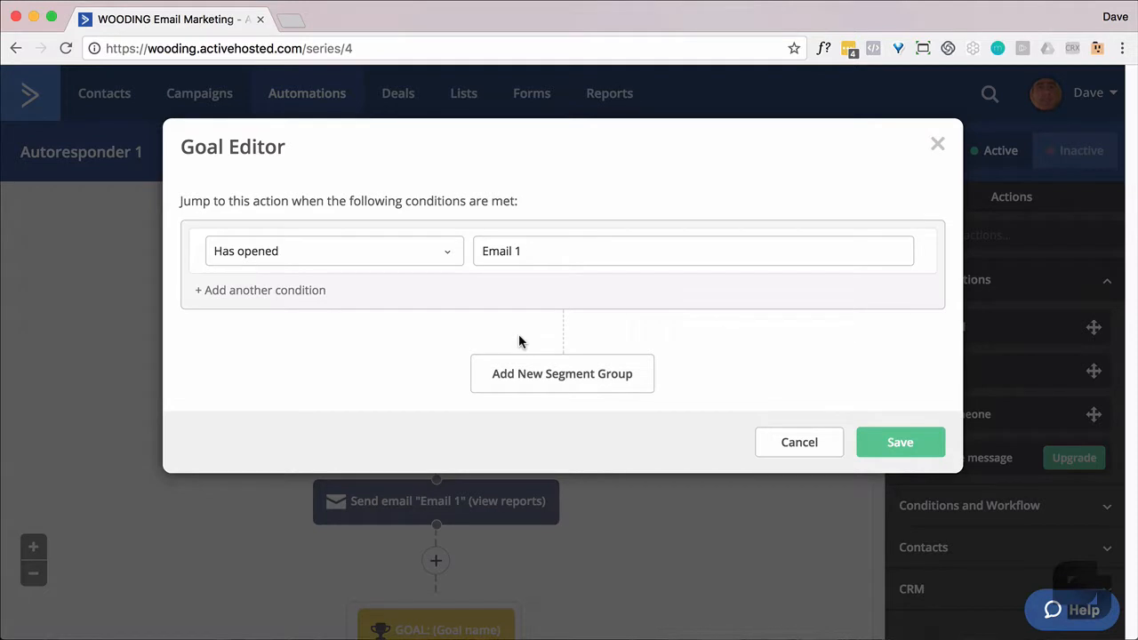
click(893, 452)
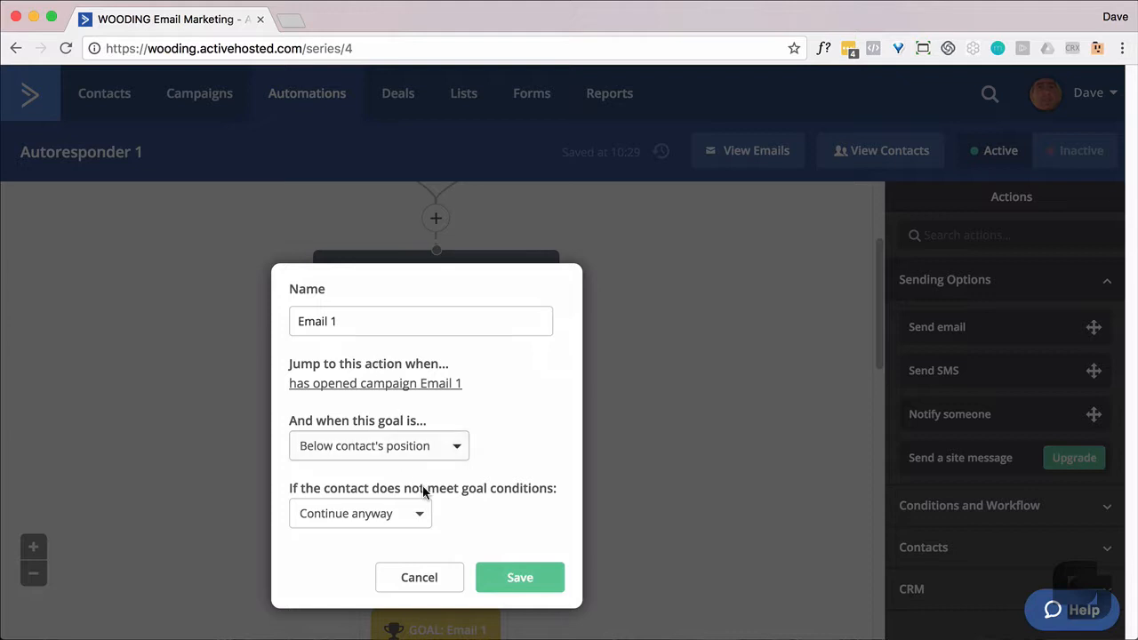
click(520, 578)
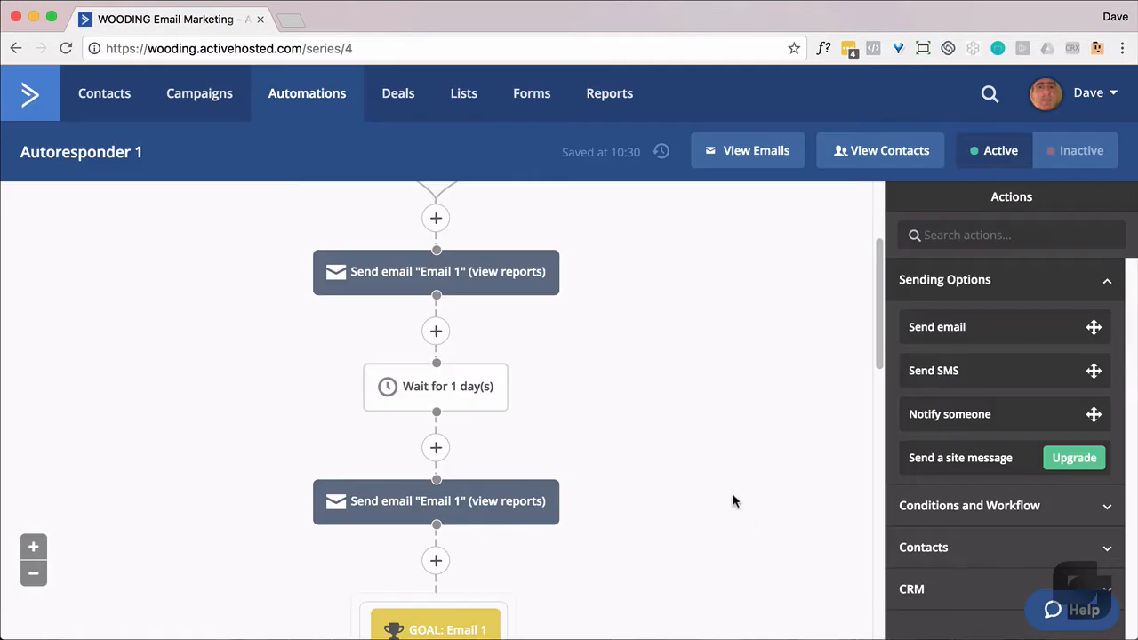
Review the path from the form trigger through both Email 1 sends and the 1-day wait to the Email 1 goal
scroll(623, 489, up, 3)
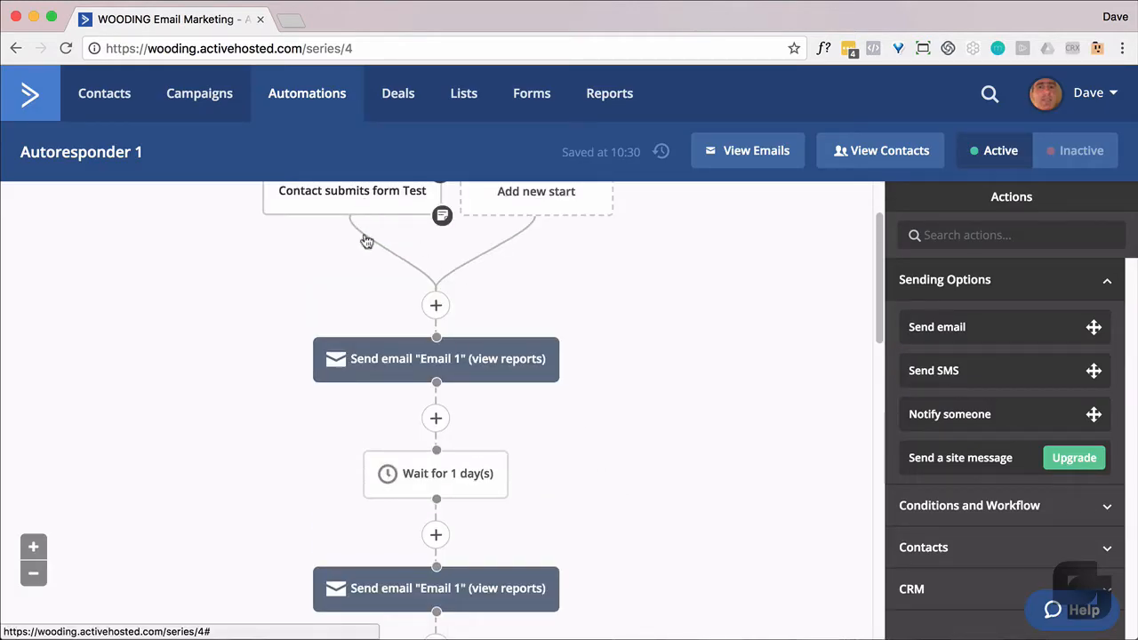
mouse_move(426, 369)
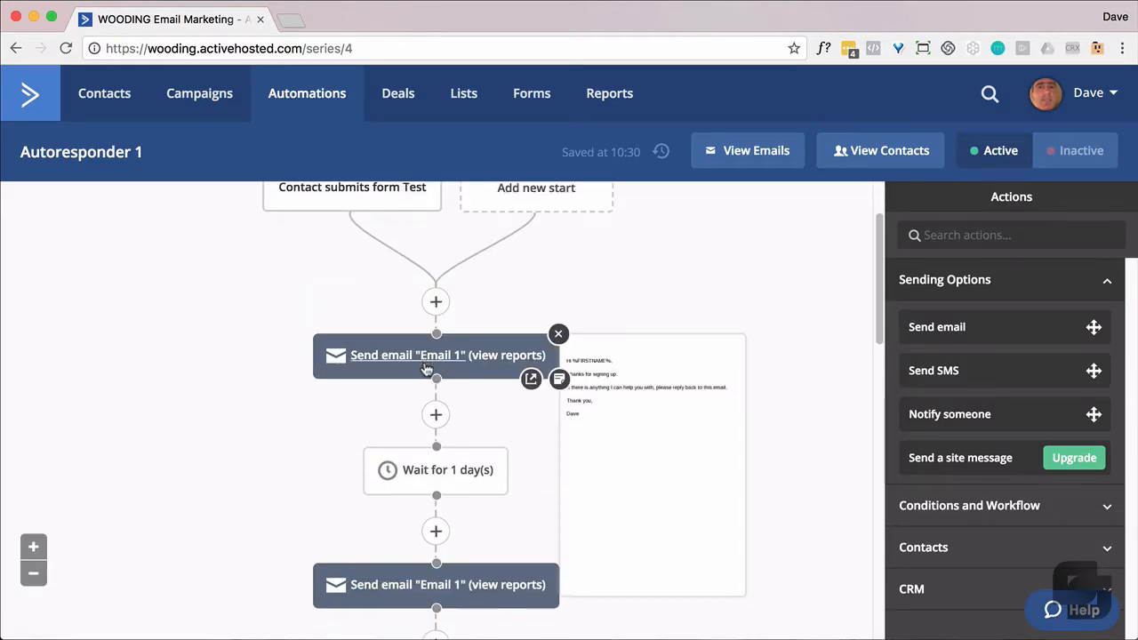
scroll(426, 369, down, 2)
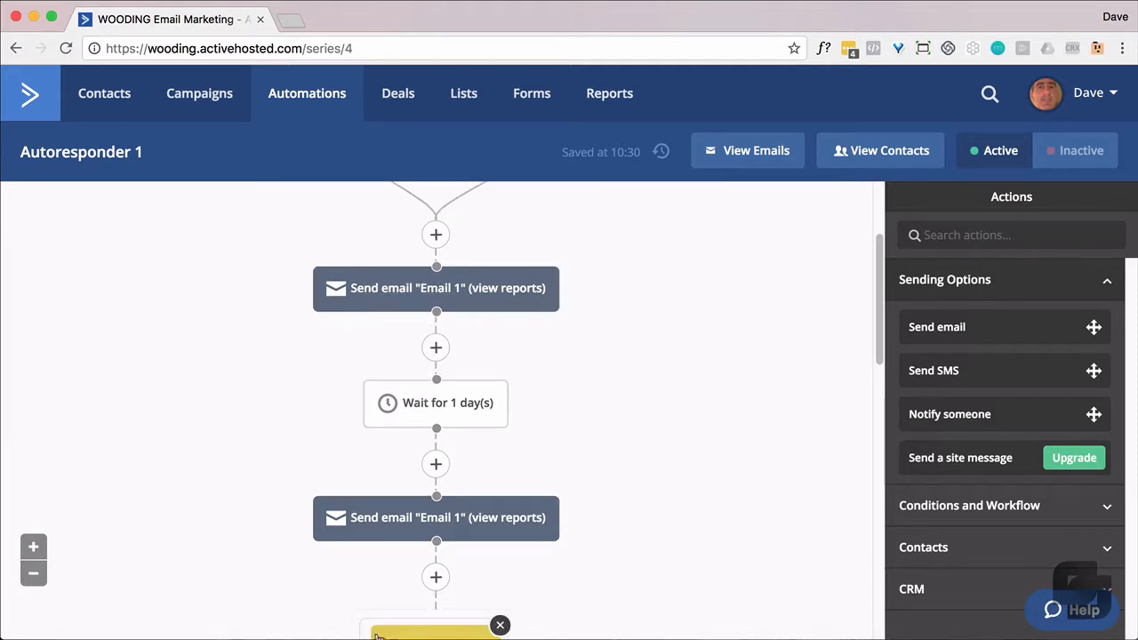
mouse_move(446, 398)
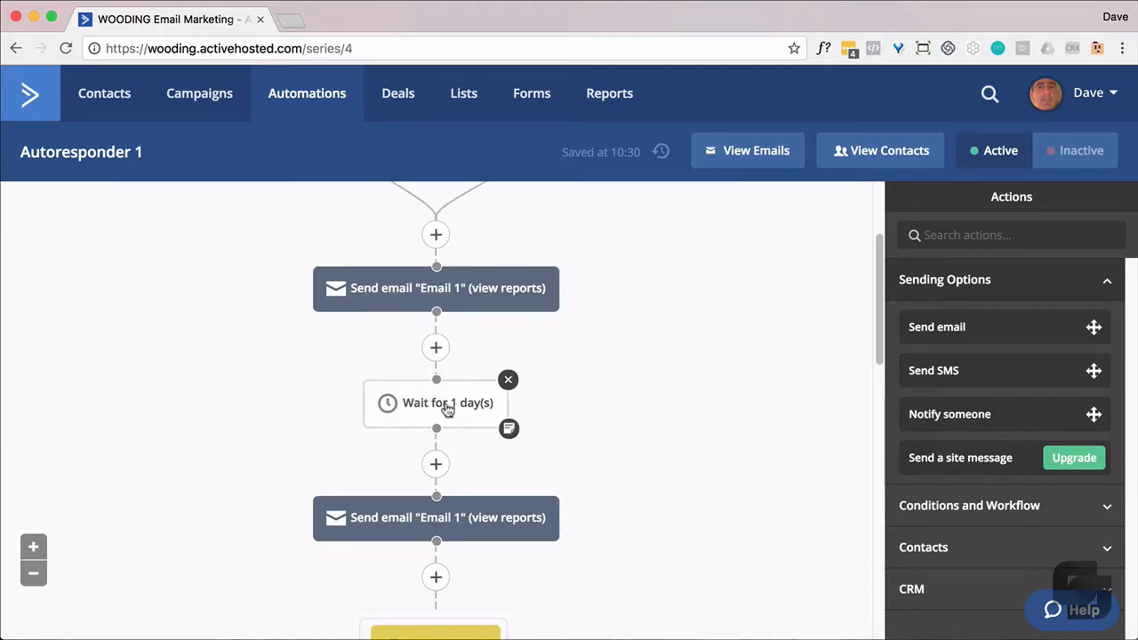
mouse_move(430, 525)
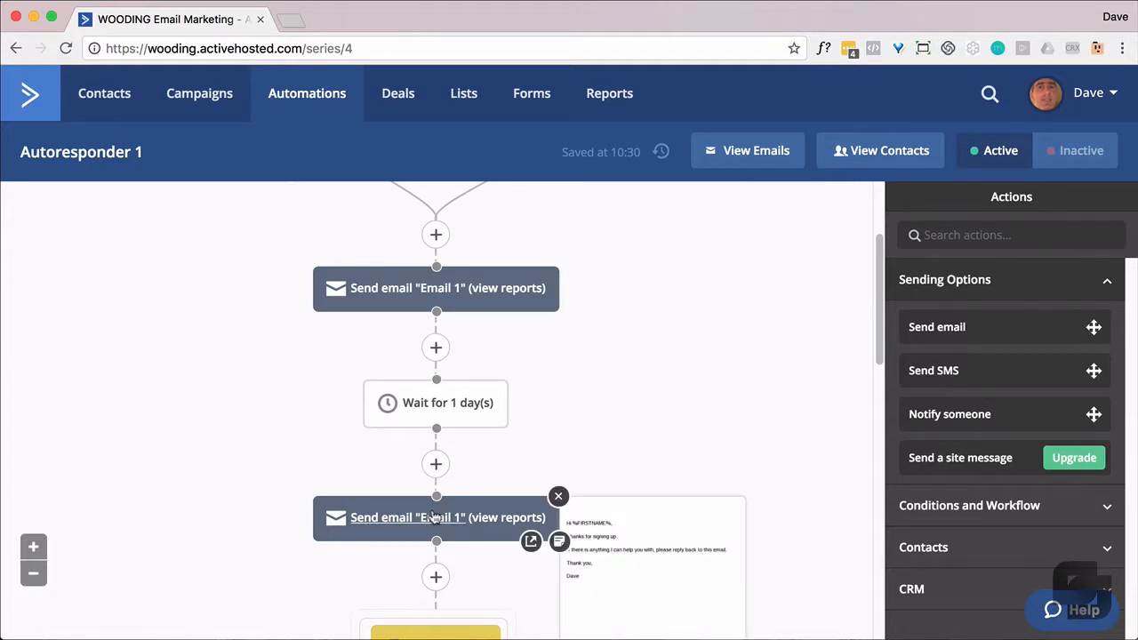
scroll(435, 518, down, 2)
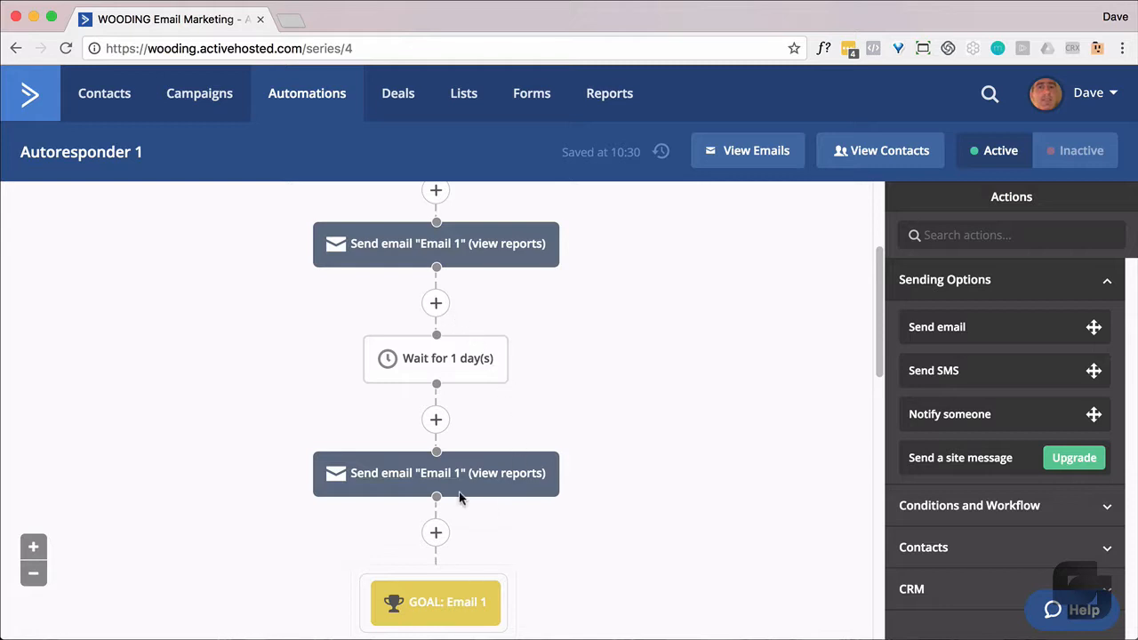
mouse_move(474, 257)
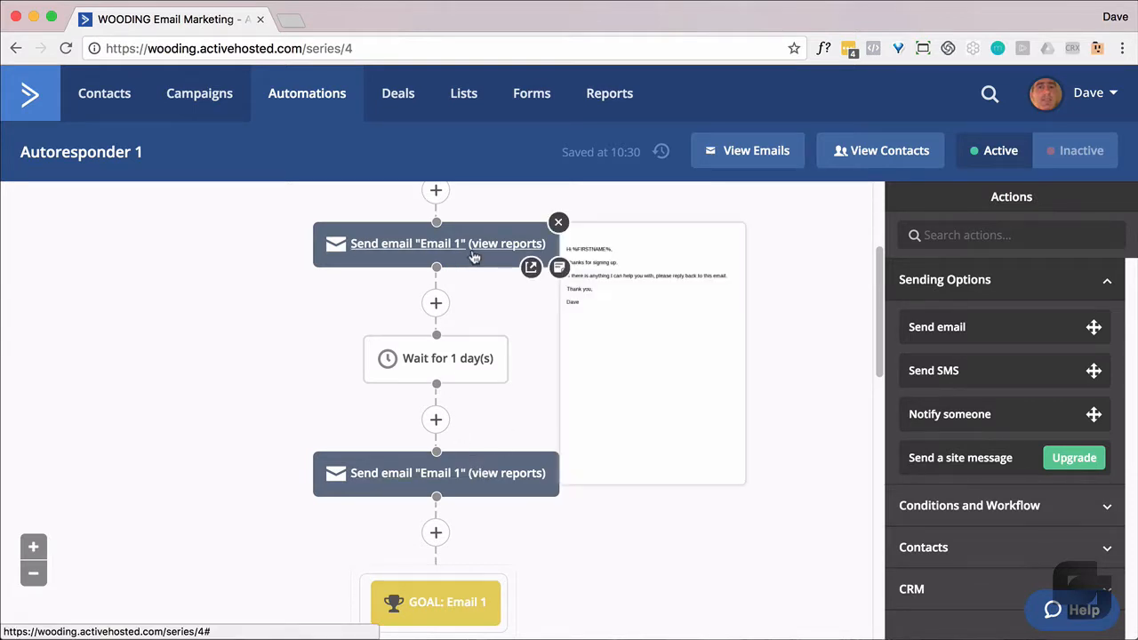
mouse_move(391, 471)
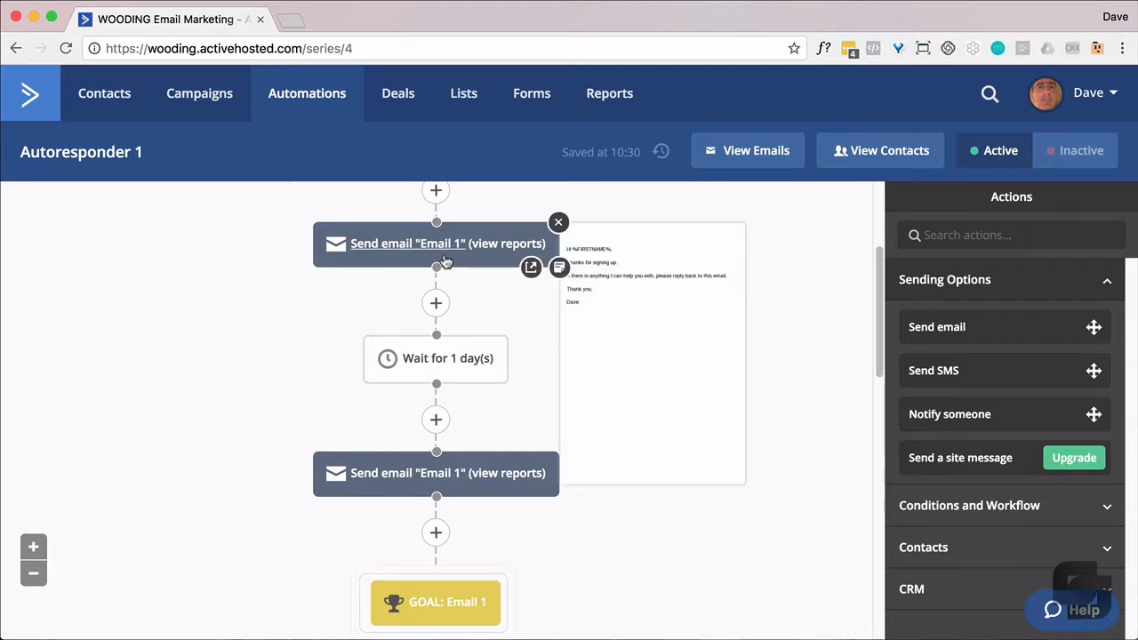
mouse_move(453, 481)
scroll(653, 462, down, 3)
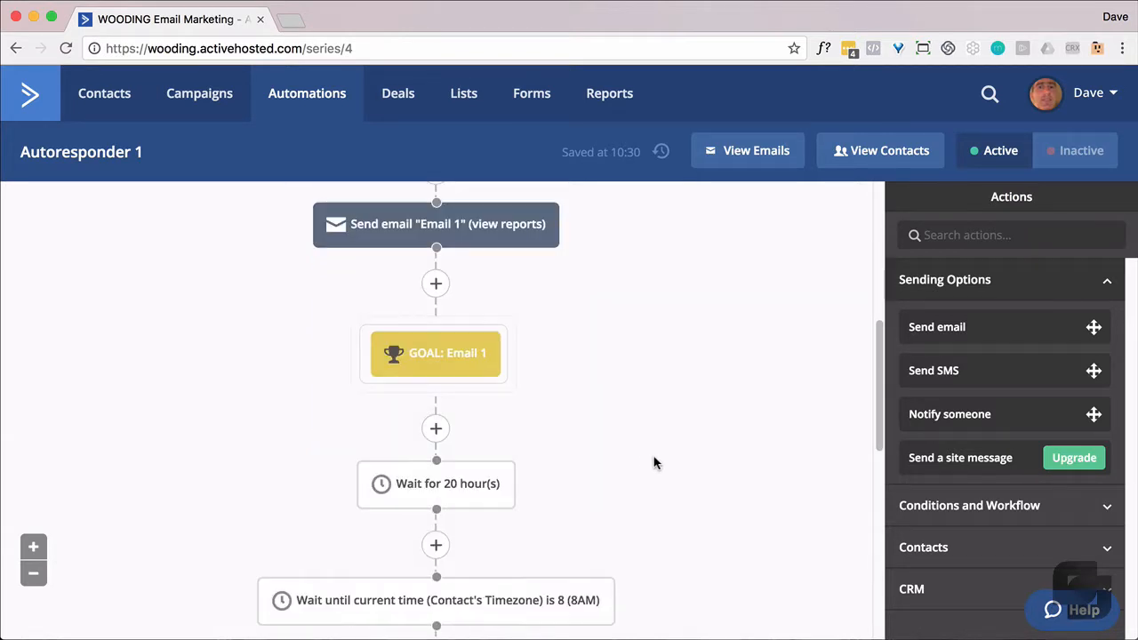
scroll(525, 429, up, 3)
scroll(521, 427, down, 2)
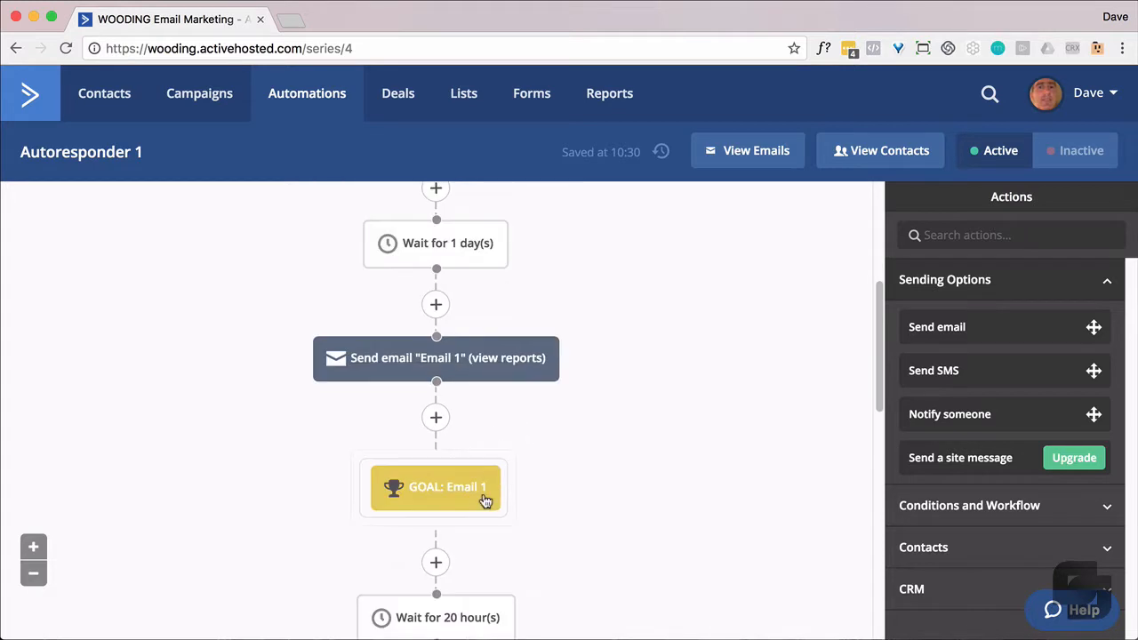
Examine the Email 1 goal's options for contacts who do not meet its conditions, and close it without saving
click(435, 500)
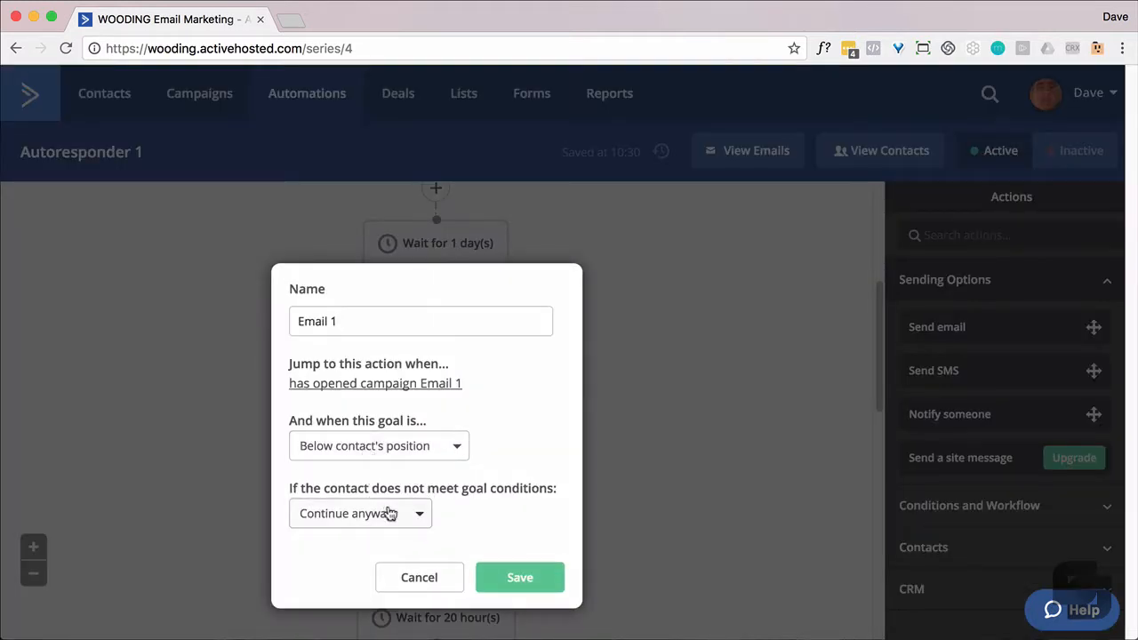
click(396, 515)
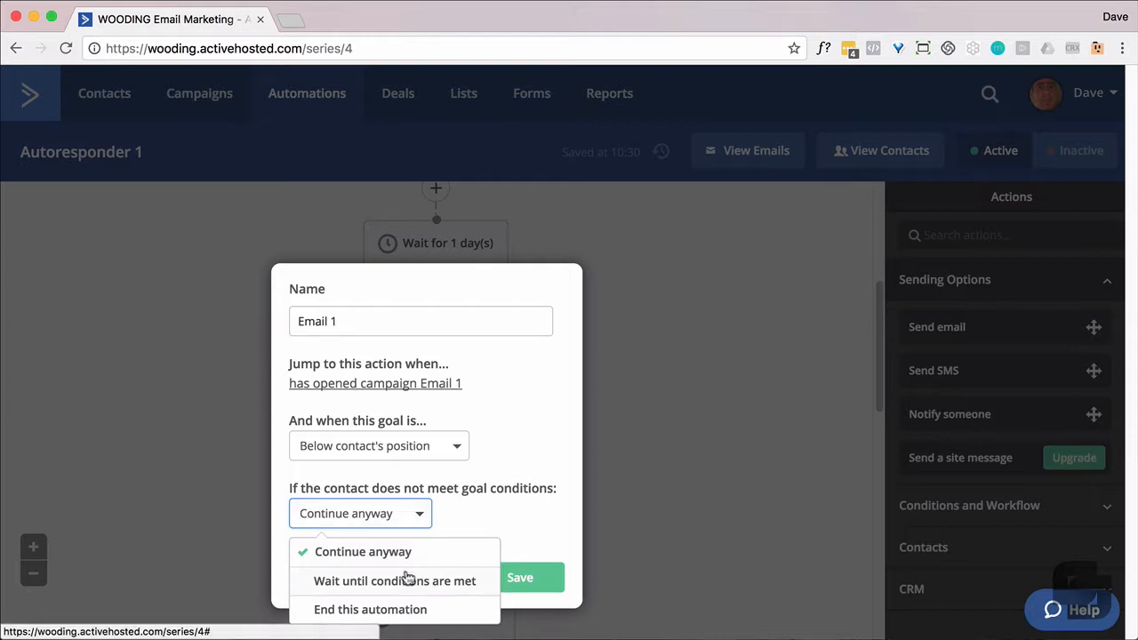
click(422, 519)
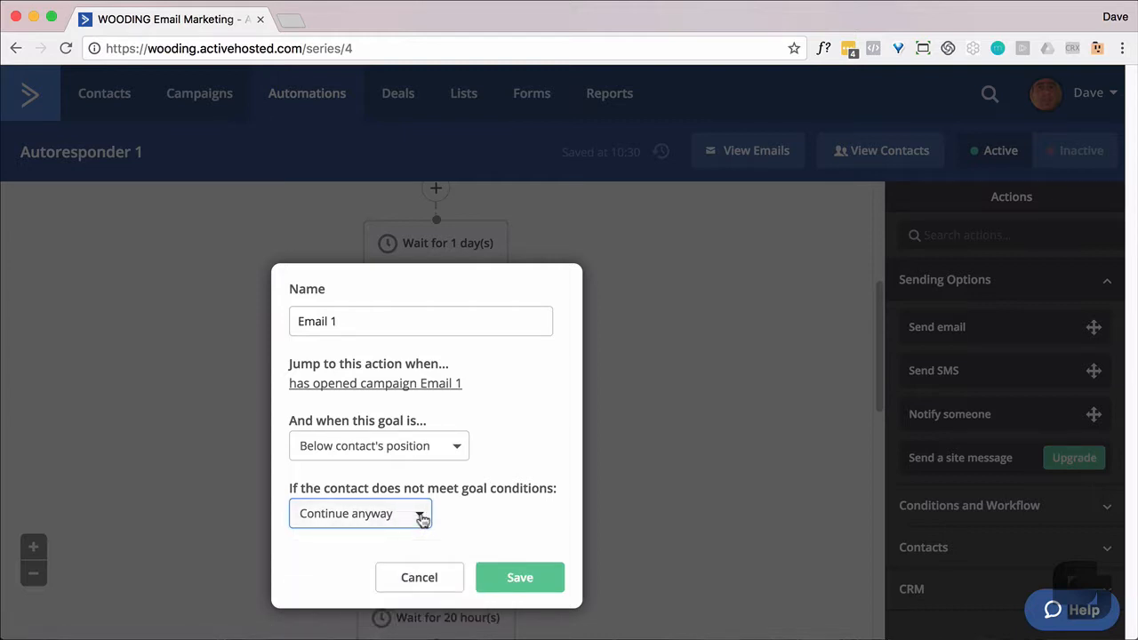
click(432, 576)
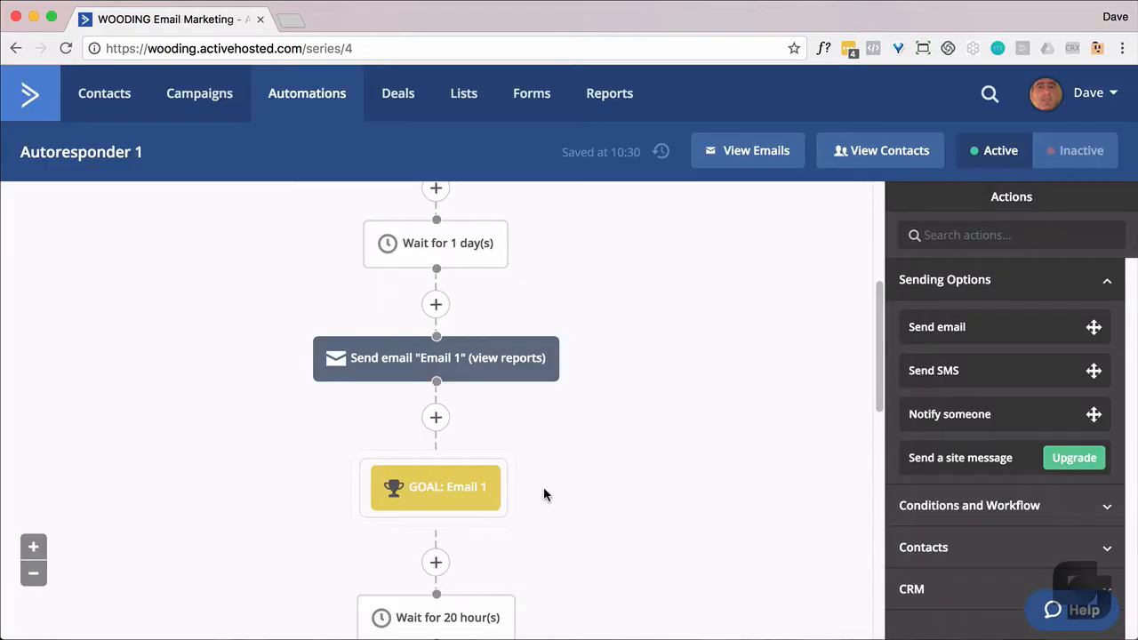
Insert a wait of 1 day directly after the Email 2 send action, using a specified period of time
scroll(544, 495, down, 1)
scroll(544, 495, down, 4)
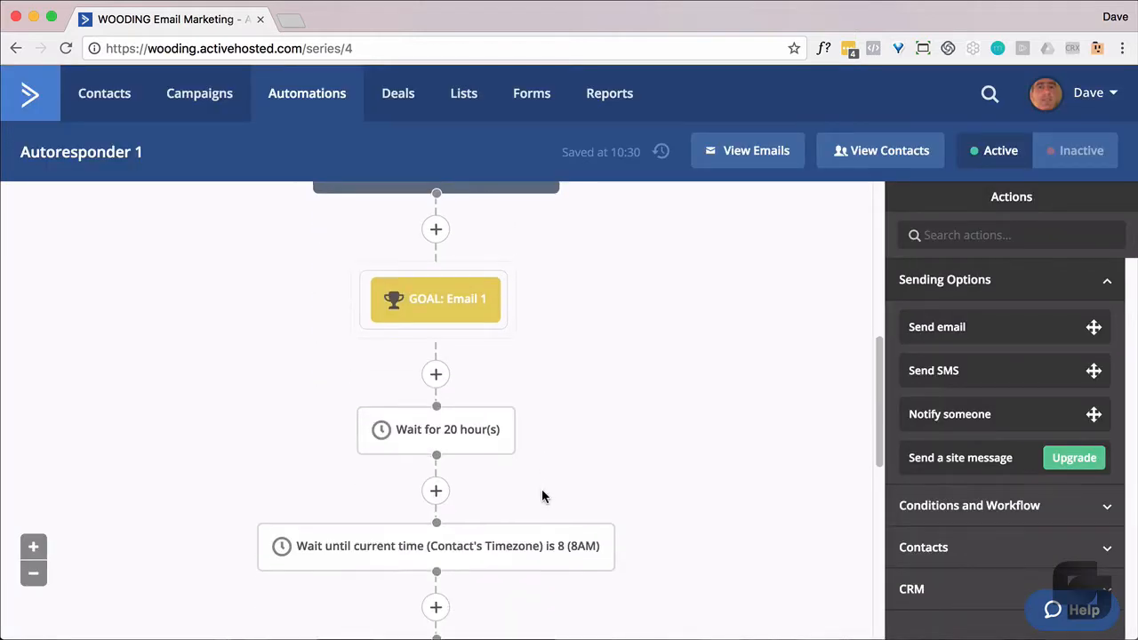
scroll(545, 496, down, 4)
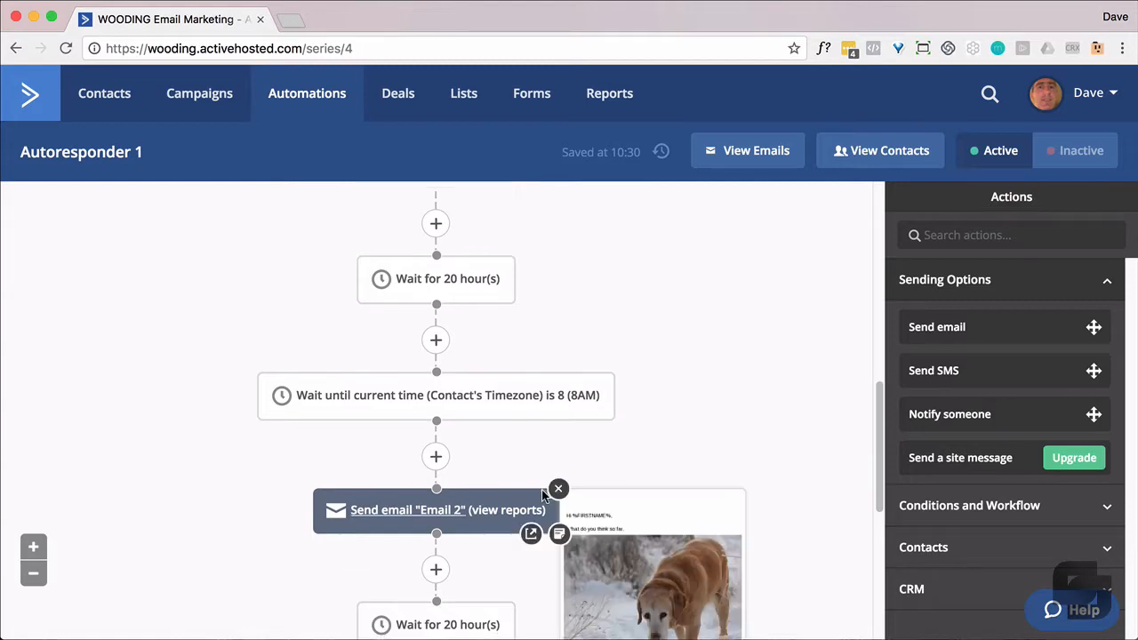
scroll(542, 496, down, 6)
click(437, 335)
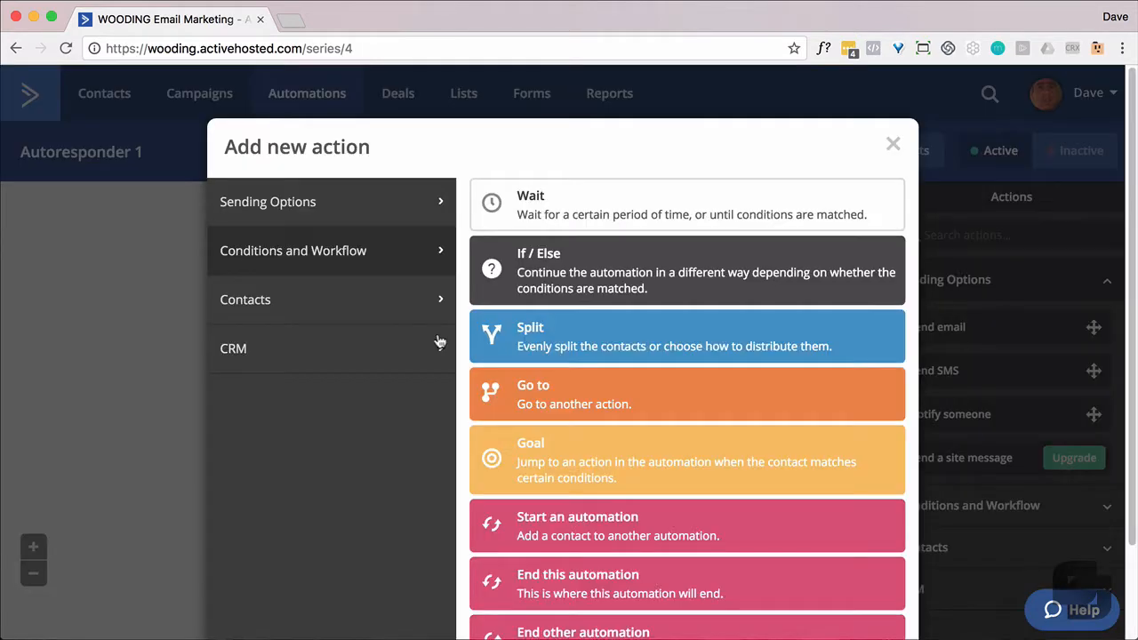
click(566, 215)
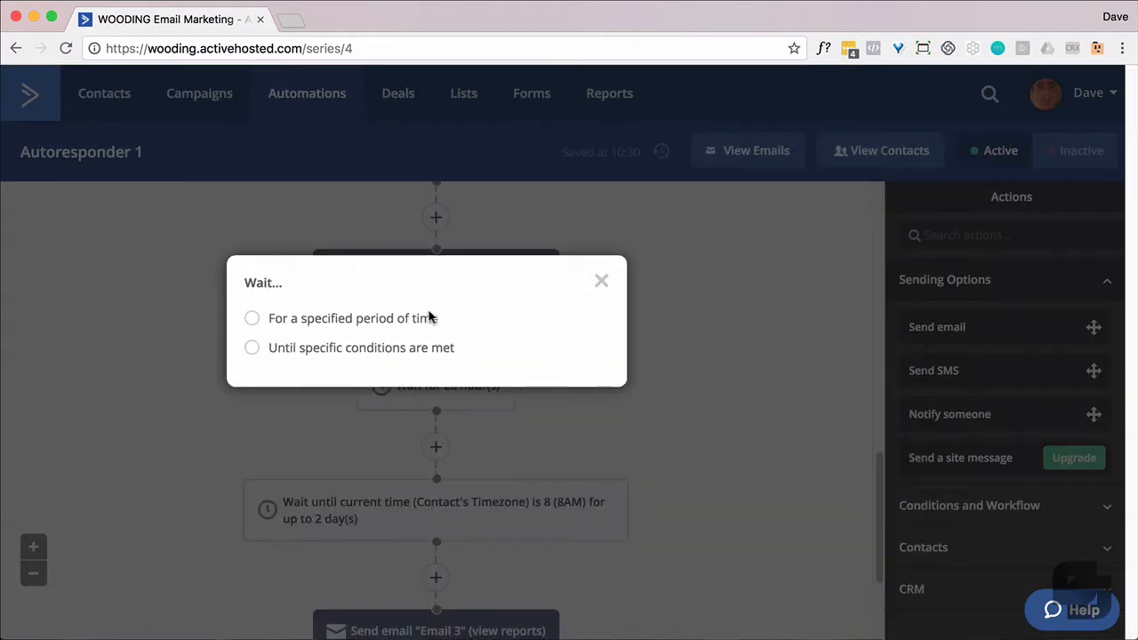
click(395, 319)
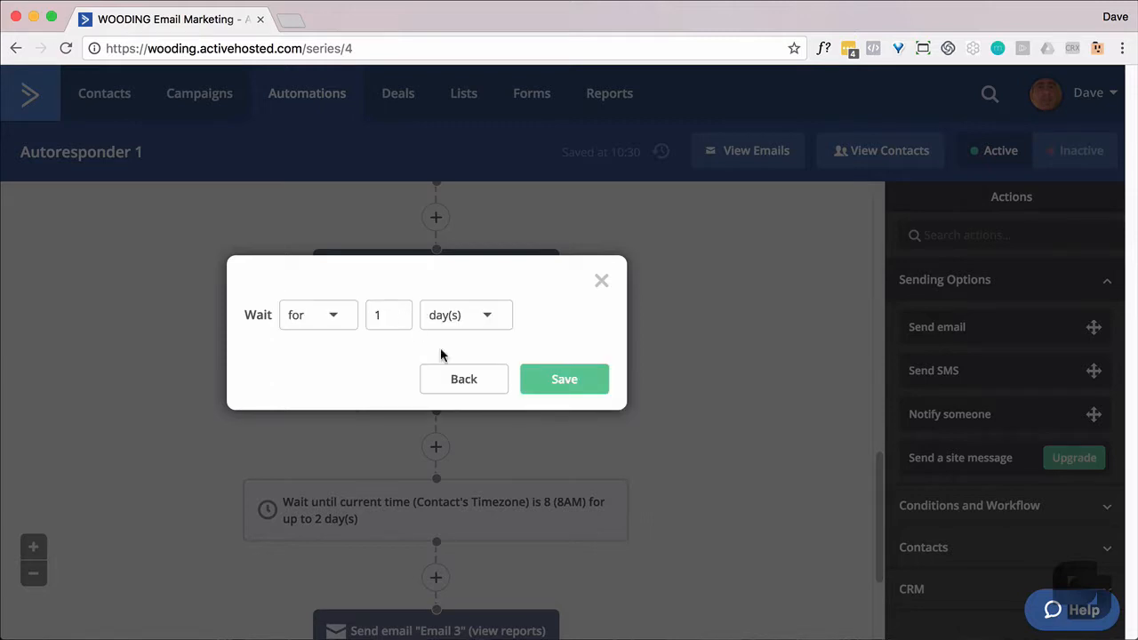
click(551, 381)
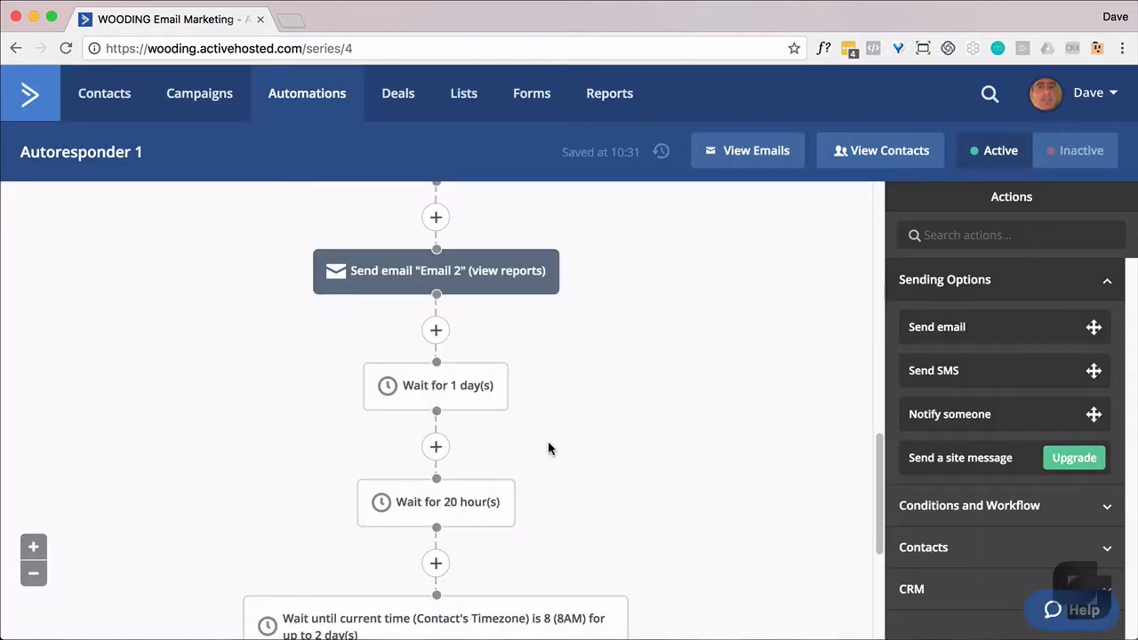
Add a second send-email action for Email 2 directly after the 1-day wait that follows the first Email 2 send
click(439, 426)
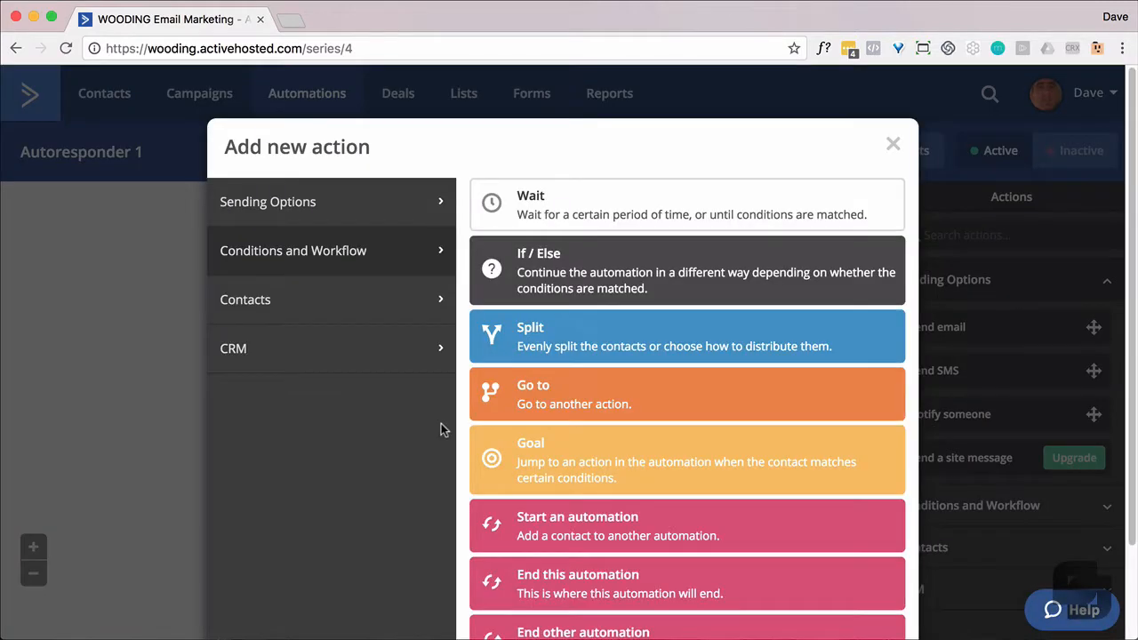
click(370, 213)
click(544, 208)
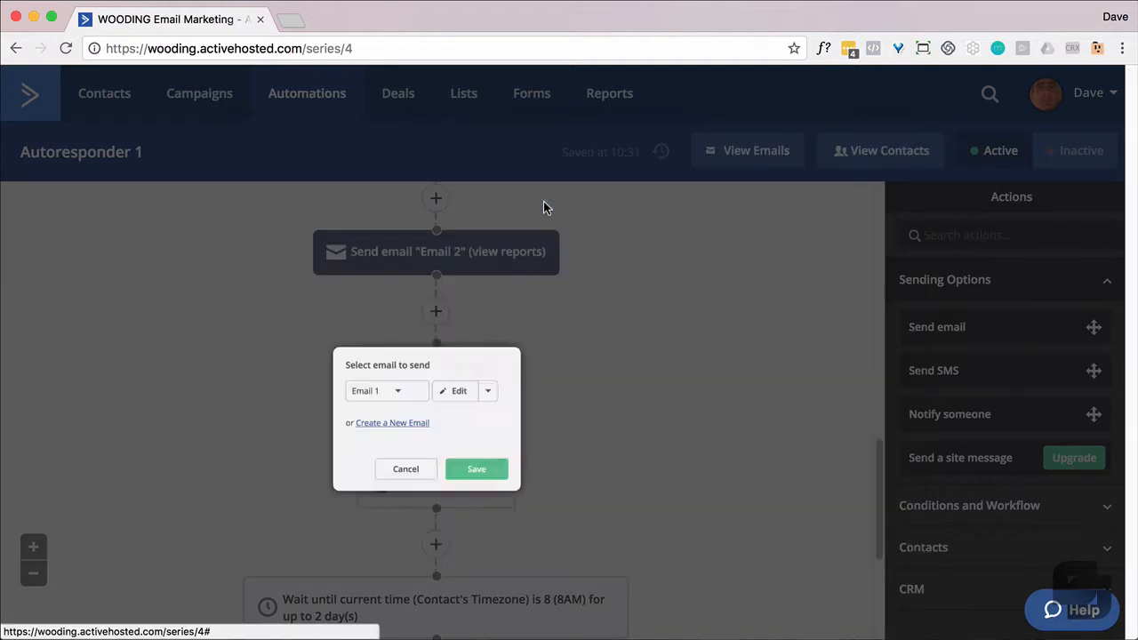
click(388, 381)
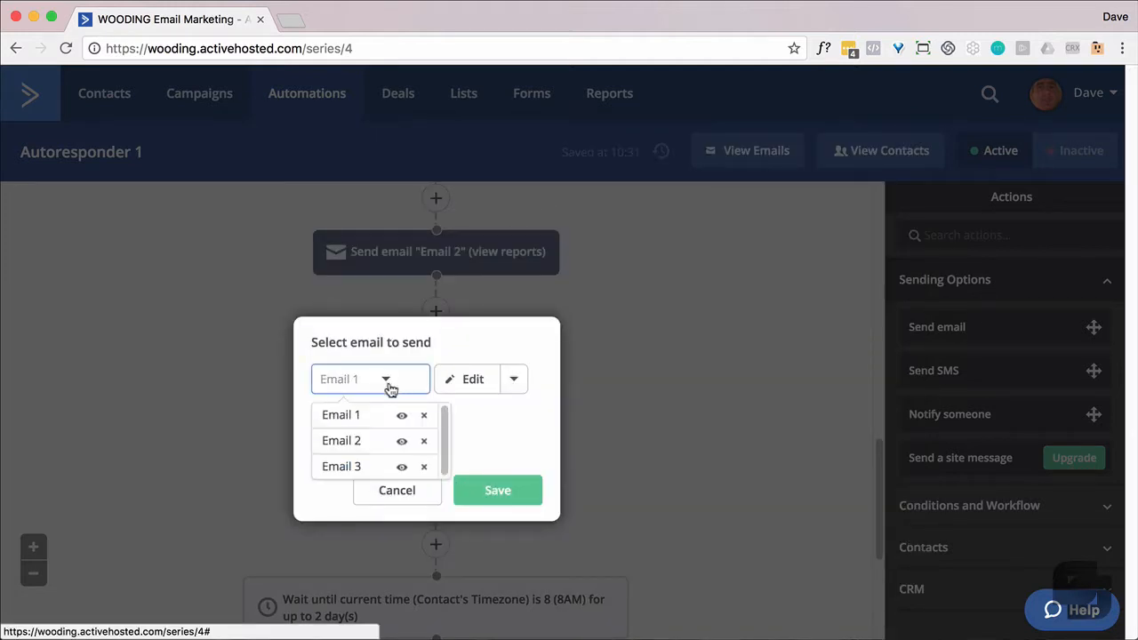
click(353, 442)
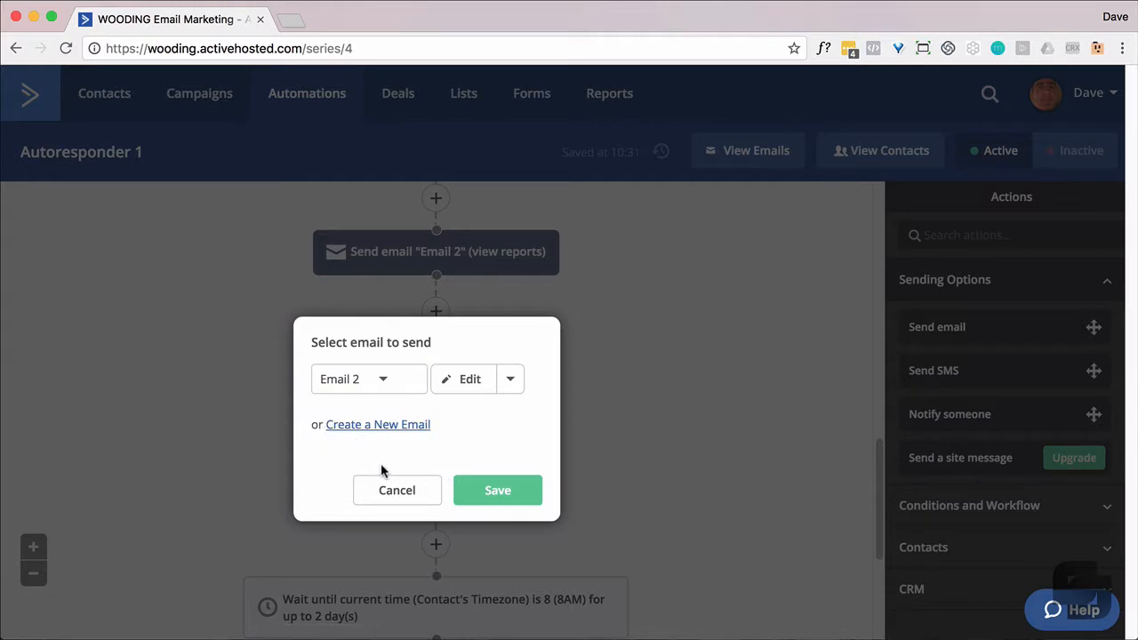
click(475, 489)
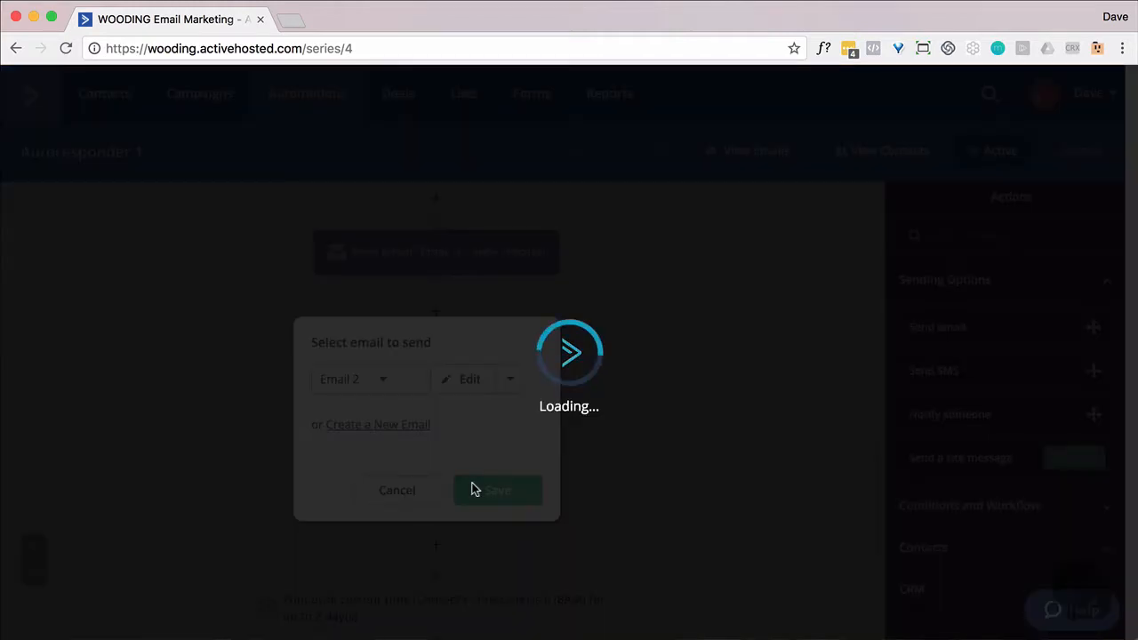
scroll(709, 442, down, 1)
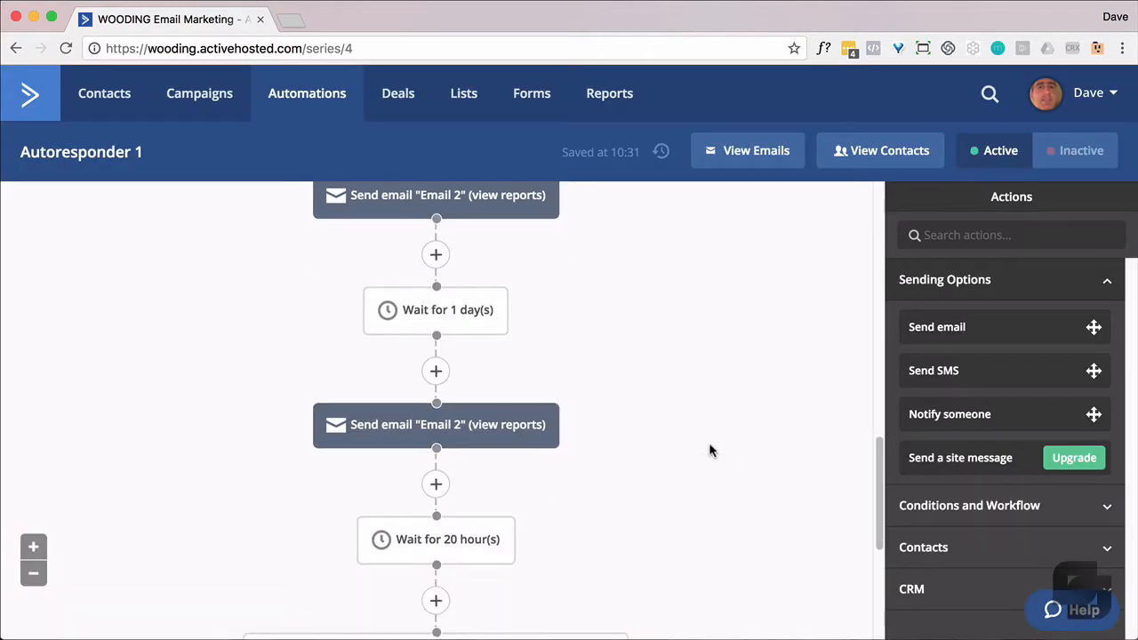
Reselect the first-listed Email 1 in the Email 1 goal's Has opened condition, and save the condition and the goal
scroll(709, 442, up, 2)
scroll(709, 451, down, 5)
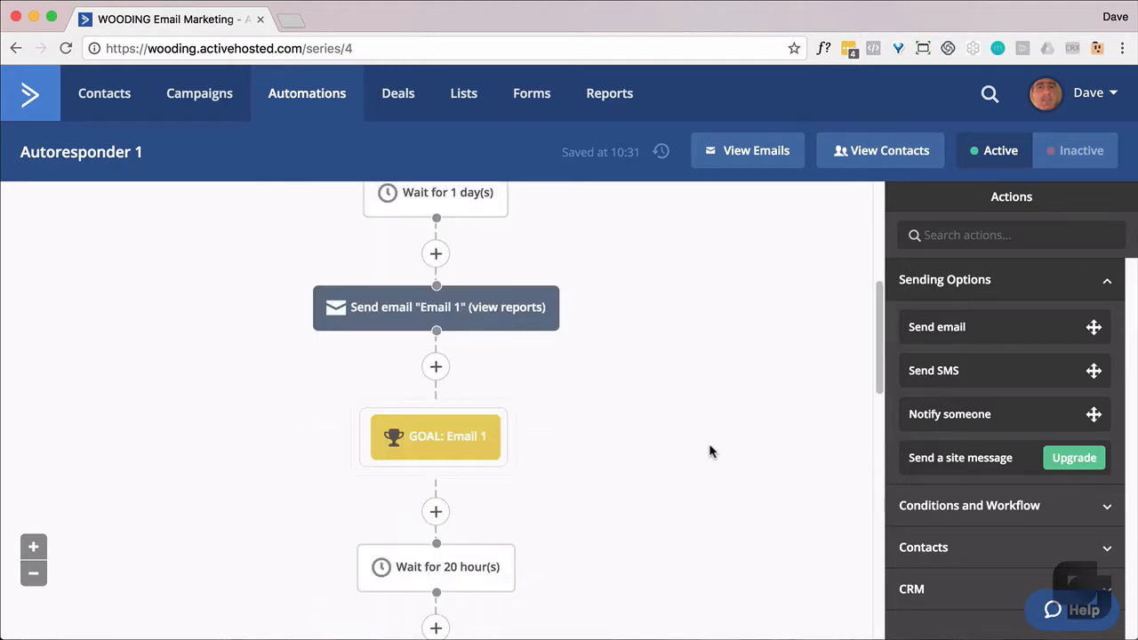
scroll(709, 451, up, 1)
click(453, 471)
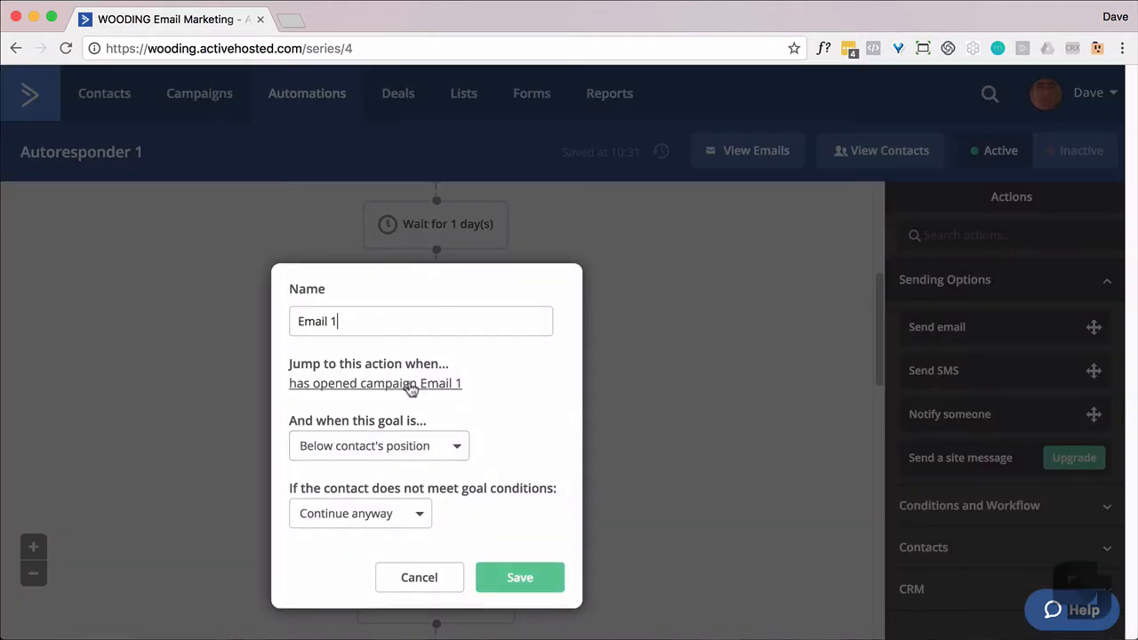
click(409, 384)
click(534, 251)
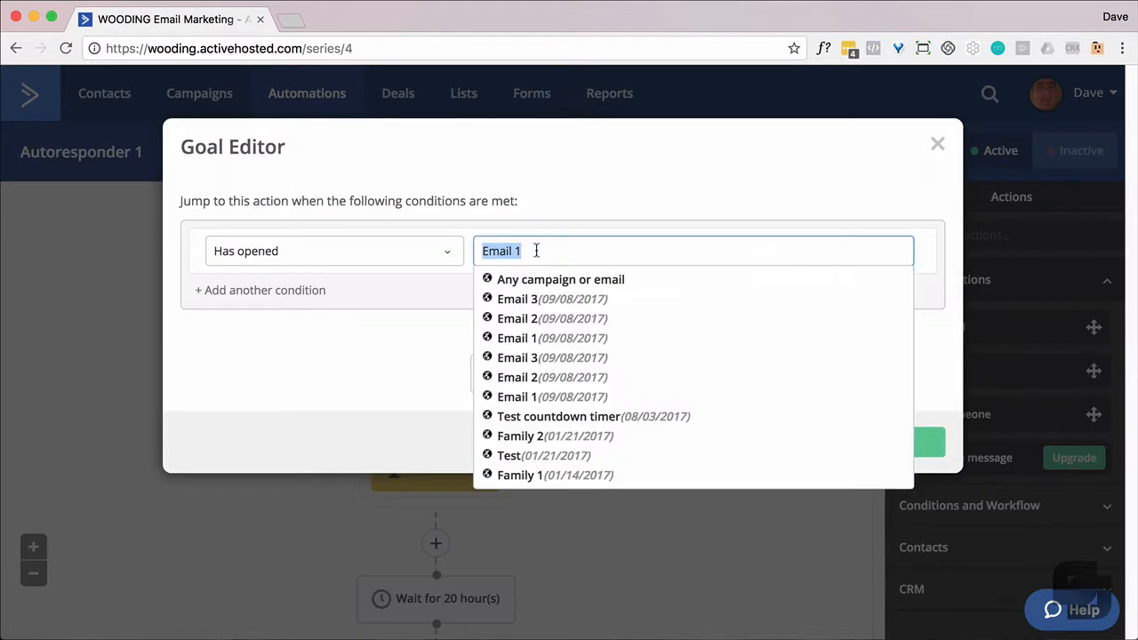
click(531, 343)
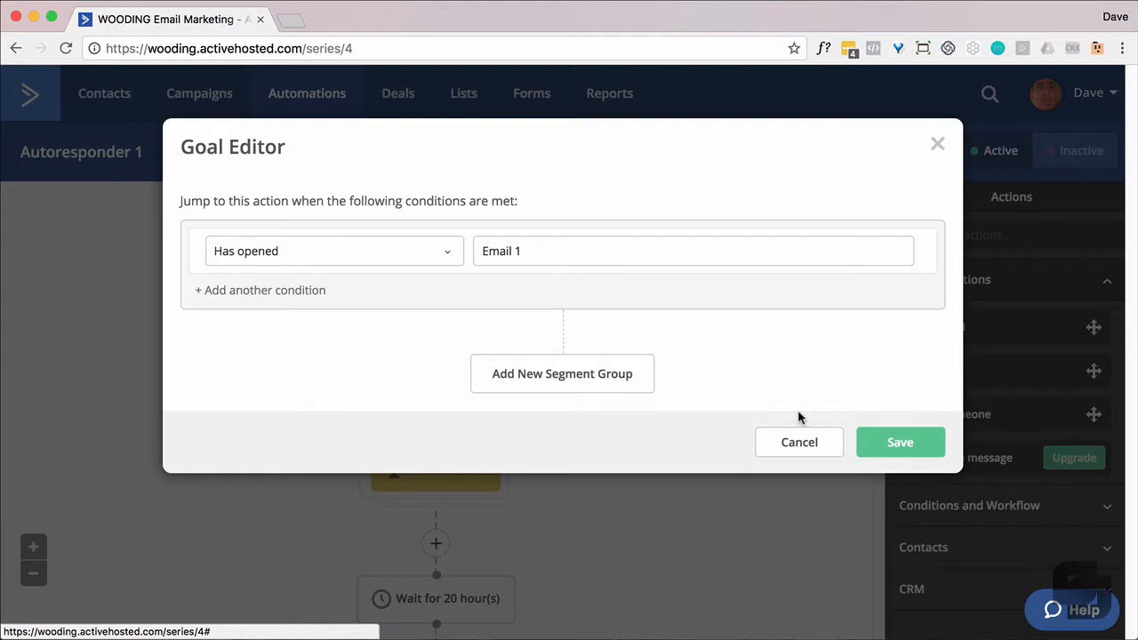
click(892, 441)
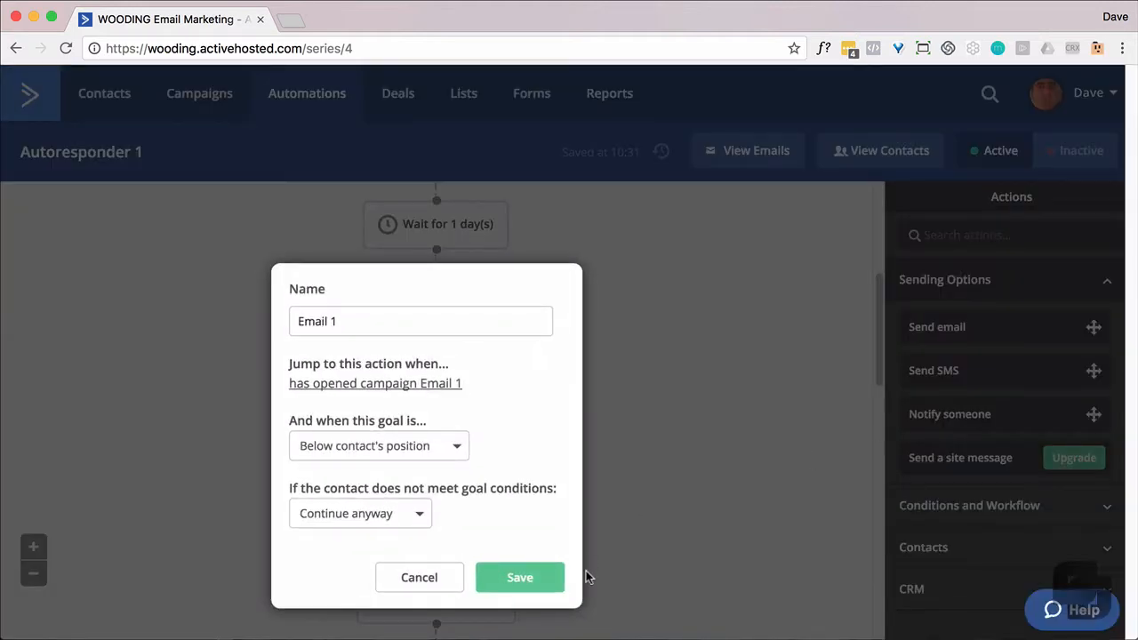
click(536, 587)
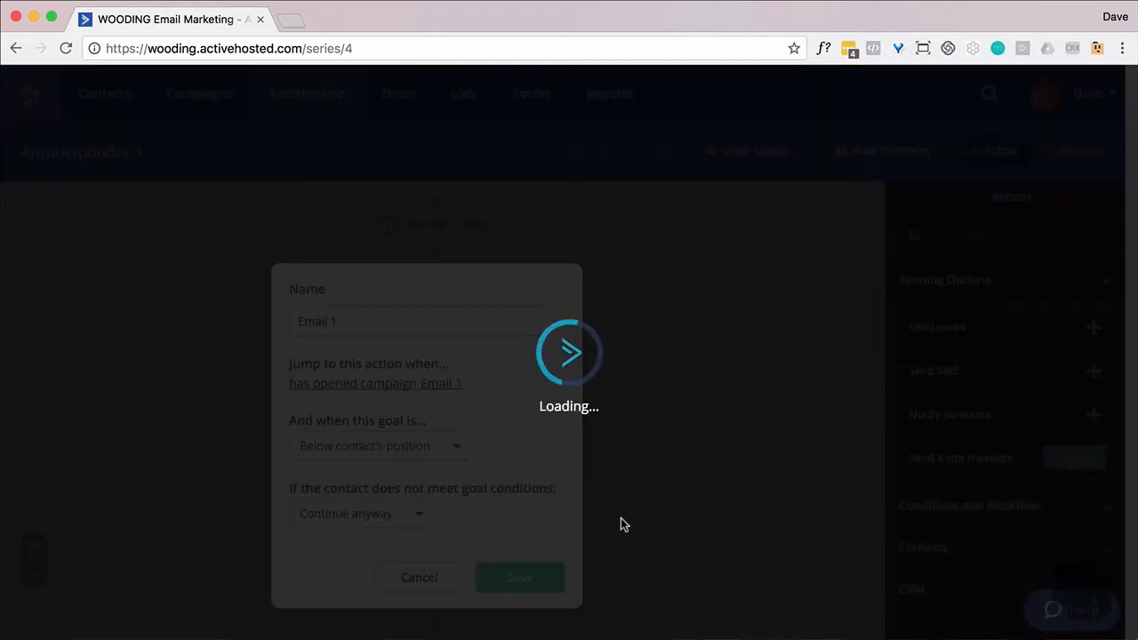
Insert a goal directly after the second Email 2 send action and name it Email 2
scroll(621, 525, down, 5)
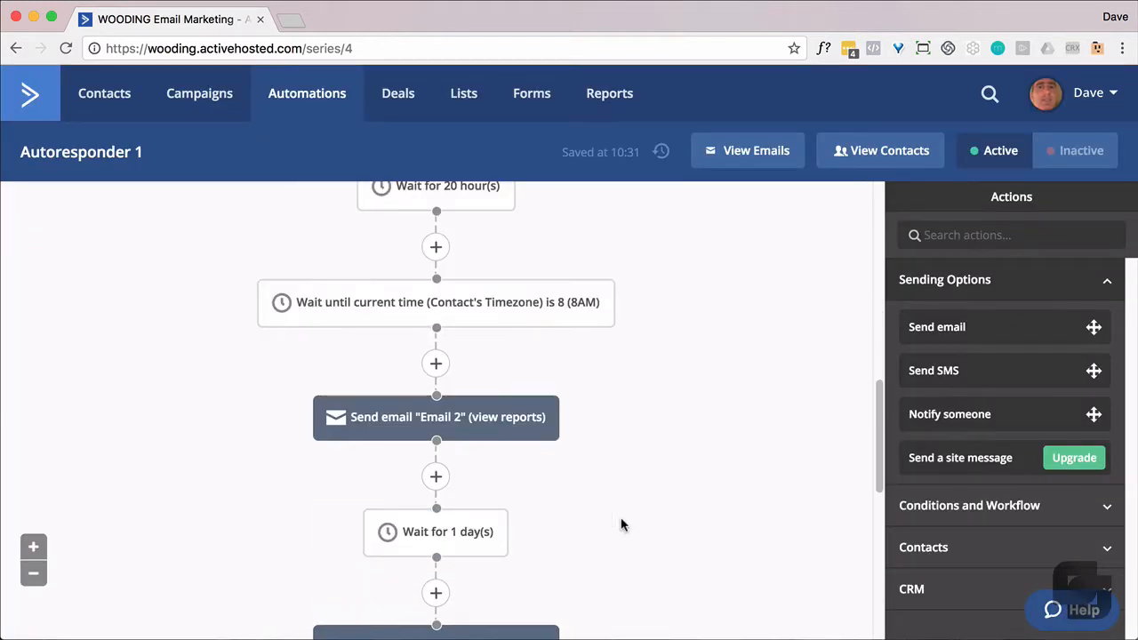
scroll(621, 524, down, 2)
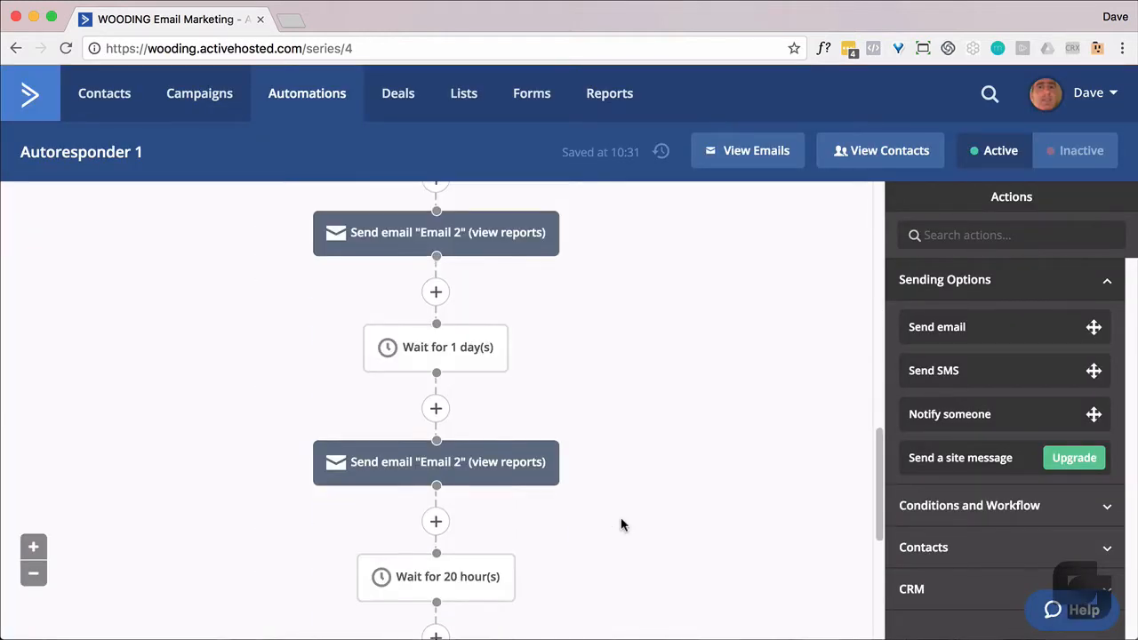
click(436, 520)
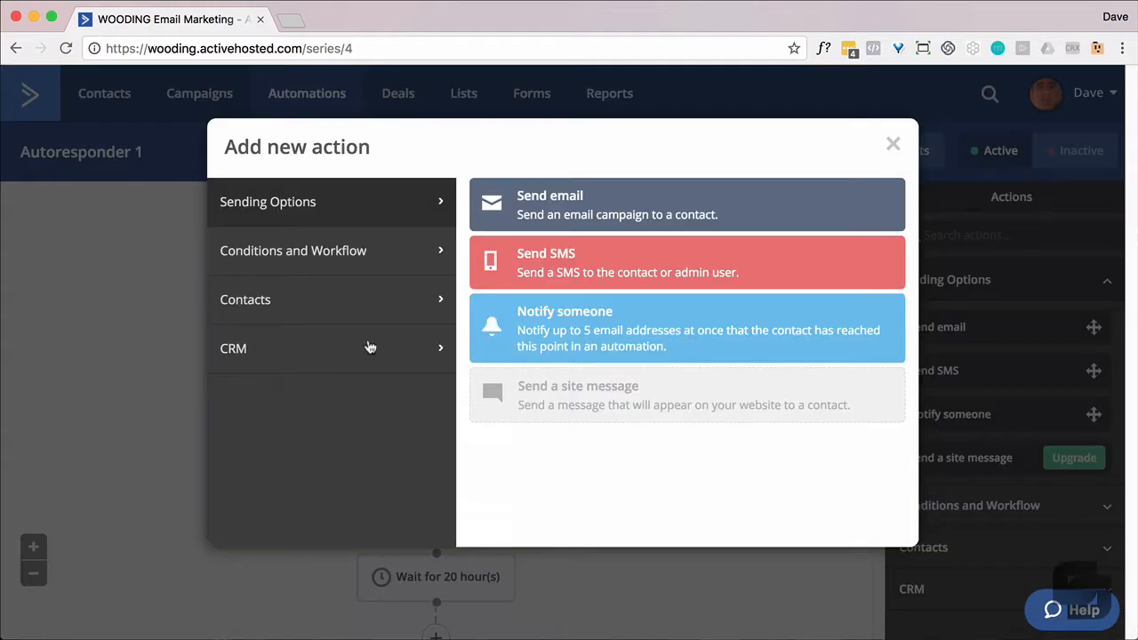
click(400, 258)
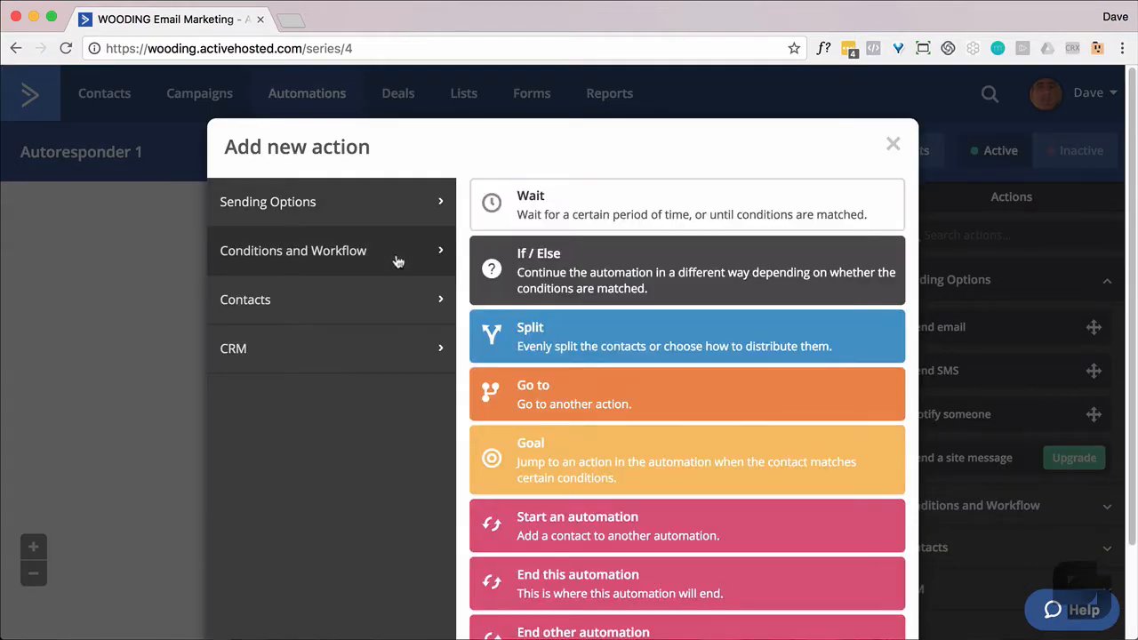
click(540, 473)
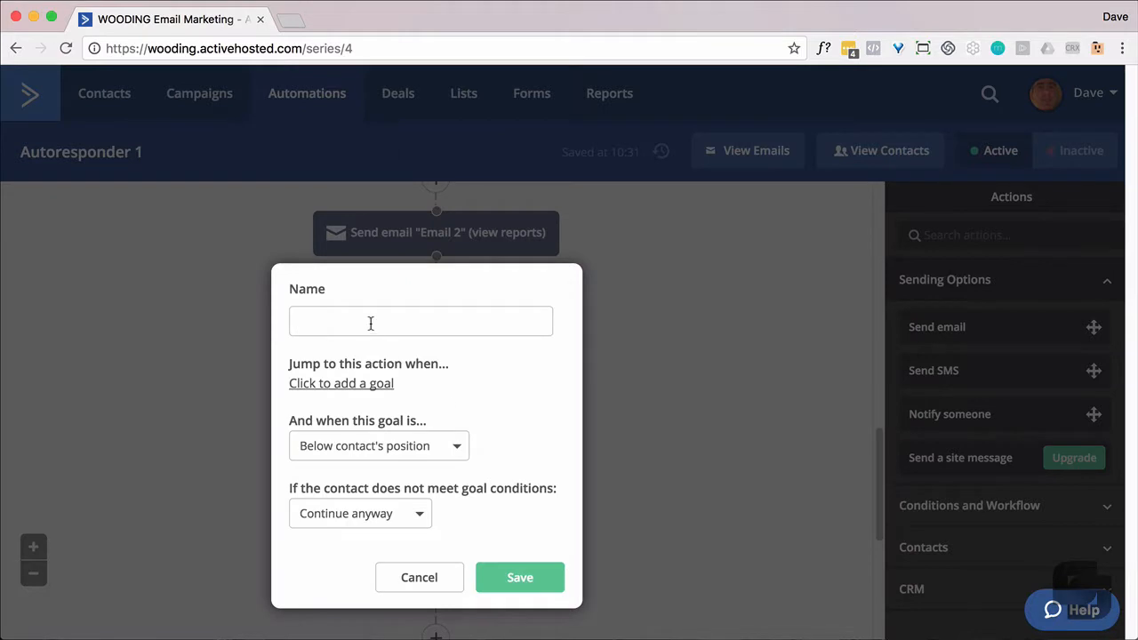
text(Email 2)
Define the new goal's condition as Has opened, using the first-listed Email 2
click(364, 383)
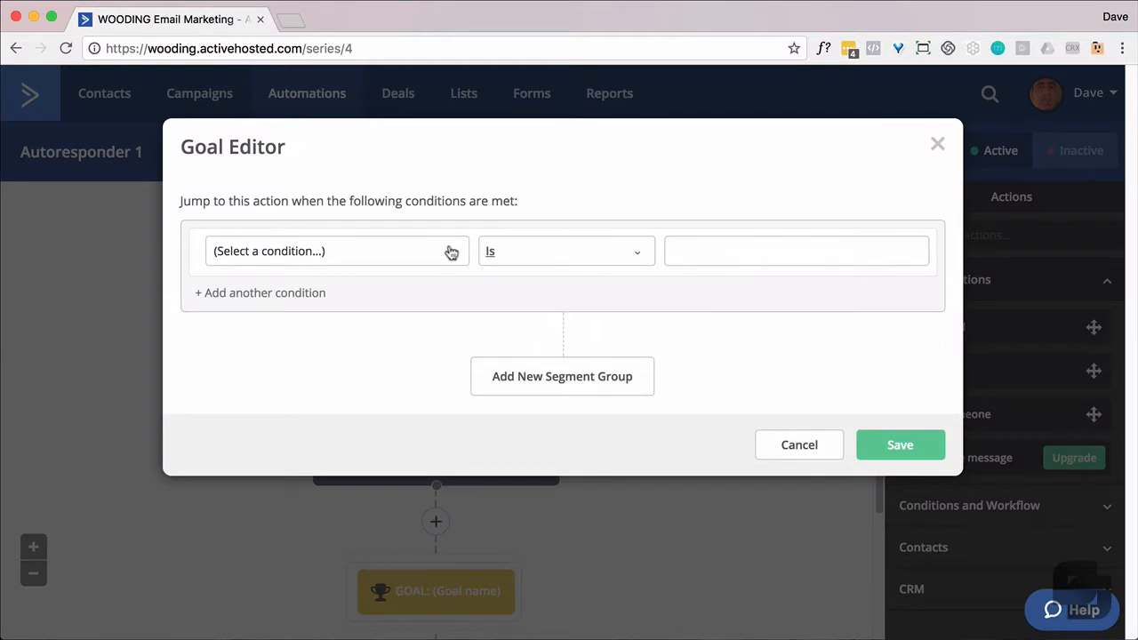
click(451, 253)
click(258, 331)
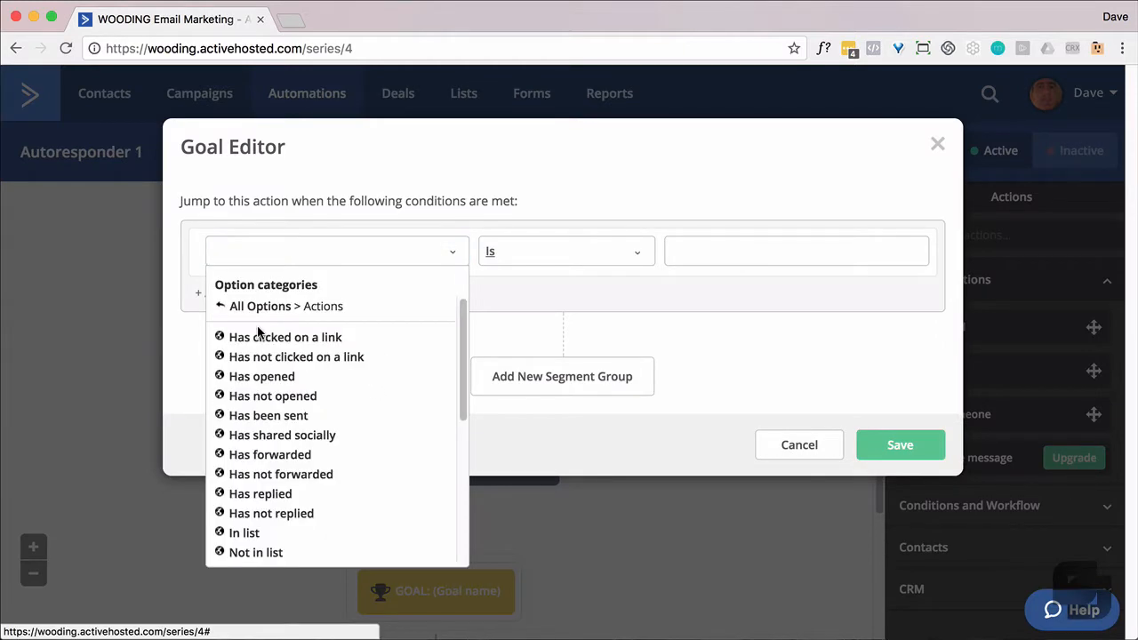
click(255, 376)
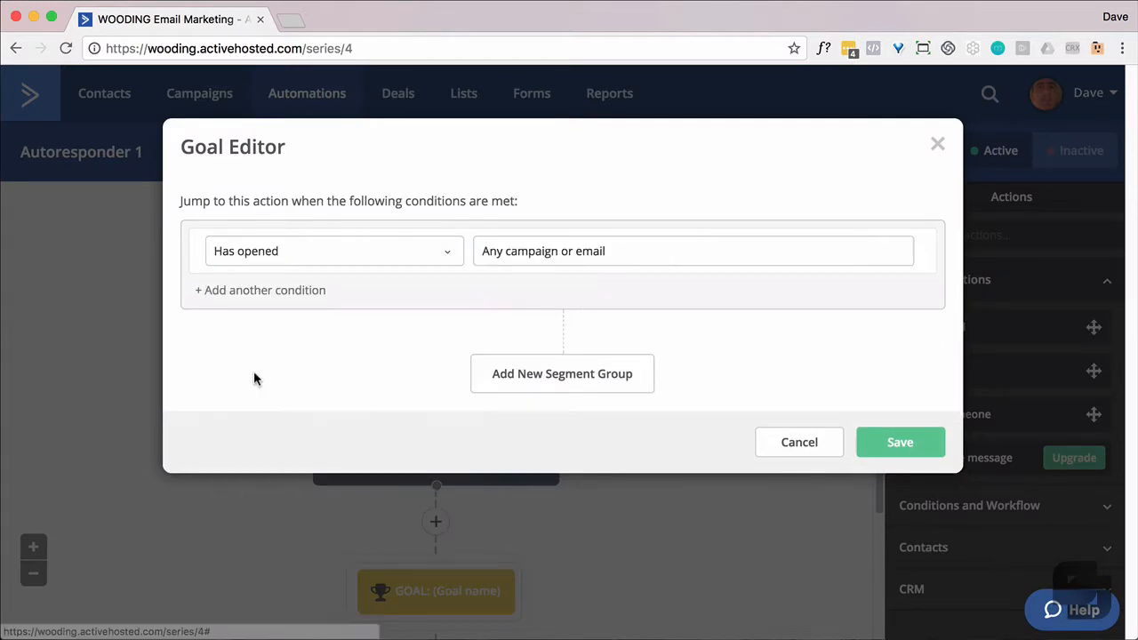
click(537, 253)
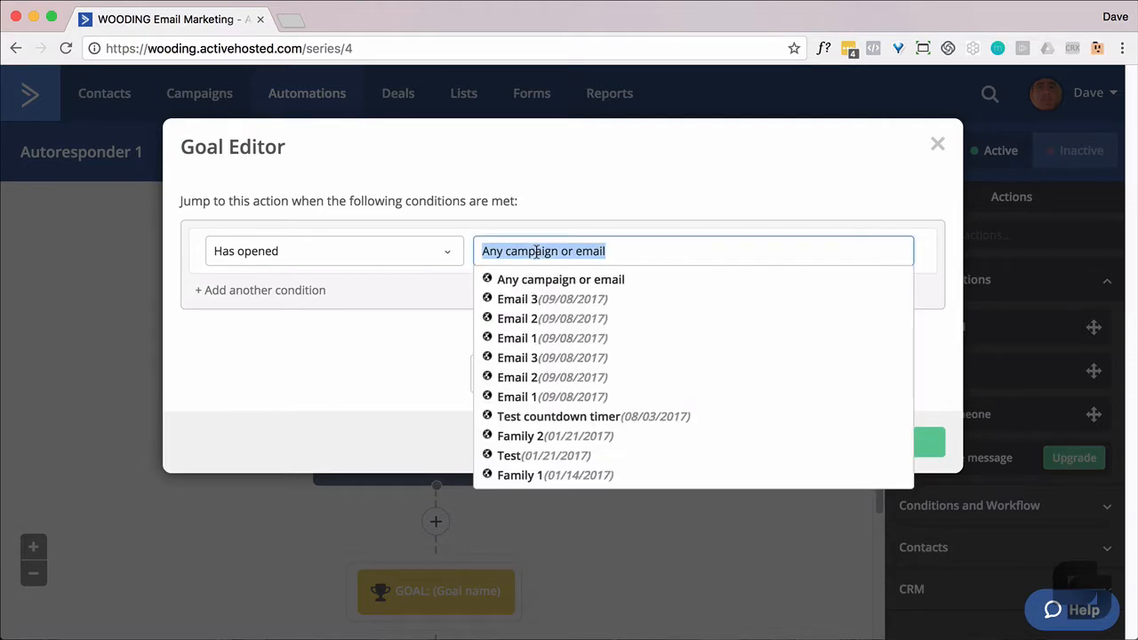
click(524, 318)
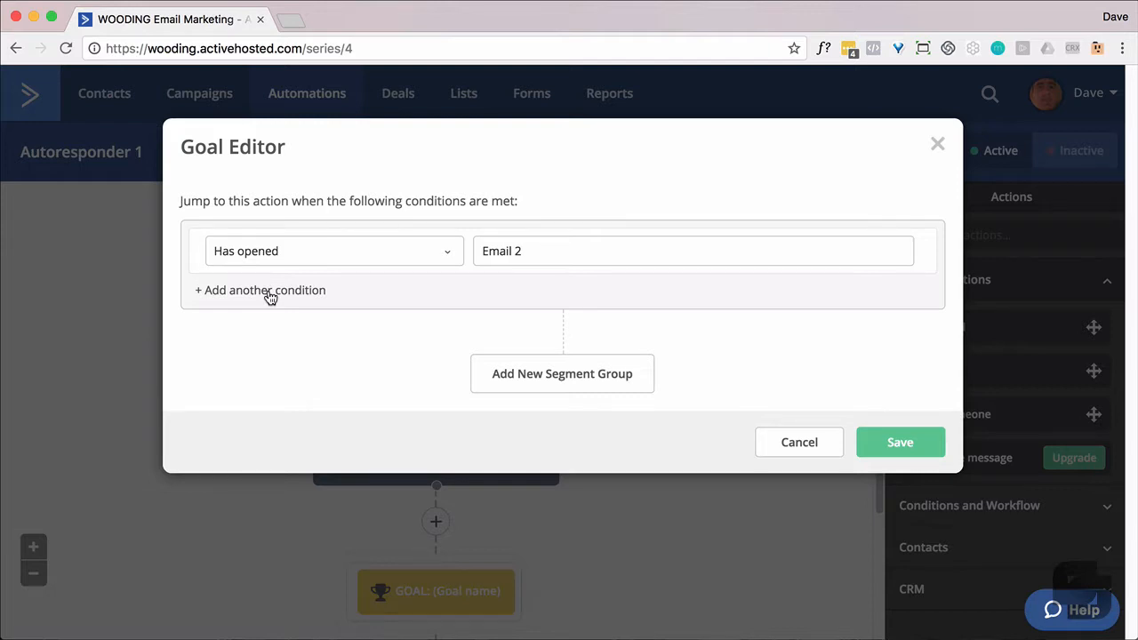
Change the goal's condition to Has clicked on a link in Email 2 and look through its link choices, keeping Any link
click(452, 256)
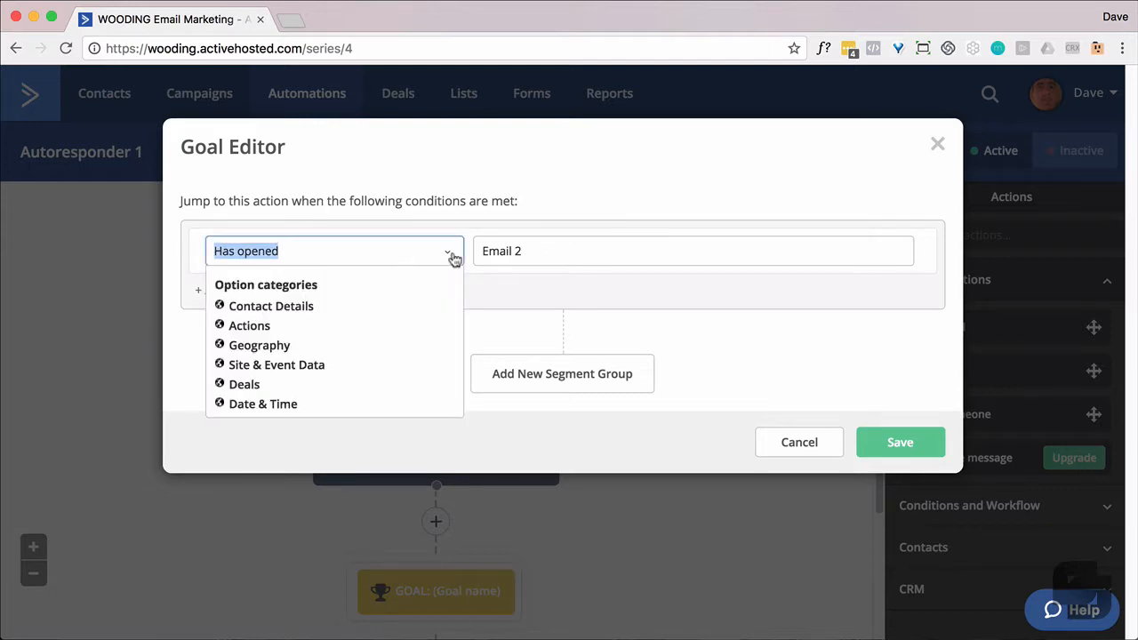
click(254, 325)
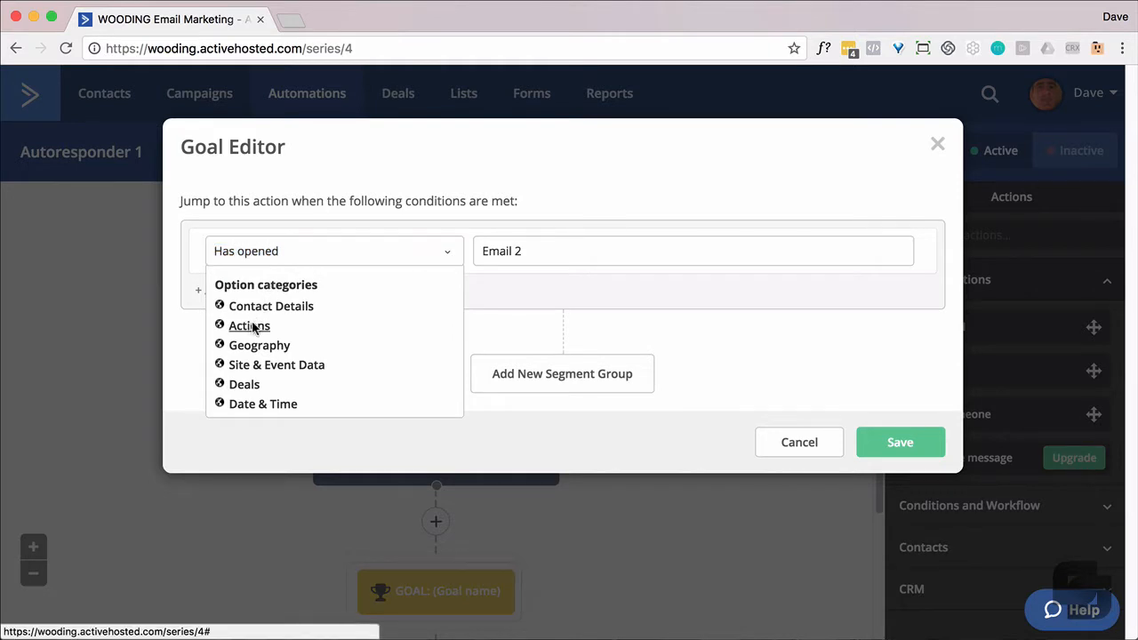
click(255, 333)
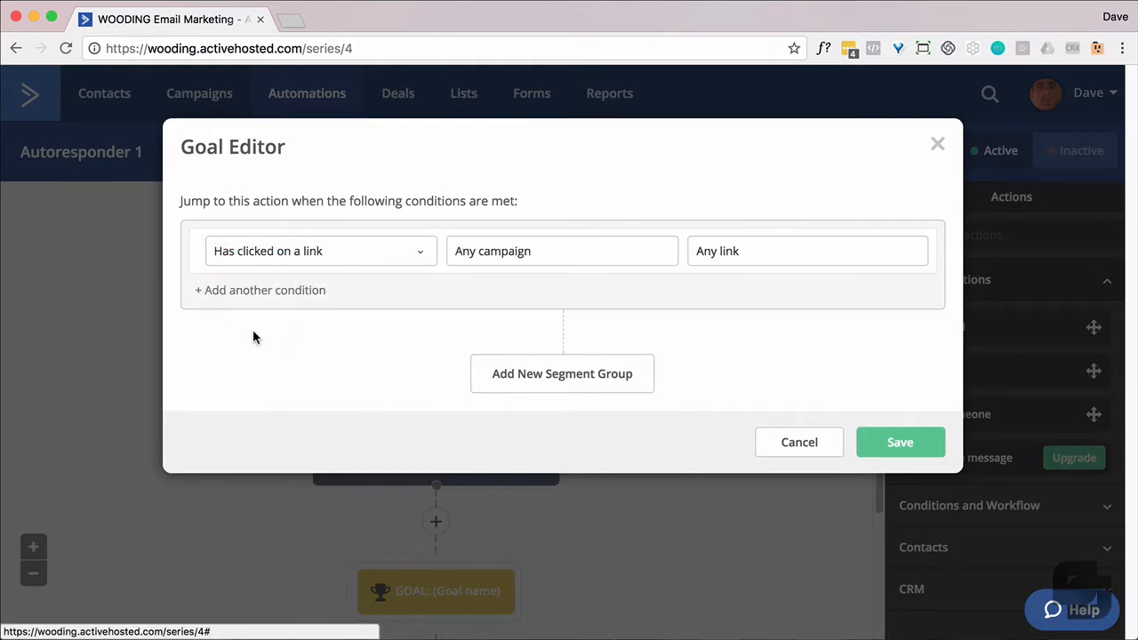
click(603, 256)
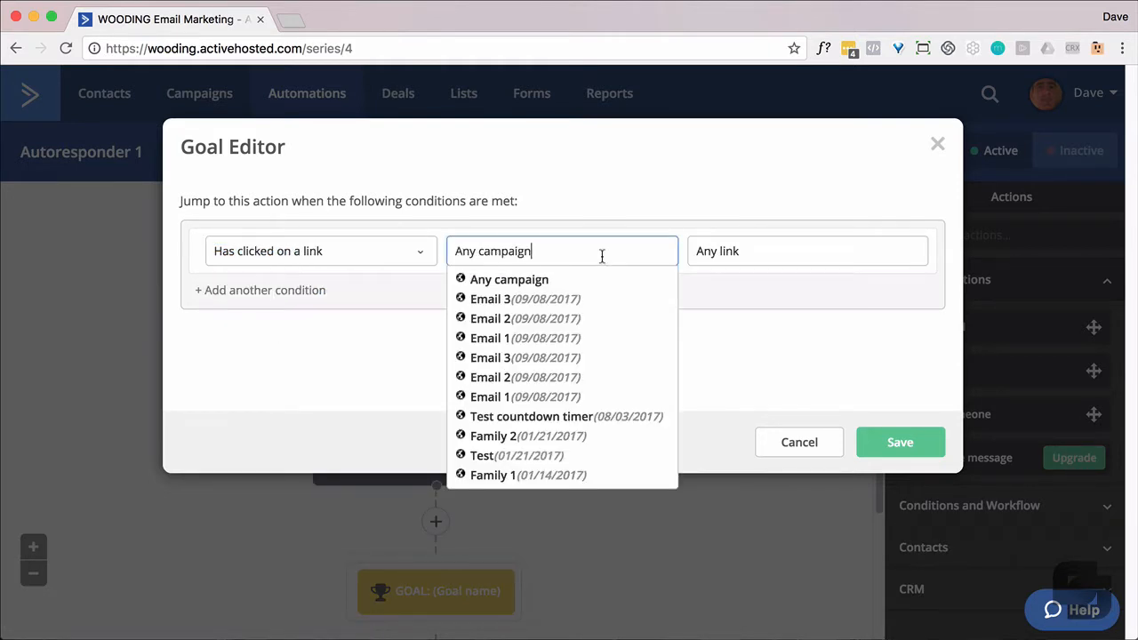
click(516, 320)
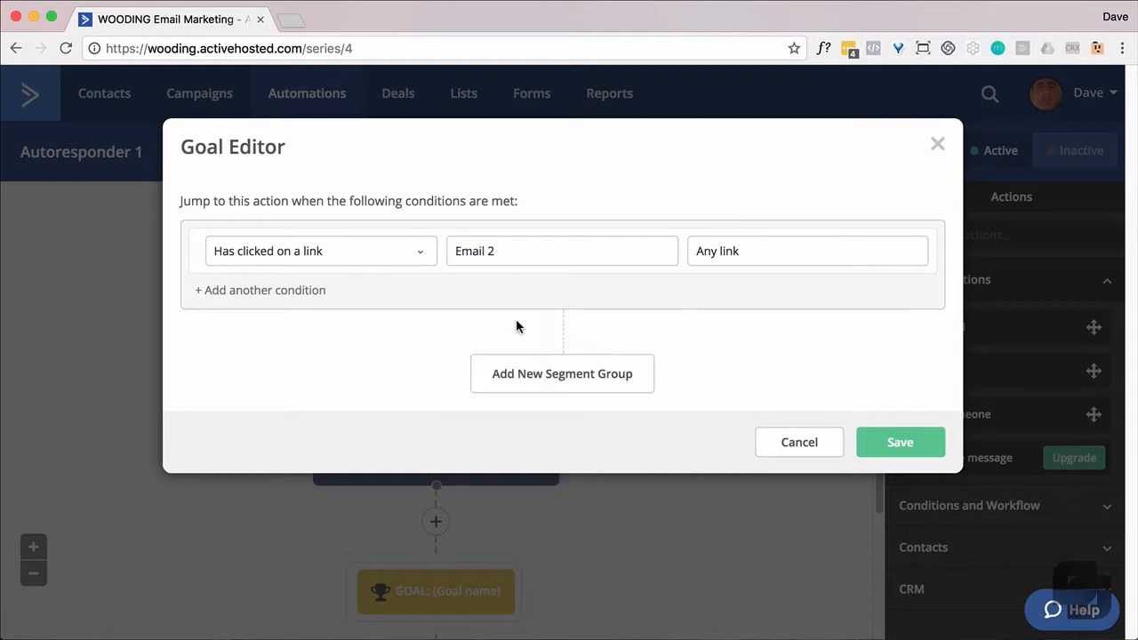
click(786, 251)
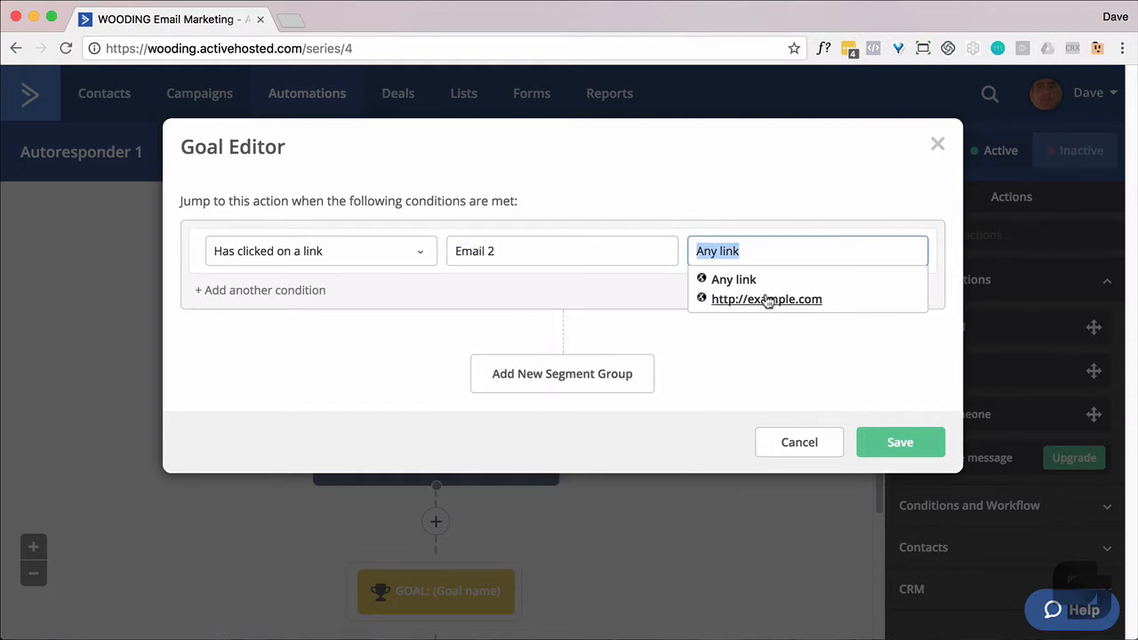
click(791, 217)
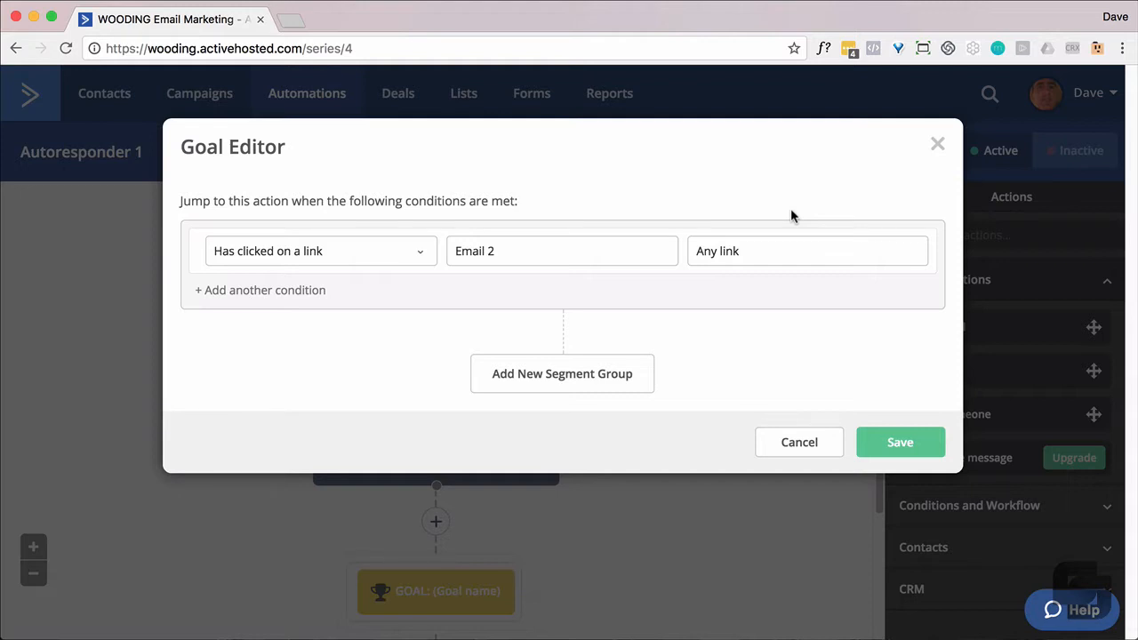
Switch the goal's condition back to Has opened with the first-listed Email 2, and save the condition and the goal
click(423, 256)
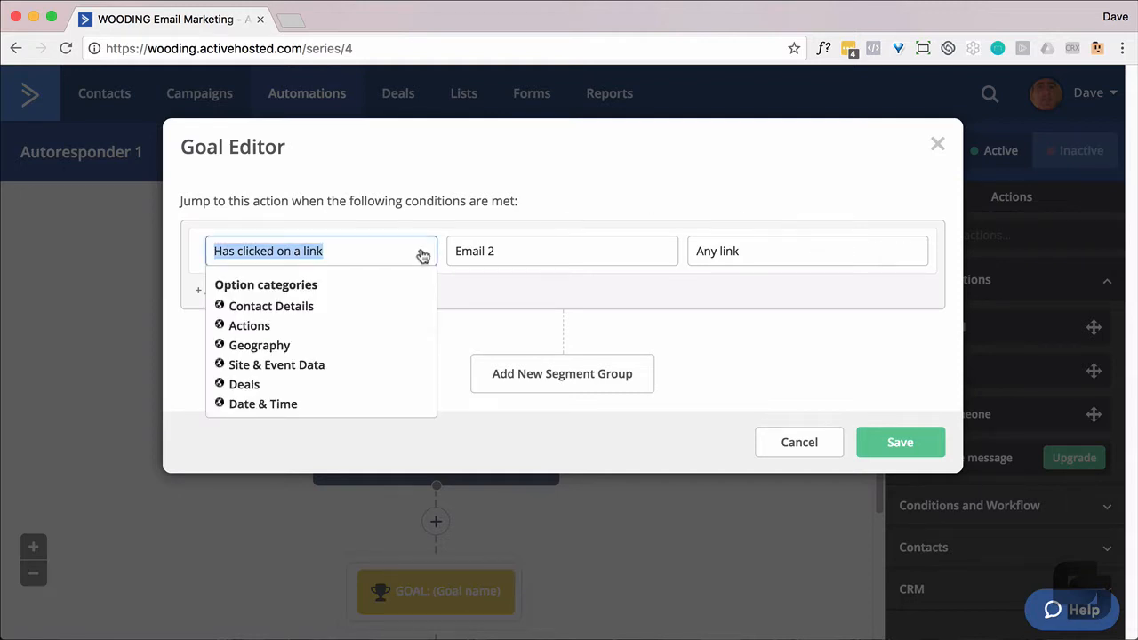
click(249, 326)
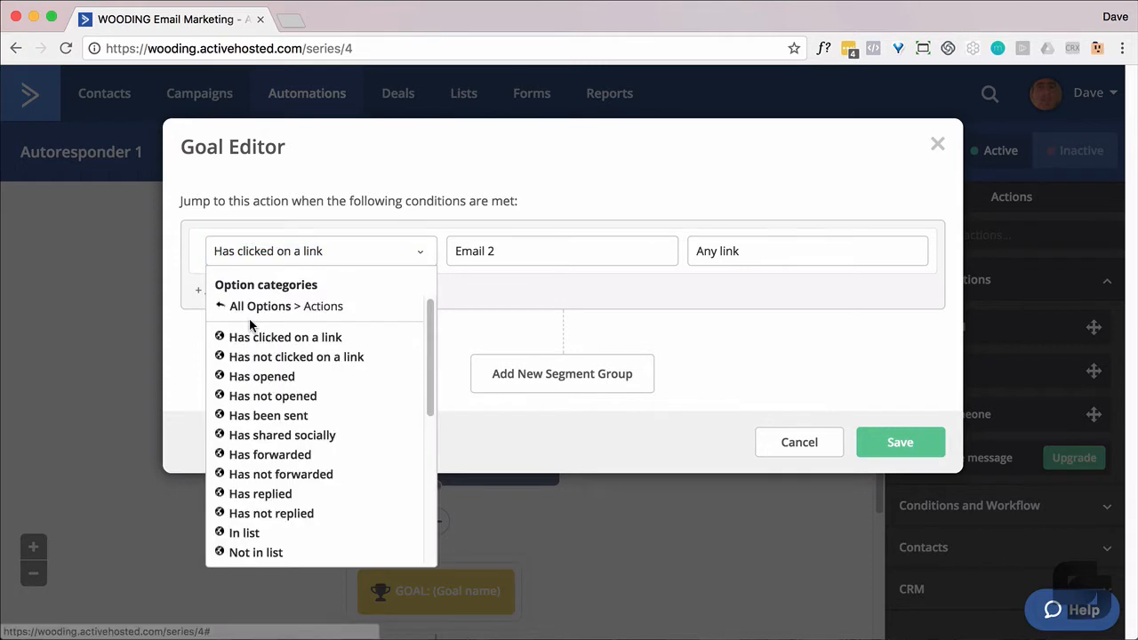
click(262, 377)
click(594, 254)
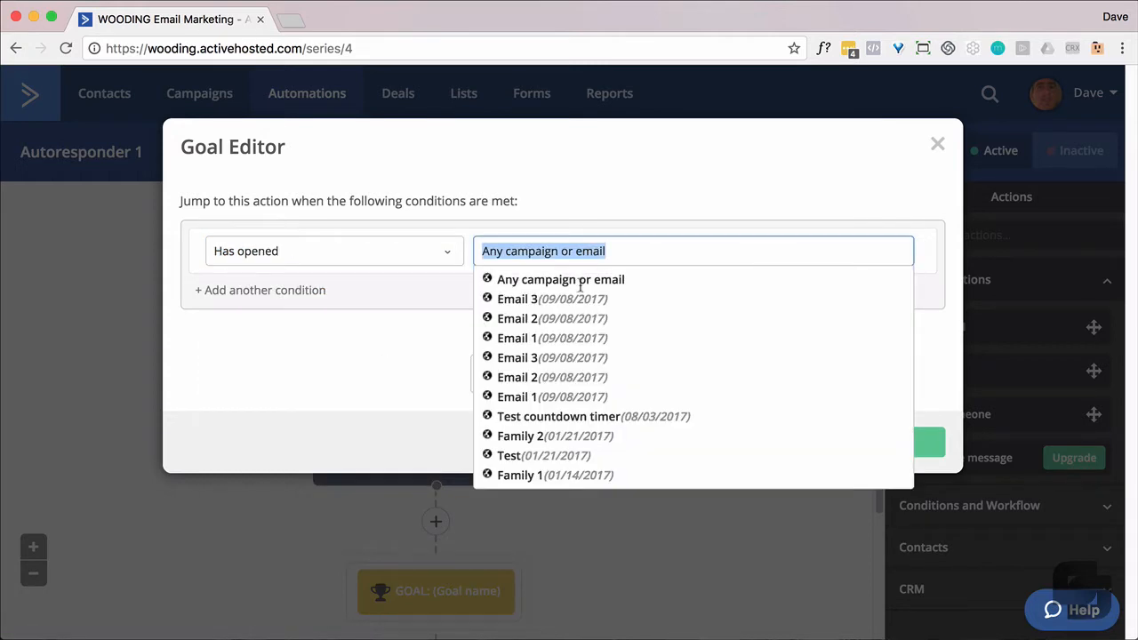
click(551, 322)
click(874, 442)
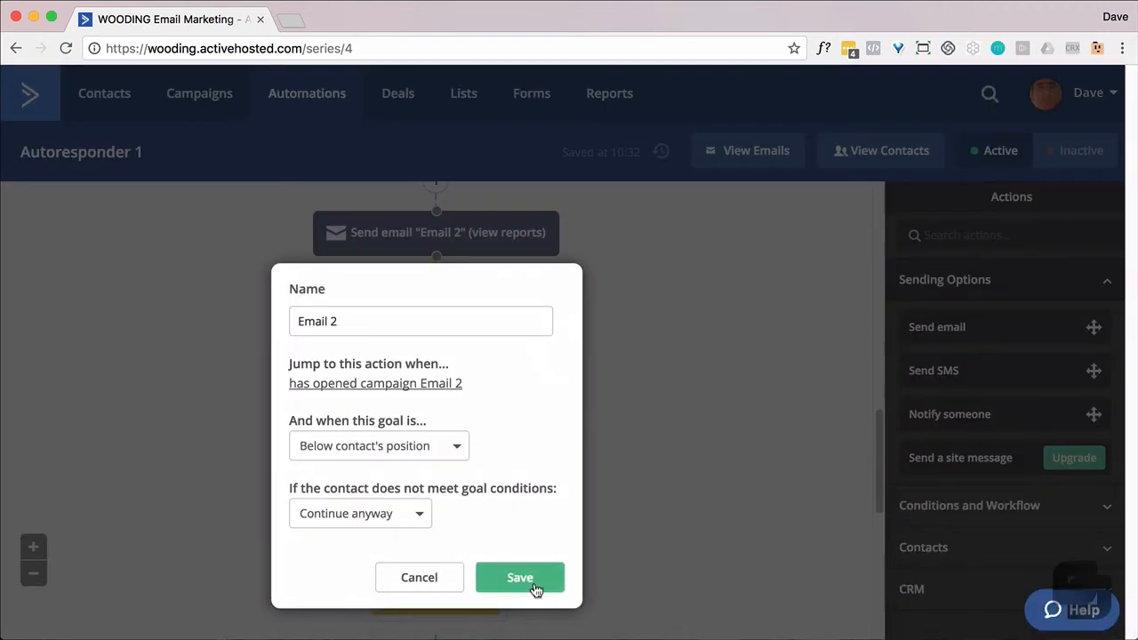
click(520, 579)
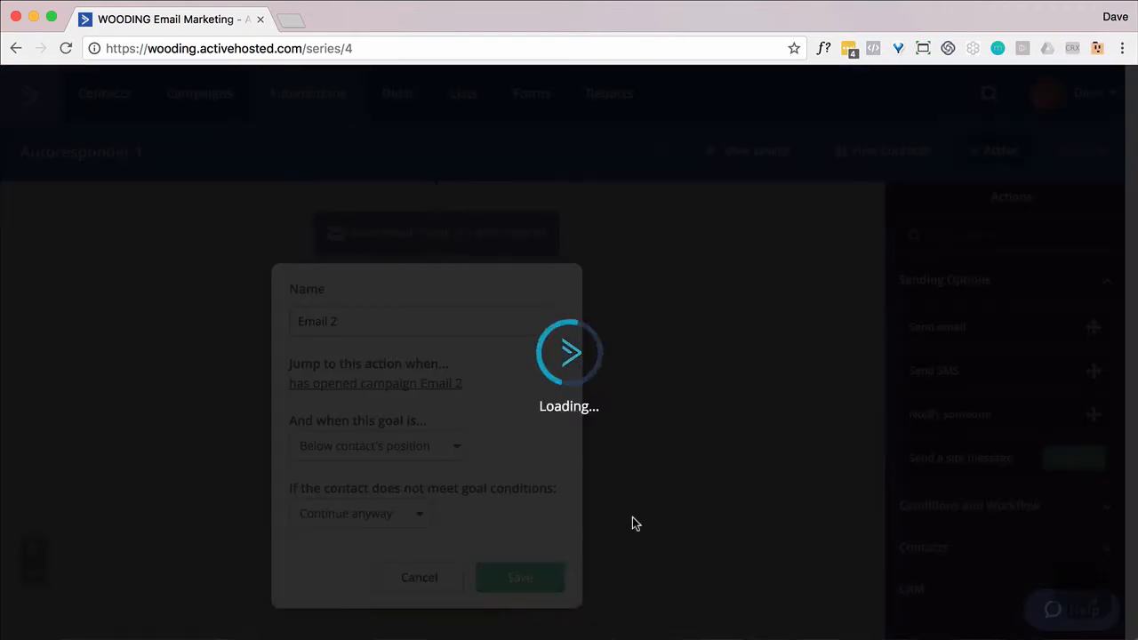
scroll(673, 509, down, 6)
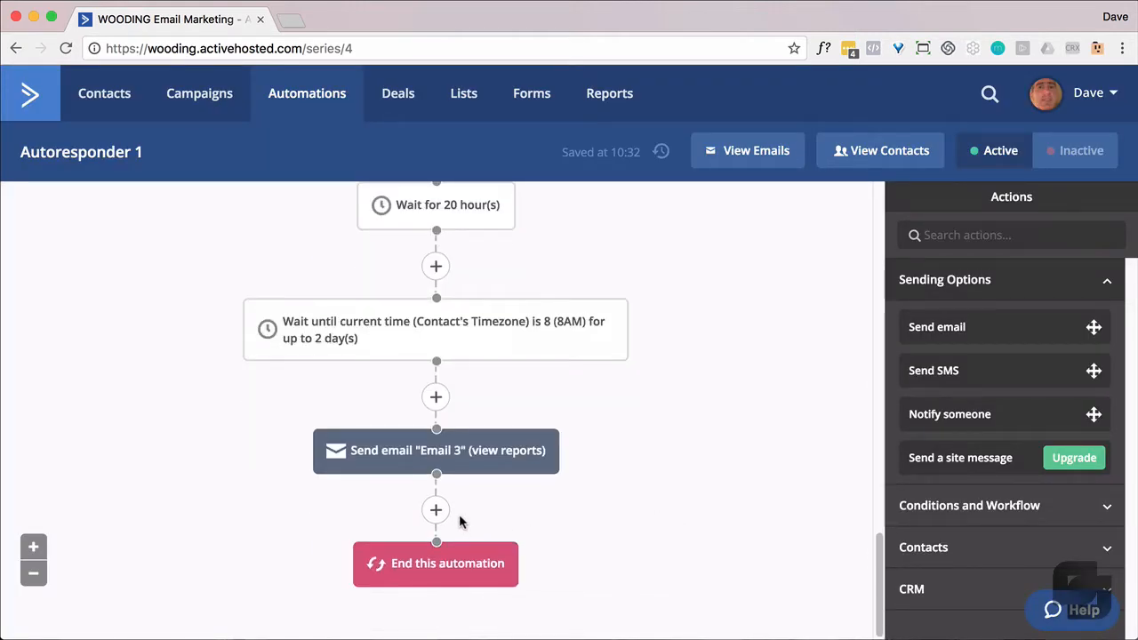
Insert a wait for a set period of 1 day directly after the Email 3 send action
click(436, 509)
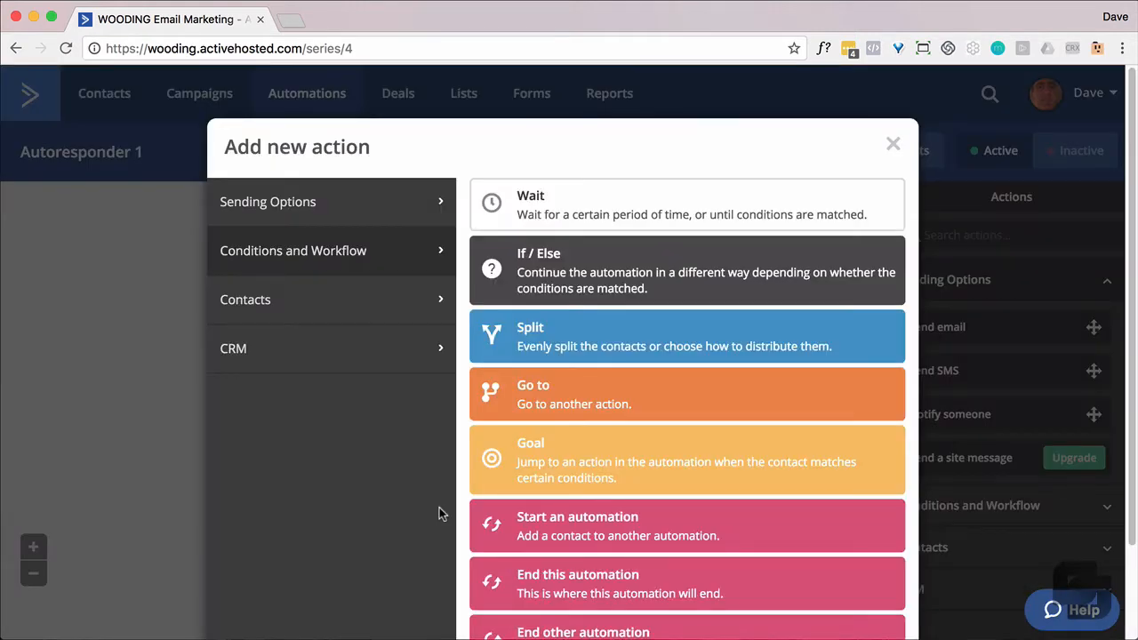
click(540, 208)
click(337, 498)
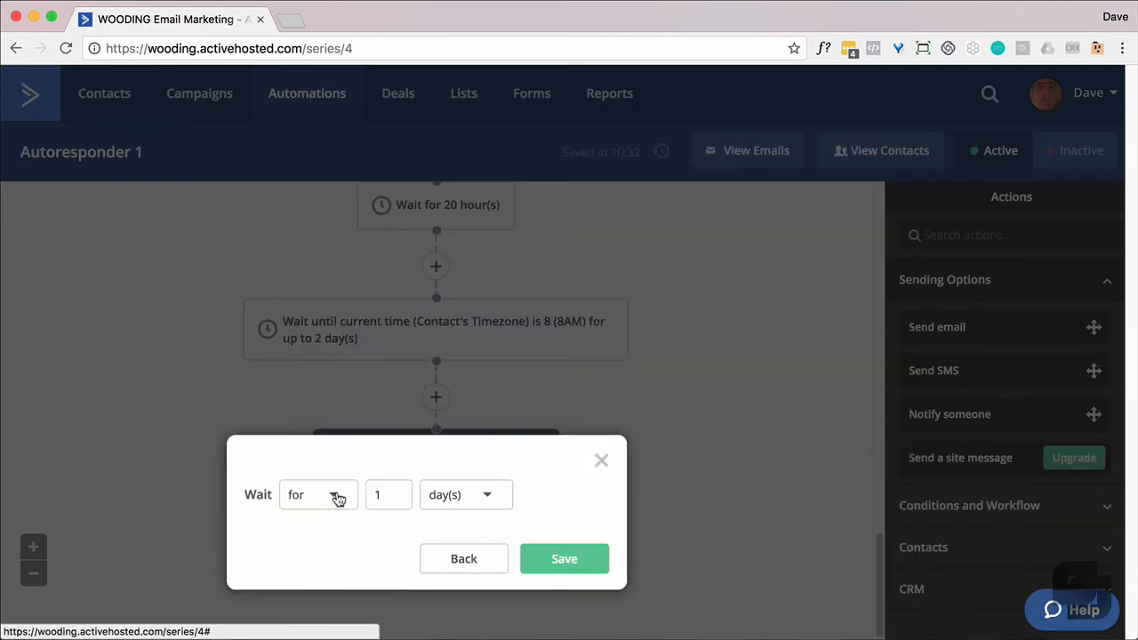
click(551, 560)
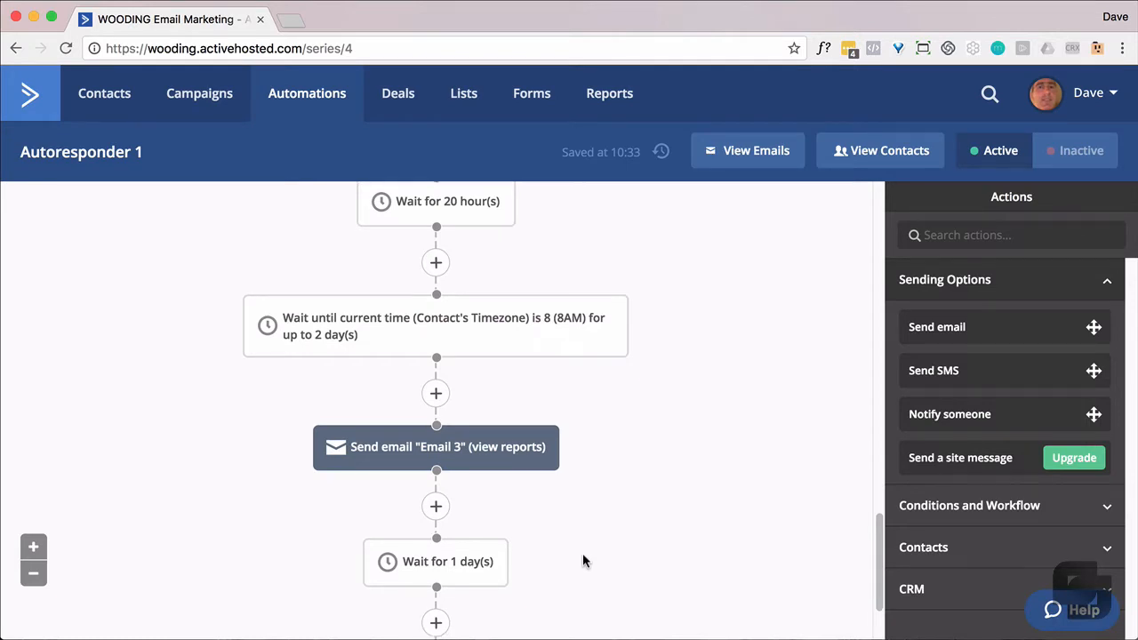
Add a second send action for Email 3 directly after the new 1-day wait
scroll(578, 555, down, 3)
click(437, 508)
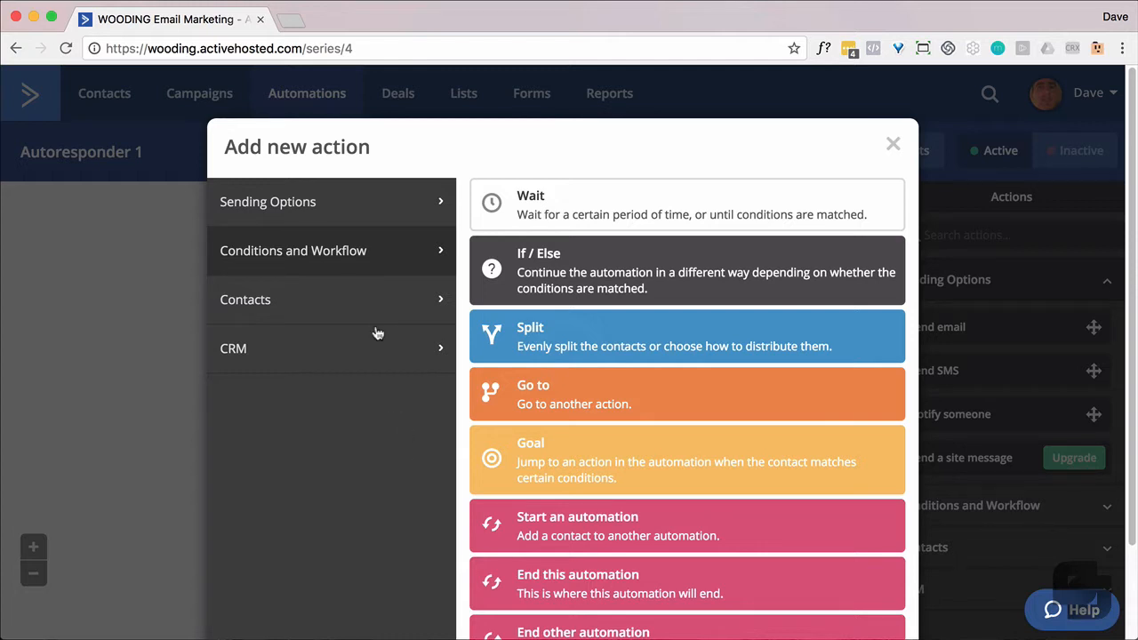
click(370, 221)
click(544, 221)
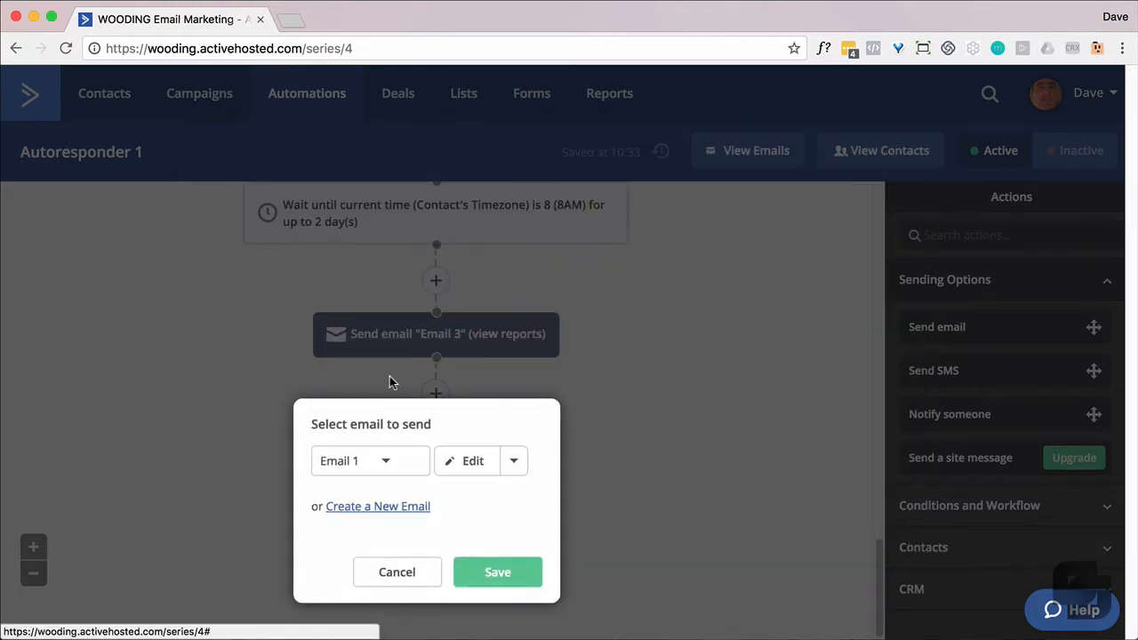
click(389, 462)
click(353, 549)
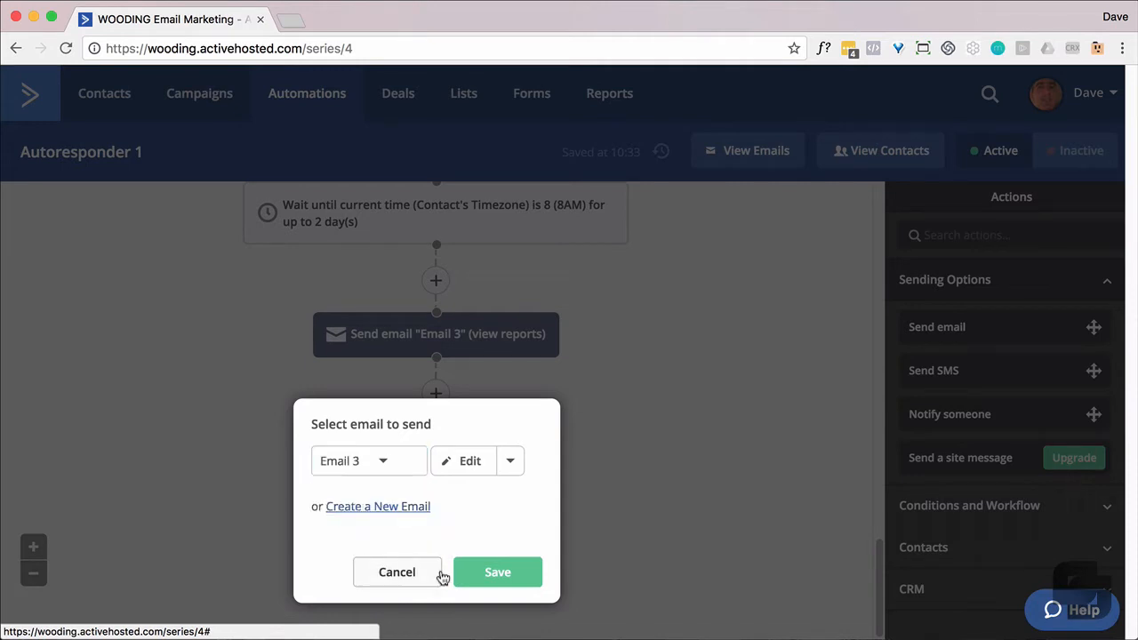
click(520, 575)
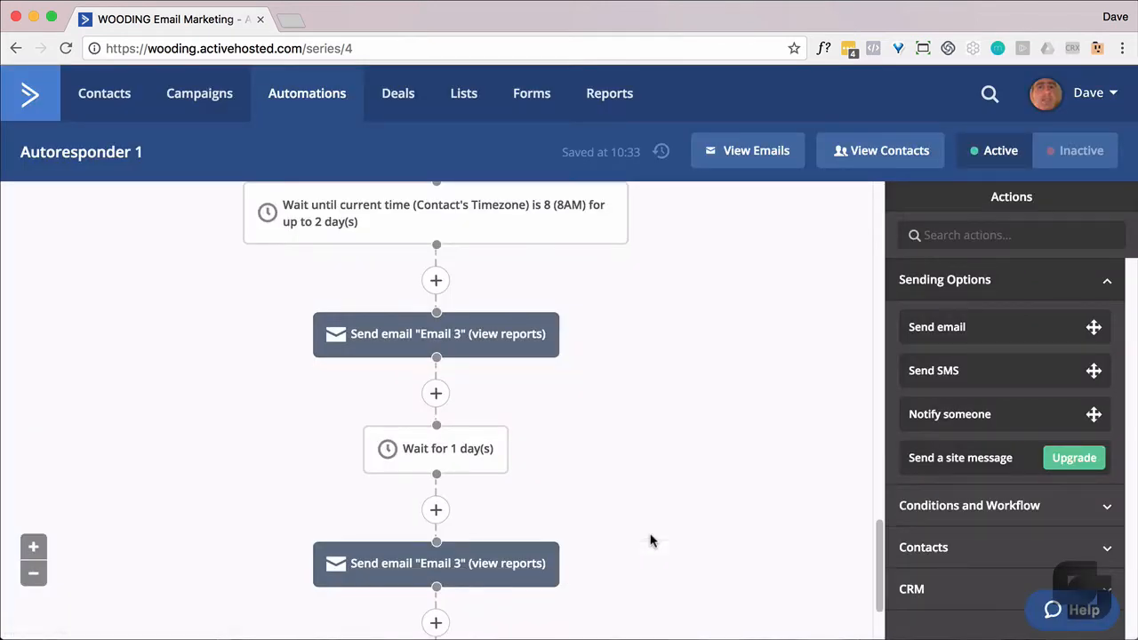
Insert a goal directly after the second Email 3 send action and name it Email 3
scroll(652, 540, down, 2)
click(435, 510)
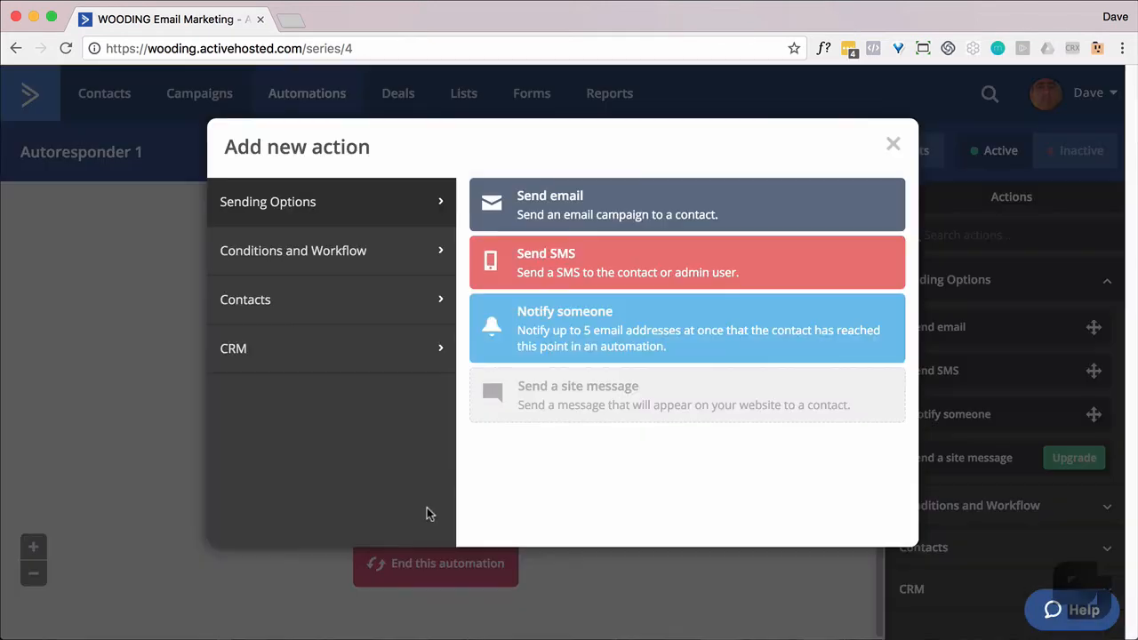
click(384, 256)
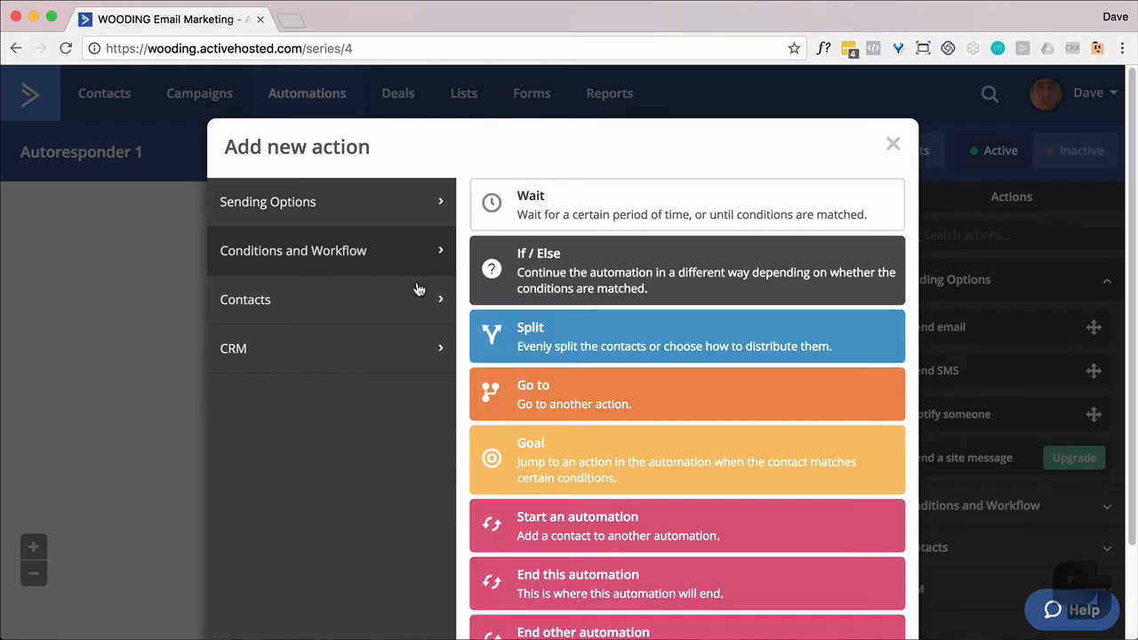
click(524, 459)
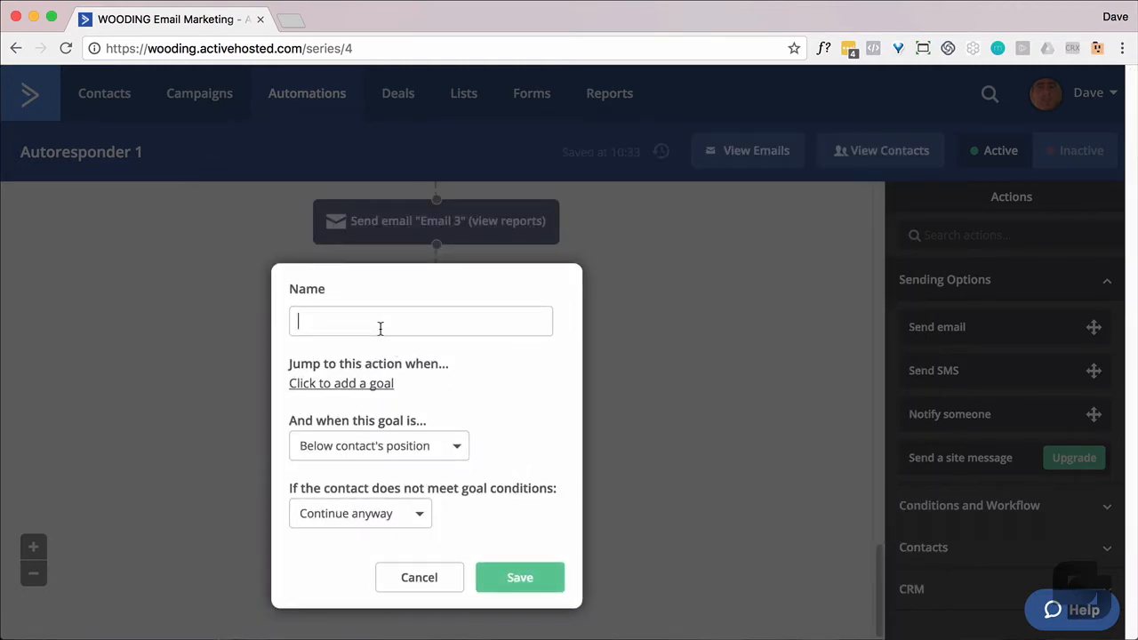
text(Email 3)
Set the goal's condition to Has opened with the first-listed Email 3, and save the condition and the goal
click(371, 385)
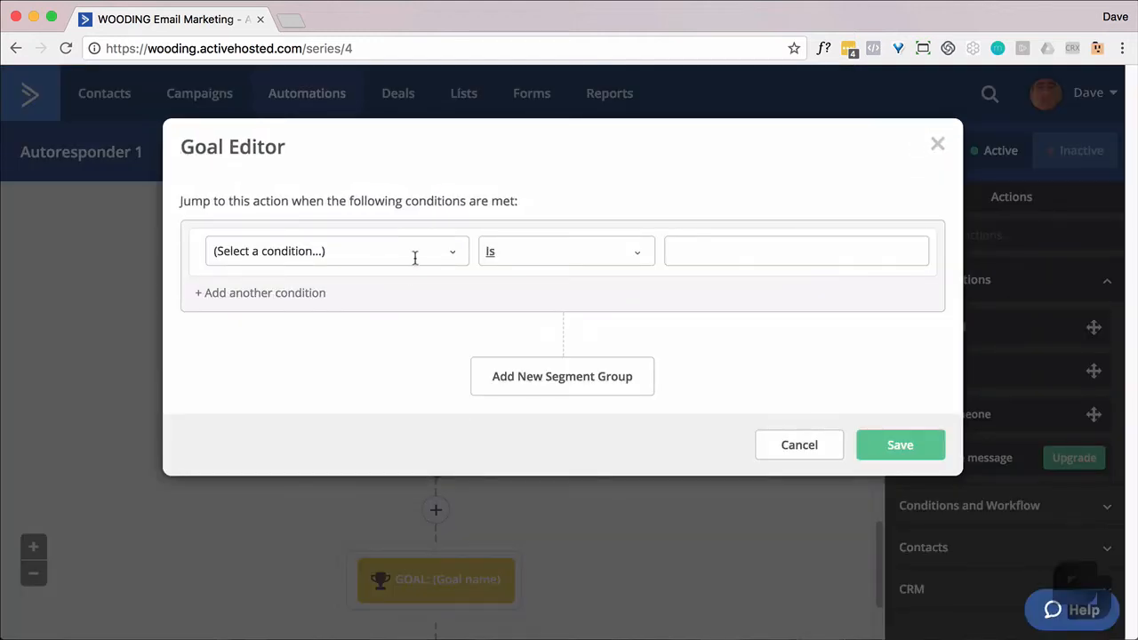
click(414, 257)
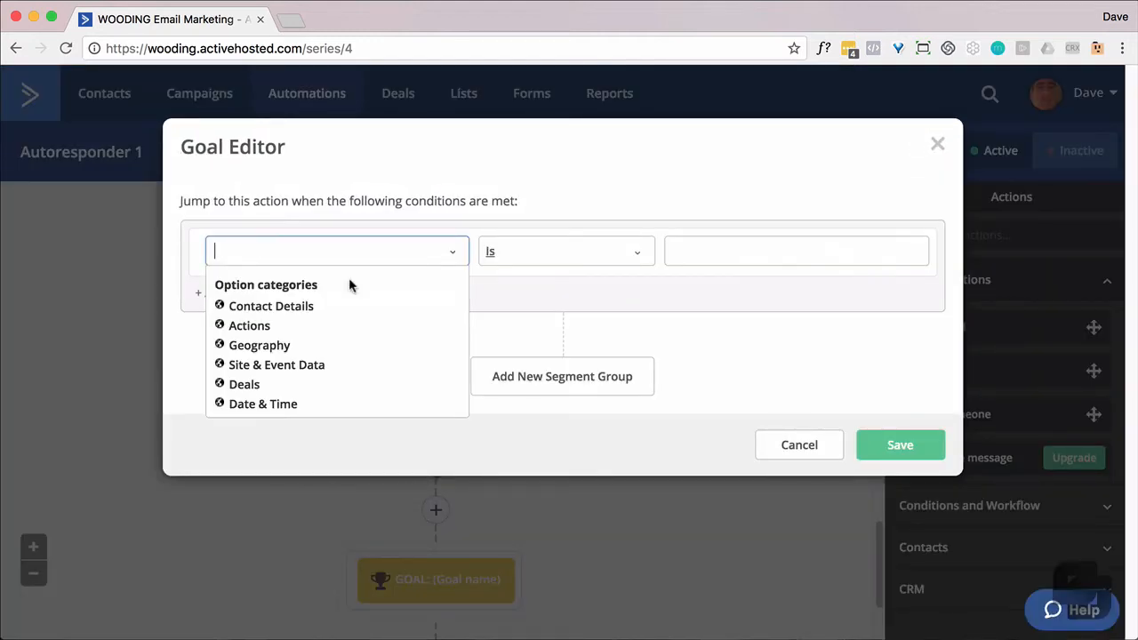
click(253, 326)
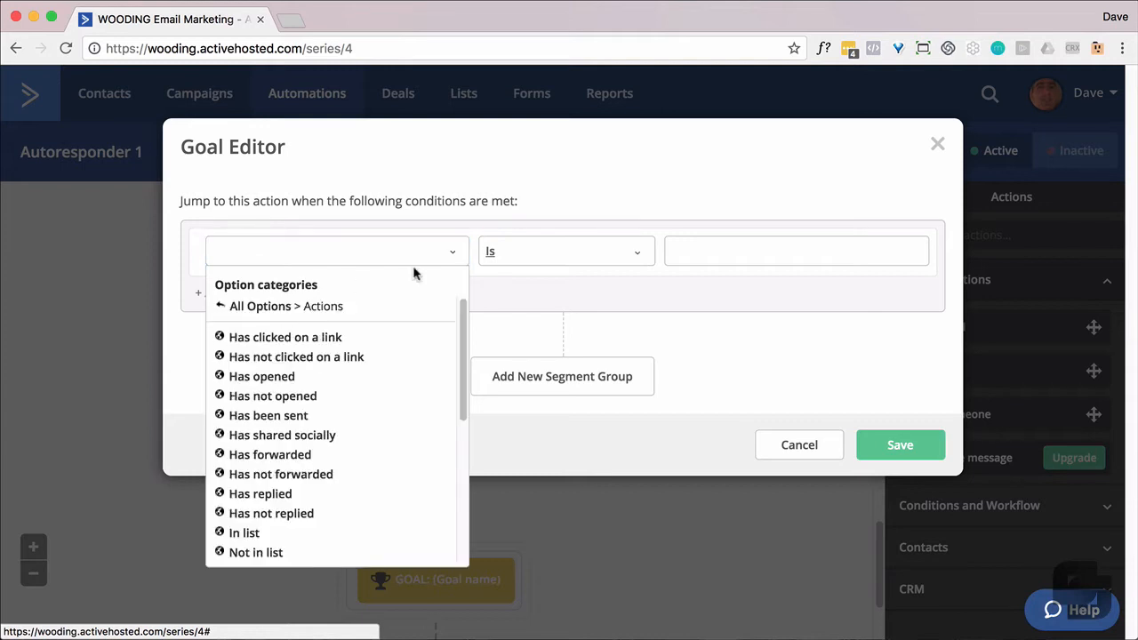
click(292, 377)
click(703, 260)
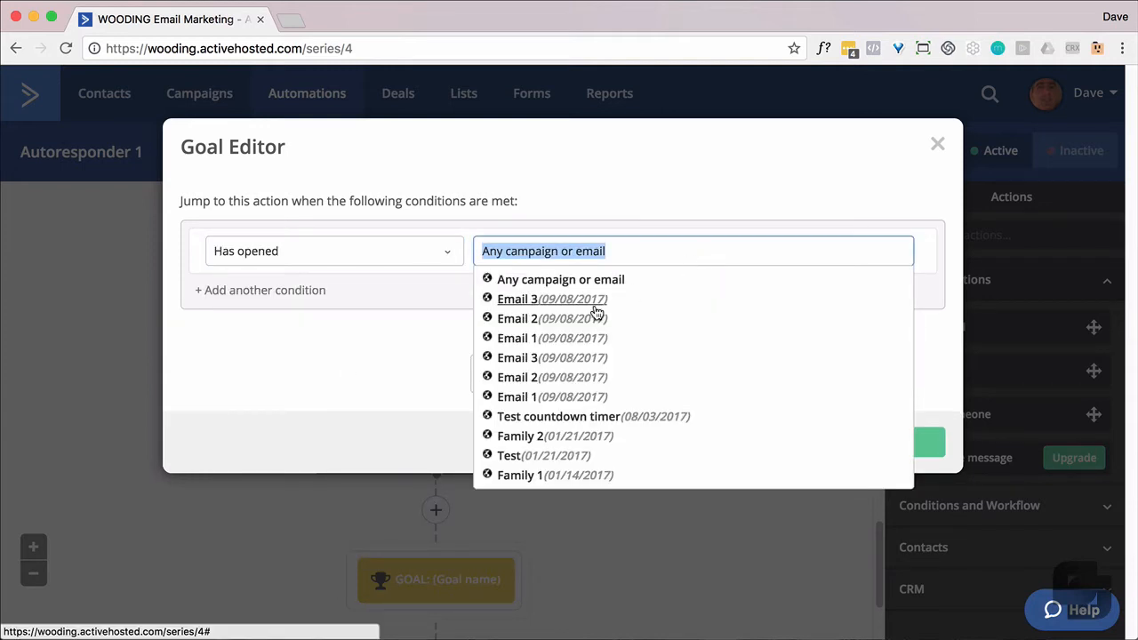
click(568, 300)
click(867, 442)
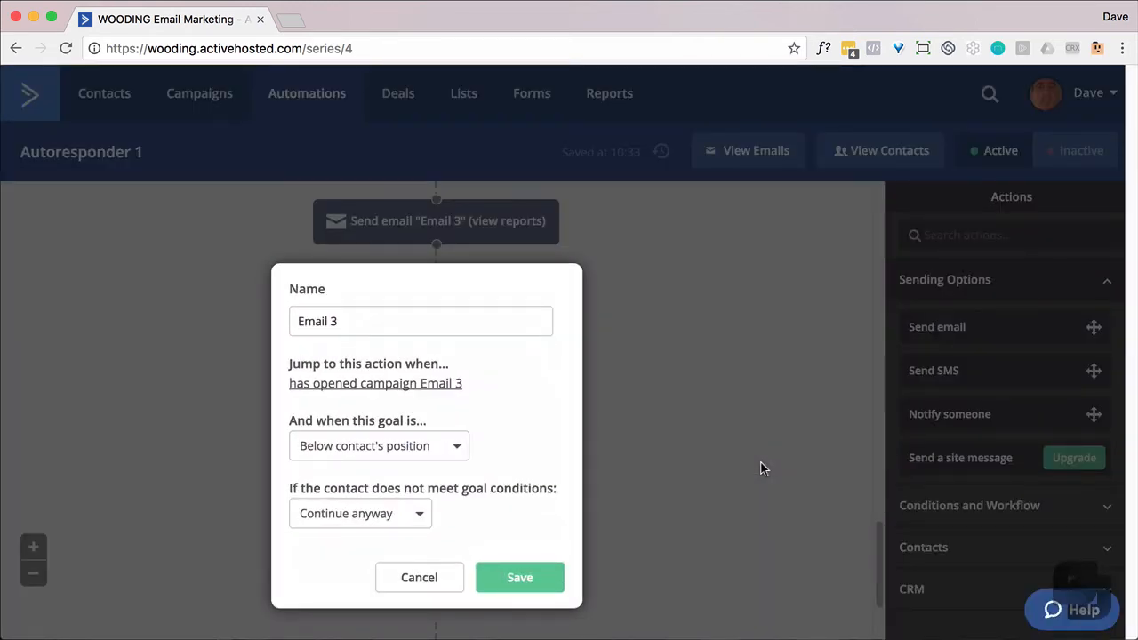
click(518, 579)
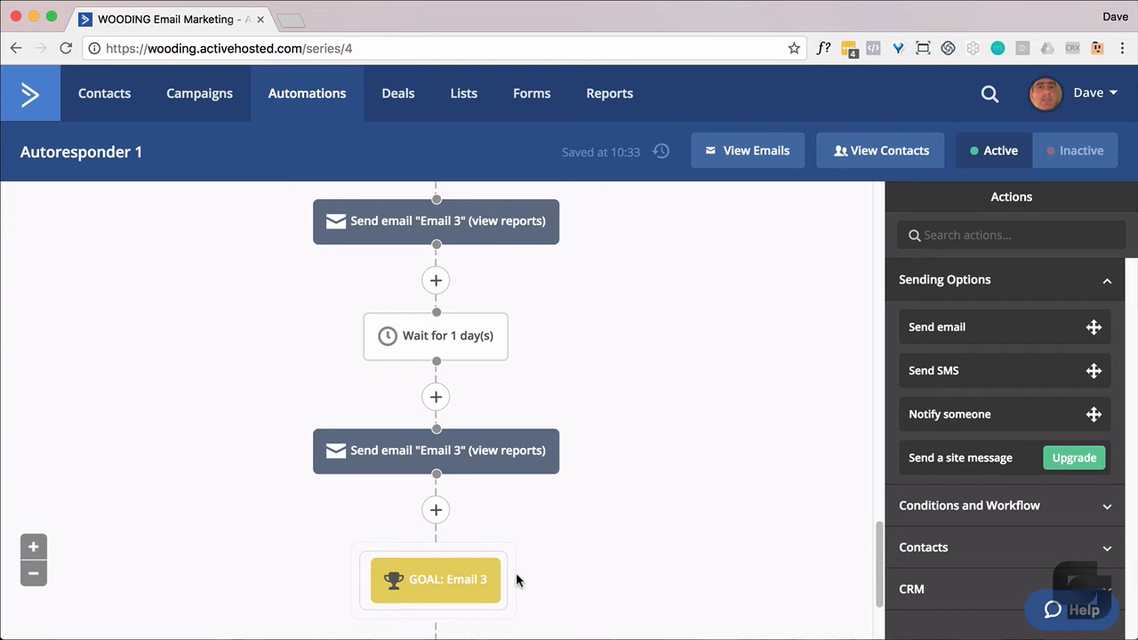
scroll(556, 563, down, 3)
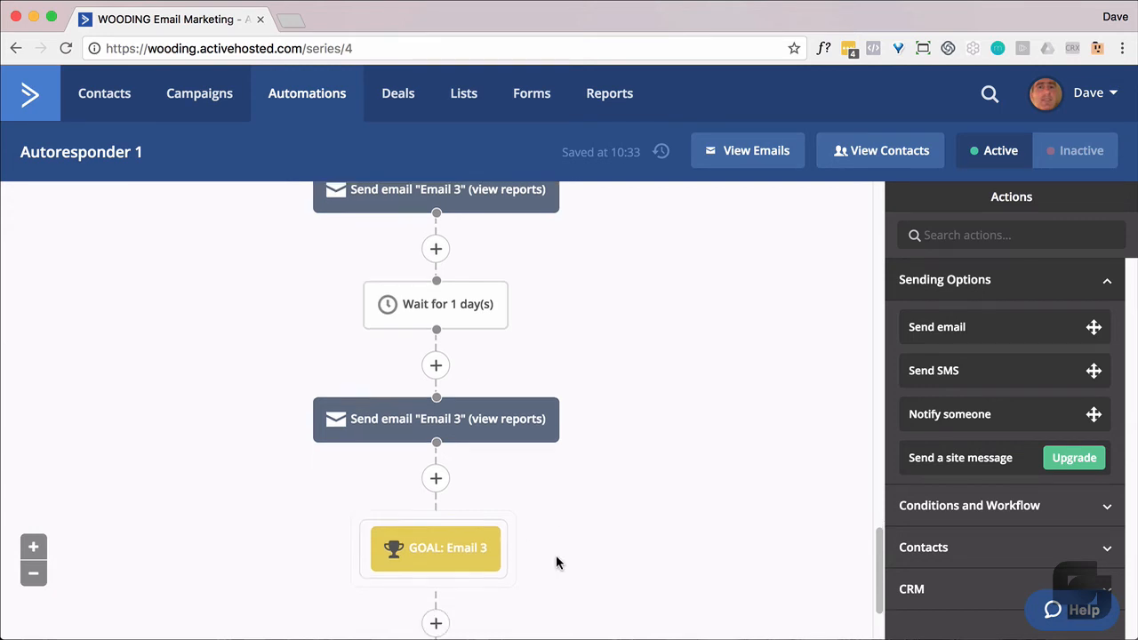
scroll(556, 563, up, 10)
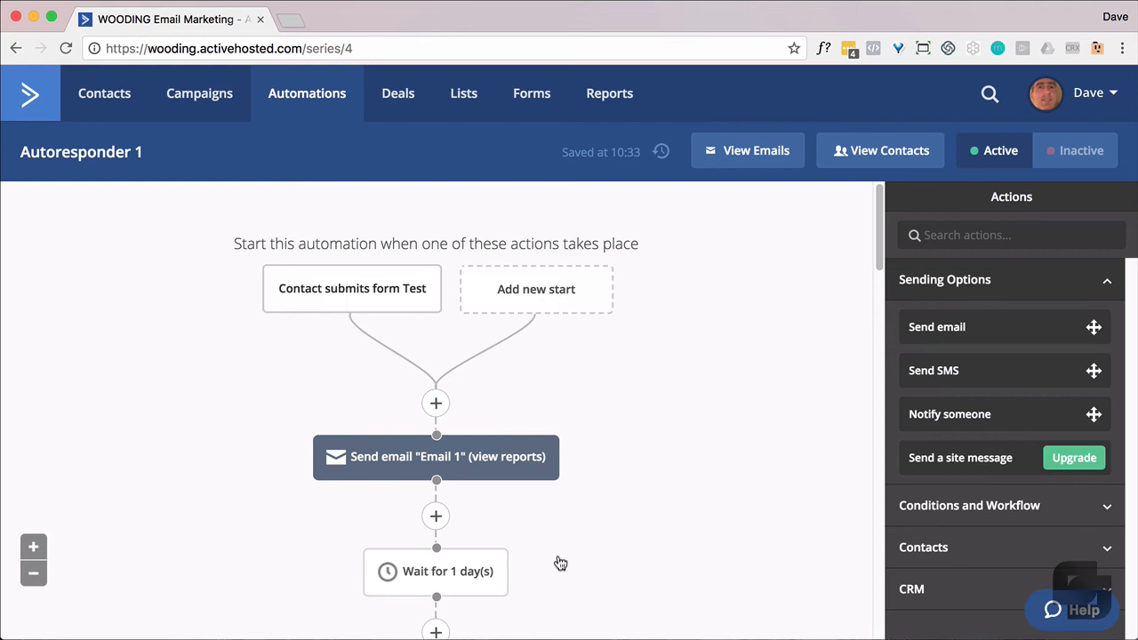
key(super+Tab)
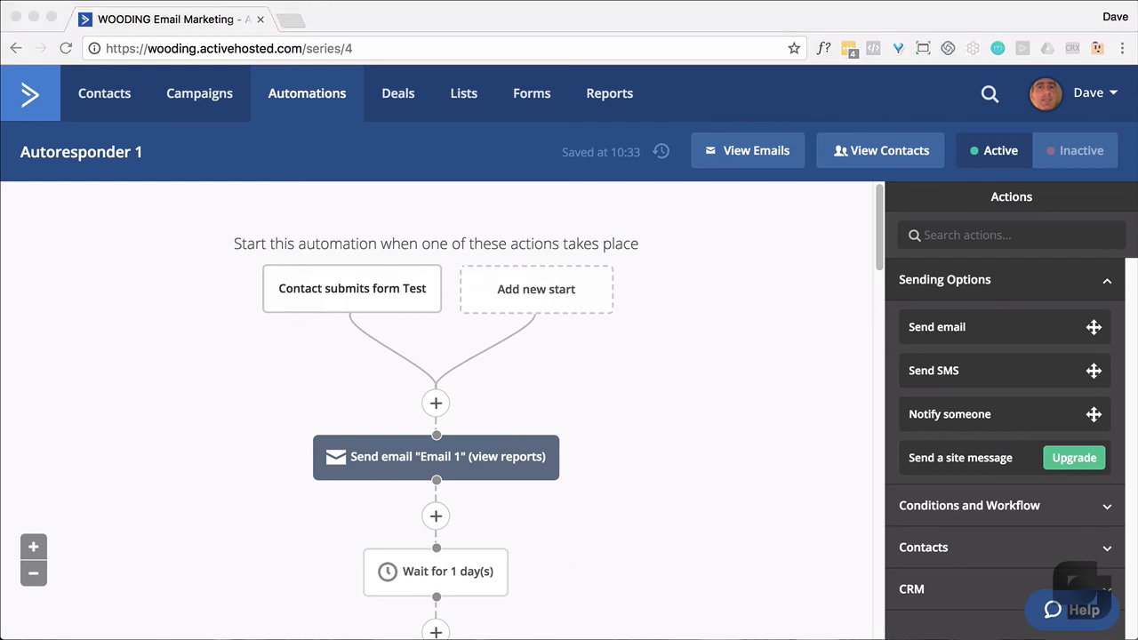